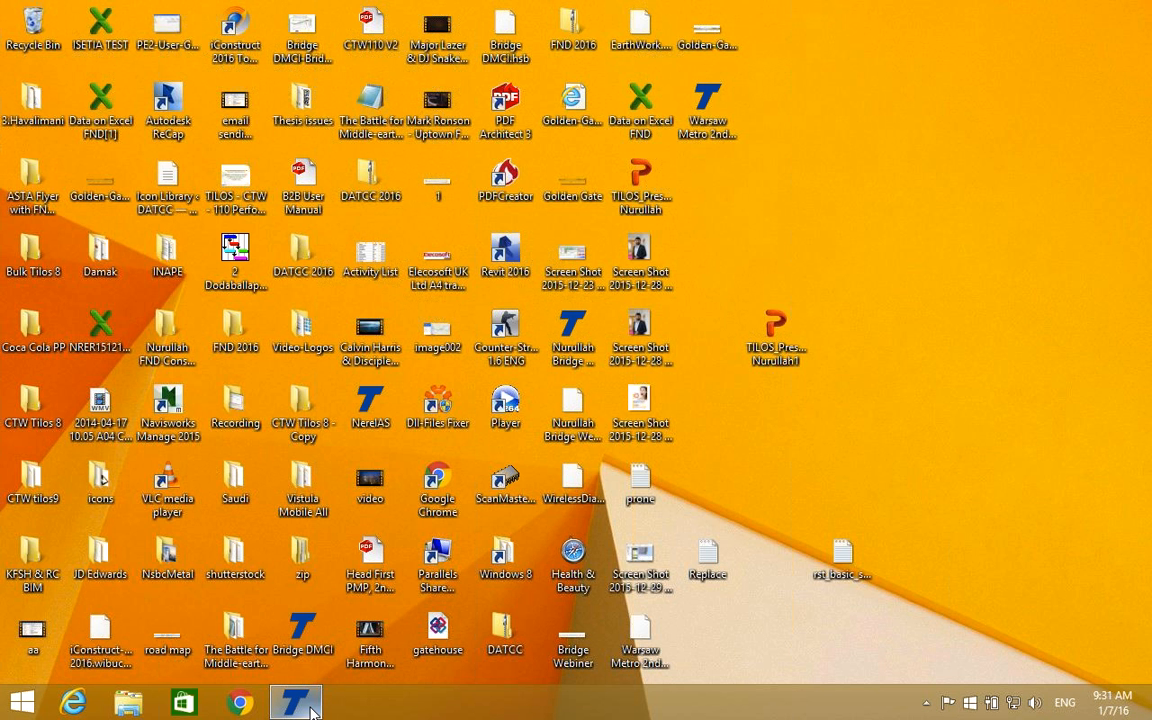
Switch to Tilos and open the Bridge Webiner project file stored on the desktop.
{"action": "left_click", "coordinate": [312, 708]}
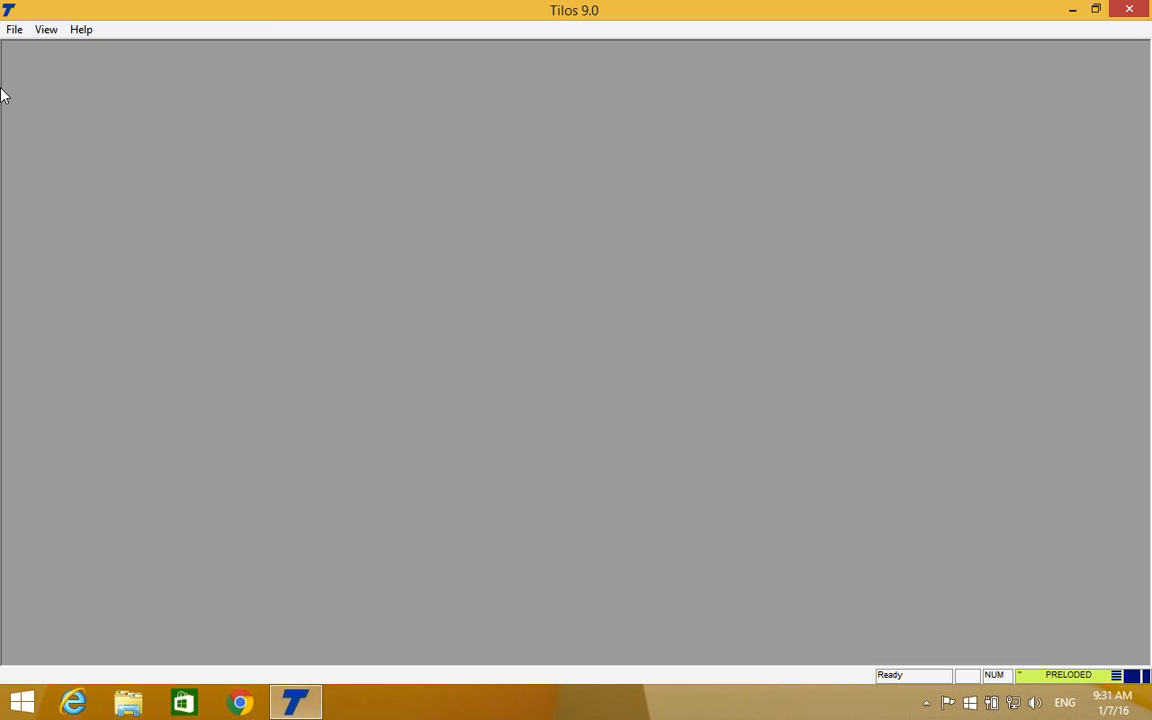
{"action": "left_click", "coordinate": [14, 29]}
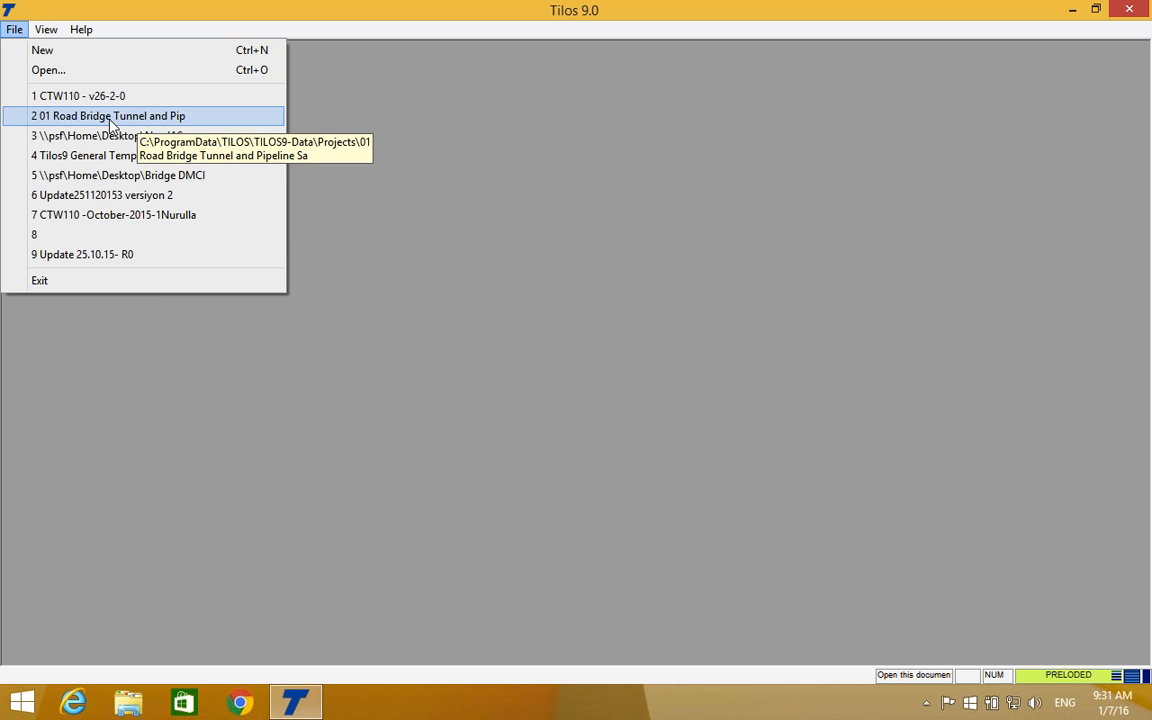
{"action": "left_click", "coordinate": [60, 70]}
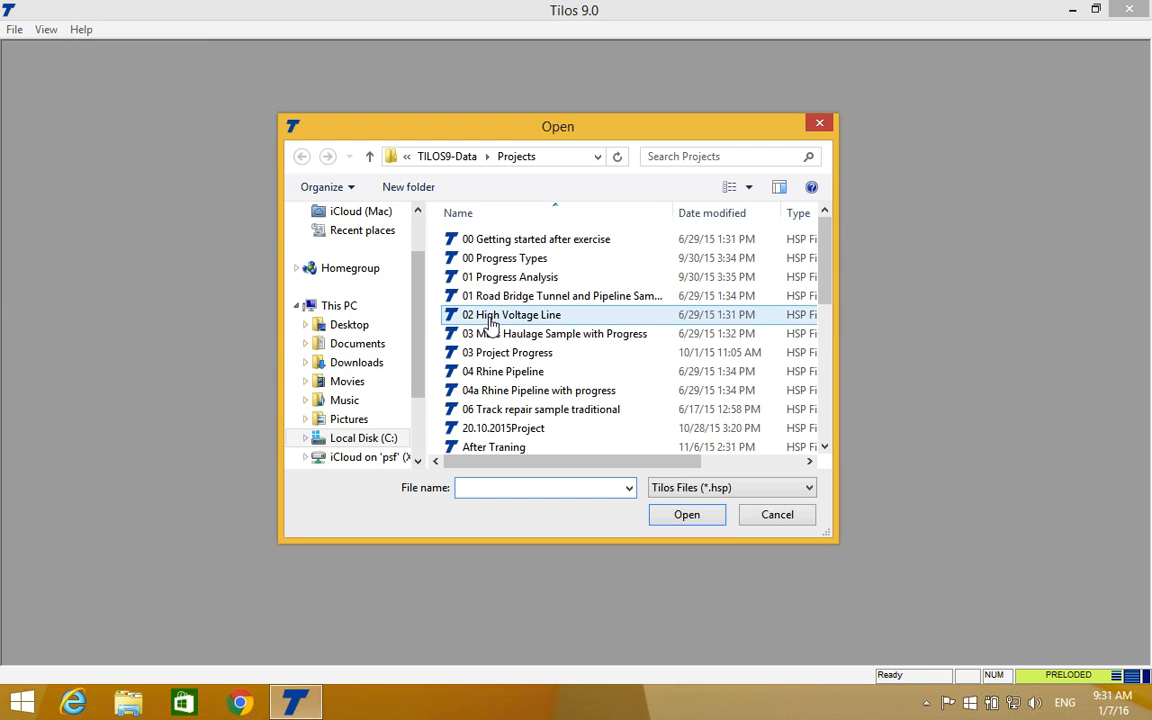
{"action": "scroll", "coordinate": [420, 300], "scroll_direction": "up", "scroll_amount": 2}
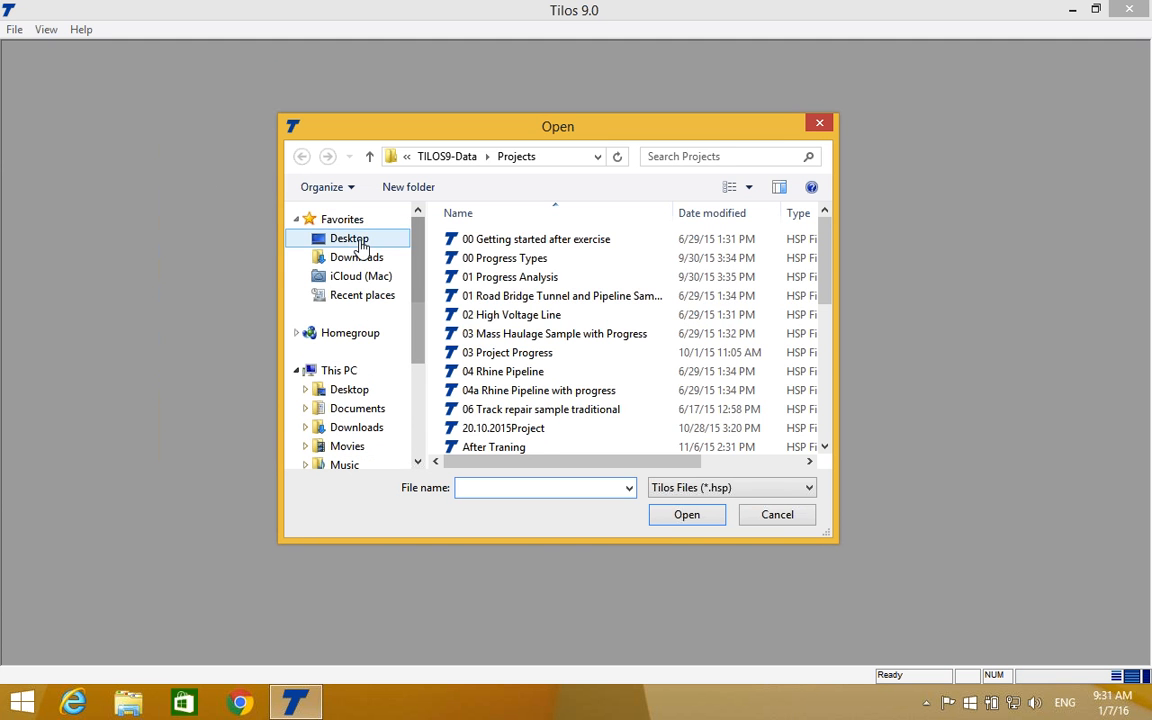
{"action": "left_click", "coordinate": [355, 238]}
{"action": "left_click_drag", "start_coordinate": [527, 463], "coordinate": [655, 463]}
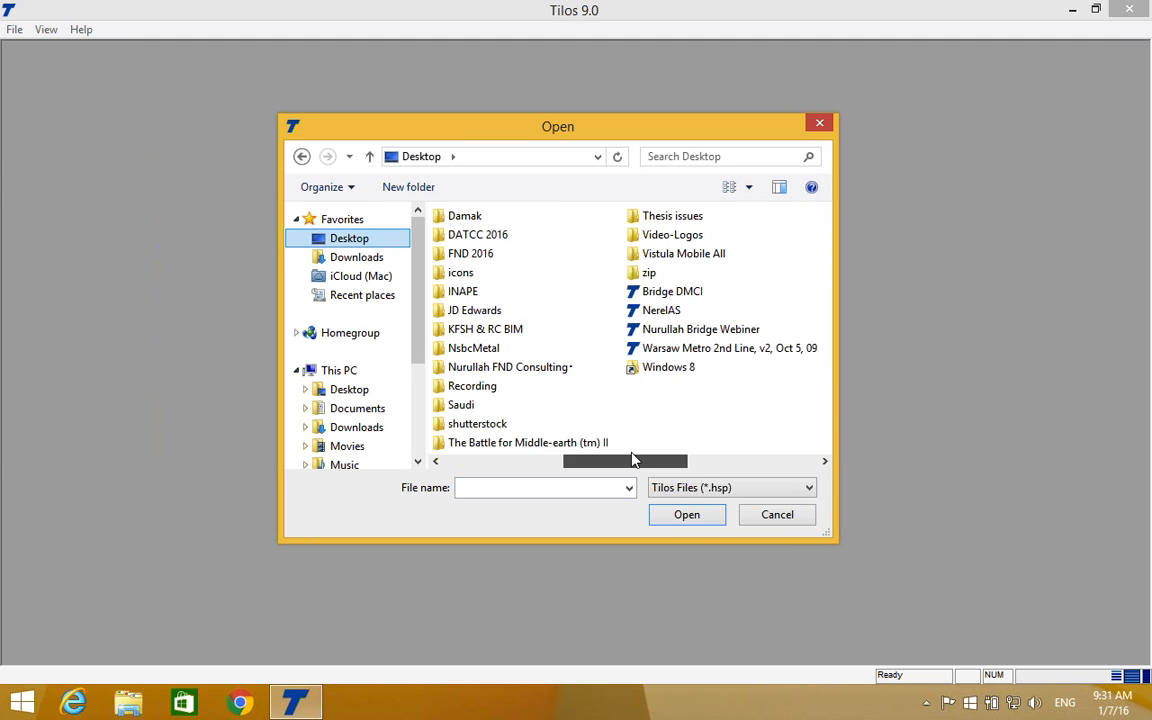
{"action": "left_click", "coordinate": [727, 333]}
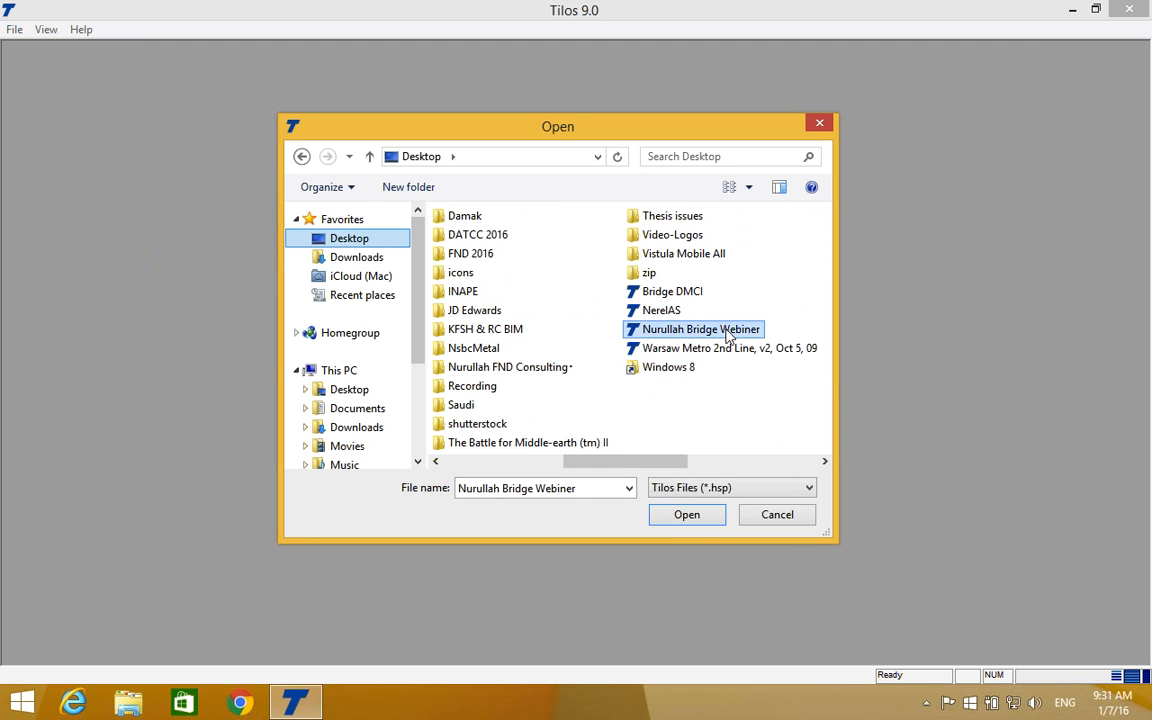
{"action": "left_click", "coordinate": [686, 515]}
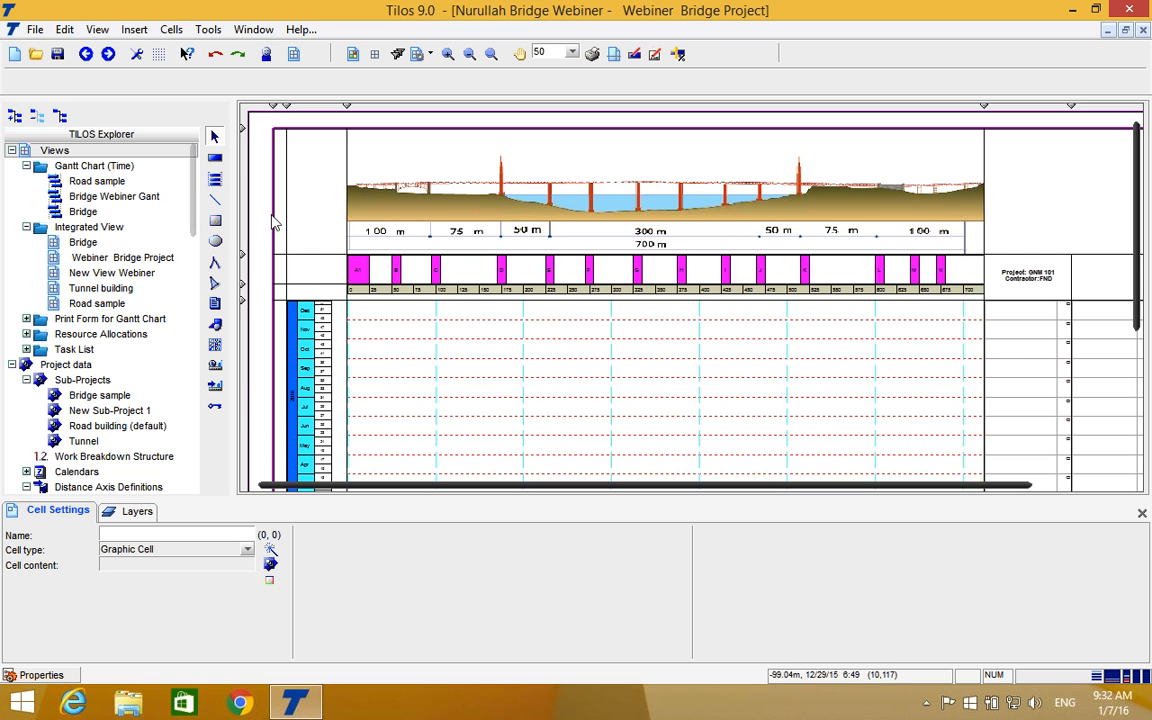
Compare the Road sample Gantt chart and the Bridge integrated view with the Webiner Bridge Project view.
{"action": "scroll", "coordinate": [419, 301], "scroll_direction": "down", "scroll_amount": 3}
{"action": "scroll", "coordinate": [416, 301], "scroll_direction": "up", "scroll_amount": 3}
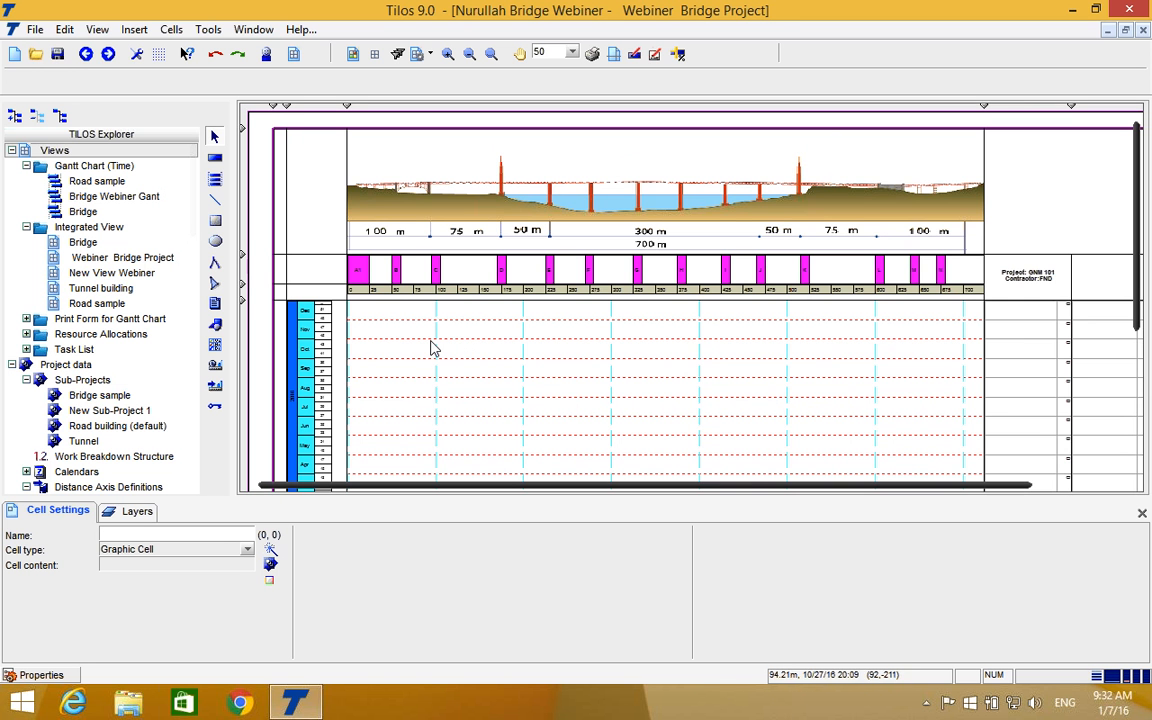
{"action": "double_click", "coordinate": [97, 183]}
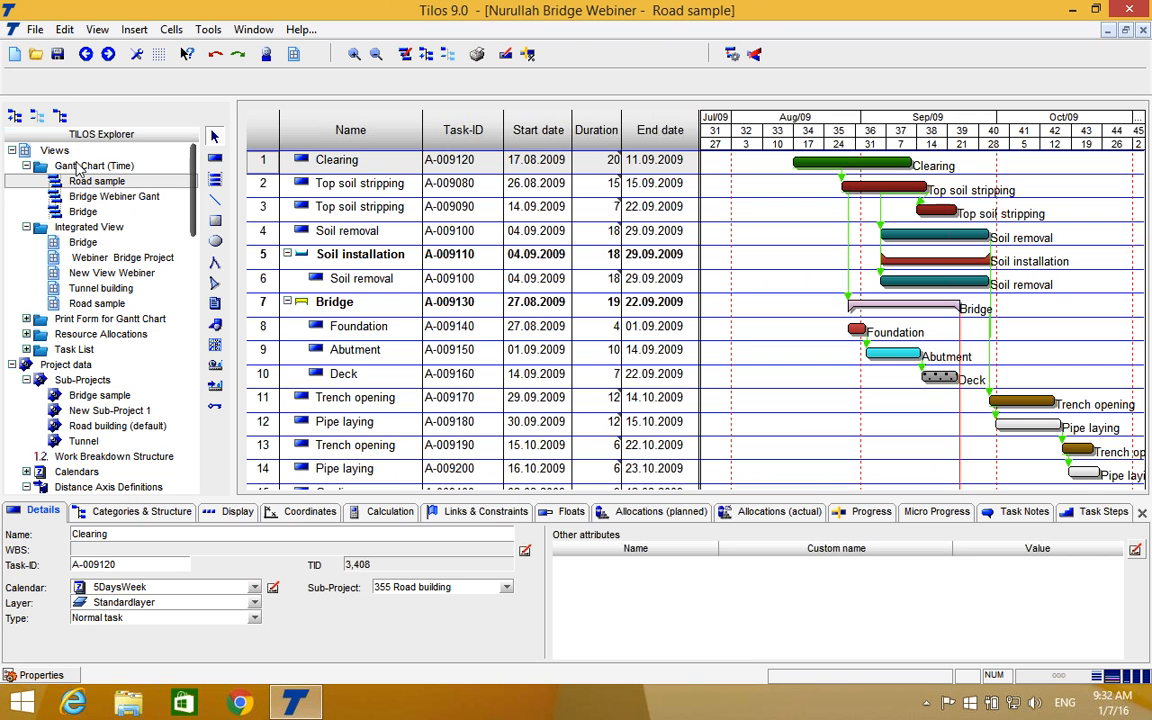
{"action": "left_click", "coordinate": [85, 258]}
{"action": "double_click", "coordinate": [85, 259]}
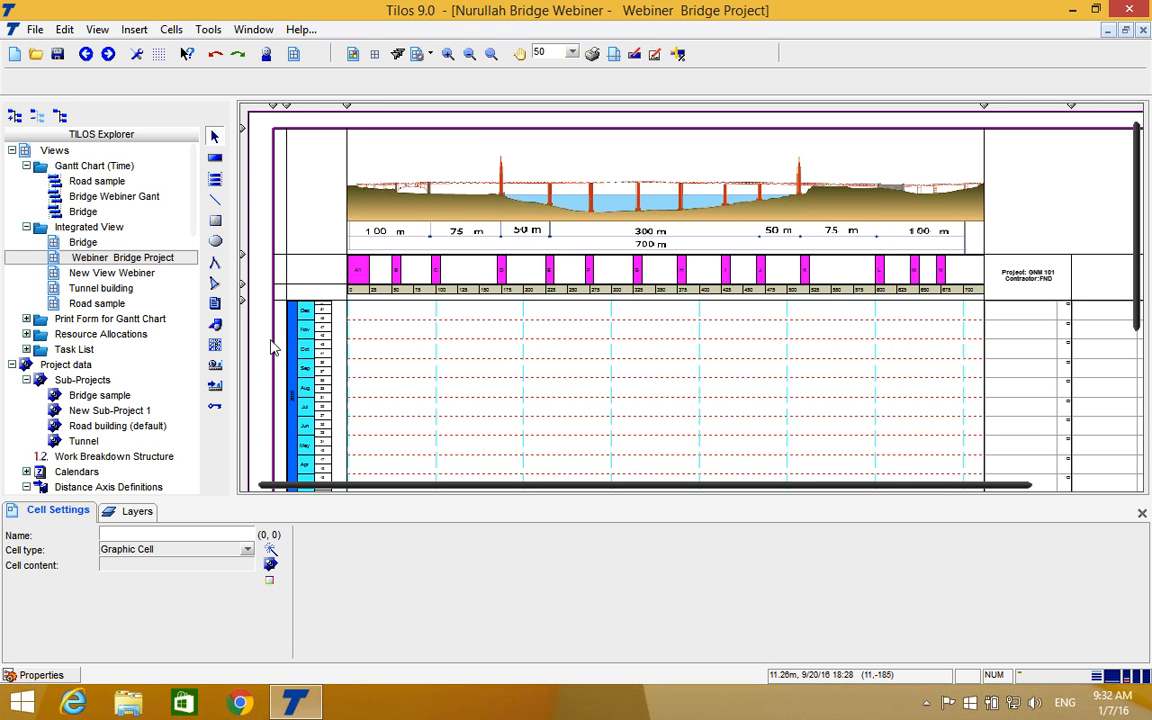
{"action": "double_click", "coordinate": [101, 184]}
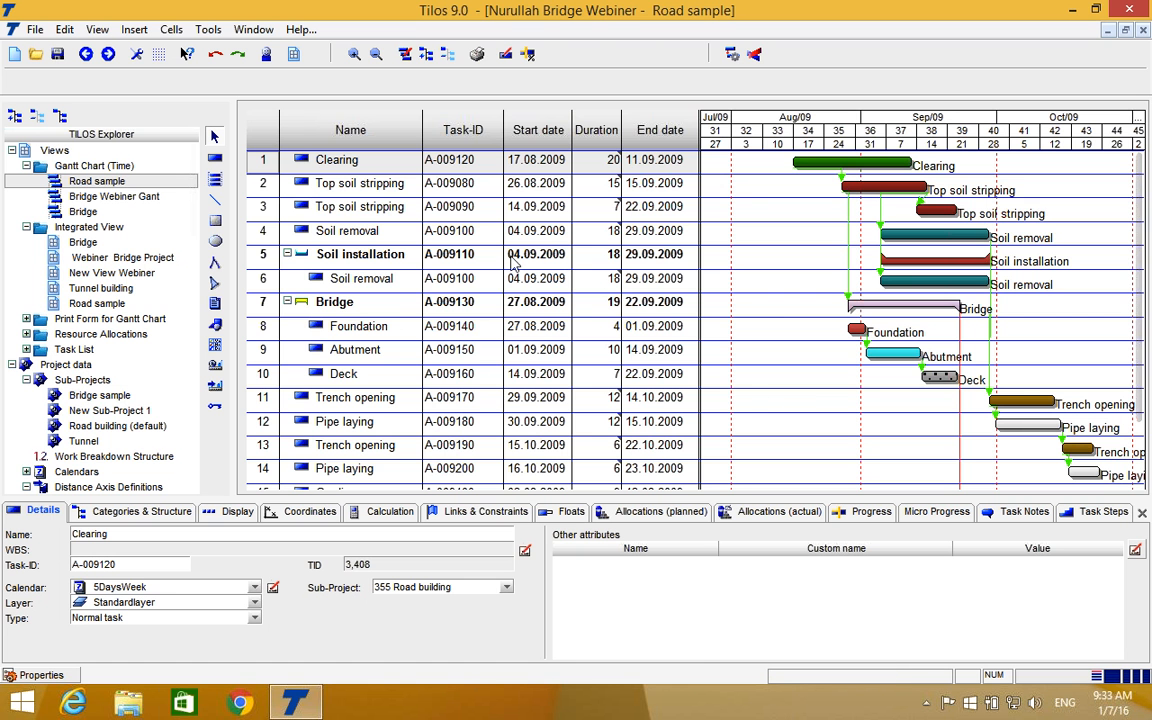
{"action": "double_click", "coordinate": [160, 243]}
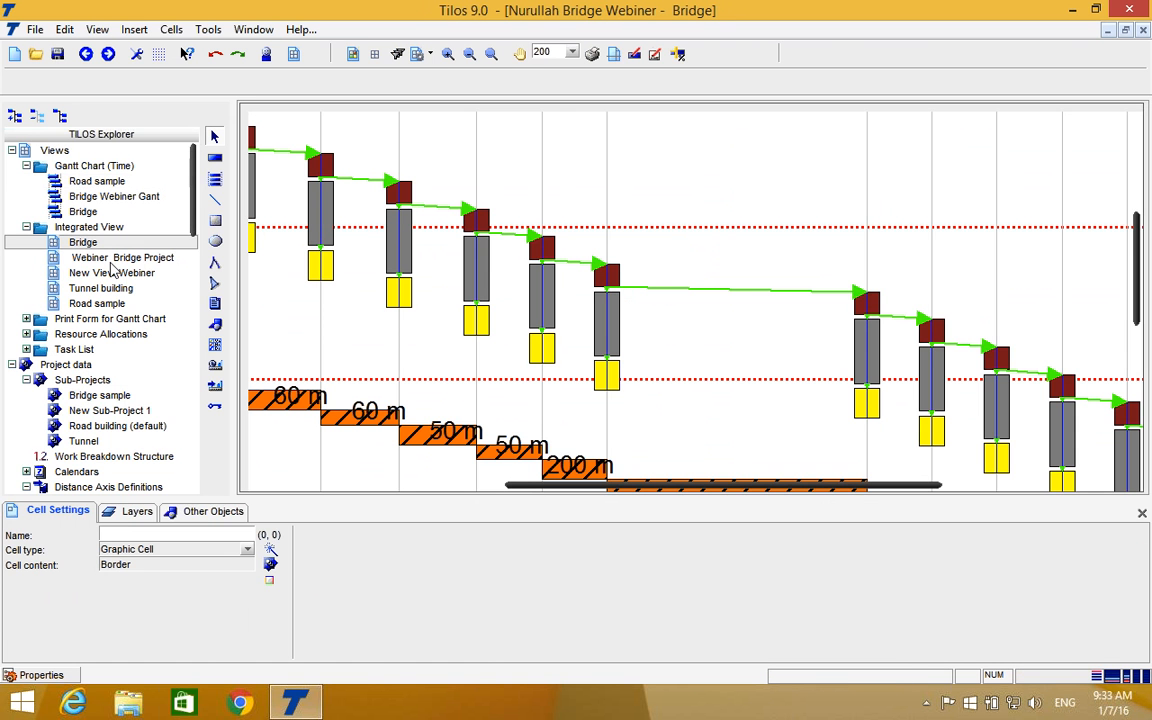
{"action": "double_click", "coordinate": [112, 258]}
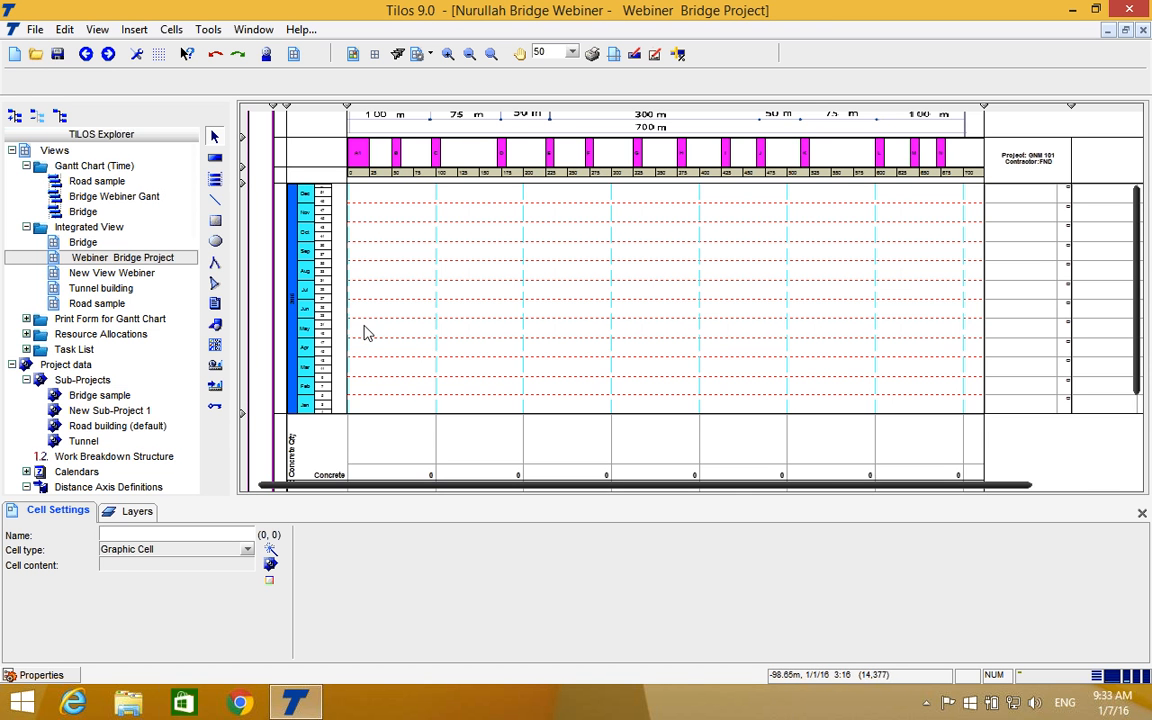
Draw a task from the Bridge group's Foundation template at 50 m, running from about 2/29/16 to 3/30/16.
{"action": "left_click", "coordinate": [216, 160]}
{"action": "left_click", "coordinate": [326, 84]}
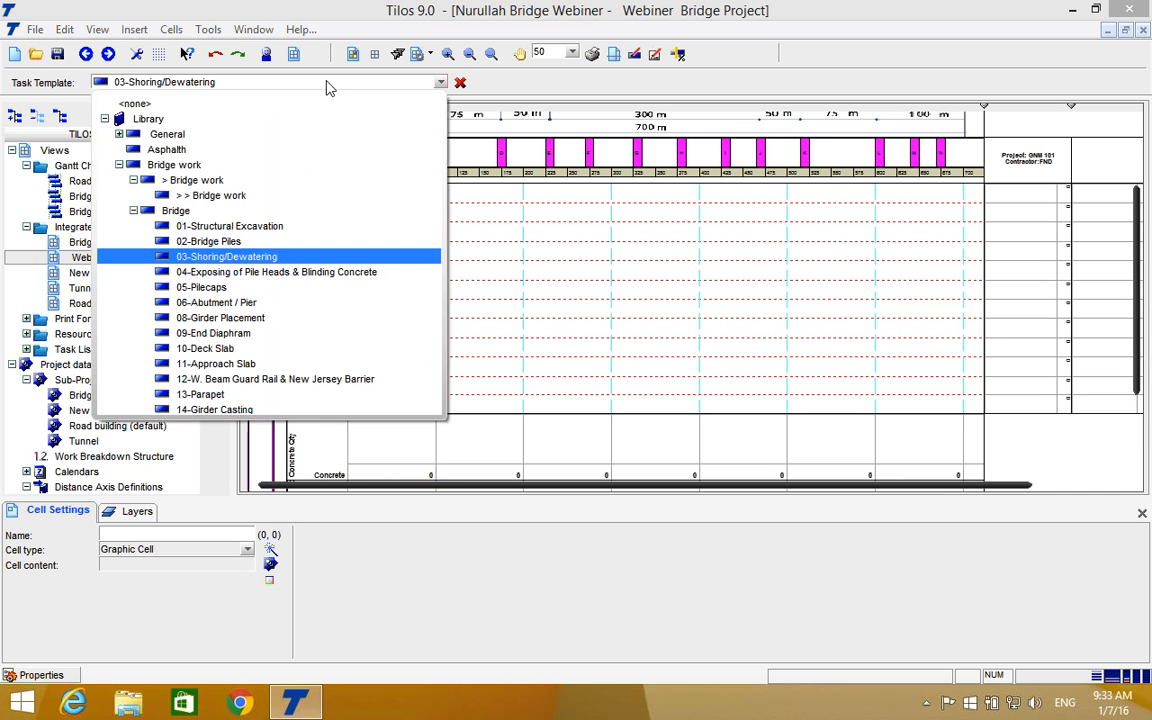
{"action": "scroll", "coordinate": [254, 272], "scroll_direction": "down", "scroll_amount": 2}
{"action": "scroll", "coordinate": [254, 280], "scroll_direction": "down", "scroll_amount": 1}
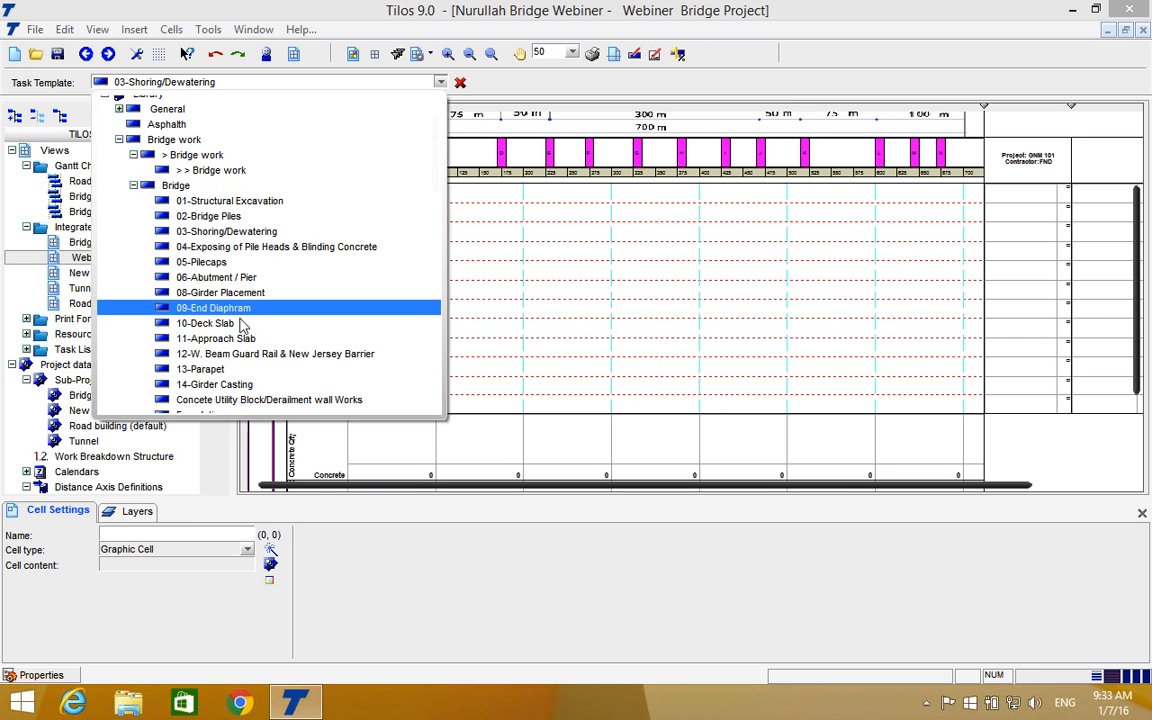
{"action": "scroll", "coordinate": [243, 328], "scroll_direction": "down", "scroll_amount": 1}
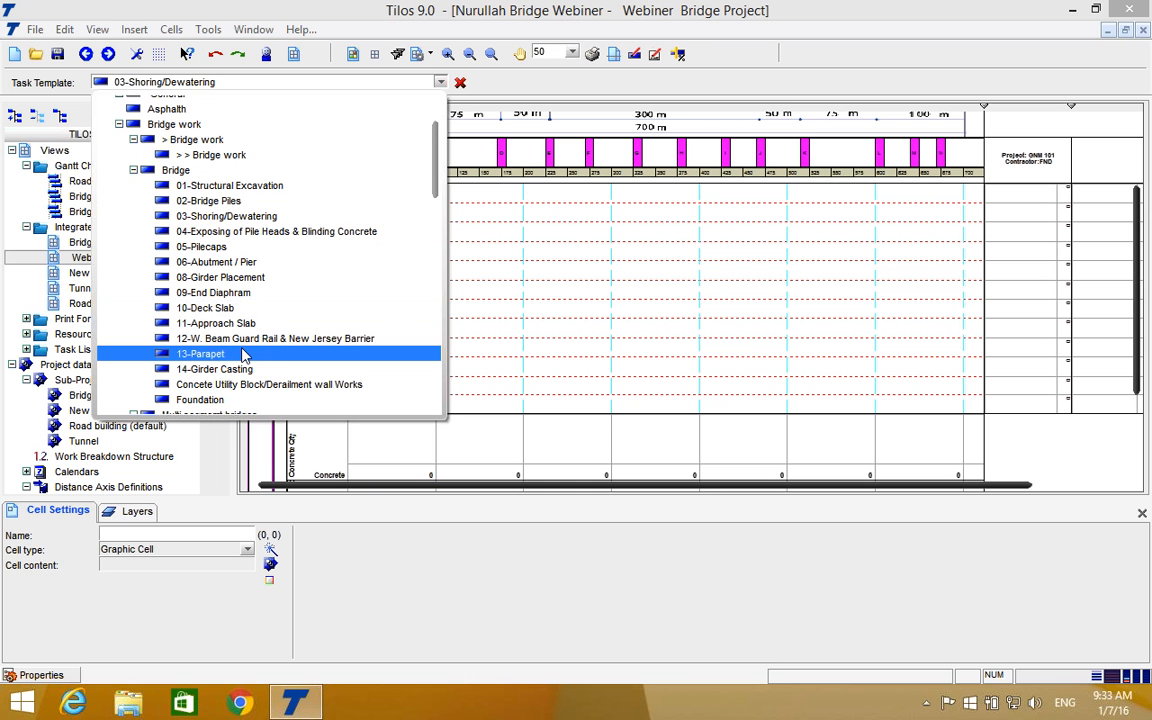
{"action": "scroll", "coordinate": [241, 349], "scroll_direction": "down", "scroll_amount": 1}
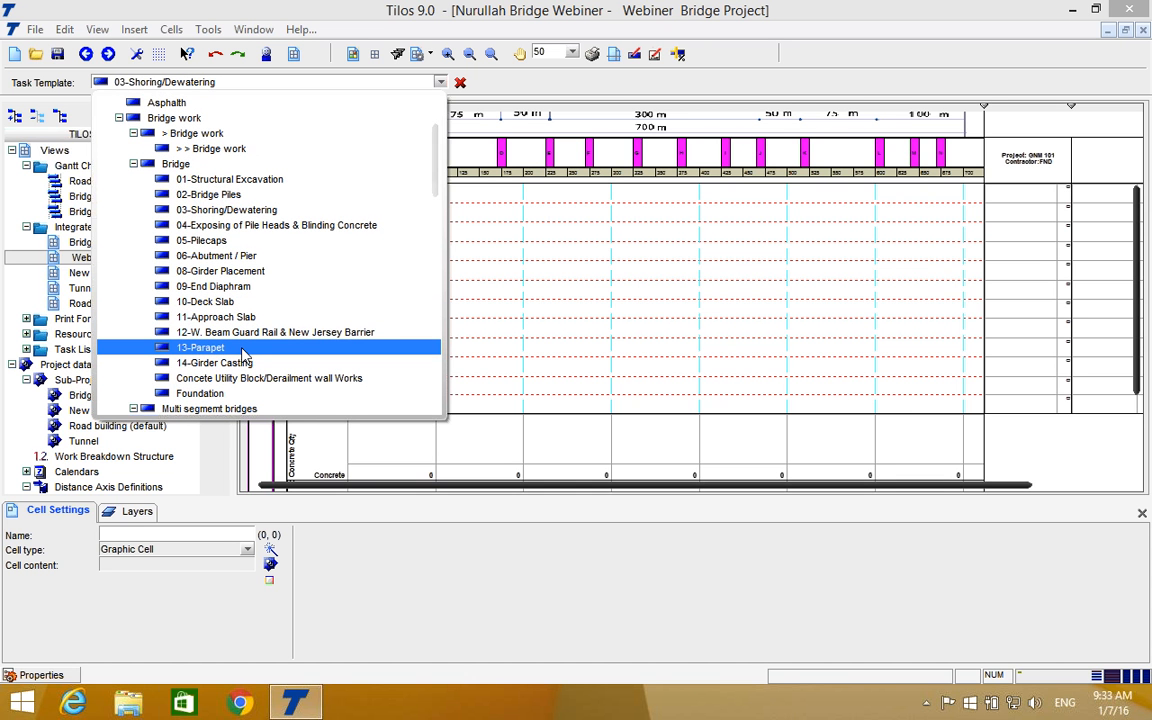
{"action": "left_click", "coordinate": [200, 394]}
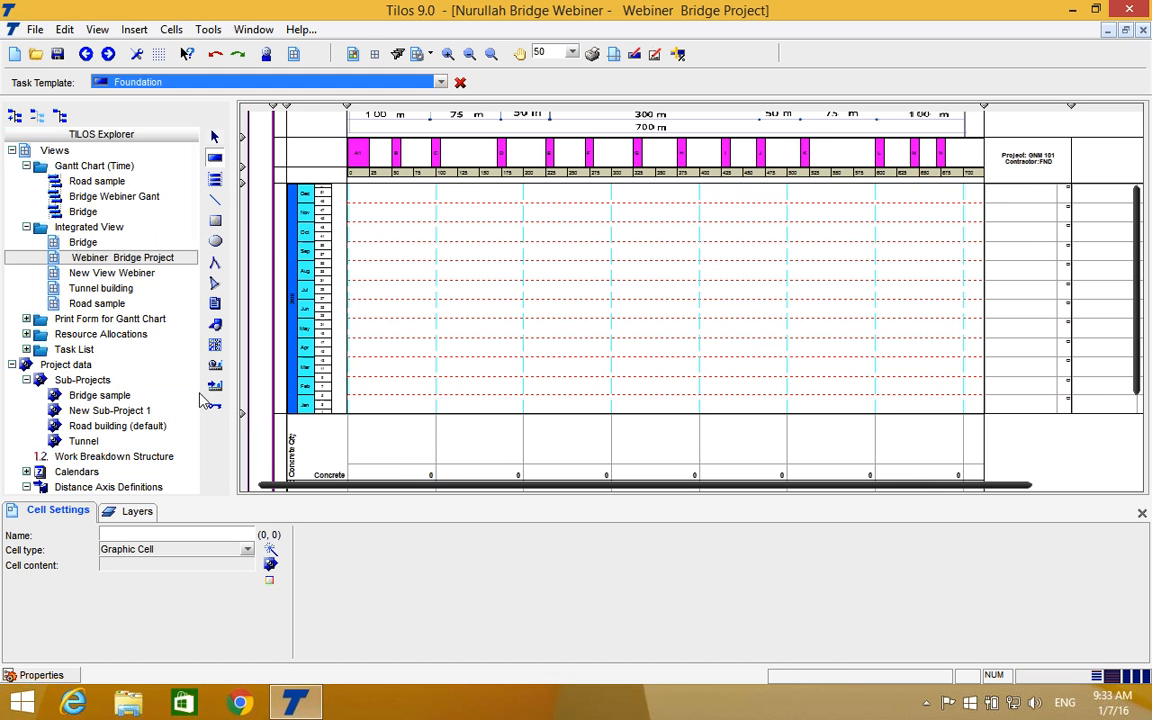
{"action": "left_click", "coordinate": [391, 376]}
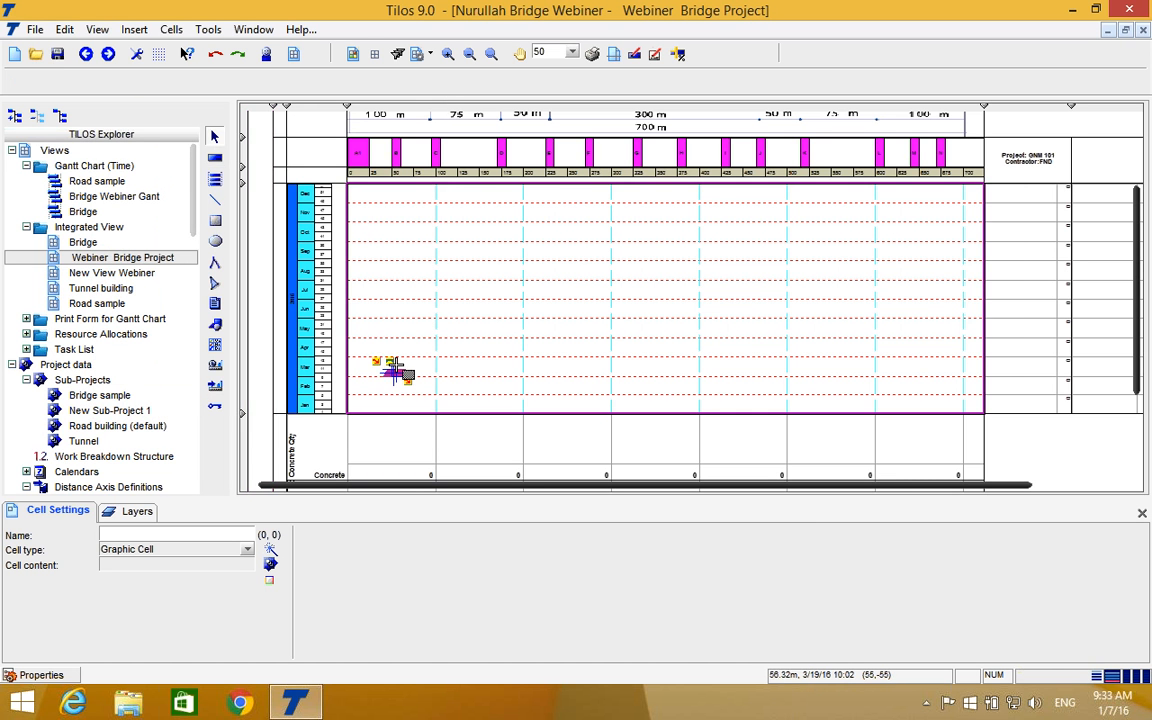
{"action": "left_click_drag", "start_coordinate": [391, 358], "coordinate": [391, 359]}
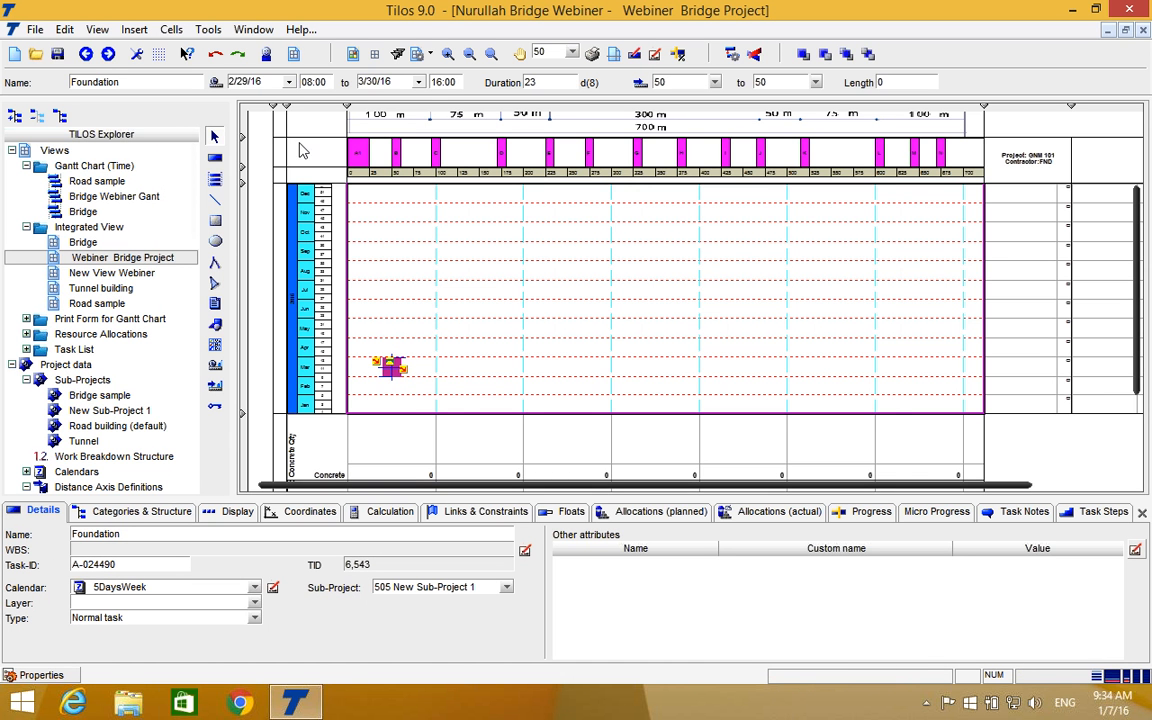
Shorten the Foundation task at 50 m to about 13 days, ending on 3/16/16.
{"action": "left_click", "coordinate": [447, 53]}
{"action": "scroll", "coordinate": [413, 369], "scroll_direction": "down", "scroll_amount": 5}
{"action": "scroll", "coordinate": [411, 300], "scroll_direction": "up", "scroll_amount": 3}
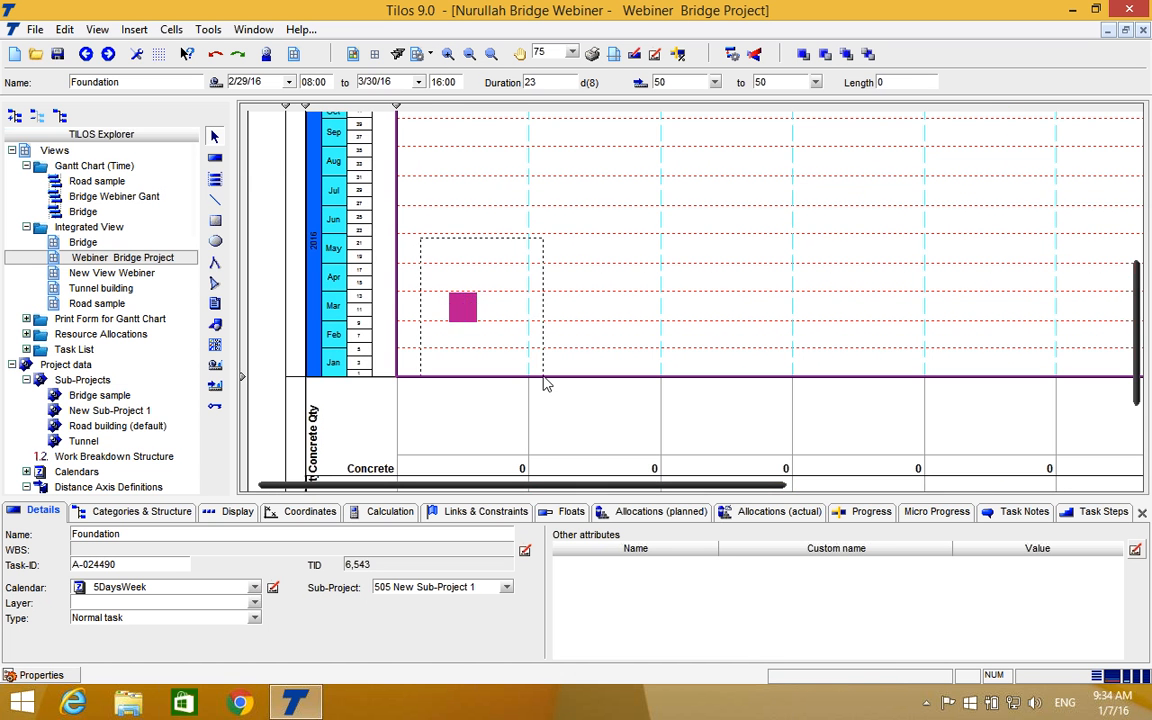
{"action": "left_click", "coordinate": [447, 53]}
{"action": "scroll", "coordinate": [445, 172], "scroll_direction": "down", "scroll_amount": 3}
{"action": "scroll", "coordinate": [445, 172], "scroll_direction": "up", "scroll_amount": 4}
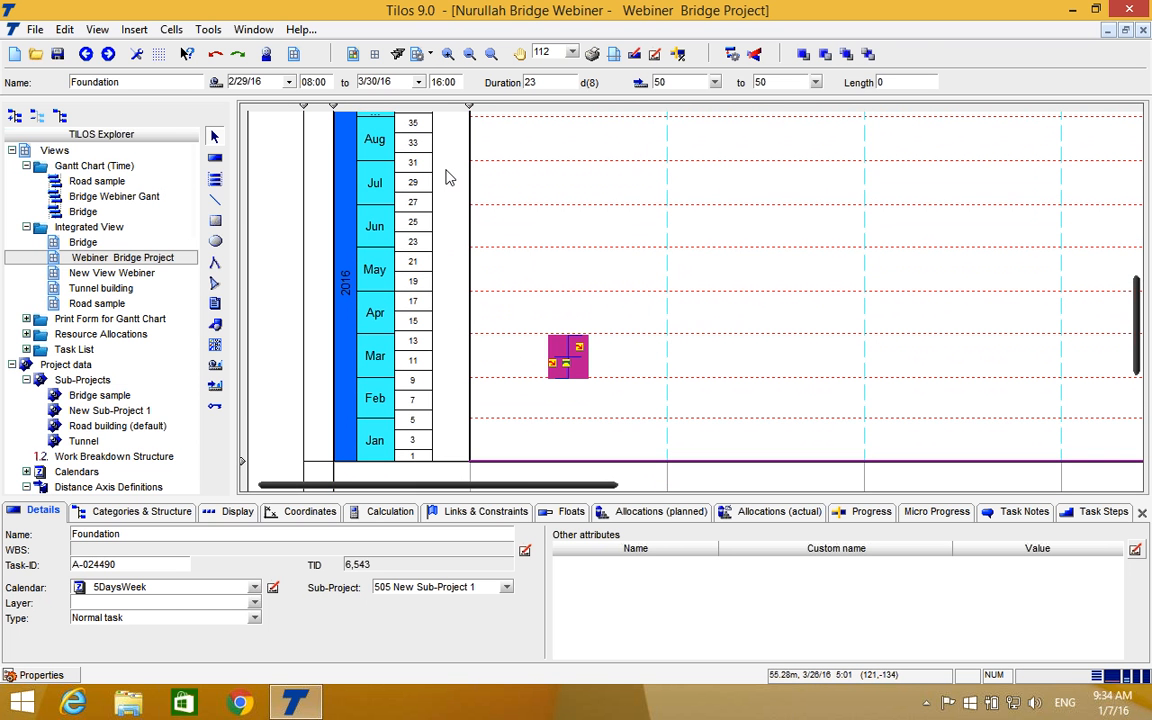
{"action": "left_click", "coordinate": [566, 346]}
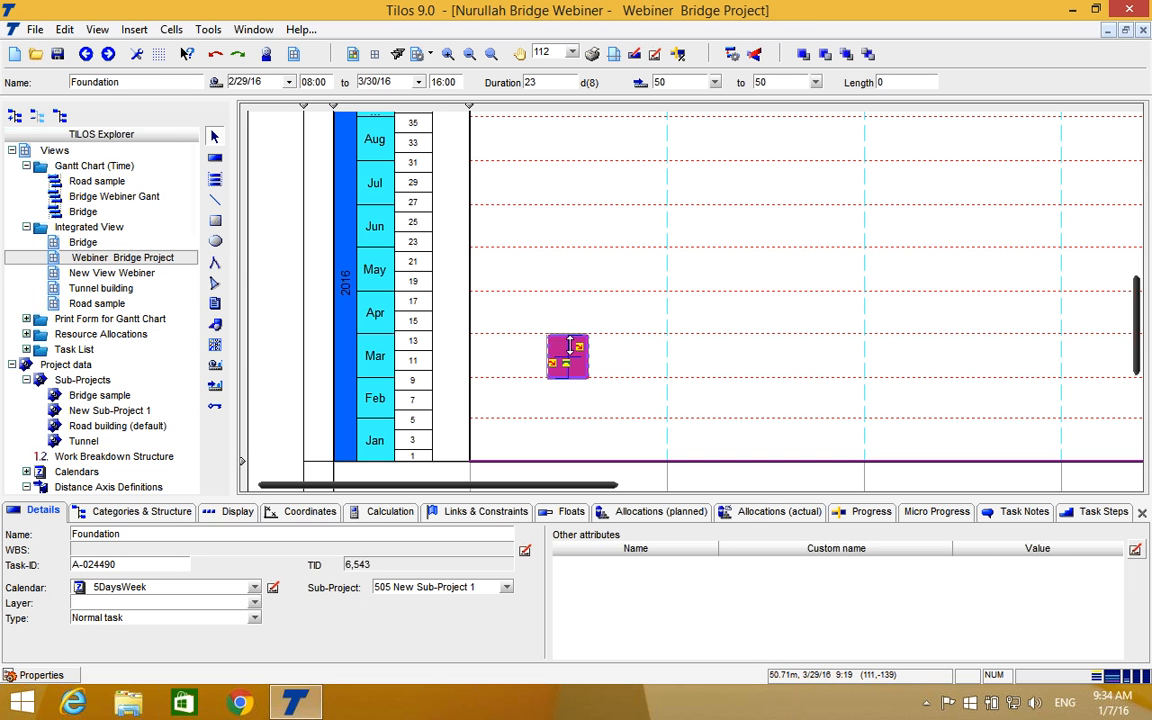
{"action": "left_click_drag", "start_coordinate": [569, 333], "coordinate": [569, 355]}
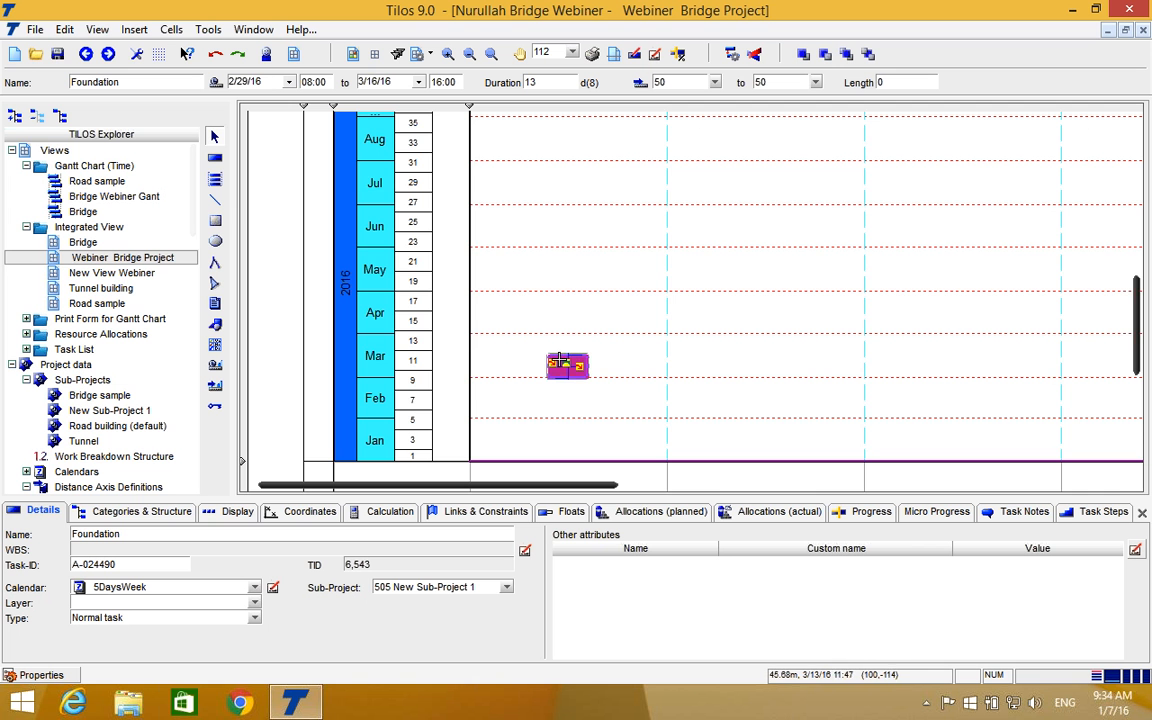
Examine how the Foundation task's position relates to the pier labels, distance axis and bridge elevation.
{"action": "scroll", "coordinate": [403, 344], "scroll_direction": "up", "scroll_amount": 5}
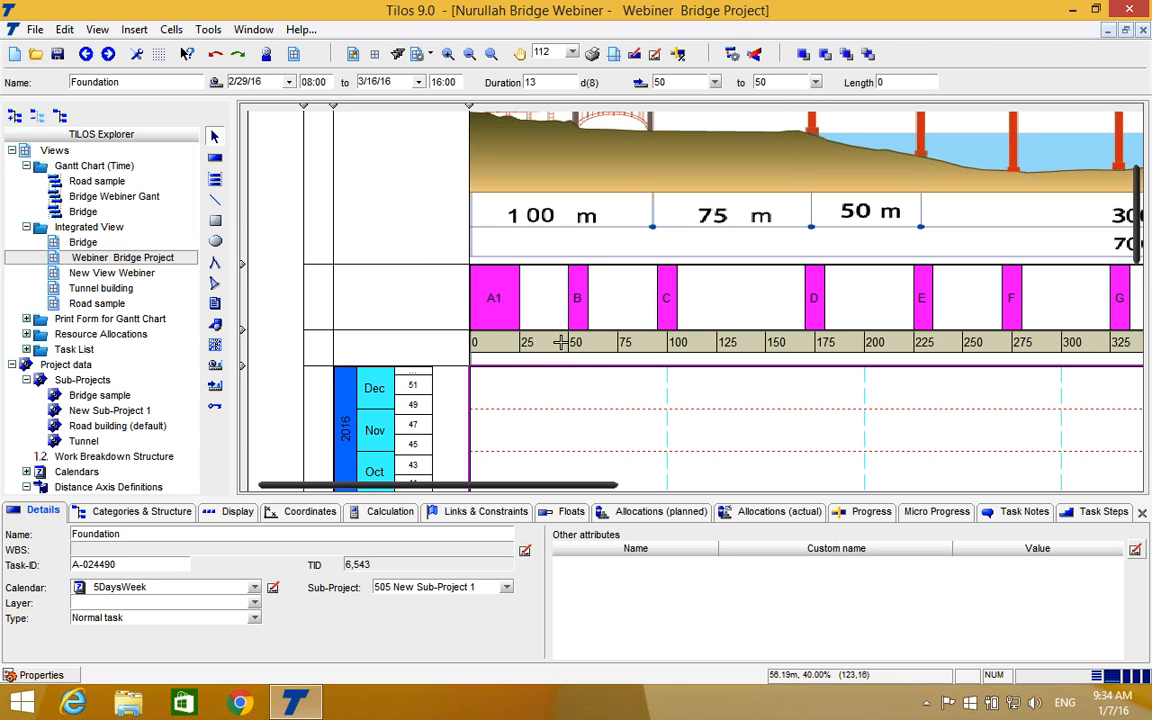
{"action": "scroll", "coordinate": [583, 360], "scroll_direction": "down", "scroll_amount": 2}
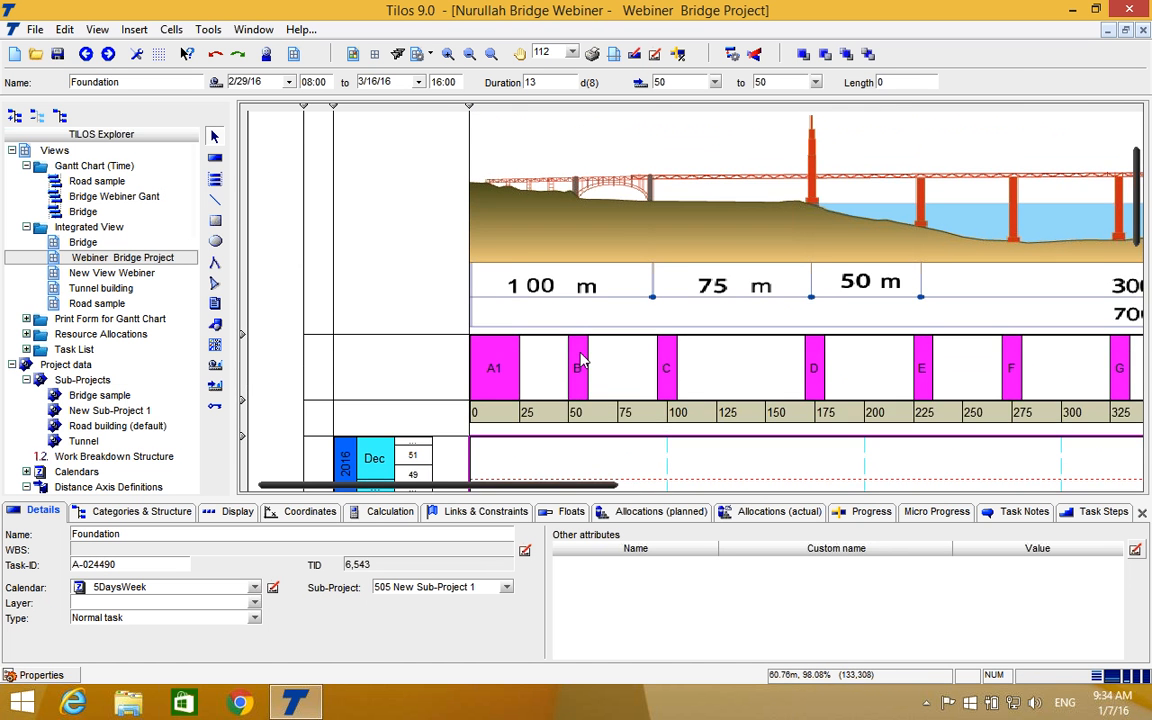
{"action": "scroll", "coordinate": [580, 360], "scroll_direction": "up", "scroll_amount": 1}
{"action": "left_click", "coordinate": [469, 54]}
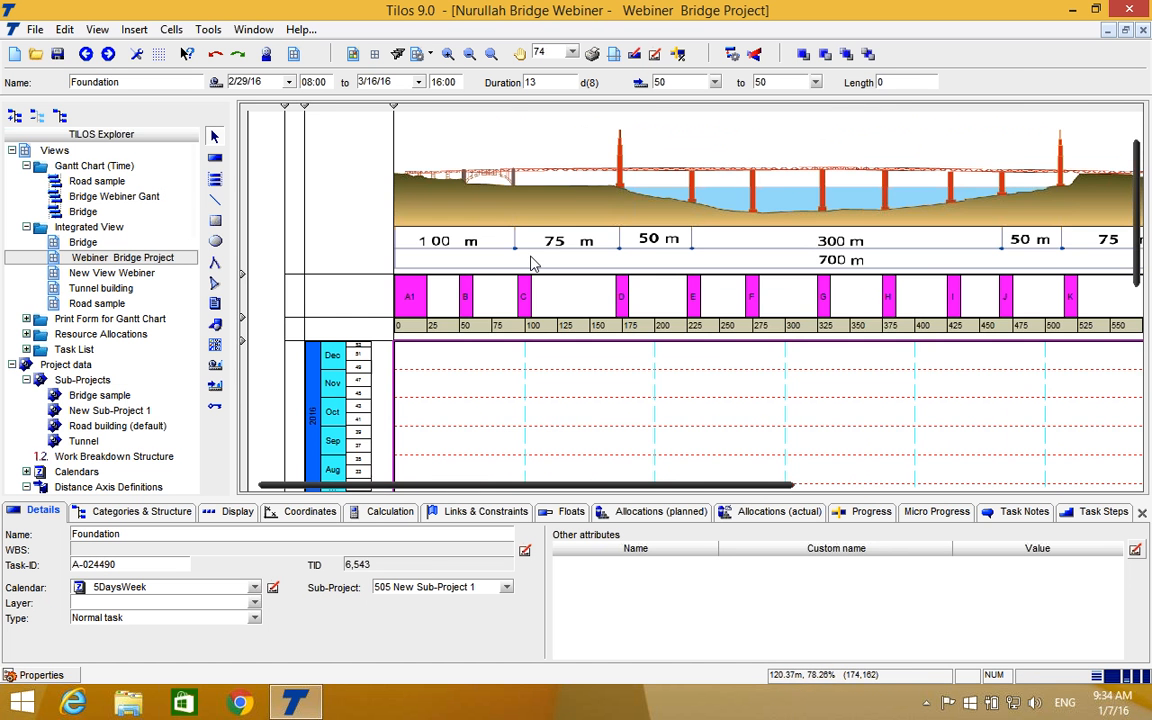
{"action": "scroll", "coordinate": [560, 183], "scroll_direction": "up", "scroll_amount": 1}
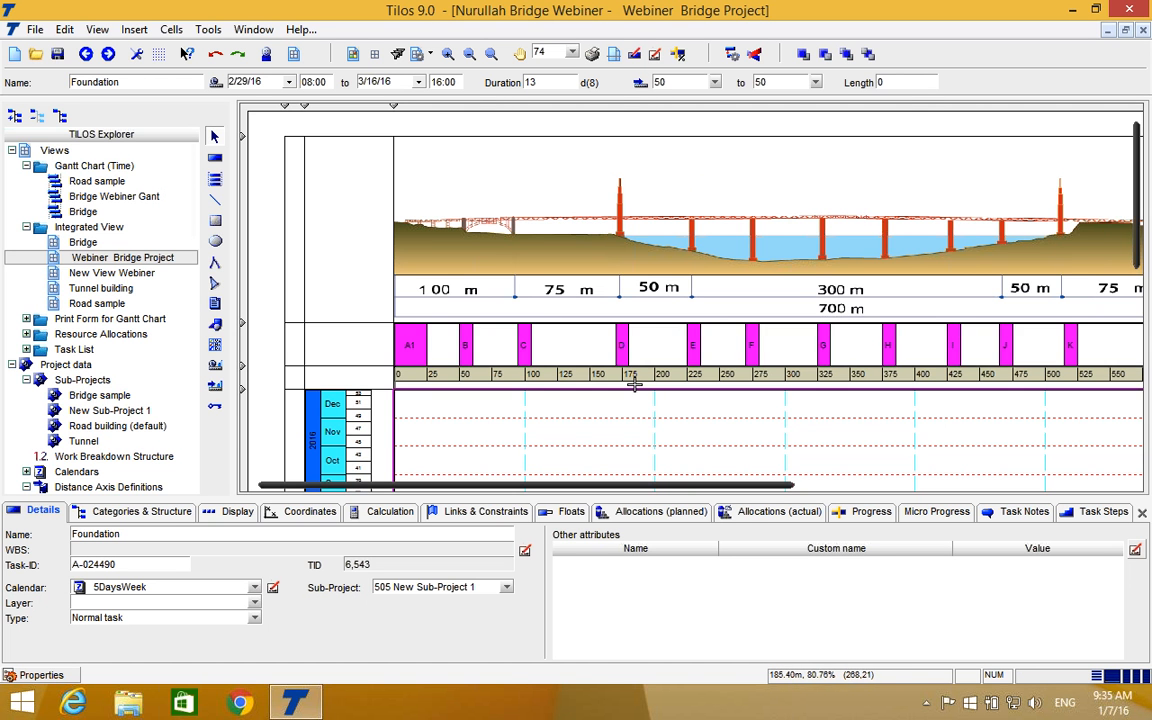
{"action": "scroll", "coordinate": [636, 392], "scroll_direction": "down", "scroll_amount": 1}
{"action": "scroll", "coordinate": [636, 392], "scroll_direction": "down", "scroll_amount": 10}
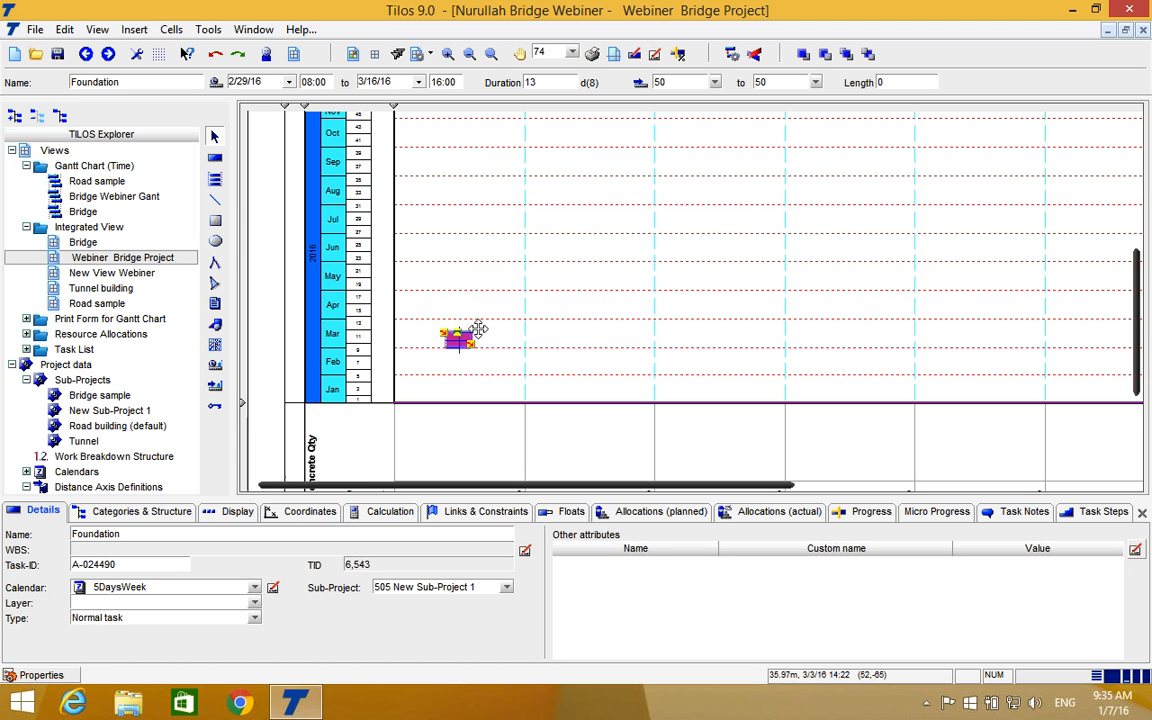
{"action": "scroll", "coordinate": [478, 334], "scroll_direction": "up", "scroll_amount": 5}
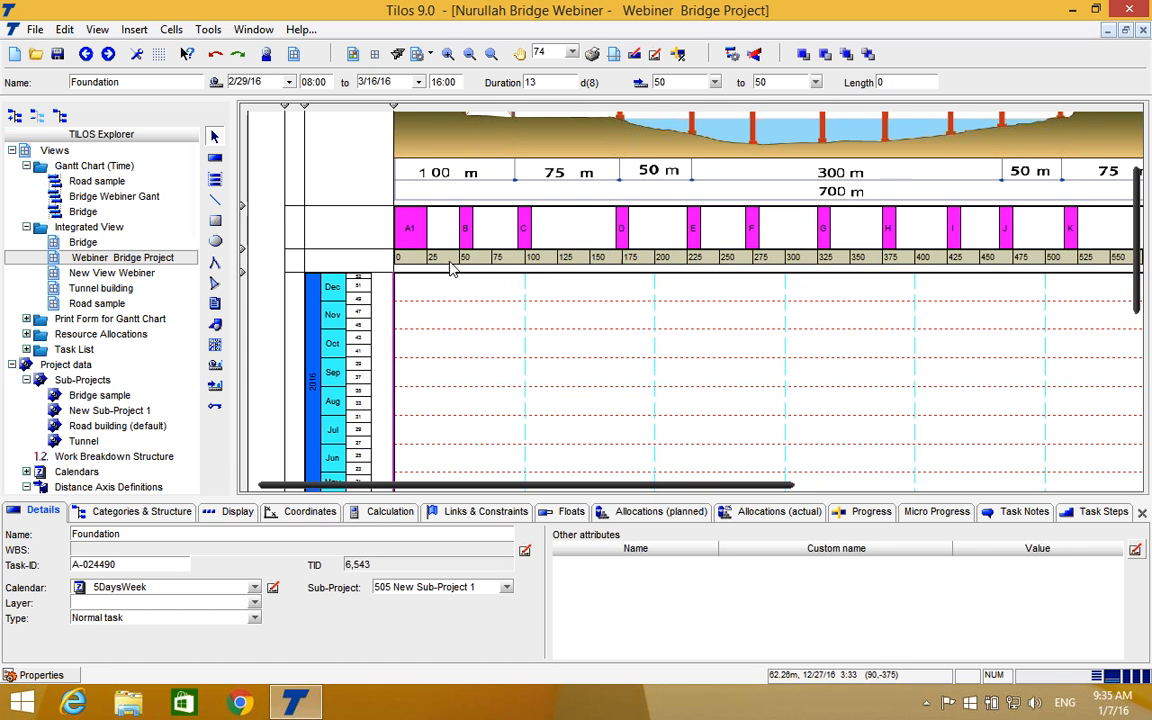
{"action": "scroll", "coordinate": [448, 334], "scroll_direction": "down", "scroll_amount": 5}
{"action": "scroll", "coordinate": [440, 334], "scroll_direction": "up", "scroll_amount": 5}
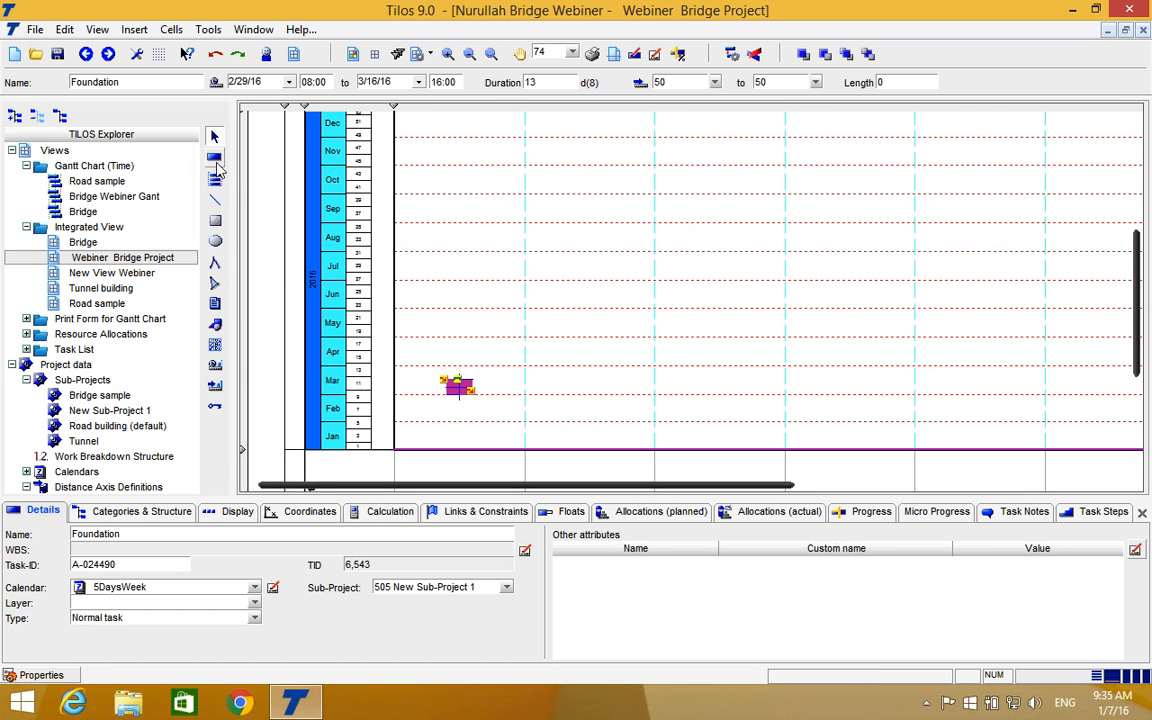
Draw an 06-Abutment / Pier template task above Foundation at 50 m and shorten it to 40 days, running from 3/21/16 to 5/13/16.
{"action": "left_click", "coordinate": [217, 162]}
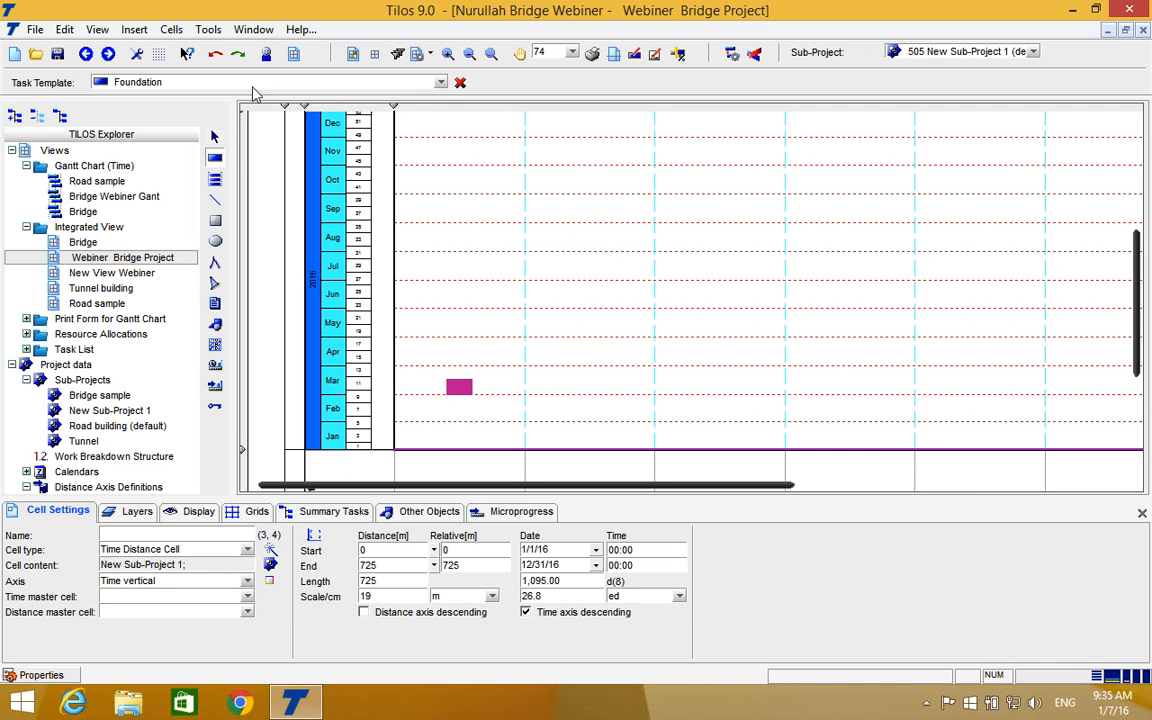
{"action": "left_click", "coordinate": [441, 83]}
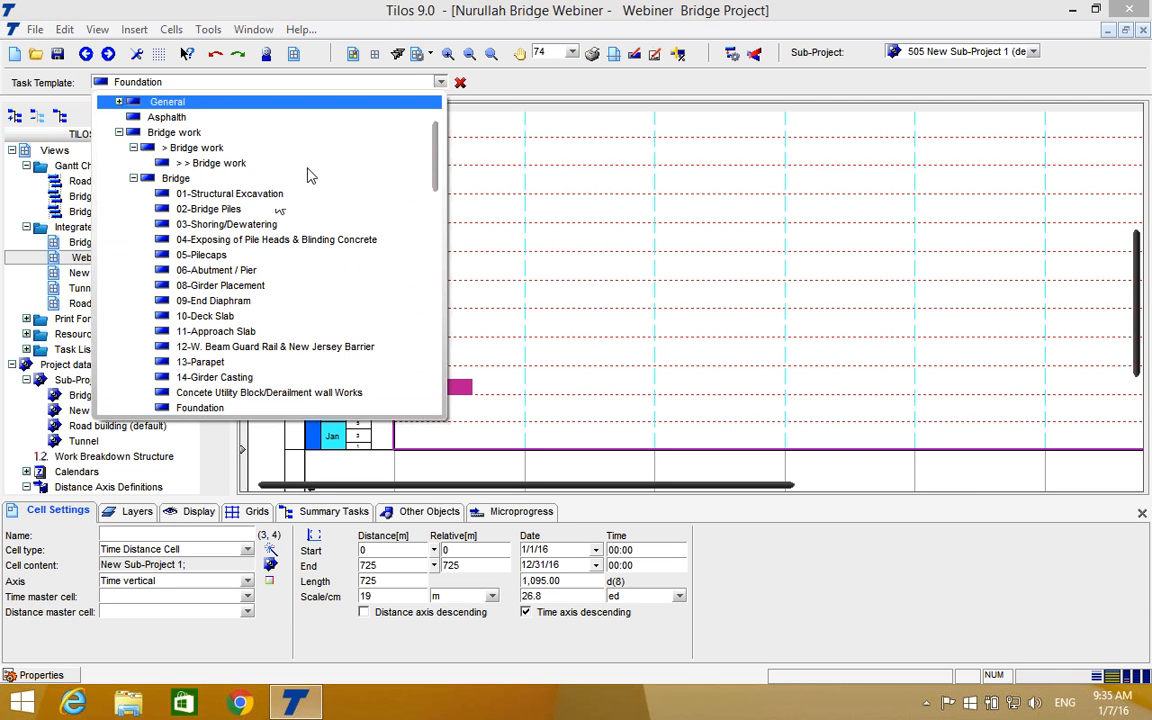
{"action": "scroll", "coordinate": [278, 292], "scroll_direction": "down", "scroll_amount": 3}
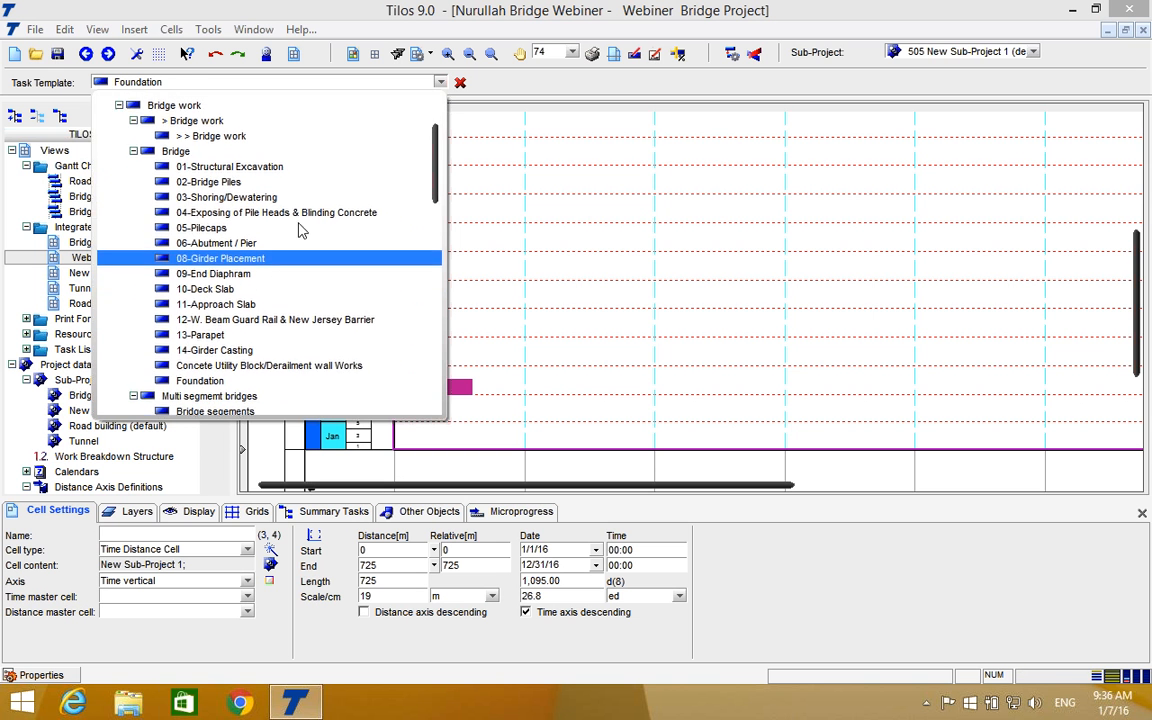
{"action": "scroll", "coordinate": [272, 354], "scroll_direction": "down", "scroll_amount": 1}
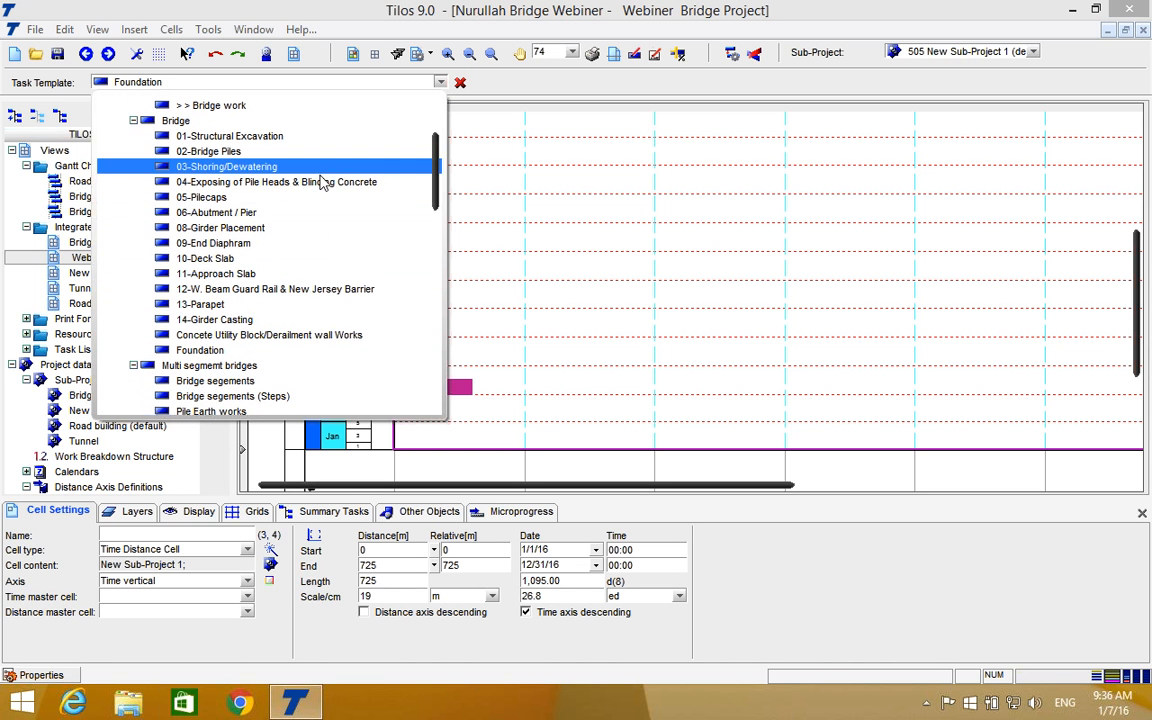
{"action": "left_click", "coordinate": [240, 213]}
{"action": "mouse_move", "coordinate": [448, 374]}
{"action": "left_mouse_down"}
{"action": "mouse_move", "coordinate": [446, 292]}
{"action": "mouse_move", "coordinate": [464, 327]}
{"action": "left_mouse_up"}
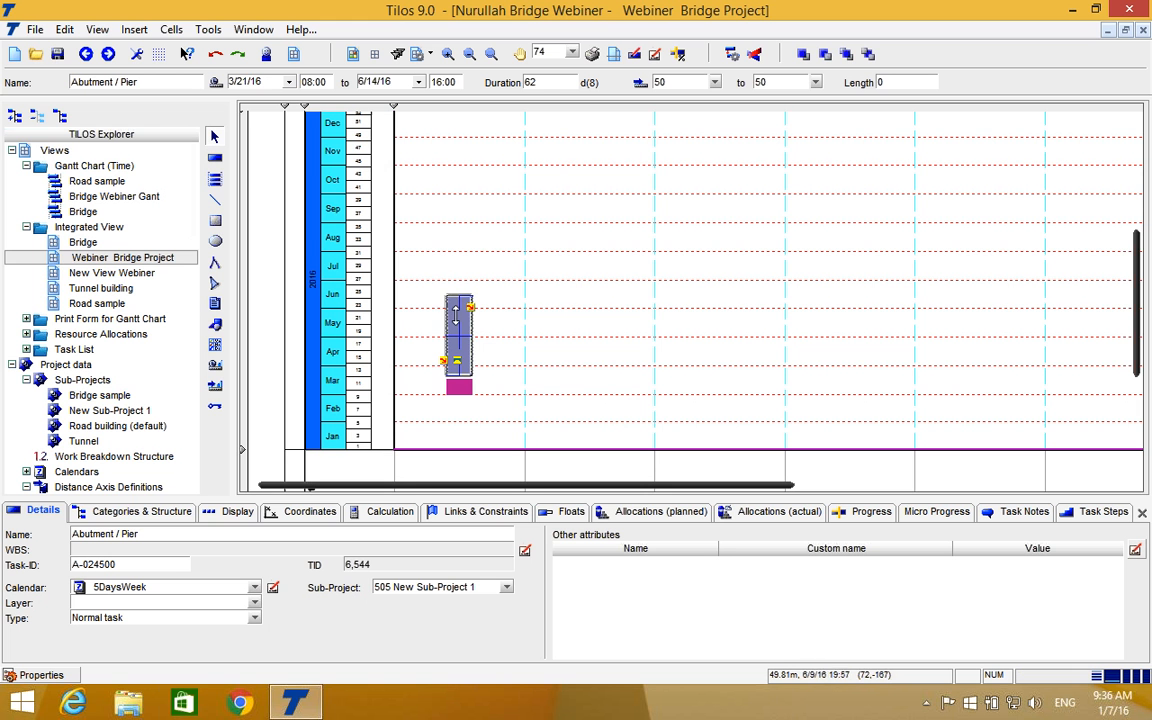
{"action": "left_click_drag", "start_coordinate": [459, 297], "coordinate": [459, 324]}
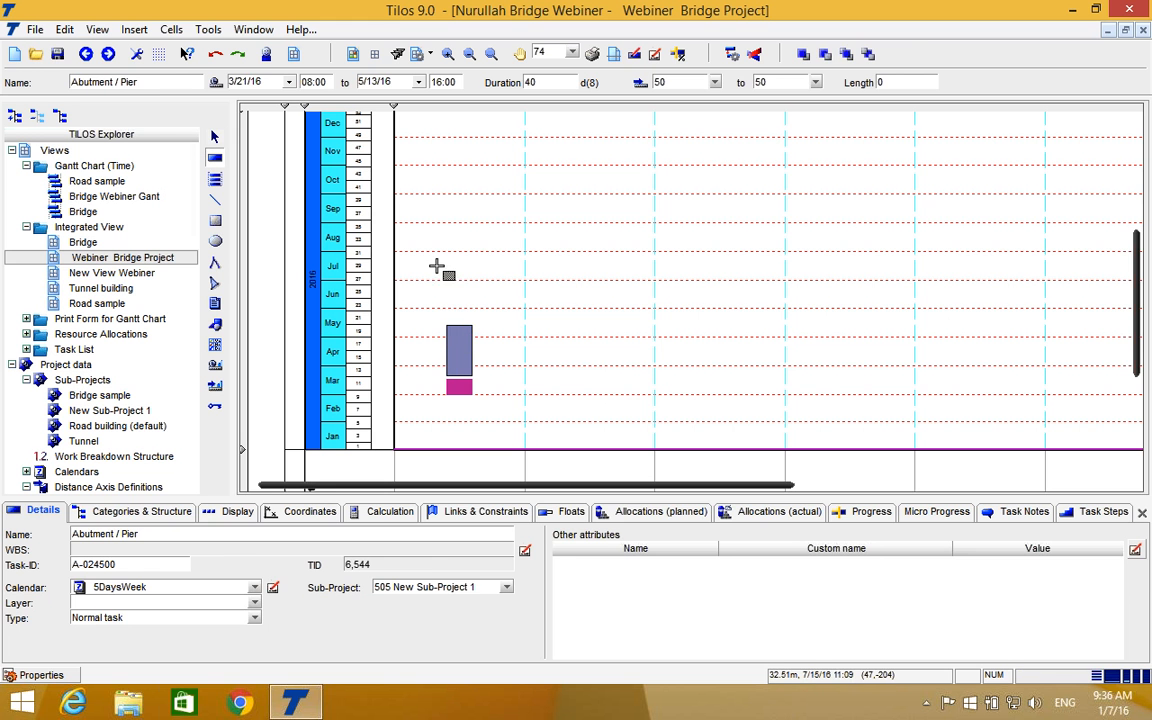
Draw a task from the 05-Pilecaps template and align it above Abutment / Pier at 50 m, running from 5/17/16 to 6/15/16.
{"action": "left_click", "coordinate": [214, 159]}
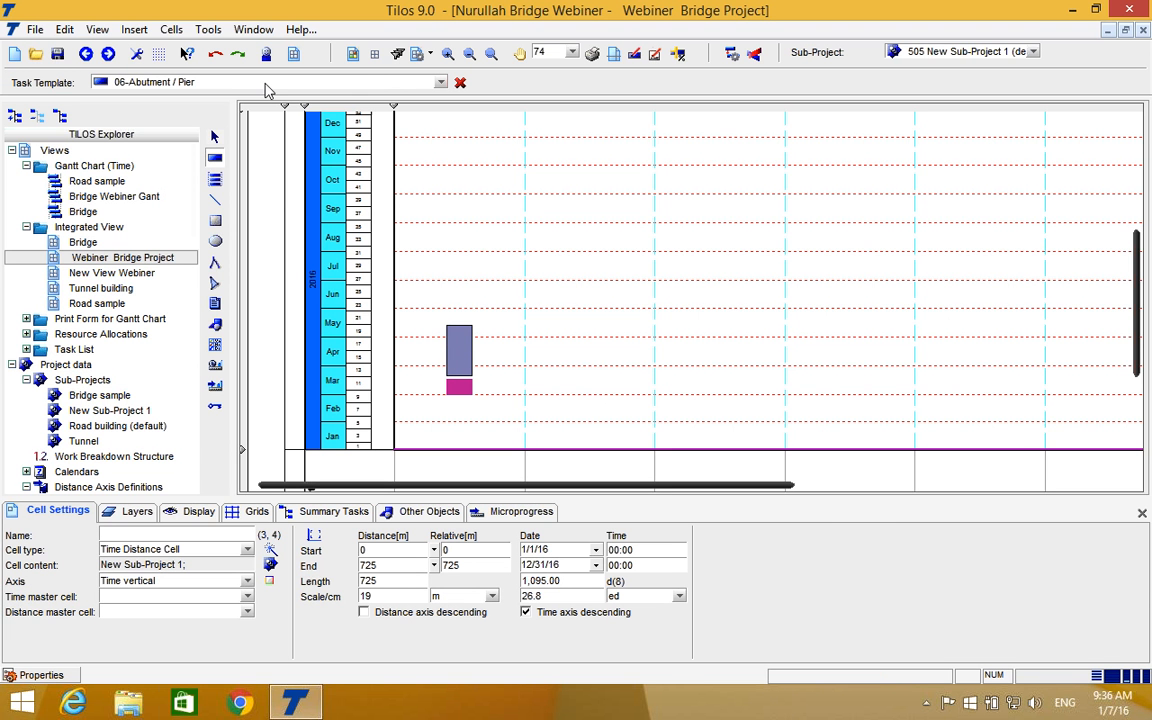
{"action": "left_click", "coordinate": [266, 84]}
{"action": "scroll", "coordinate": [266, 258], "scroll_direction": "down", "scroll_amount": 1}
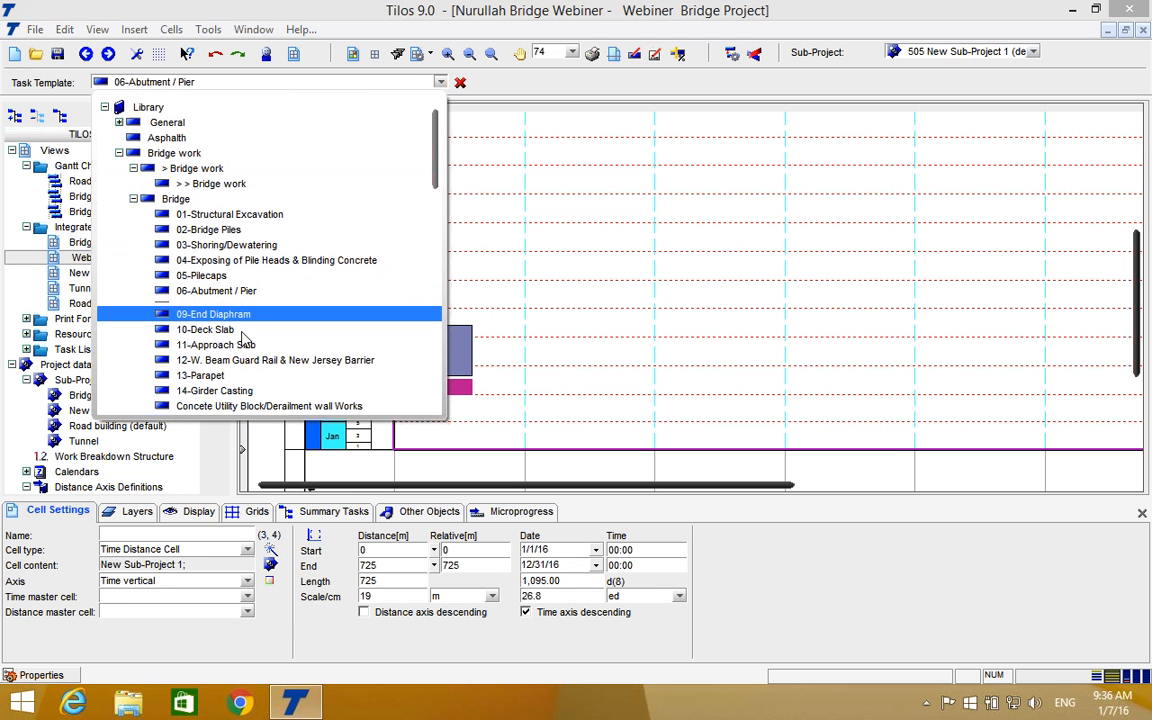
{"action": "scroll", "coordinate": [267, 258], "scroll_direction": "down", "scroll_amount": 1}
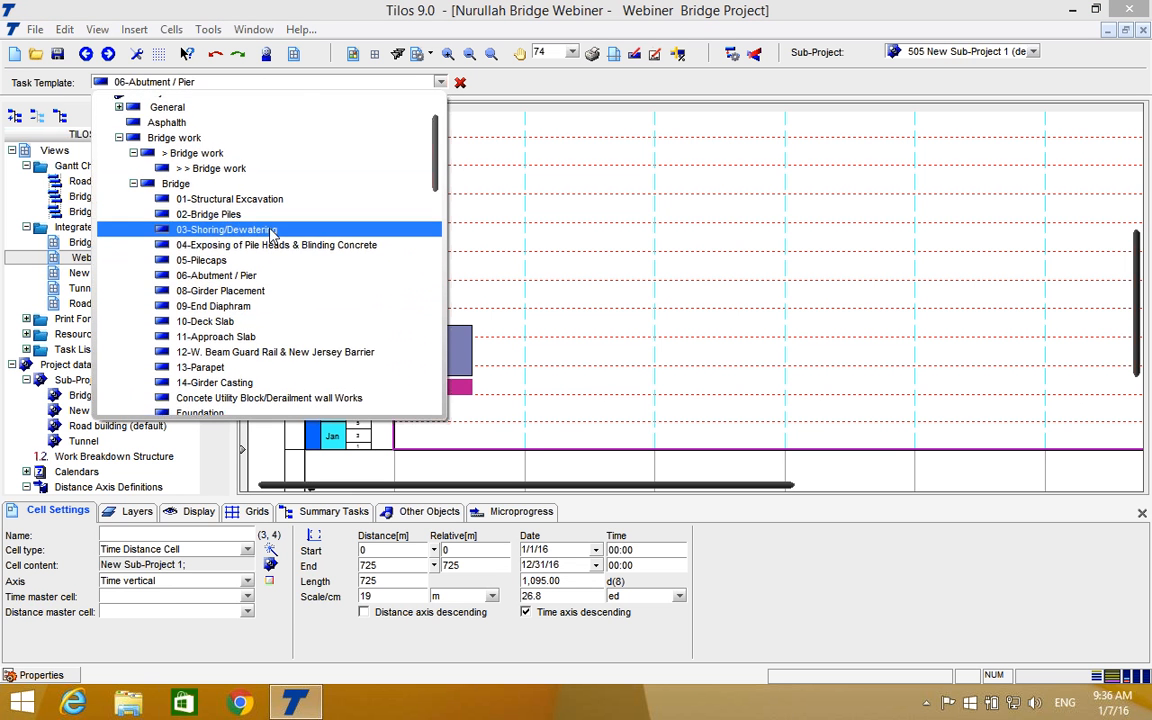
{"action": "left_click", "coordinate": [211, 255]}
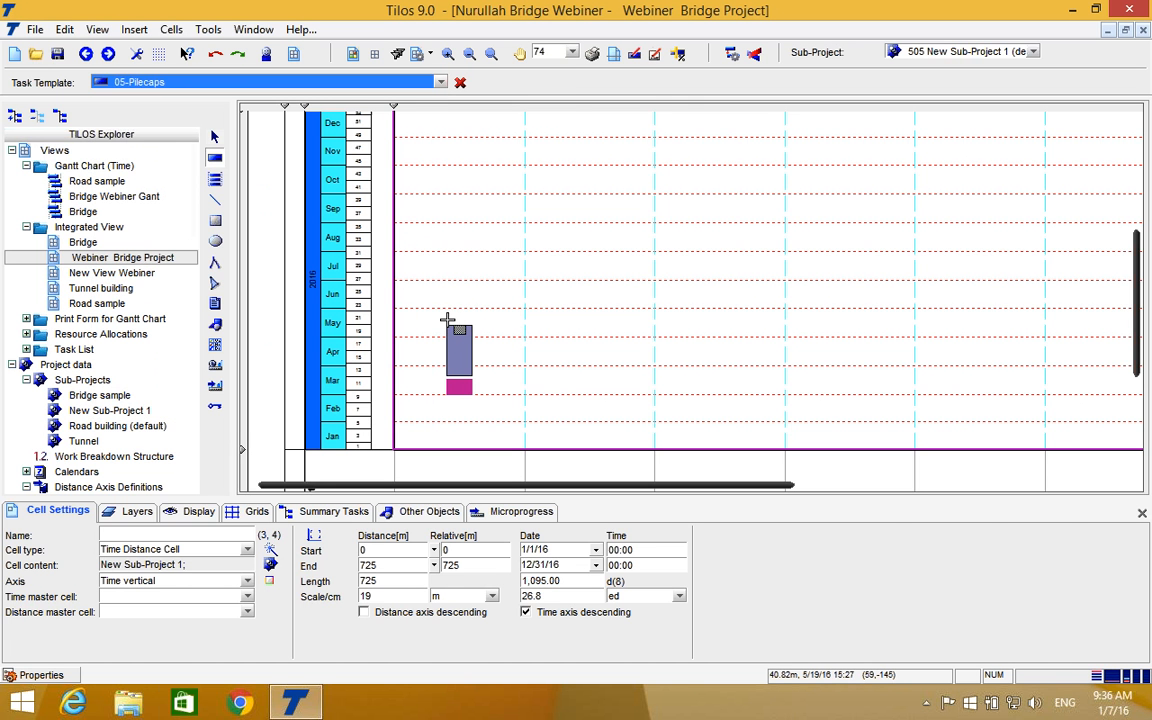
{"action": "left_click", "coordinate": [455, 308]}
{"action": "left_click_drag", "start_coordinate": [474, 281], "coordinate": [445, 290]}
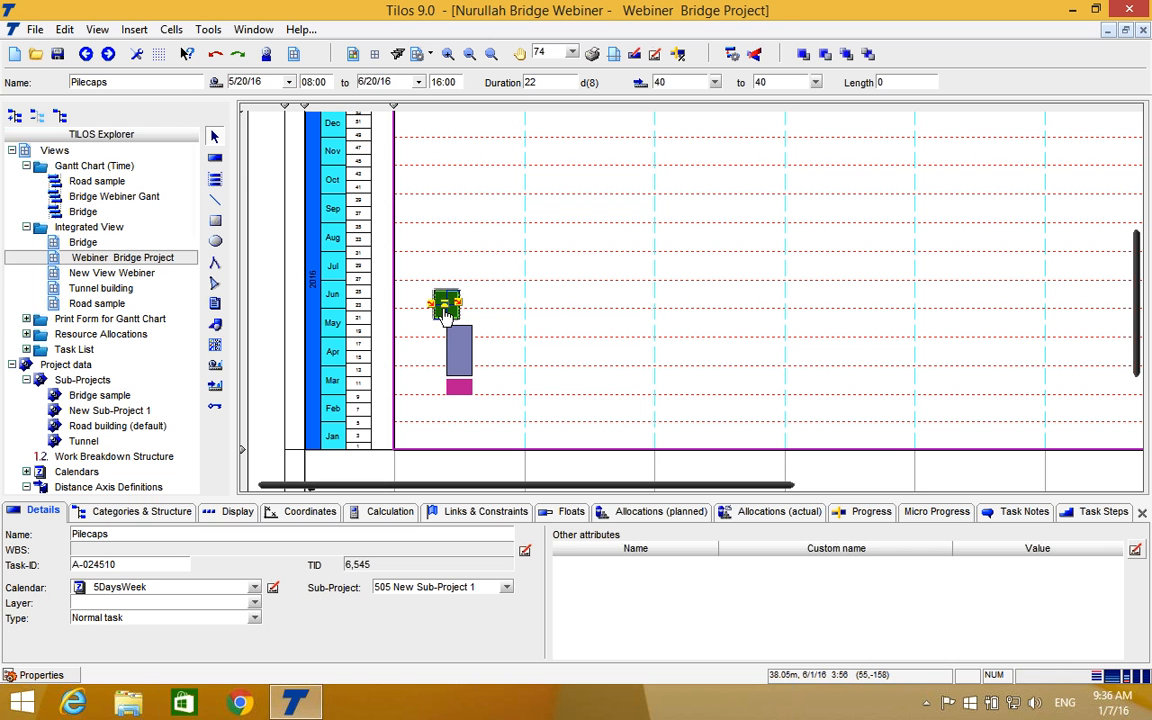
{"action": "left_click_drag", "start_coordinate": [440, 314], "coordinate": [451, 293]}
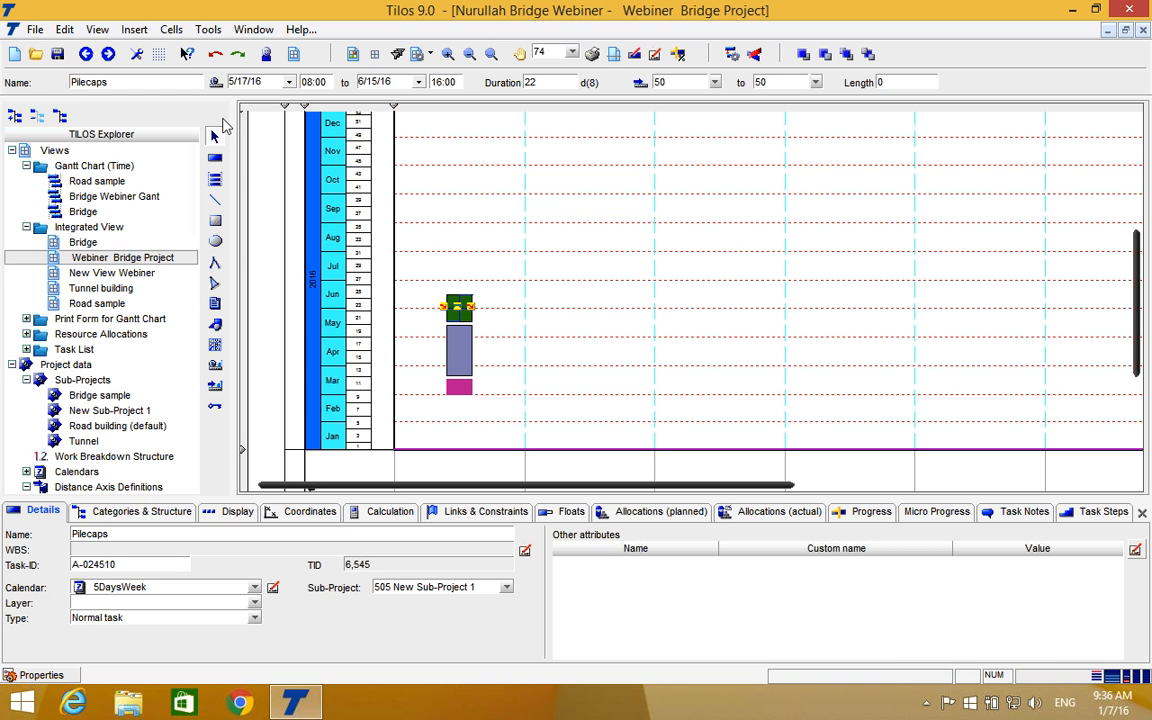
Draw a 04-Exposing of Pile Heads & Blinding Concrete task and align it above Pilecaps at 50 m, from 6/20/16 to 7/5/16.
{"action": "left_click", "coordinate": [214, 143]}
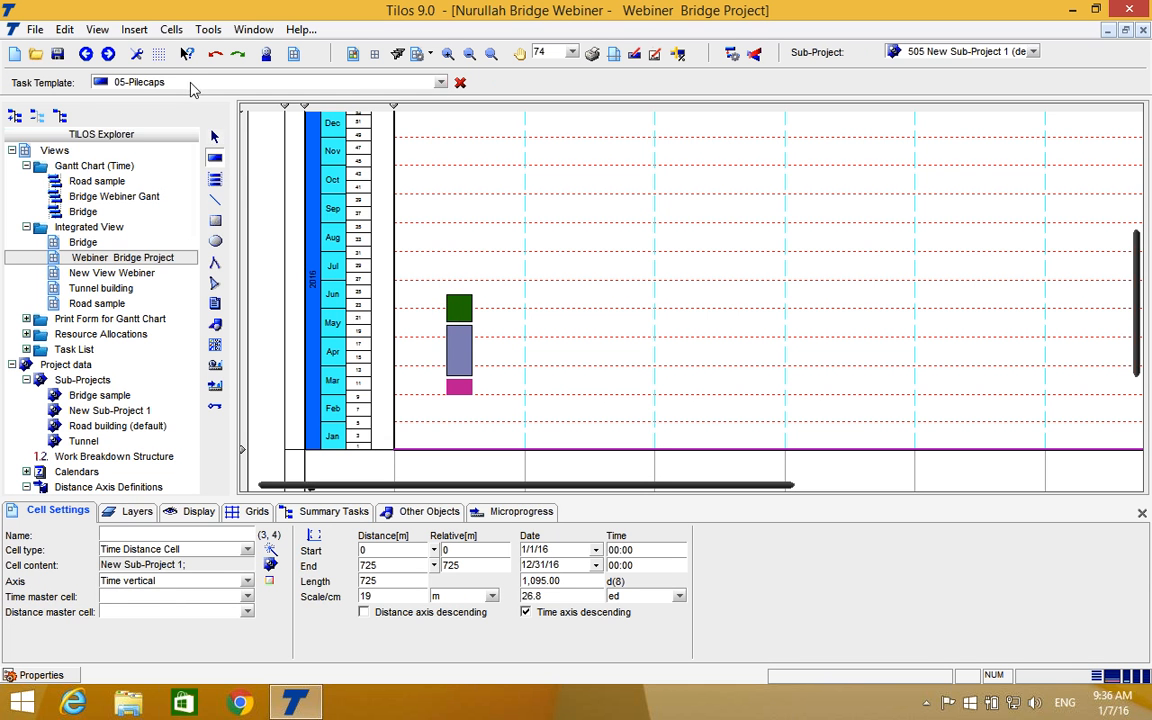
{"action": "left_click", "coordinate": [440, 84]}
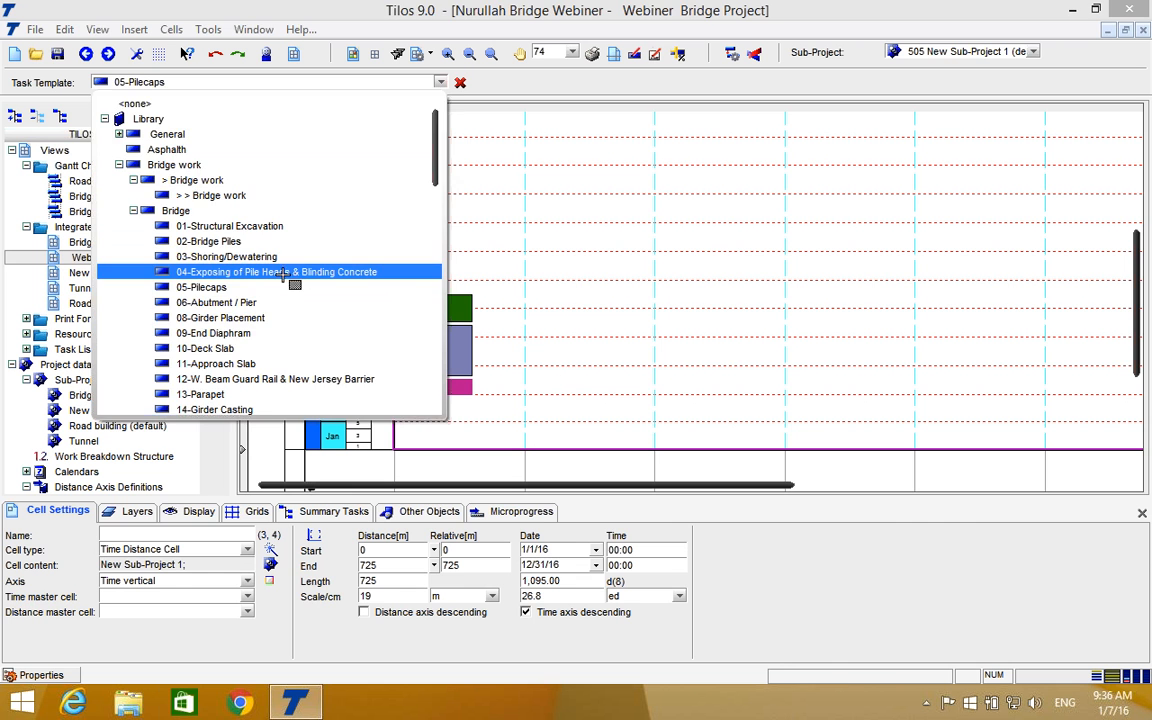
{"action": "left_click", "coordinate": [284, 274]}
{"action": "mouse_move", "coordinate": [465, 286]}
{"action": "left_mouse_down"}
{"action": "mouse_move", "coordinate": [470, 275]}
{"action": "mouse_move", "coordinate": [447, 274]}
{"action": "mouse_move", "coordinate": [463, 265]}
{"action": "left_mouse_up"}
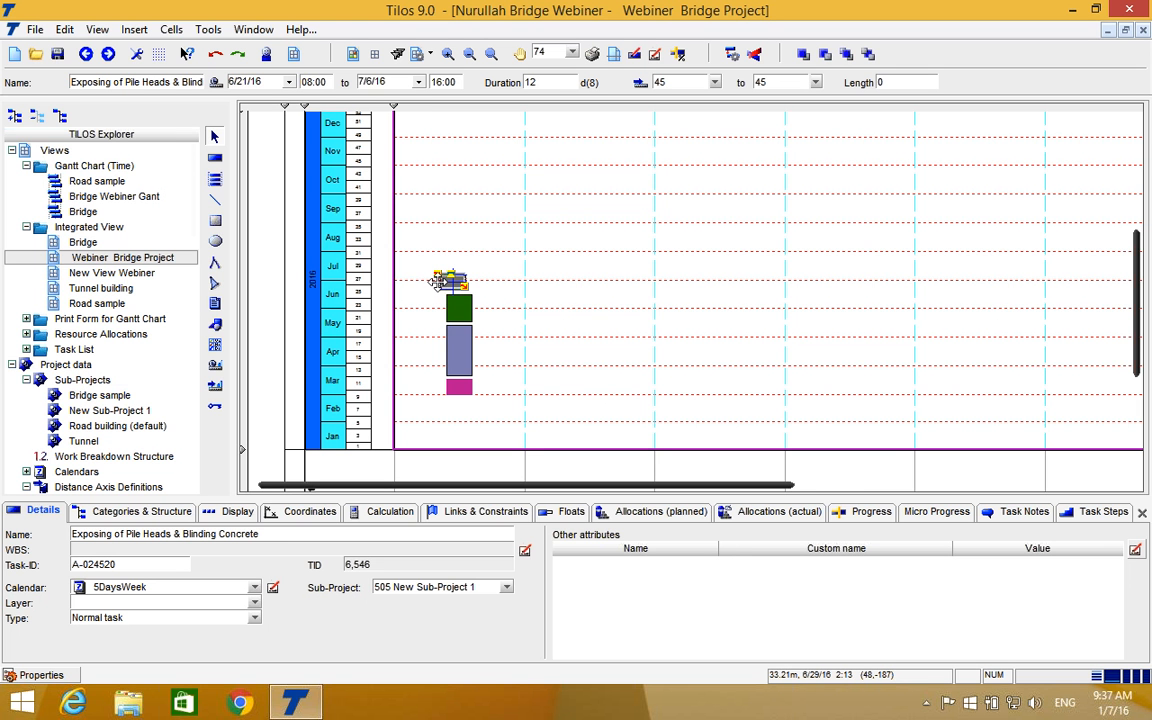
{"action": "left_click_drag", "start_coordinate": [440, 280], "coordinate": [456, 282]}
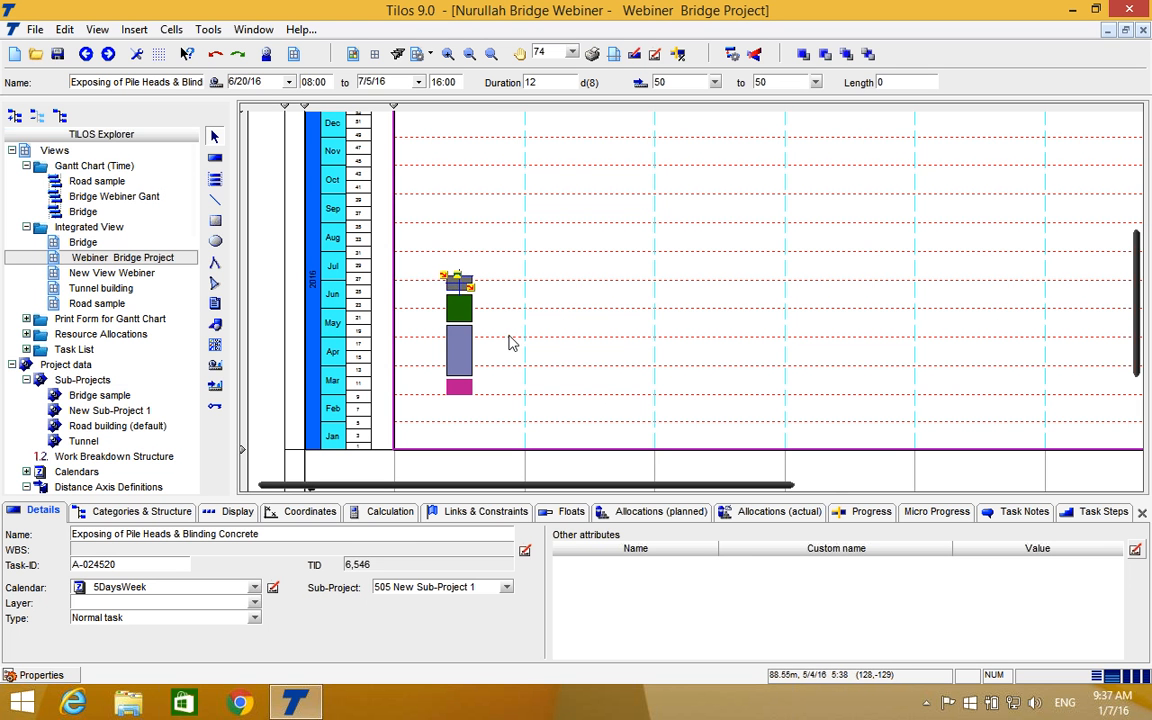
{"action": "right_click", "coordinate": [508, 344]}
{"action": "left_click", "coordinate": [508, 296]}
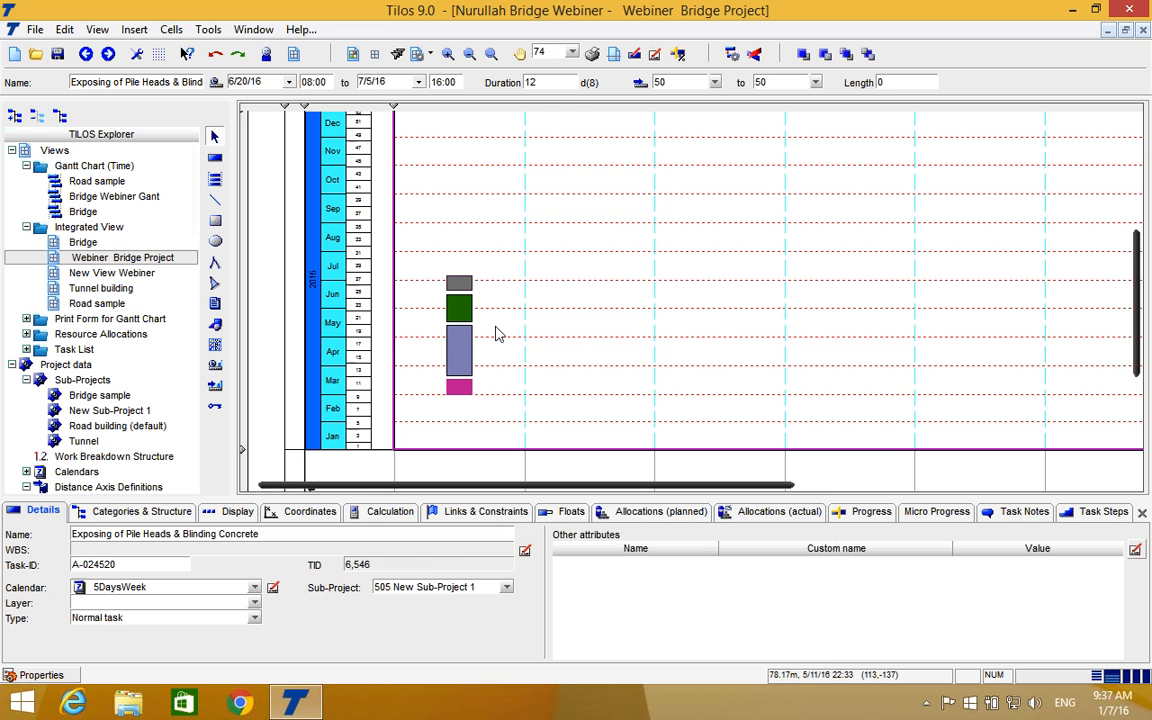
{"action": "left_click", "coordinate": [497, 333]}
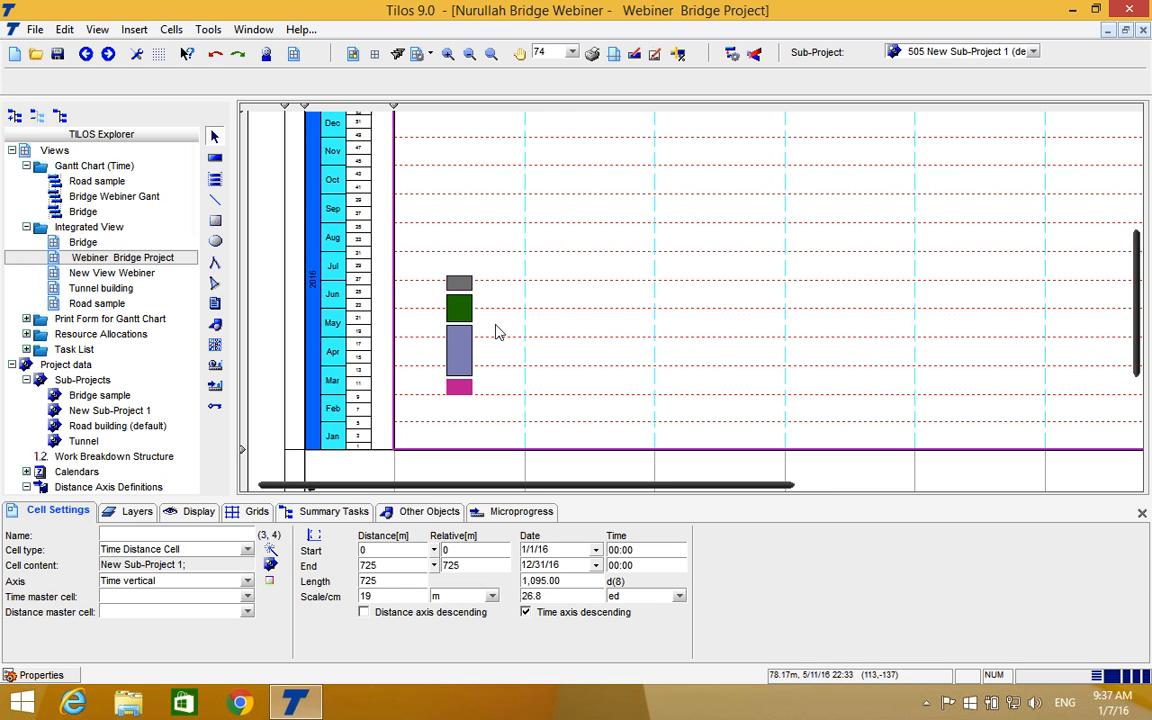
Link the Foundation task at 50 m to the Abutment / Pier task with a Finish - Start link.
{"action": "scroll", "coordinate": [484, 255], "scroll_direction": "up", "scroll_amount": 4}
{"action": "scroll", "coordinate": [485, 255], "scroll_direction": "down", "scroll_amount": 7}
{"action": "scroll", "coordinate": [484, 255], "scroll_direction": "up", "scroll_amount": 2}
{"action": "left_click", "coordinate": [462, 364]}
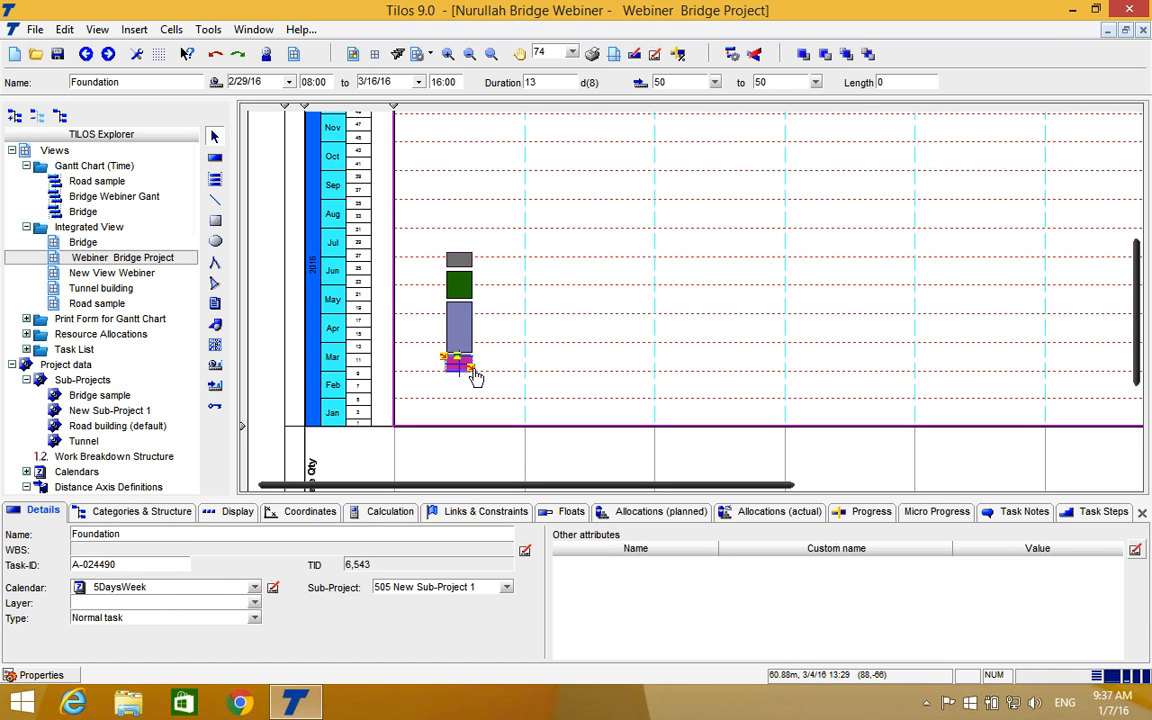
{"action": "mouse_move", "coordinate": [476, 355]}
{"action": "left_mouse_down"}
{"action": "mouse_move", "coordinate": [463, 342]}
{"action": "mouse_move", "coordinate": [455, 352]}
{"action": "left_mouse_up"}
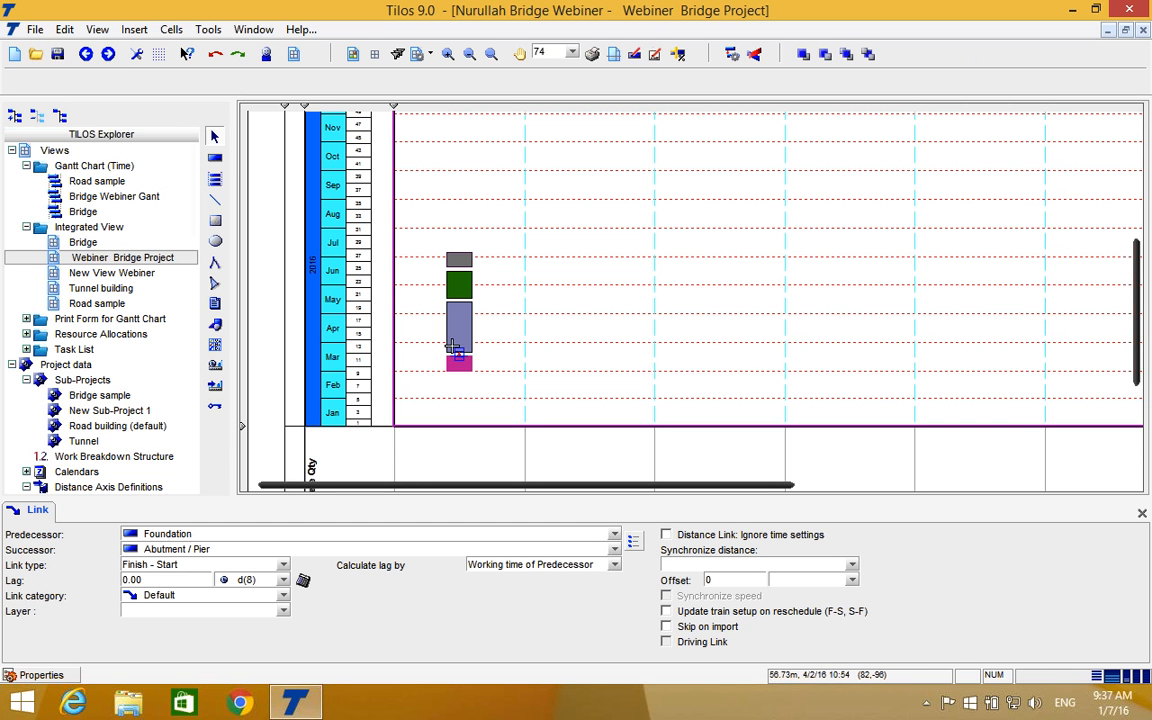
{"action": "left_click", "coordinate": [458, 361]}
{"action": "mouse_move", "coordinate": [473, 368]}
{"action": "left_mouse_down"}
{"action": "mouse_move", "coordinate": [459, 338]}
{"action": "mouse_move", "coordinate": [453, 345]}
{"action": "left_mouse_up"}
{"action": "left_click", "coordinate": [663, 397]}
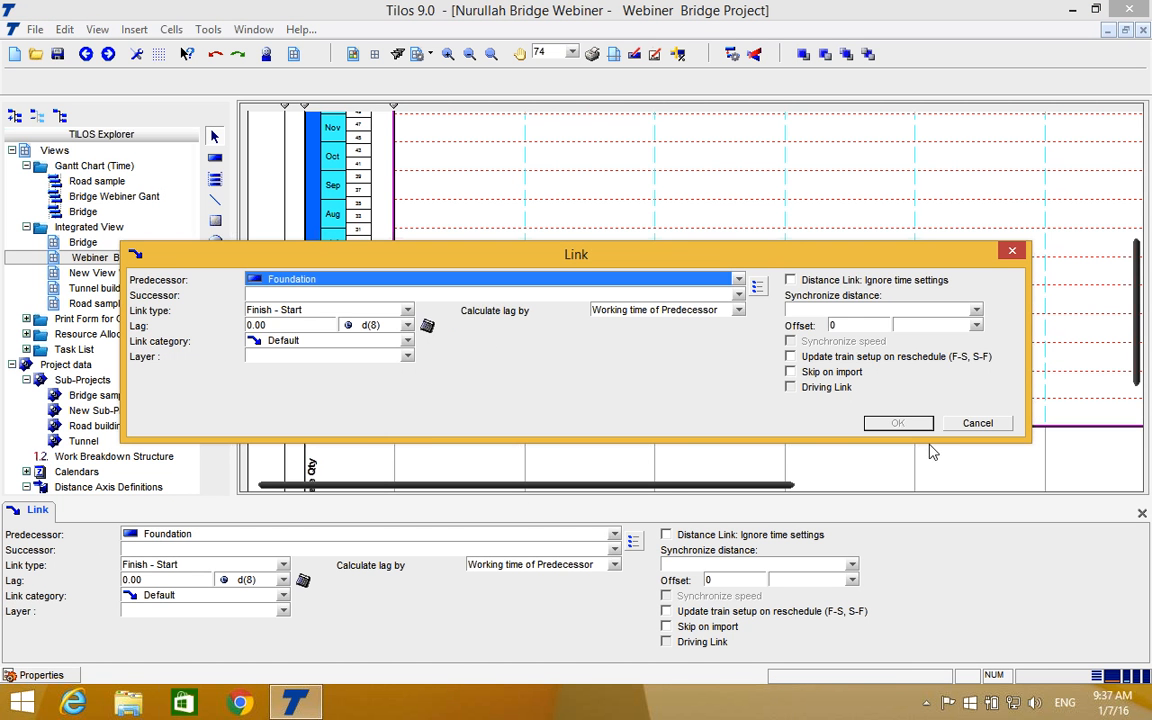
{"action": "left_click", "coordinate": [978, 423]}
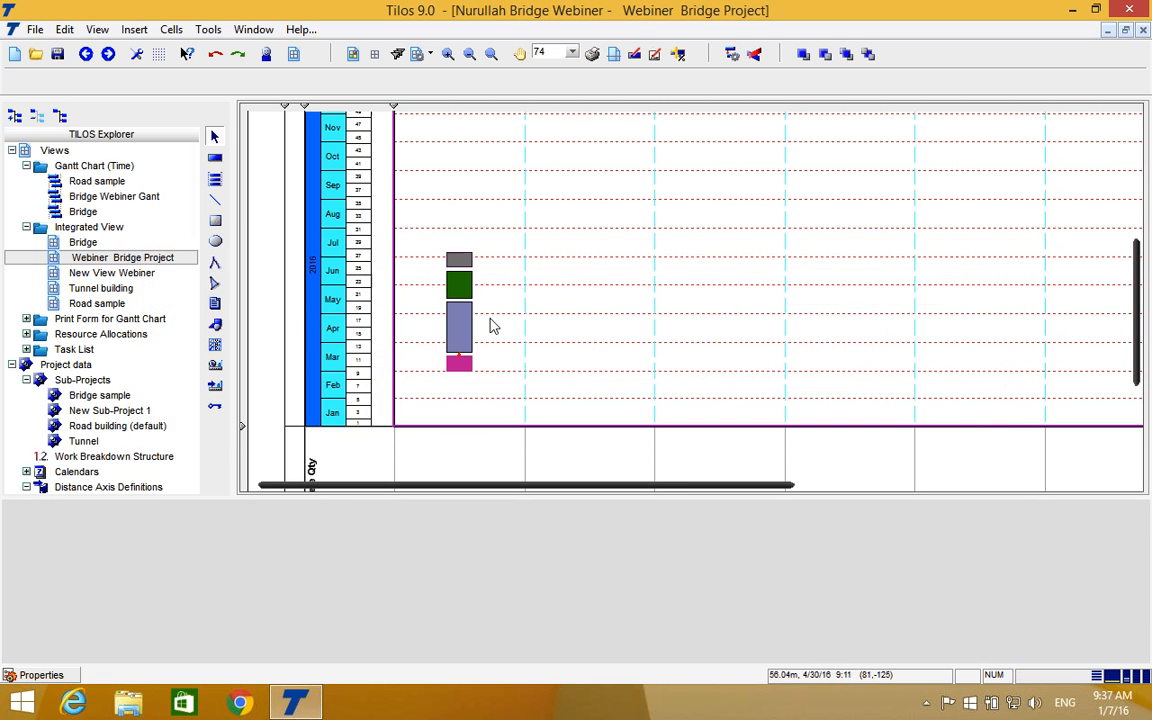
Create Finish - Start links from Abutment / Pier to Pilecaps and from Pilecaps to Exposing of Pile Heads & Blinding Concrete.
{"action": "left_click", "coordinate": [463, 316]}
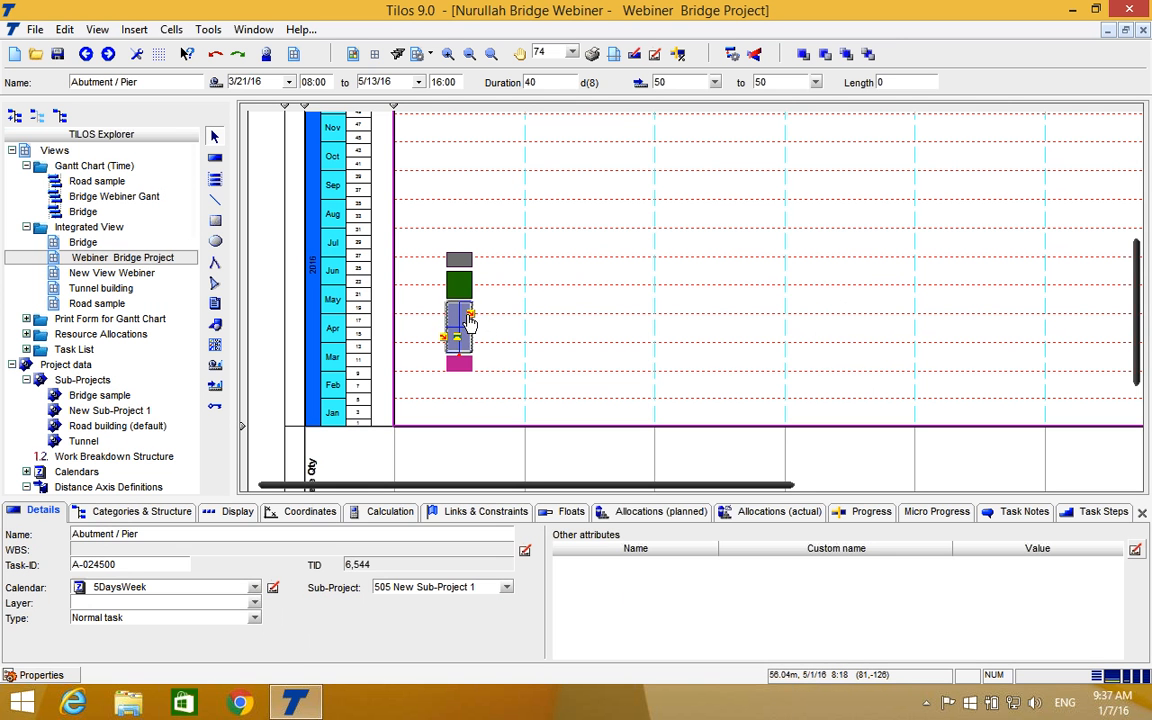
{"action": "left_click_drag", "start_coordinate": [472, 320], "coordinate": [458, 290]}
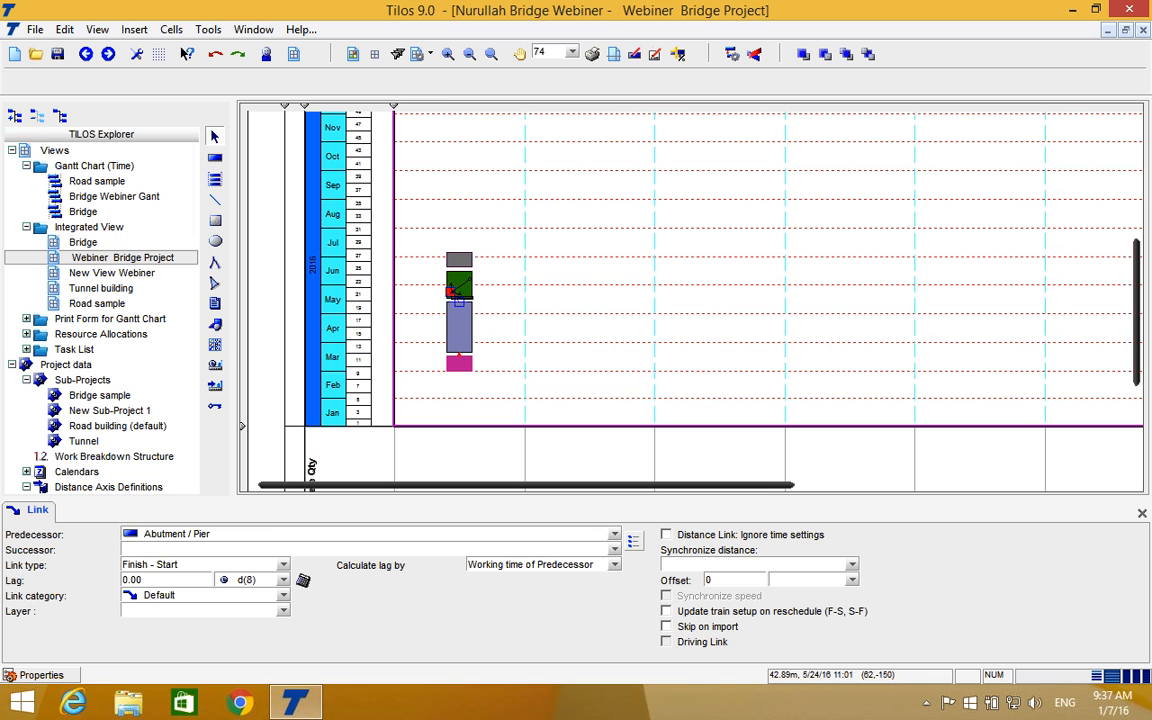
{"action": "left_click", "coordinate": [473, 289]}
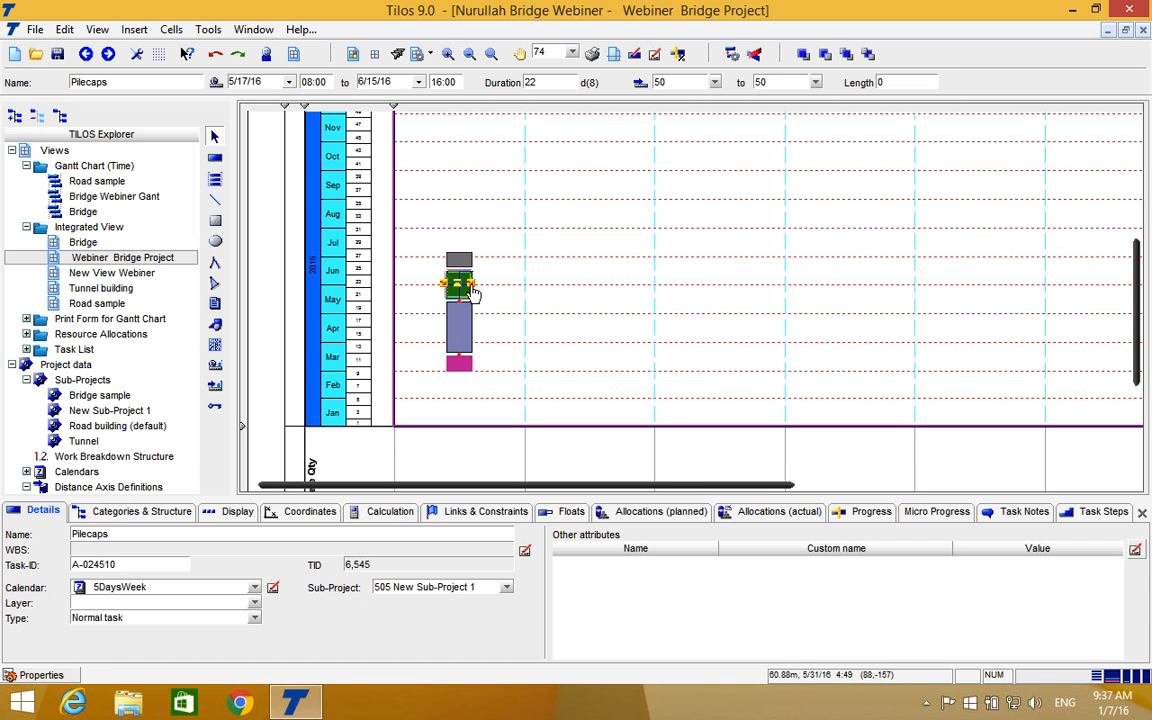
{"action": "left_click_drag", "start_coordinate": [474, 270], "coordinate": [460, 258]}
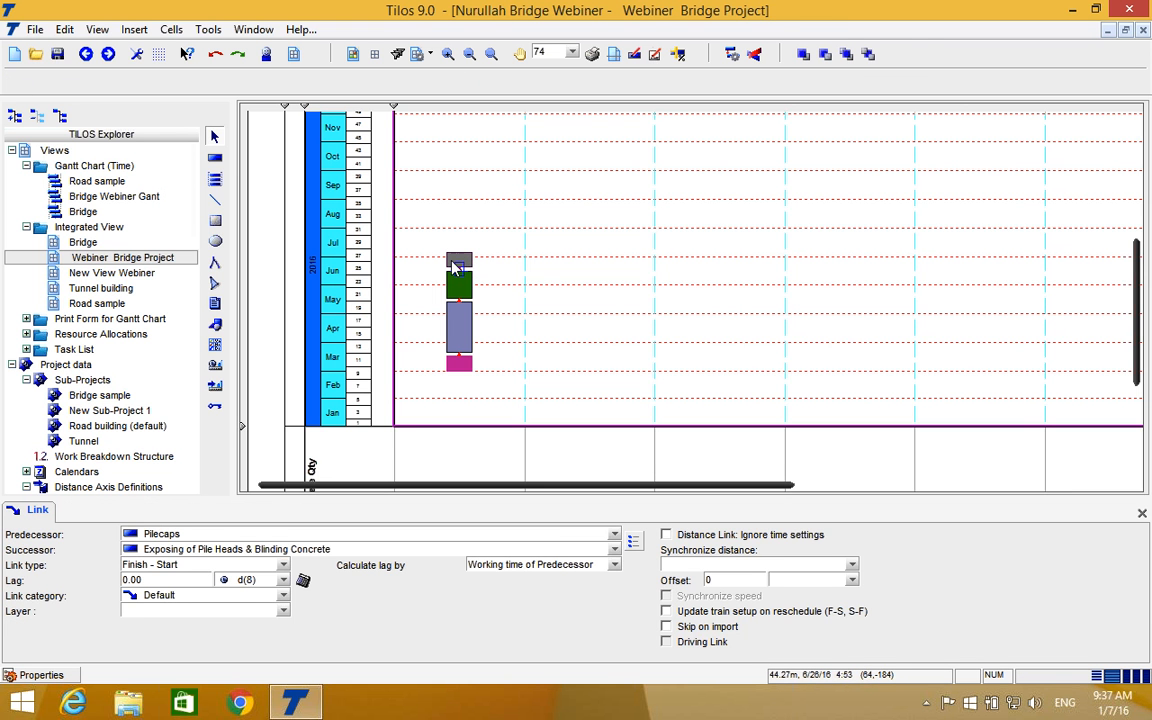
{"action": "left_click", "coordinate": [517, 298]}
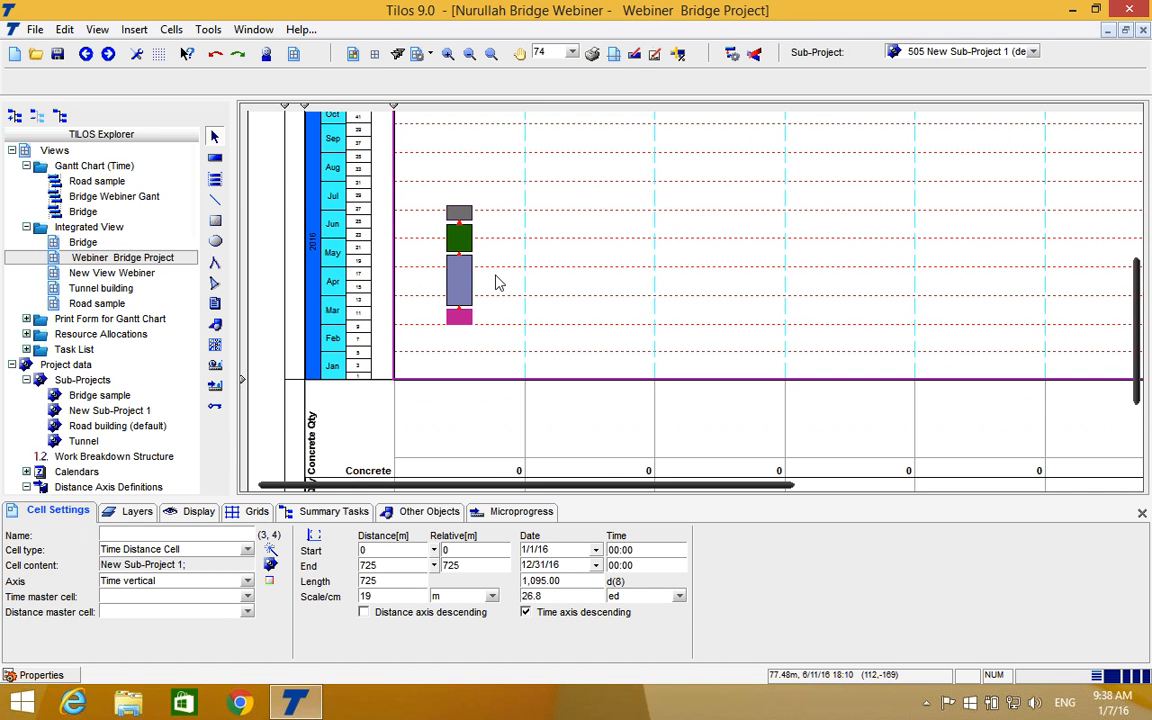
Copy the four linked tasks from 50 m and align the copy under pier C at about 105 m, starting in early May 2016.
{"action": "left_click_drag", "start_coordinate": [480, 182], "coordinate": [419, 368]}
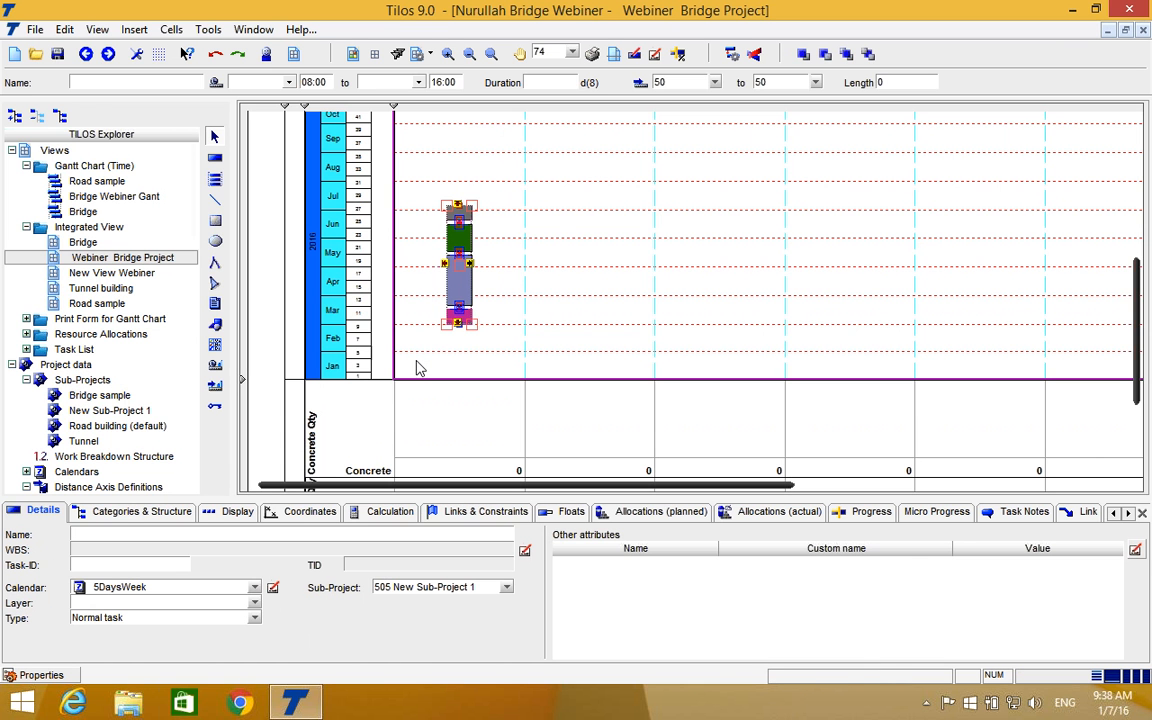
{"action": "left_click_drag", "start_coordinate": [470, 262], "coordinate": [529, 214]}
{"action": "scroll", "coordinate": [529, 214], "scroll_direction": "up", "scroll_amount": 3}
{"action": "scroll", "coordinate": [529, 214], "scroll_direction": "down", "scroll_amount": 5}
{"action": "scroll", "coordinate": [529, 214], "scroll_direction": "up", "scroll_amount": 5}
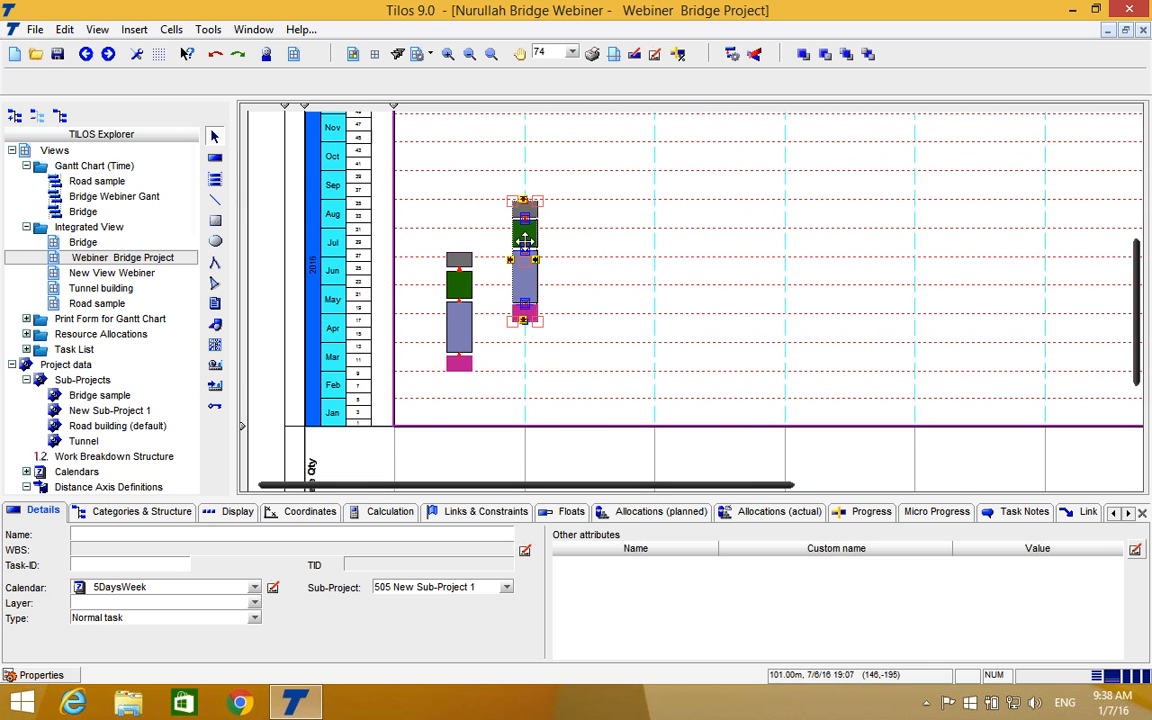
{"action": "scroll", "coordinate": [524, 243], "scroll_direction": "up", "scroll_amount": 5}
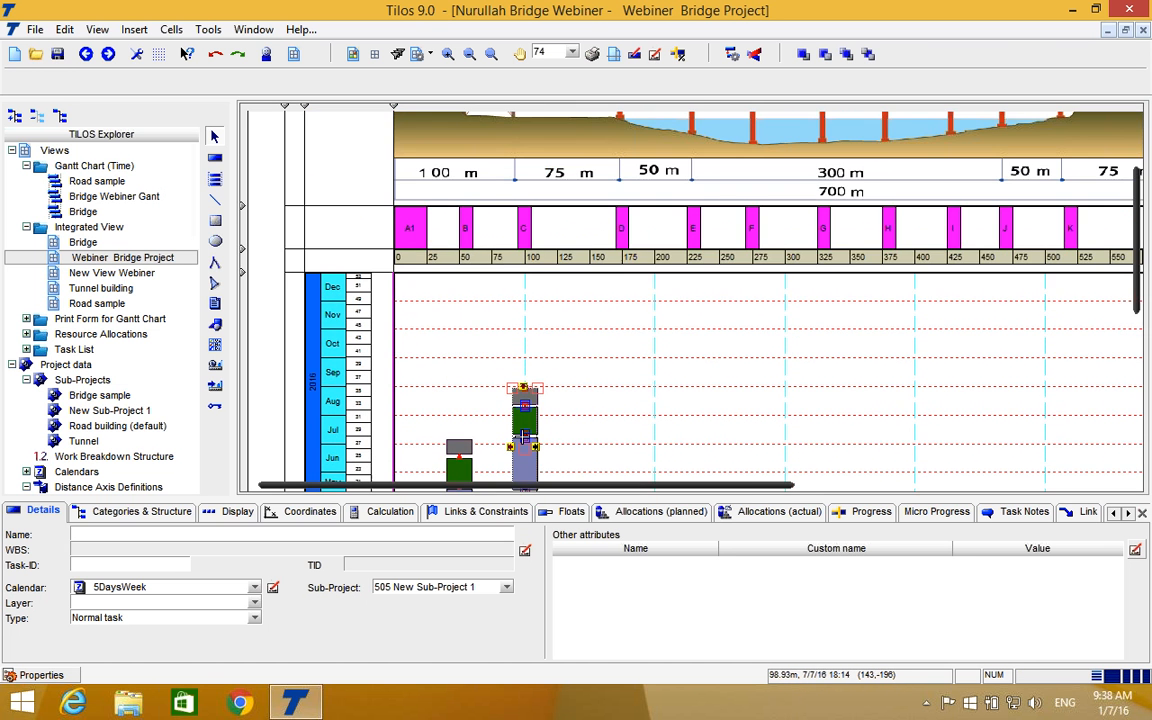
{"action": "mouse_move", "coordinate": [522, 442]}
{"action": "left_mouse_down"}
{"action": "mouse_move", "coordinate": [622, 414]}
{"action": "mouse_move", "coordinate": [528, 435]}
{"action": "left_mouse_up"}
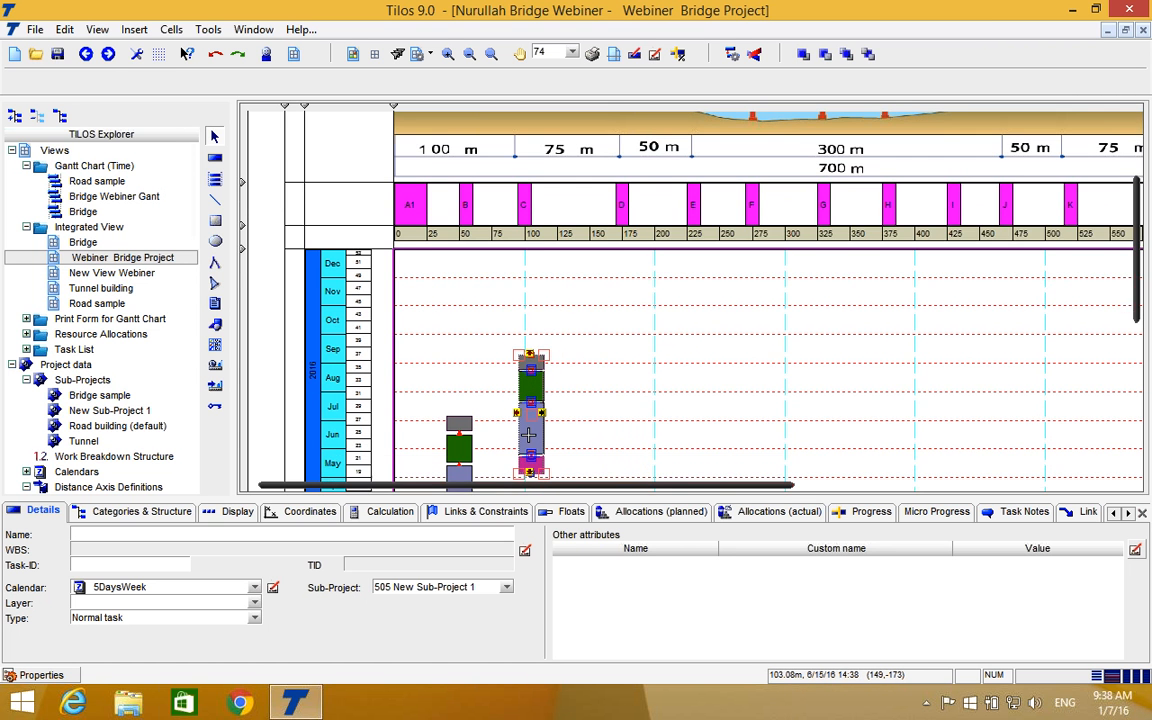
Copy the four-task stack from pier C to pier D at about 170 m, starting around mid-June 2016.
{"action": "scroll", "coordinate": [528, 435], "scroll_direction": "up", "scroll_amount": 2}
{"action": "scroll", "coordinate": [661, 375], "scroll_direction": "down", "scroll_amount": 4}
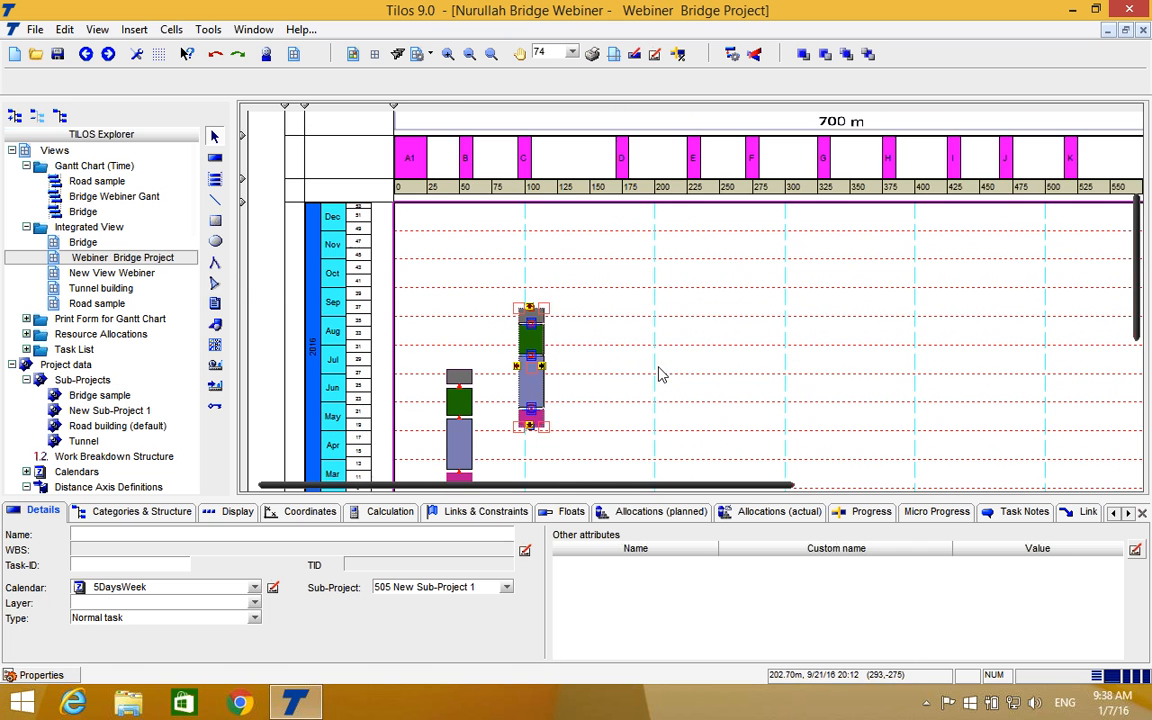
{"action": "left_click_drag", "start_coordinate": [535, 356], "coordinate": [615, 334]}
{"action": "scroll", "coordinate": [697, 391], "scroll_direction": "down", "scroll_amount": 3}
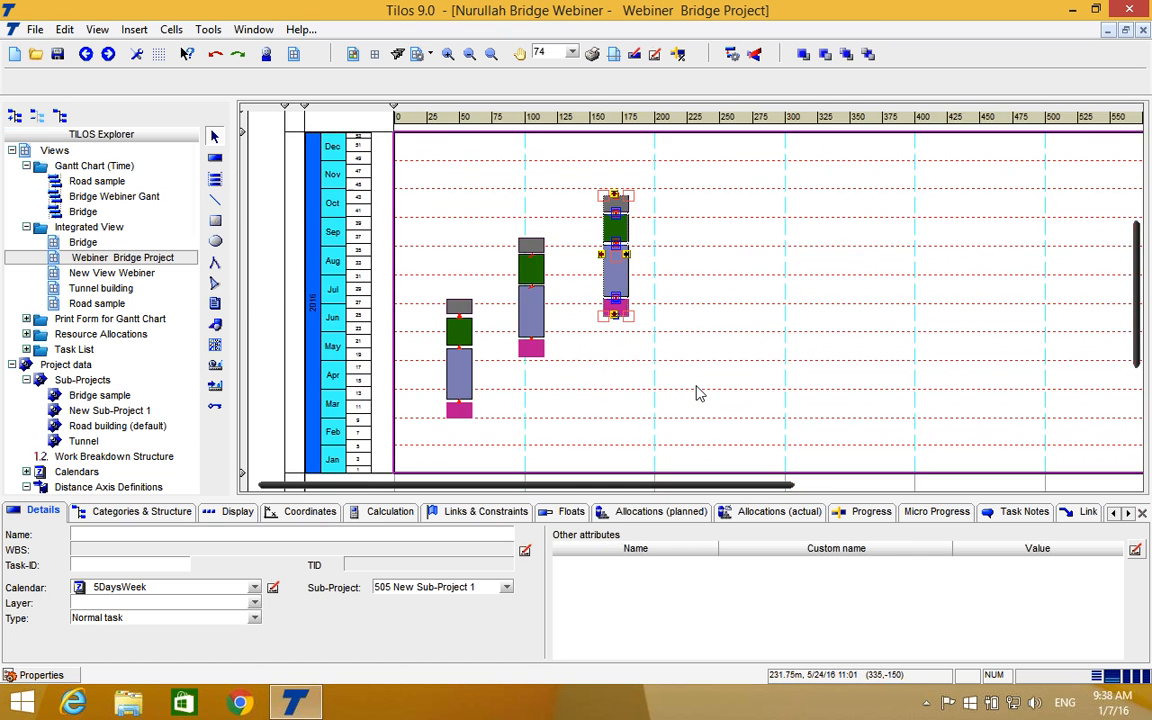
{"action": "scroll", "coordinate": [697, 392], "scroll_direction": "down", "scroll_amount": 3}
{"action": "scroll", "coordinate": [697, 392], "scroll_direction": "up", "scroll_amount": 7}
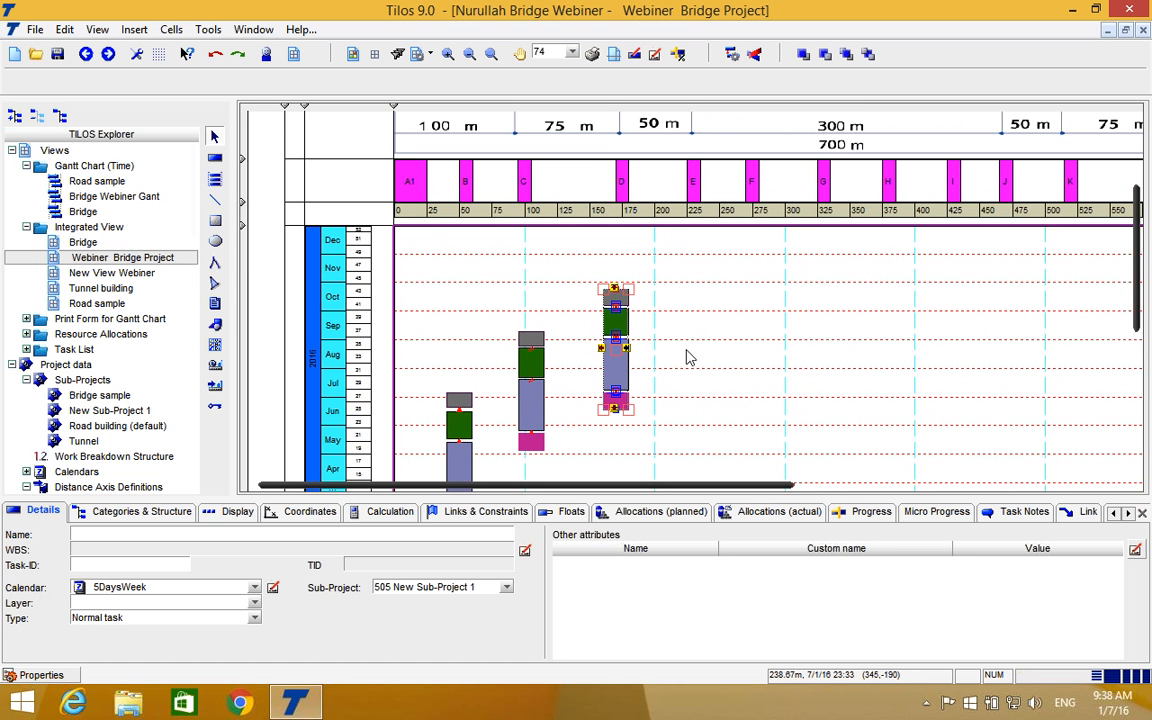
{"action": "scroll", "coordinate": [640, 329], "scroll_direction": "down", "scroll_amount": 2}
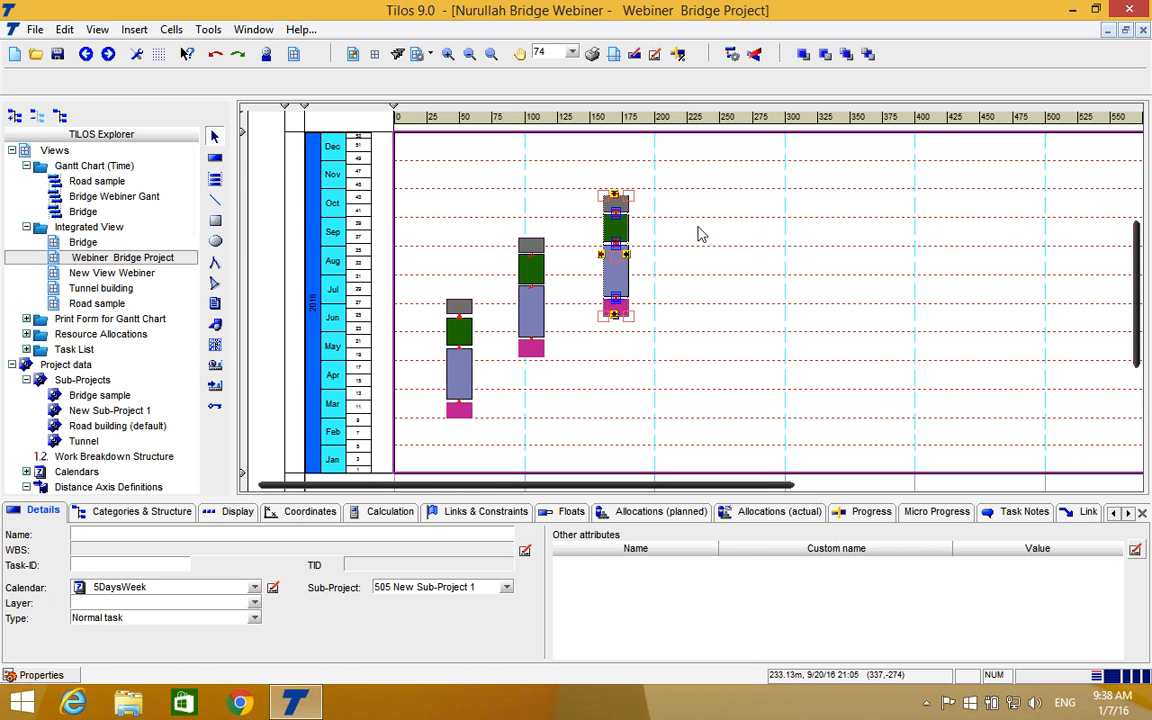
{"action": "left_click", "coordinate": [688, 193]}
{"action": "left_click_drag", "start_coordinate": [688, 193], "coordinate": [421, 447]}
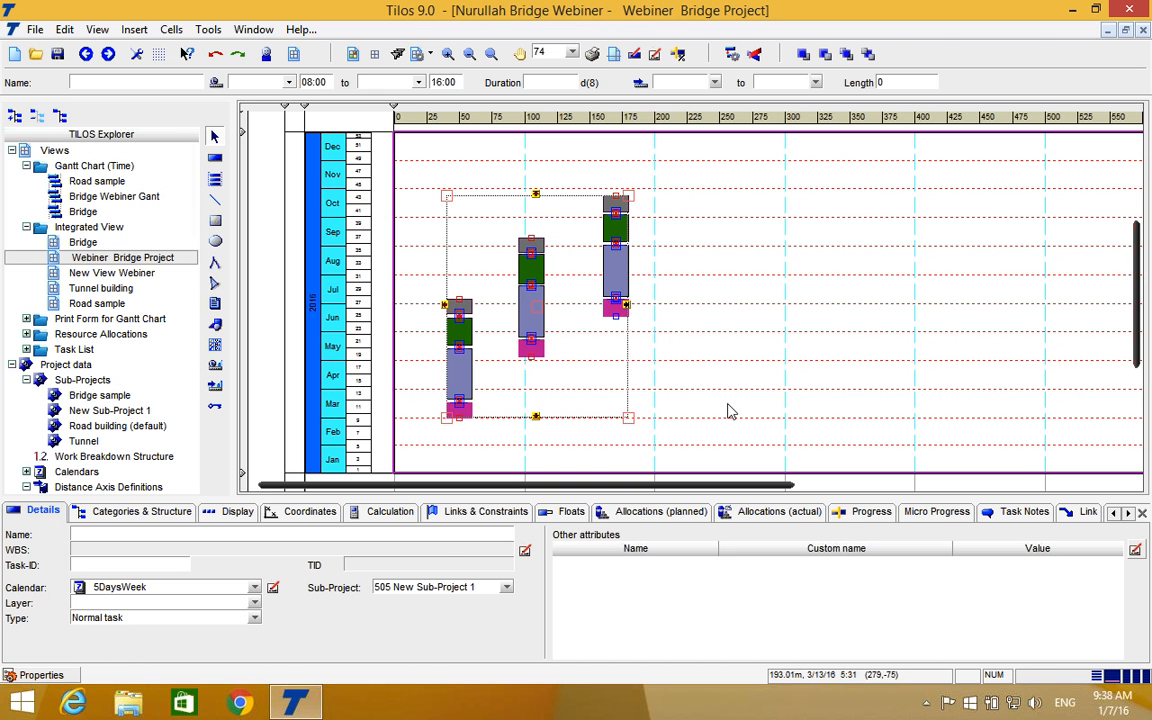
{"action": "left_click", "coordinate": [679, 206]}
{"action": "left_click_drag", "start_coordinate": [665, 183], "coordinate": [586, 337]}
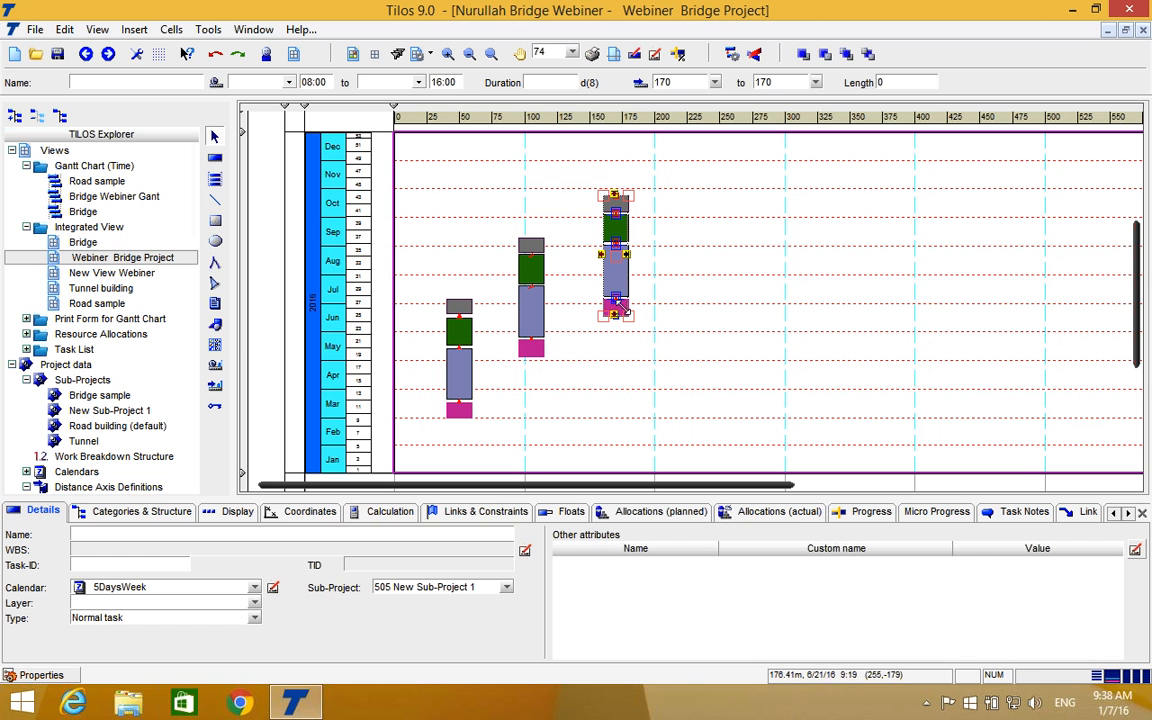
{"action": "right_click", "coordinate": [619, 261]}
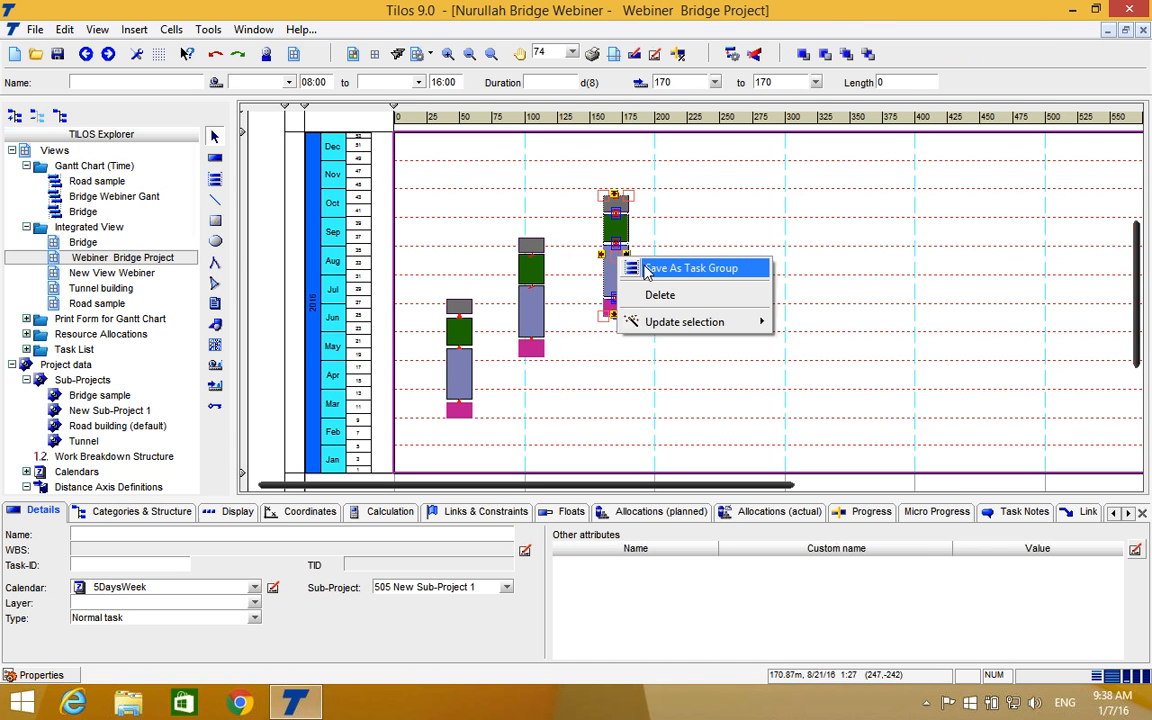
{"action": "left_click", "coordinate": [670, 222]}
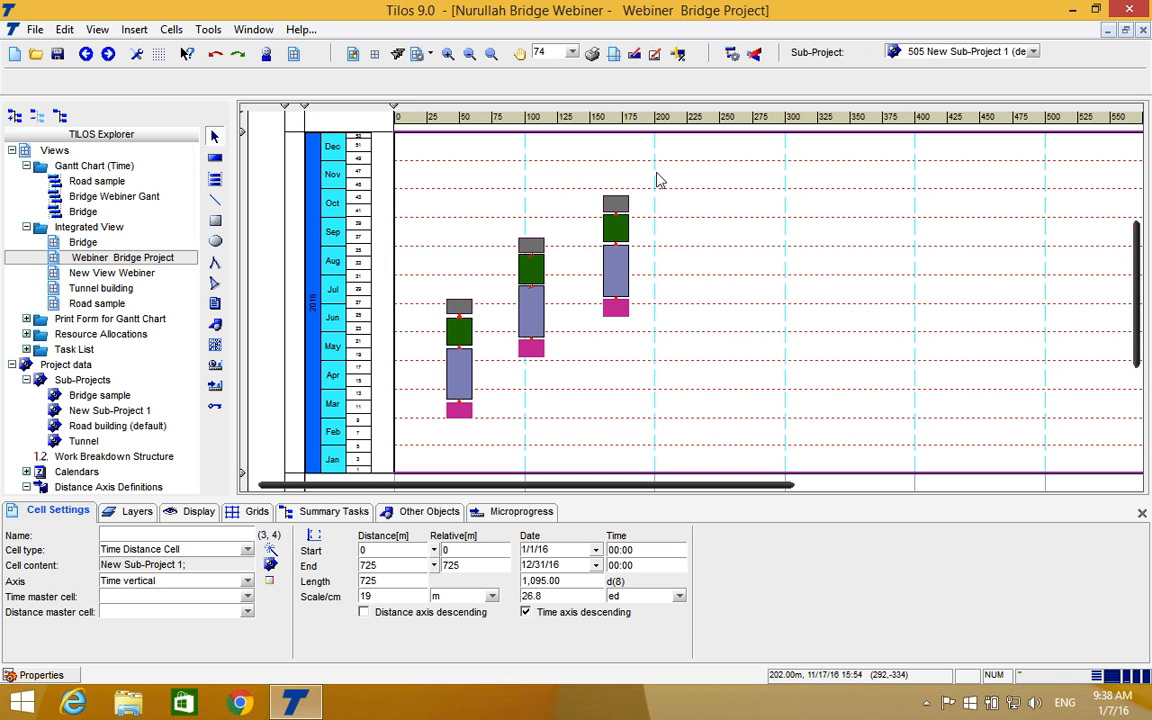
Delete all three linked task stacks from the time-distance chart.
{"action": "left_click_drag", "start_coordinate": [656, 172], "coordinate": [420, 432]}
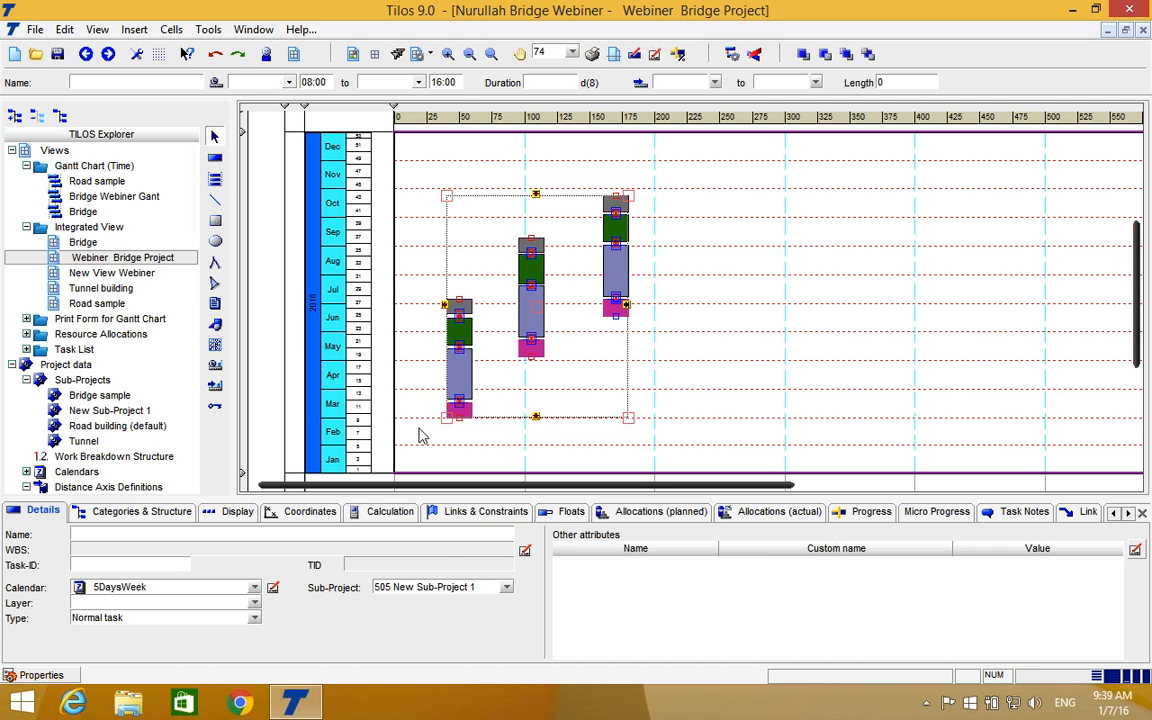
{"action": "key", "text": "Delete"}
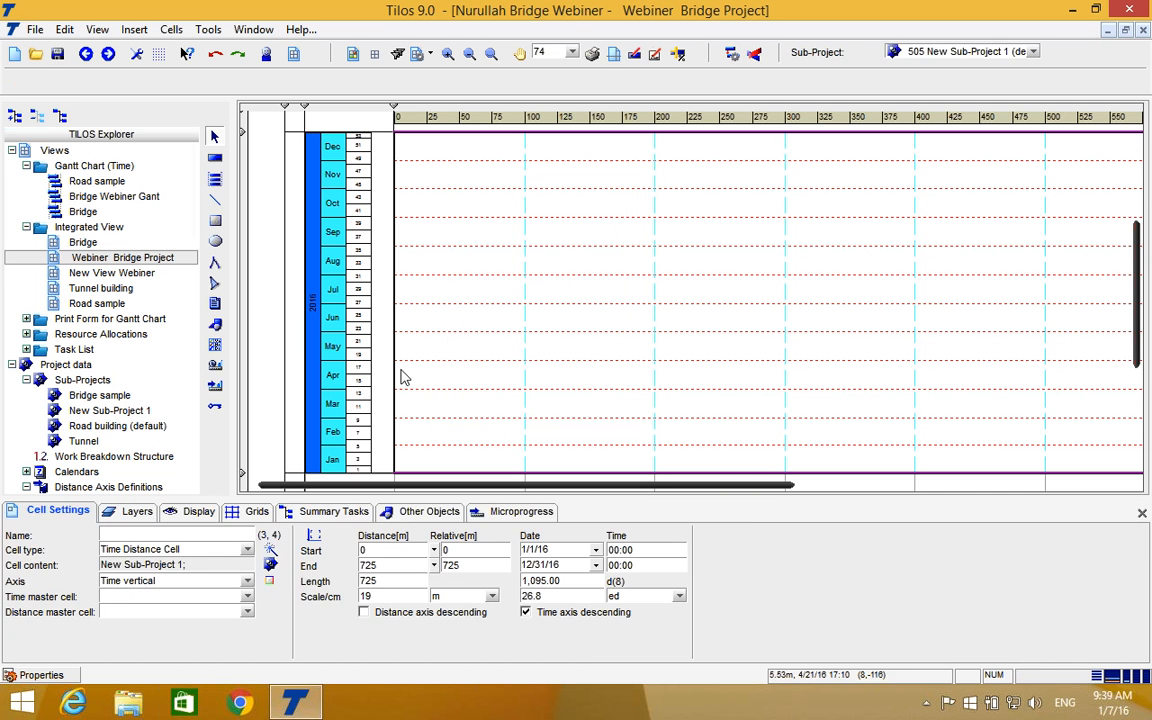
Start inserting the Pier1 task group in the chart, with its distance coordinates determined by distance profile.
{"action": "left_click", "coordinate": [213, 182]}
{"action": "left_click_drag", "start_coordinate": [438, 443], "coordinate": [468, 255]}
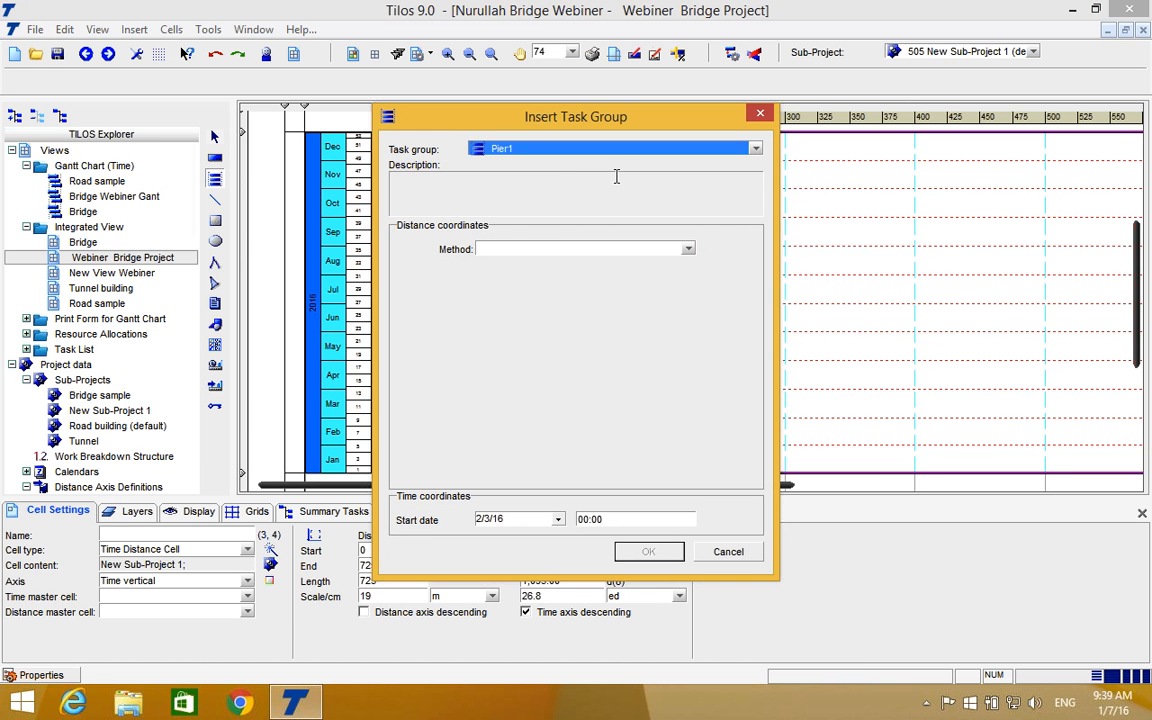
{"action": "left_click", "coordinate": [756, 149]}
{"action": "left_click", "coordinate": [521, 186]}
{"action": "left_click", "coordinate": [688, 250]}
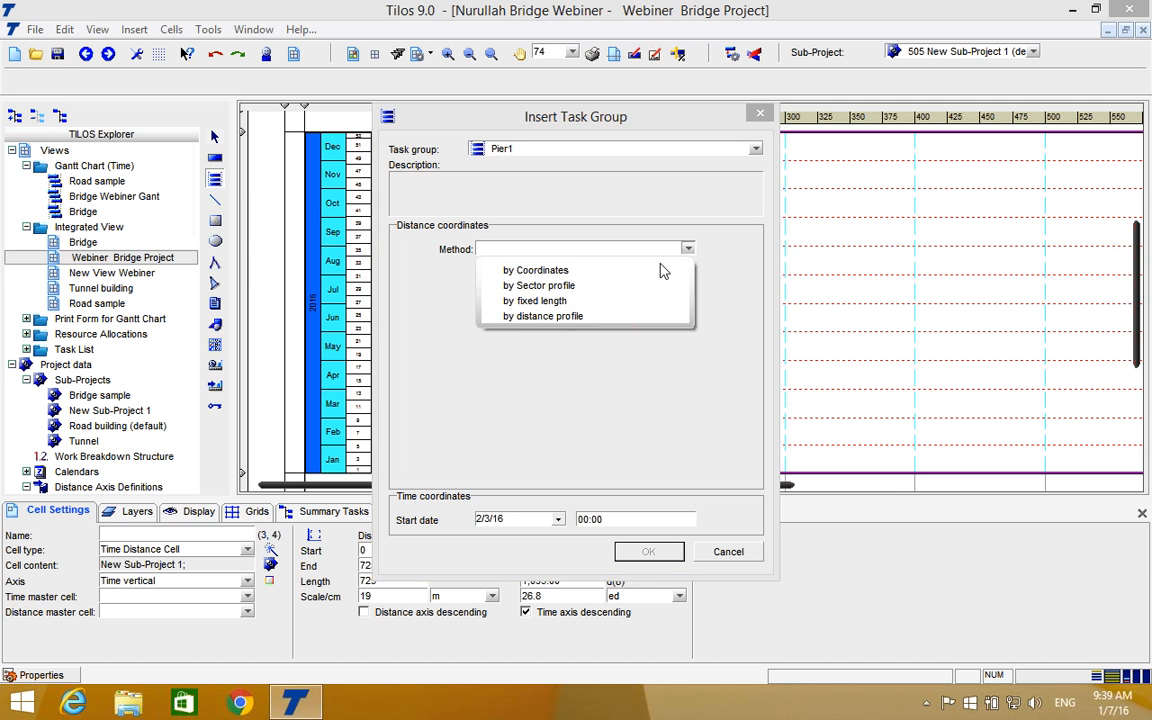
{"action": "left_click", "coordinate": [564, 318]}
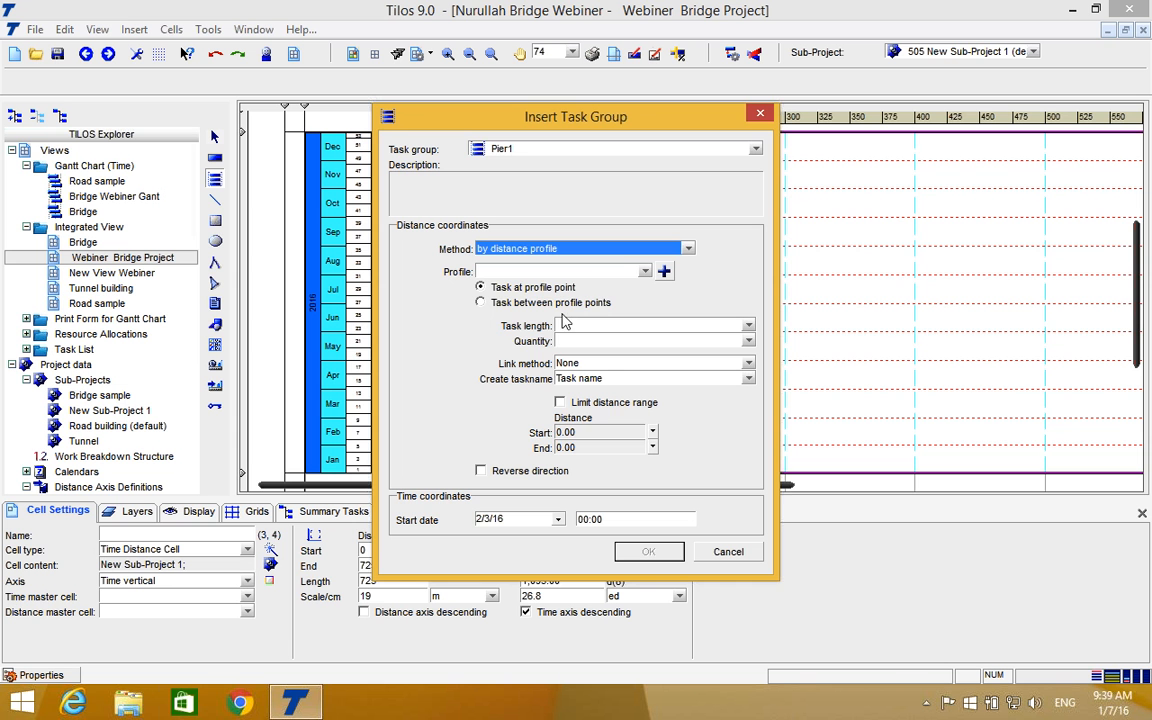
Assign BRIDGE AXES PROFILE to the task group and check the distances of its axes without changing the profile.
{"action": "left_click", "coordinate": [645, 273]}
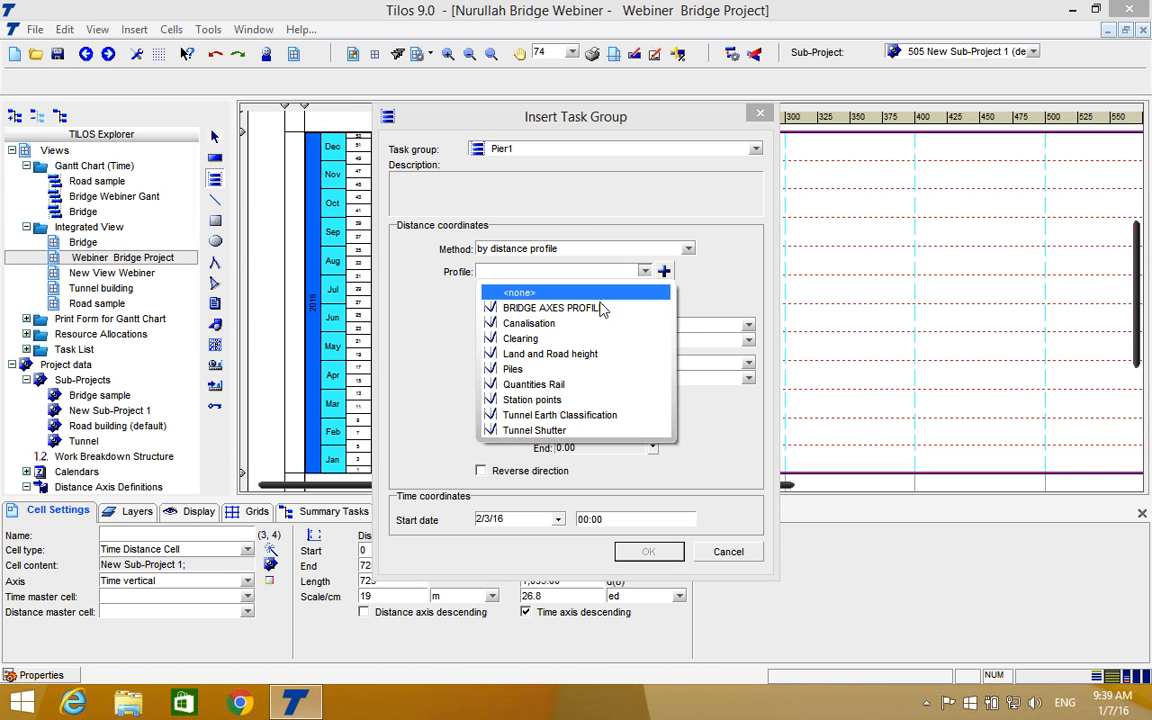
{"action": "left_click", "coordinate": [557, 310]}
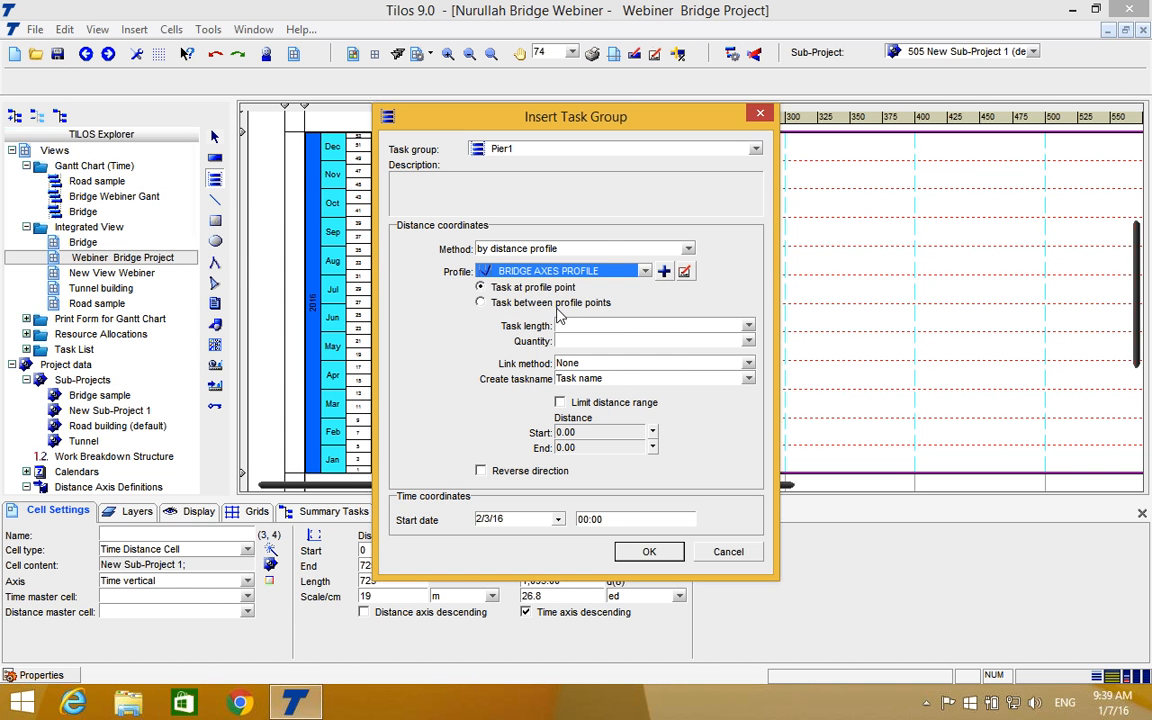
{"action": "left_click", "coordinate": [685, 272]}
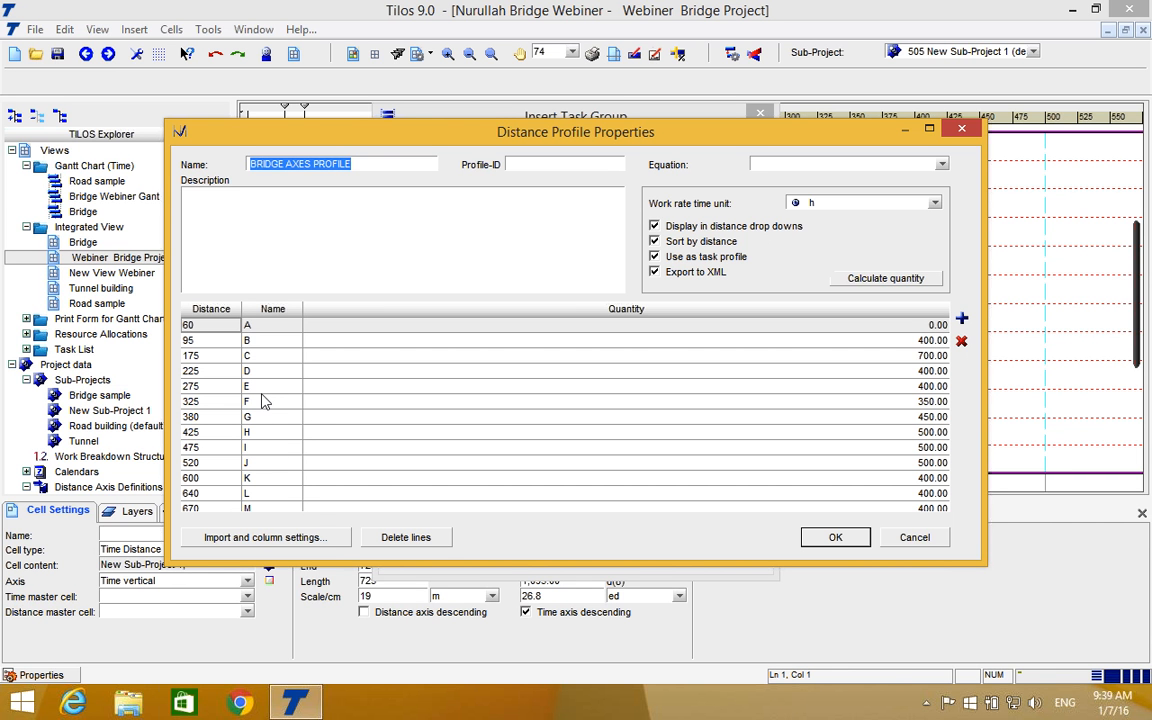
{"action": "left_click", "coordinate": [914, 370]}
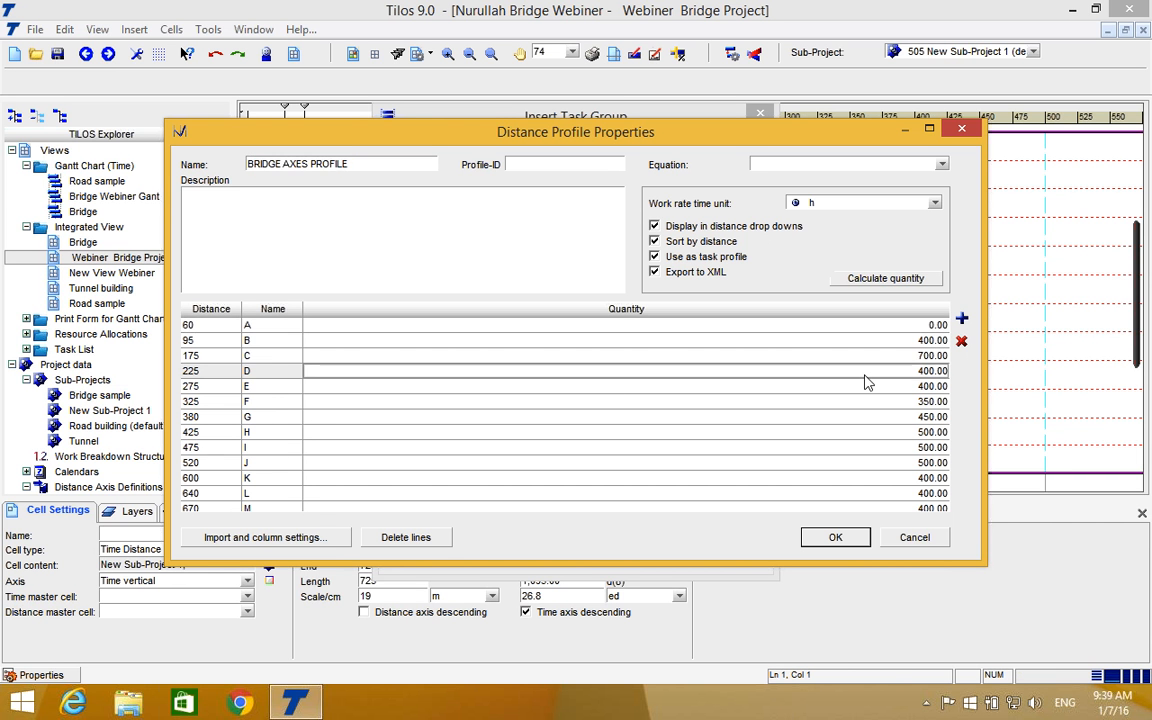
{"action": "scroll", "coordinate": [920, 370], "scroll_direction": "down", "scroll_amount": 2}
{"action": "scroll", "coordinate": [924, 370], "scroll_direction": "down", "scroll_amount": 2}
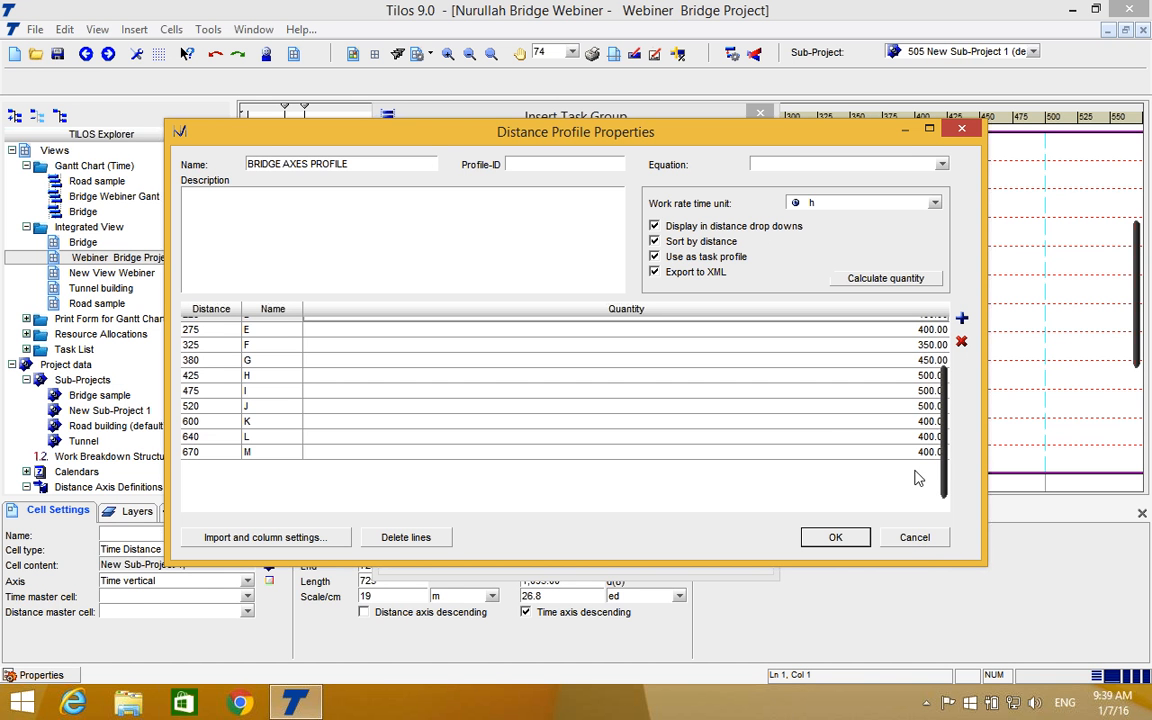
{"action": "left_click", "coordinate": [907, 538]}
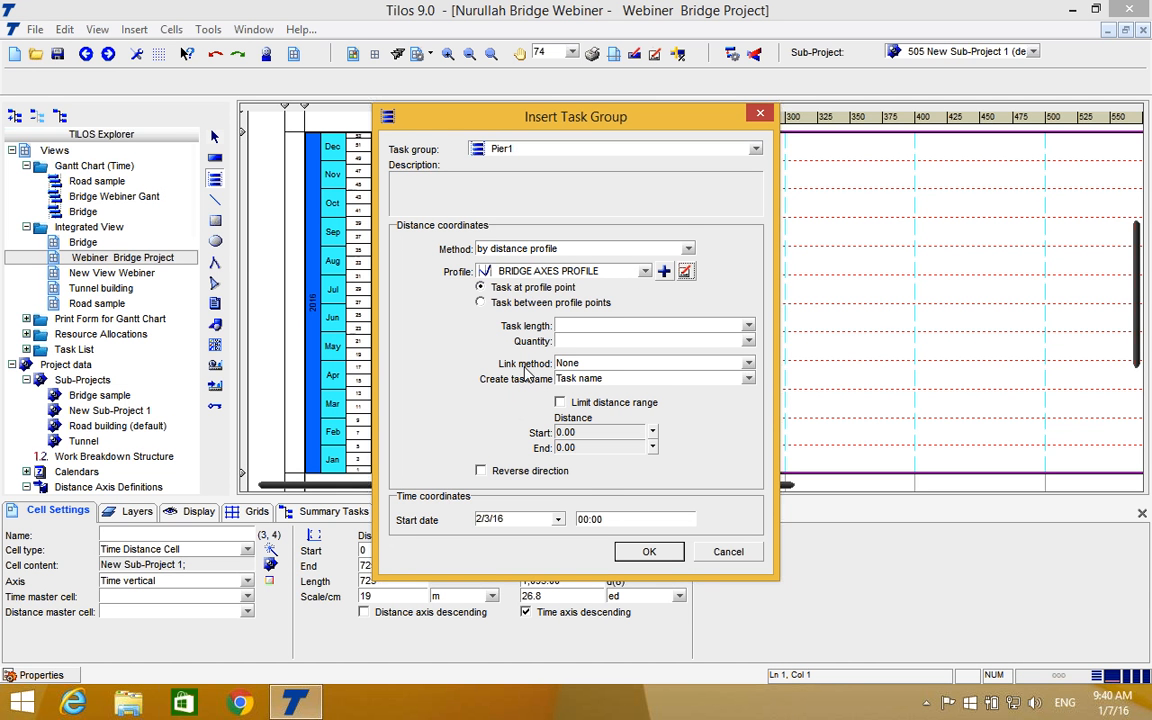
Set the link method to Crew: Link first task of group and the start date to 1/15/16, and insert the Pier1 groups.
{"action": "left_click", "coordinate": [748, 364]}
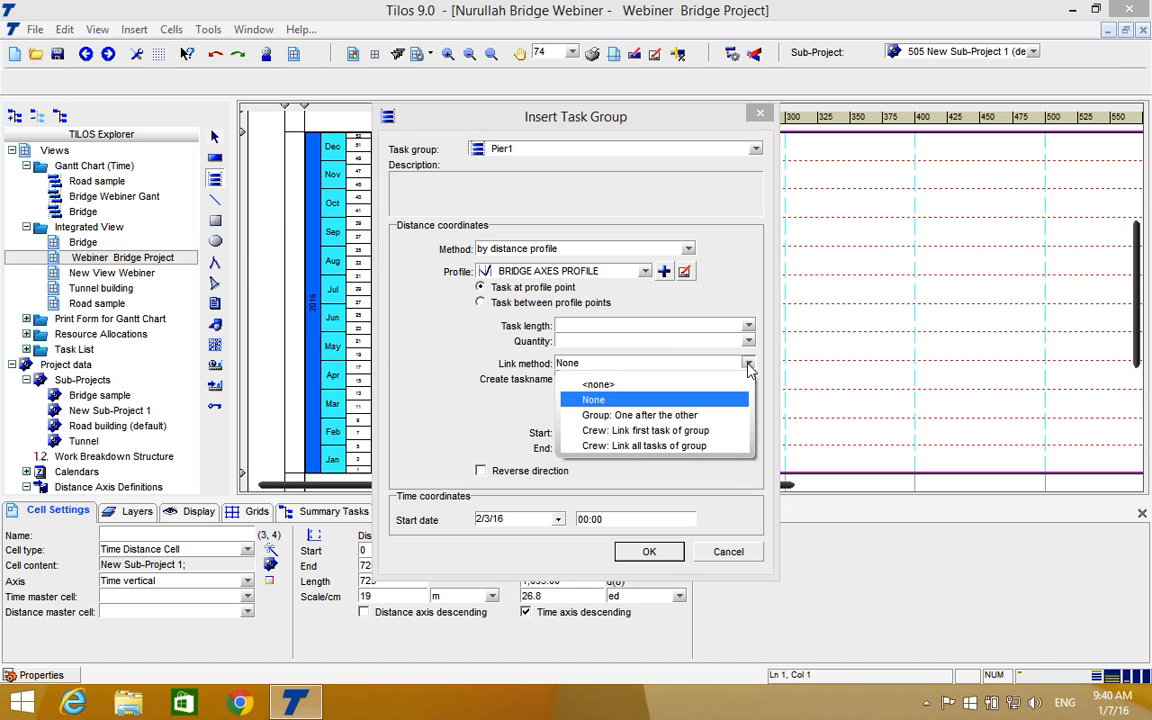
{"action": "left_click", "coordinate": [690, 431]}
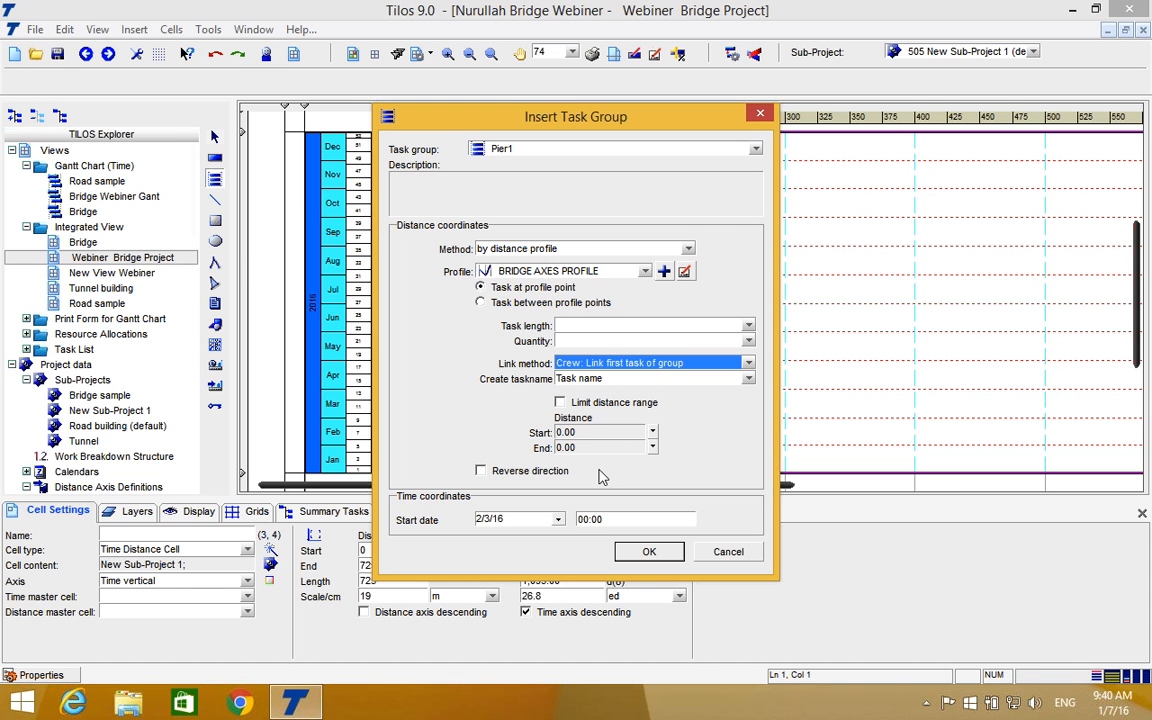
{"action": "left_click", "coordinate": [558, 520]}
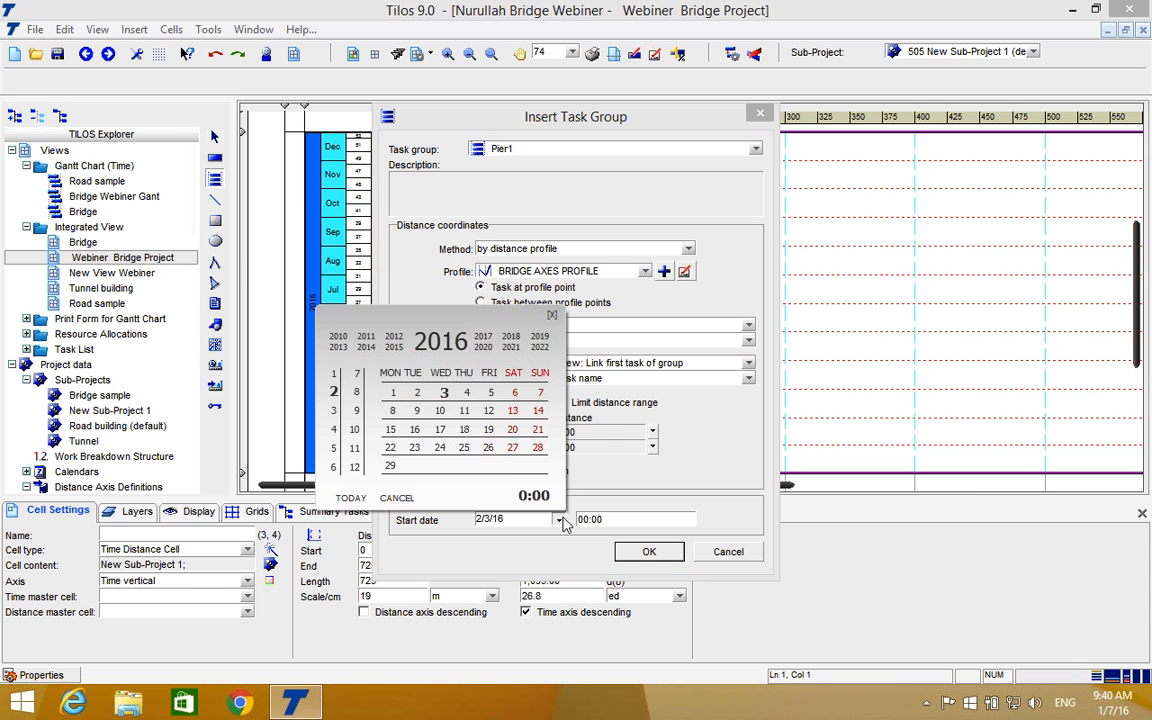
{"action": "left_click", "coordinate": [334, 376]}
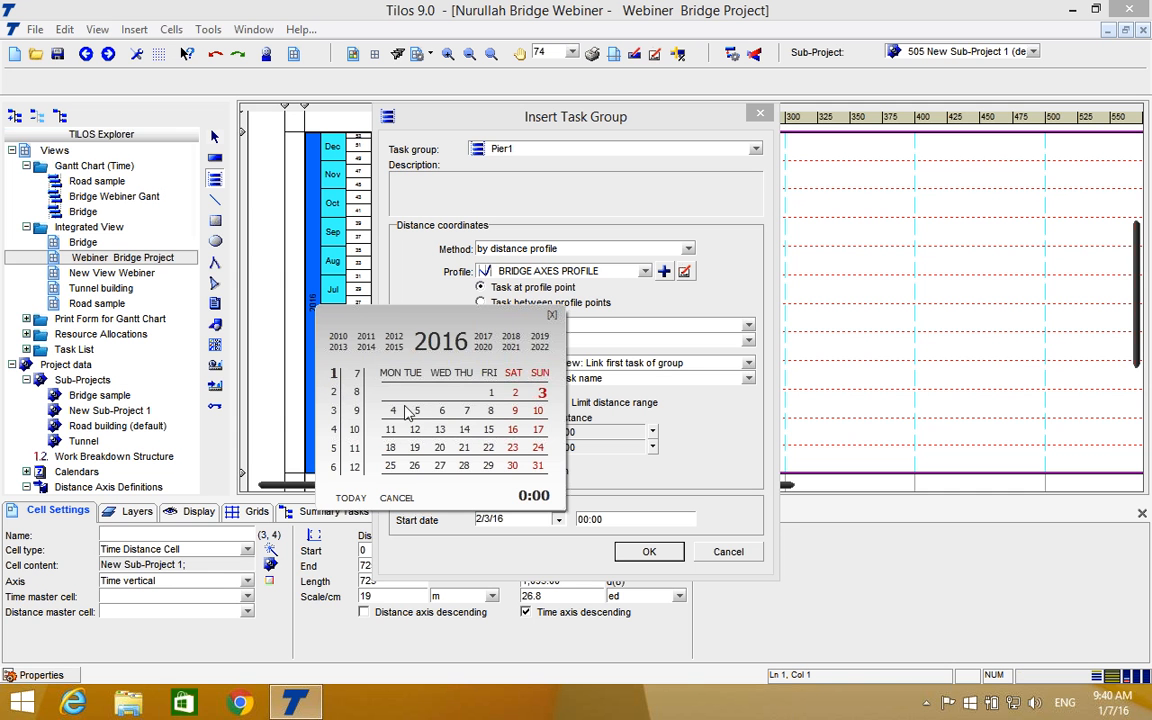
{"action": "left_click", "coordinate": [490, 430]}
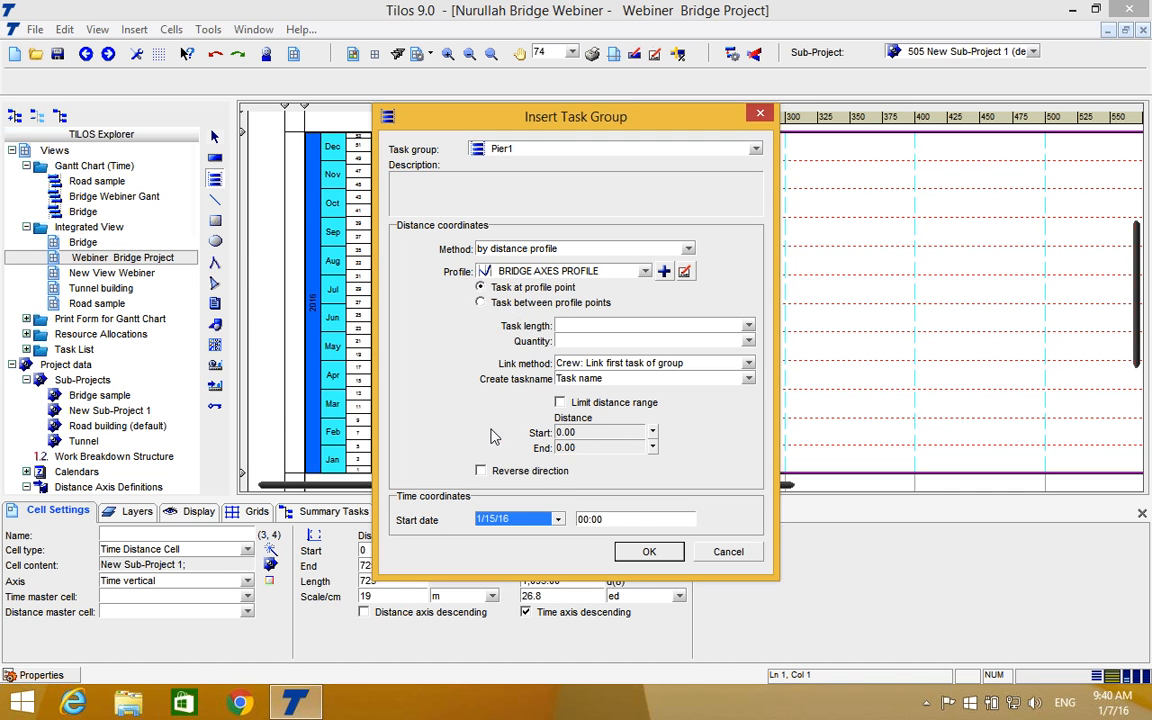
{"action": "left_click", "coordinate": [648, 555]}
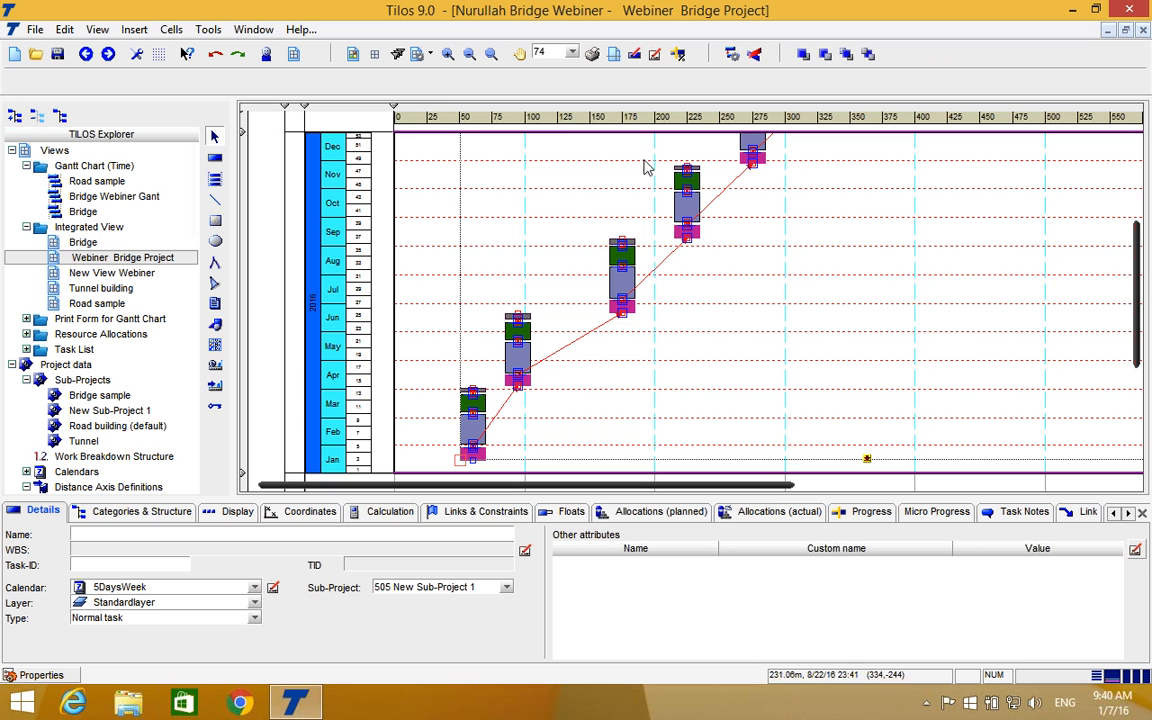
Reschedule the sub-project that contains the inserted Pier1 task groups.
{"action": "left_click", "coordinate": [469, 56]}
{"action": "left_click", "coordinate": [469, 56]}
{"action": "scroll", "coordinate": [524, 198], "scroll_direction": "up", "scroll_amount": 2}
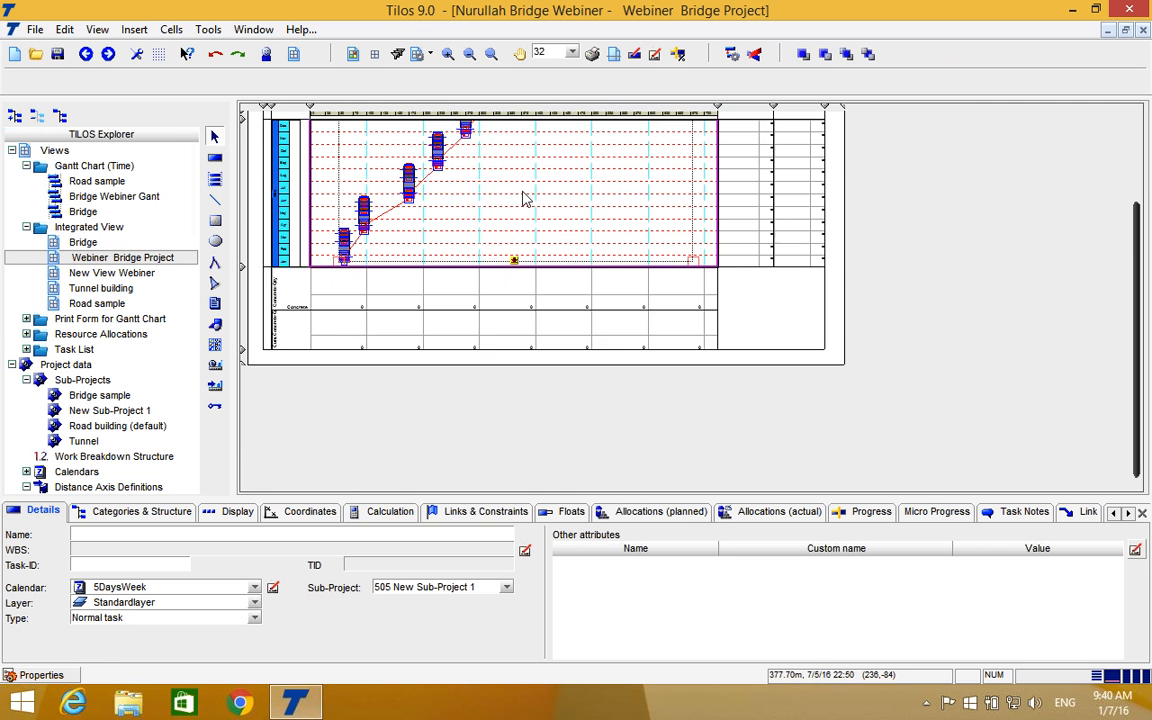
{"action": "scroll", "coordinate": [525, 200], "scroll_direction": "down", "scroll_amount": 1}
{"action": "left_click", "coordinate": [448, 54]}
{"action": "scroll", "coordinate": [452, 77], "scroll_direction": "up", "scroll_amount": 3}
{"action": "scroll", "coordinate": [452, 77], "scroll_direction": "down", "scroll_amount": 3}
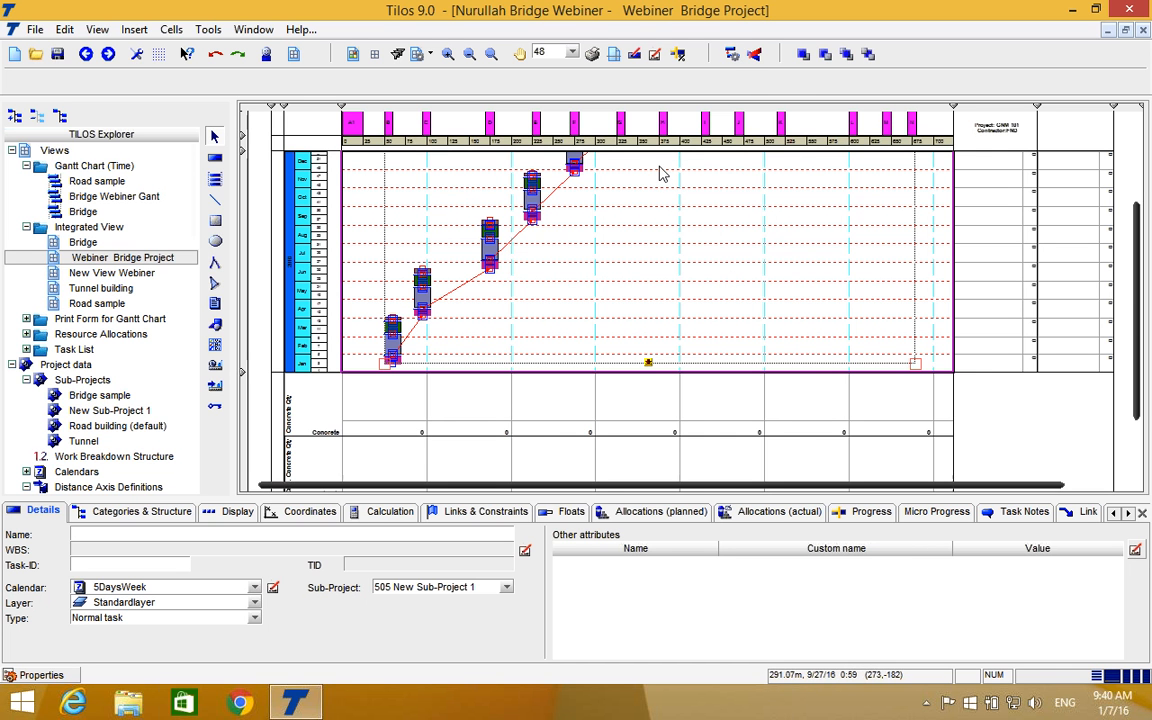
{"action": "left_click", "coordinate": [733, 54]}
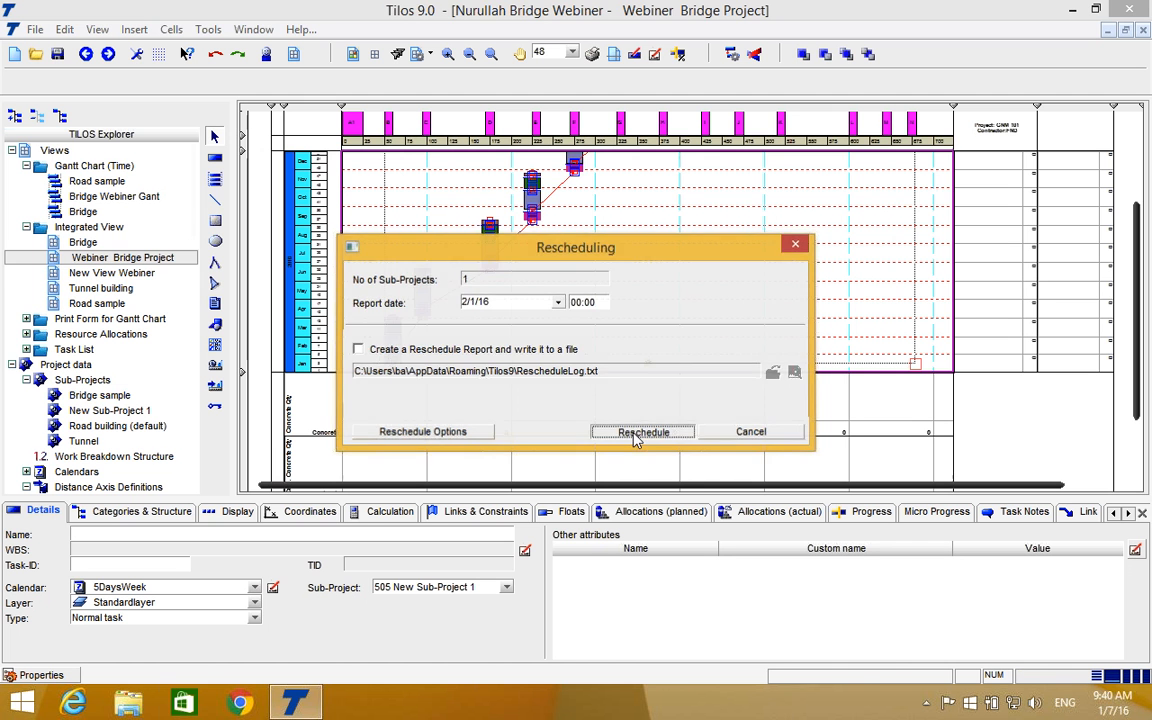
{"action": "left_click", "coordinate": [637, 429]}
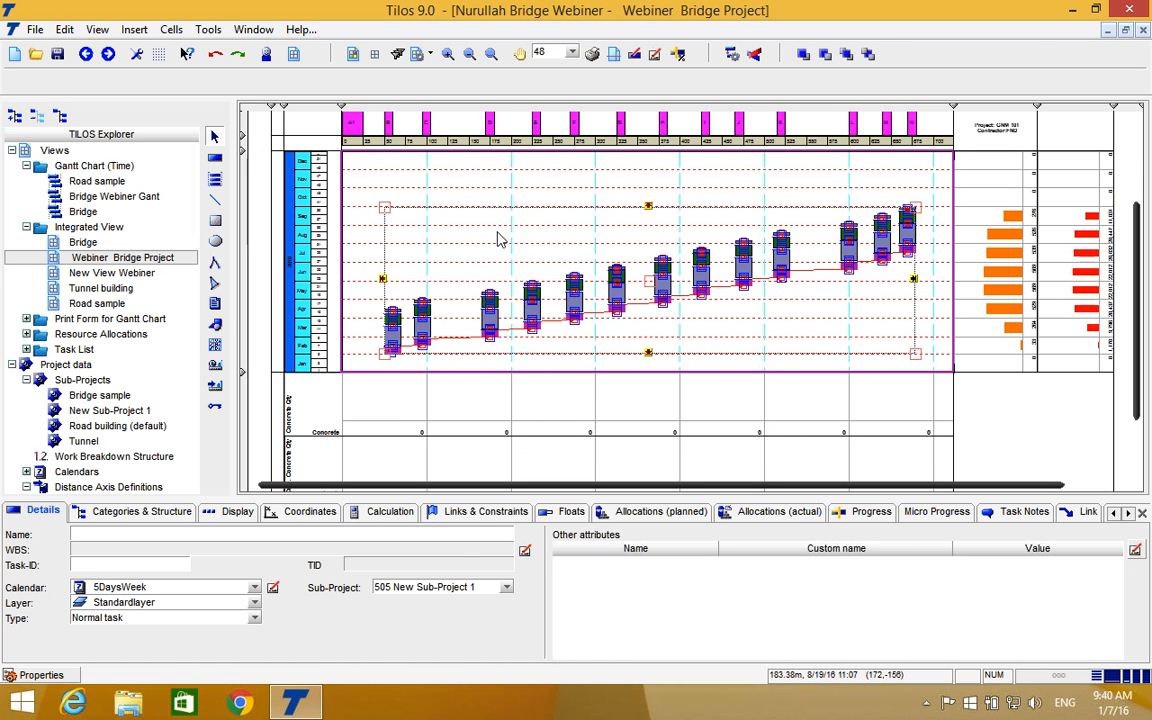
{"action": "left_click", "coordinate": [500, 240]}
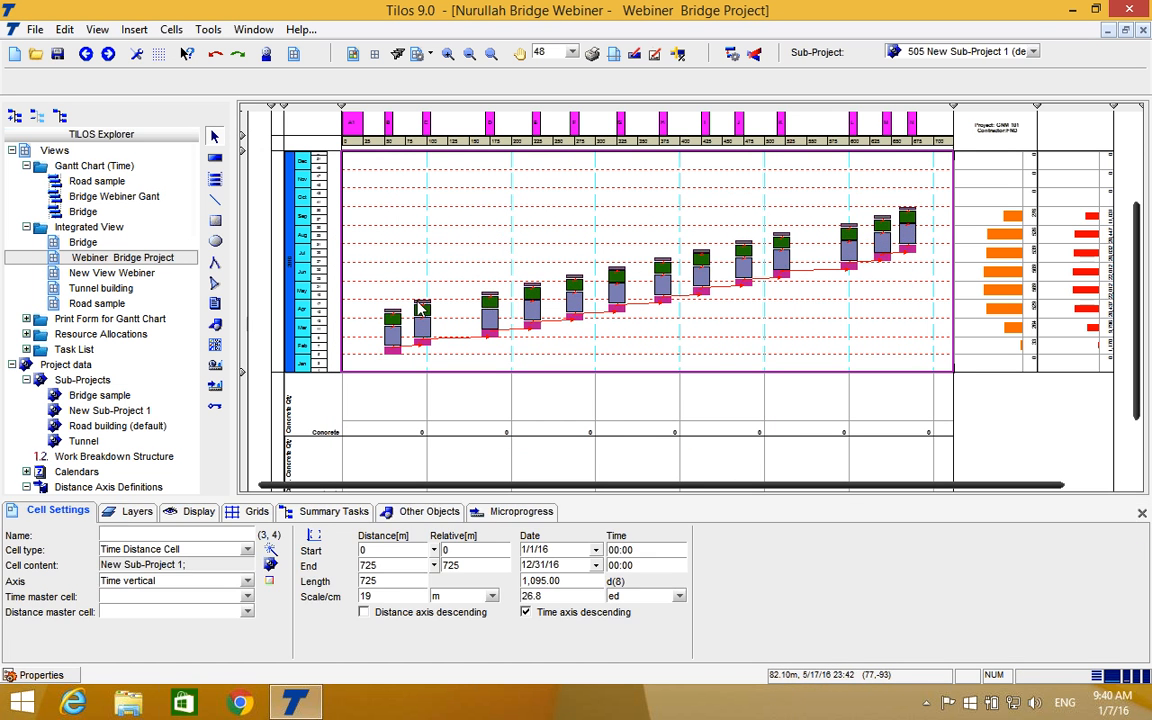
Examine the rescheduled pier task stacks and their links against the bridge axes and the time scale.
{"action": "scroll", "coordinate": [378, 318], "scroll_direction": "up", "scroll_amount": 3}
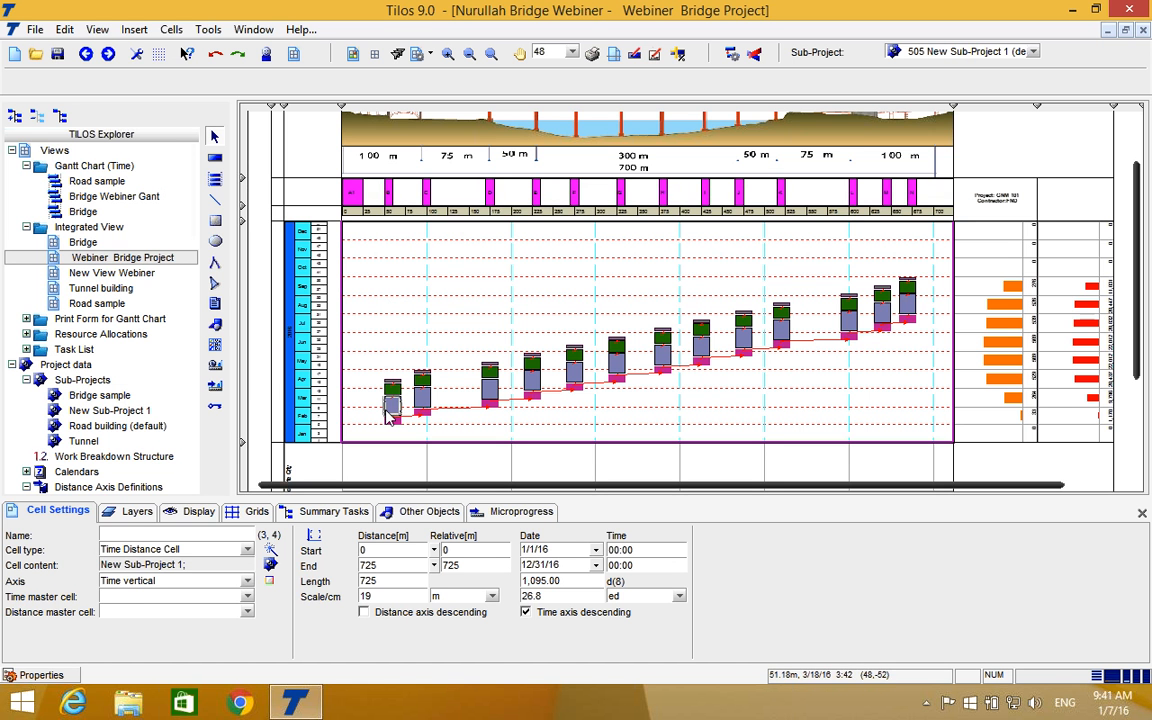
{"action": "left_click", "coordinate": [448, 54]}
{"action": "scroll", "coordinate": [478, 253], "scroll_direction": "down", "scroll_amount": 1}
{"action": "scroll", "coordinate": [480, 255], "scroll_direction": "down", "scroll_amount": 5}
{"action": "scroll", "coordinate": [478, 250], "scroll_direction": "up", "scroll_amount": 5}
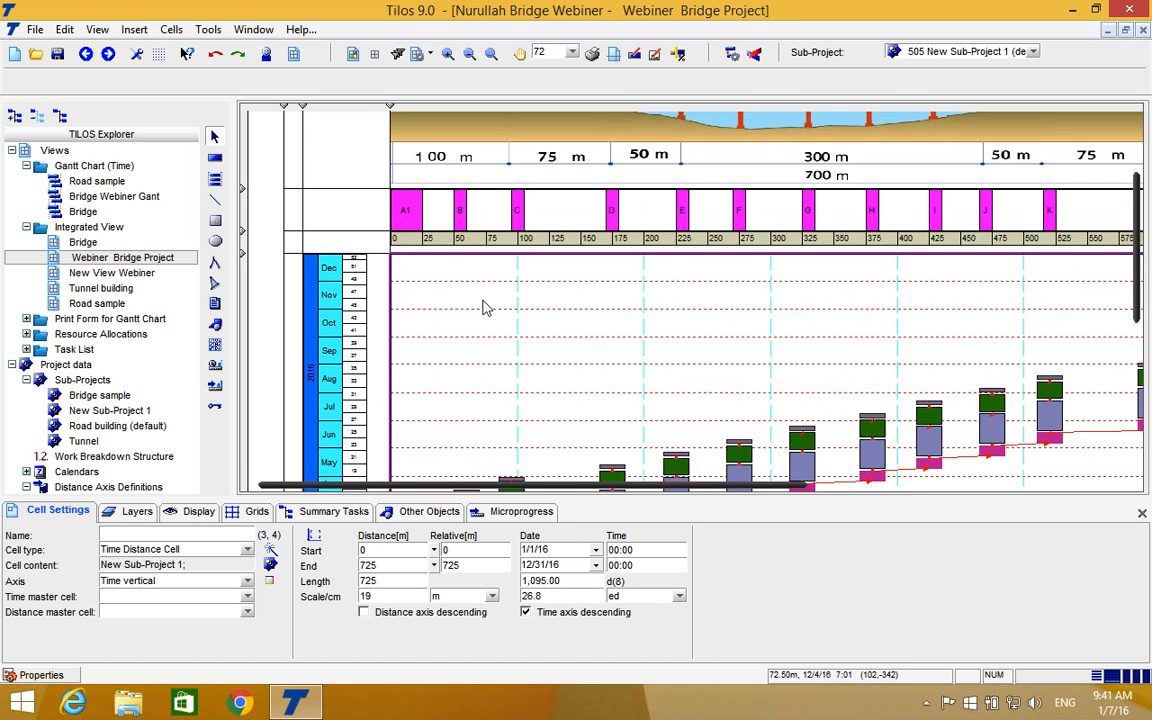
{"action": "scroll", "coordinate": [494, 337], "scroll_direction": "down", "scroll_amount": 5}
{"action": "scroll", "coordinate": [494, 337], "scroll_direction": "up", "scroll_amount": 5}
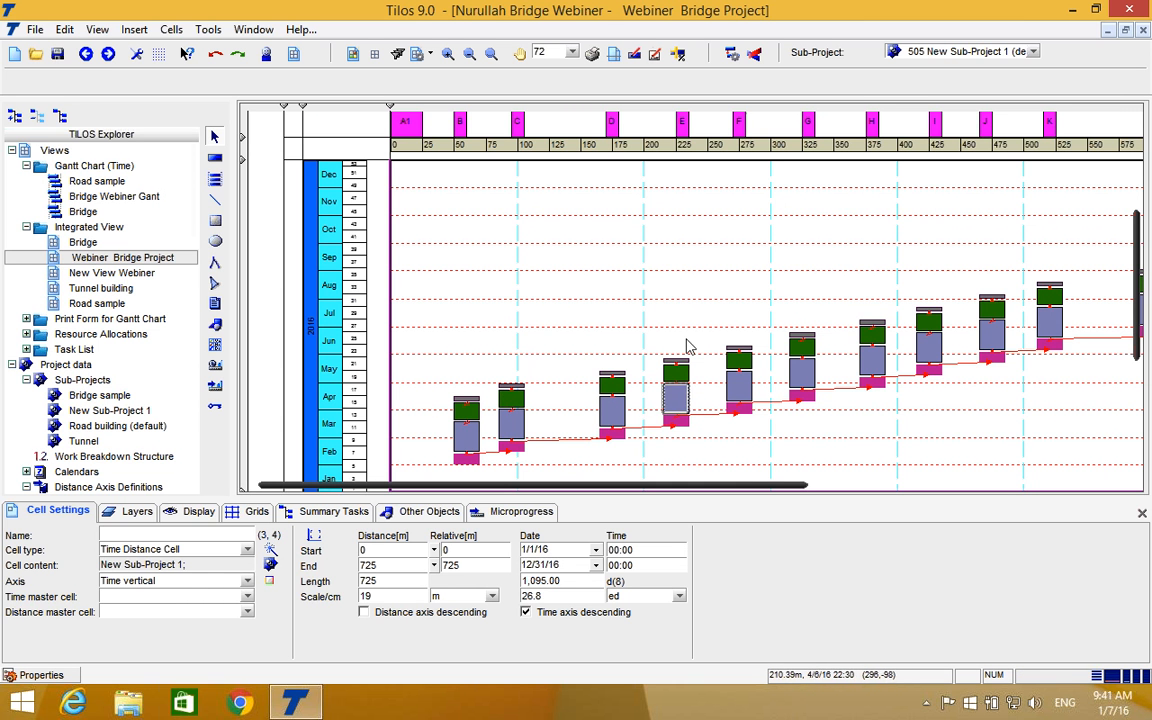
{"action": "left_click_drag", "start_coordinate": [605, 335], "coordinate": [785, 455]}
{"action": "left_click", "coordinate": [699, 260]}
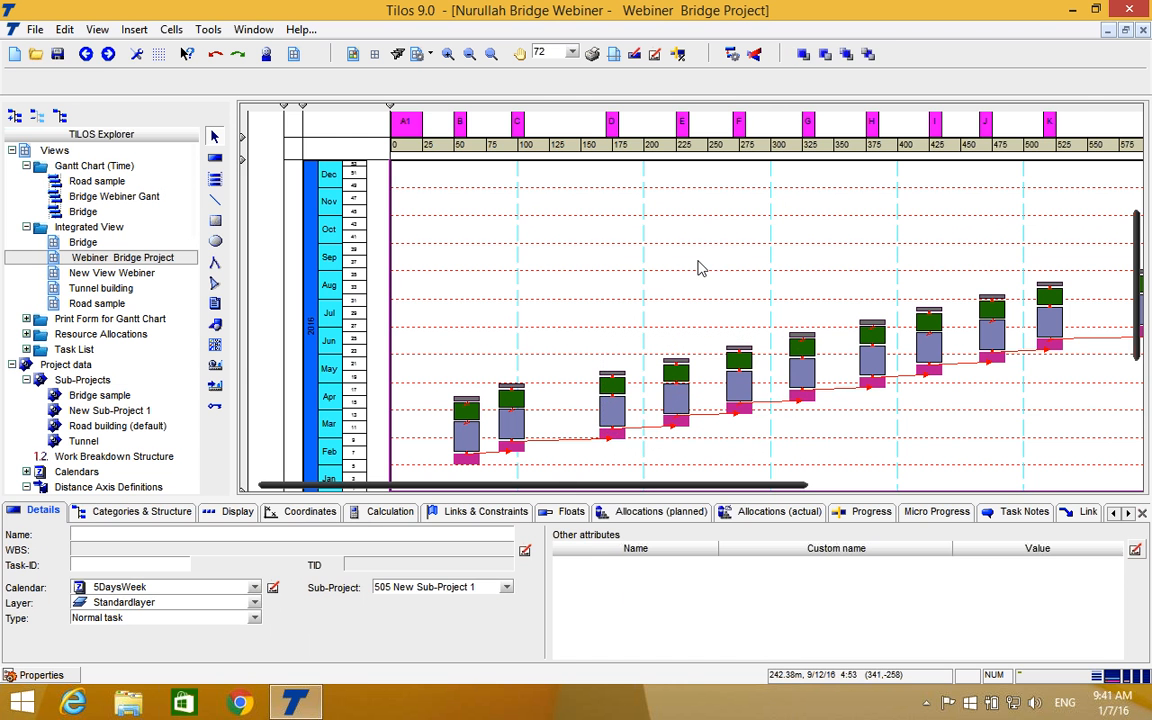
{"action": "left_click", "coordinate": [469, 55]}
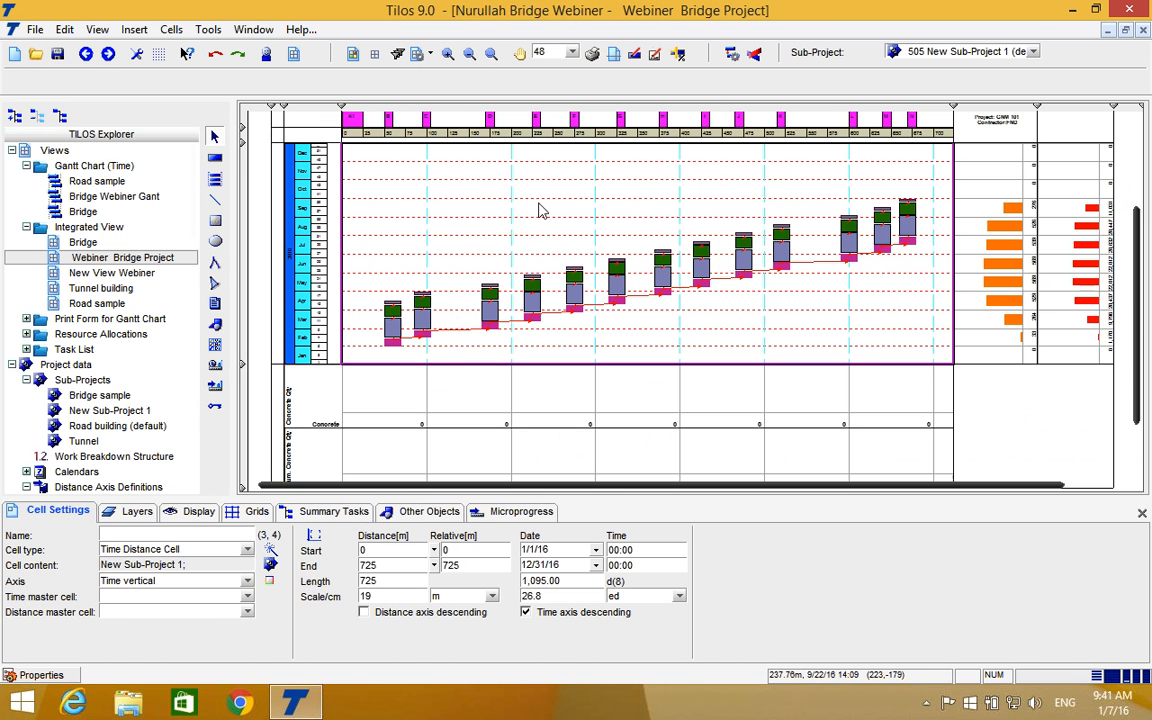
Add a task from the Bridge segements template spanning 50 m to 700 m, and move it above the pier stacks.
{"action": "left_click", "coordinate": [214, 159]}
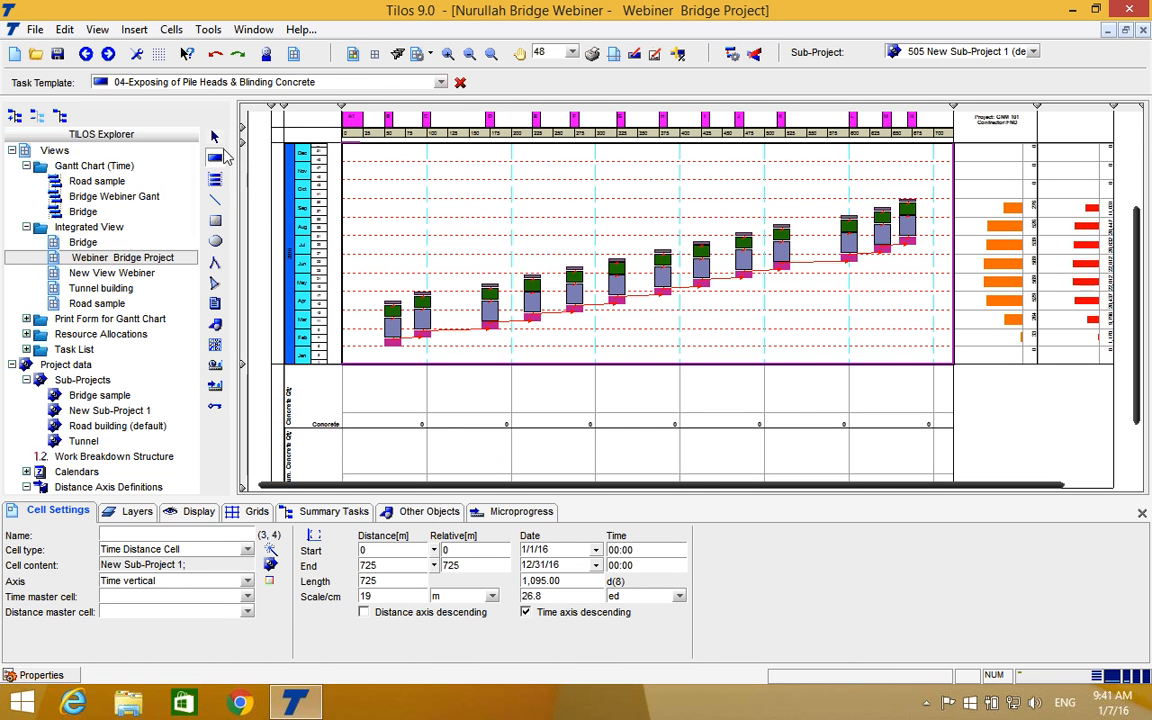
{"action": "left_click", "coordinate": [443, 83]}
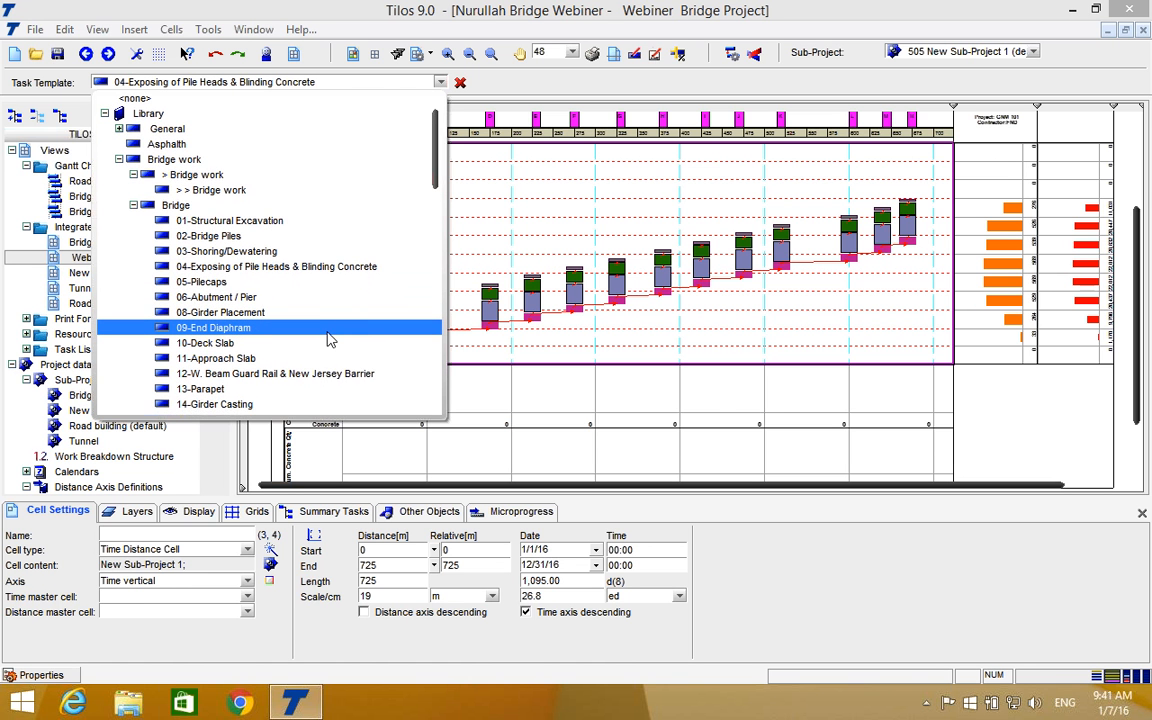
{"action": "scroll", "coordinate": [330, 337], "scroll_direction": "down", "scroll_amount": 1}
{"action": "scroll", "coordinate": [330, 337], "scroll_direction": "down", "scroll_amount": 8}
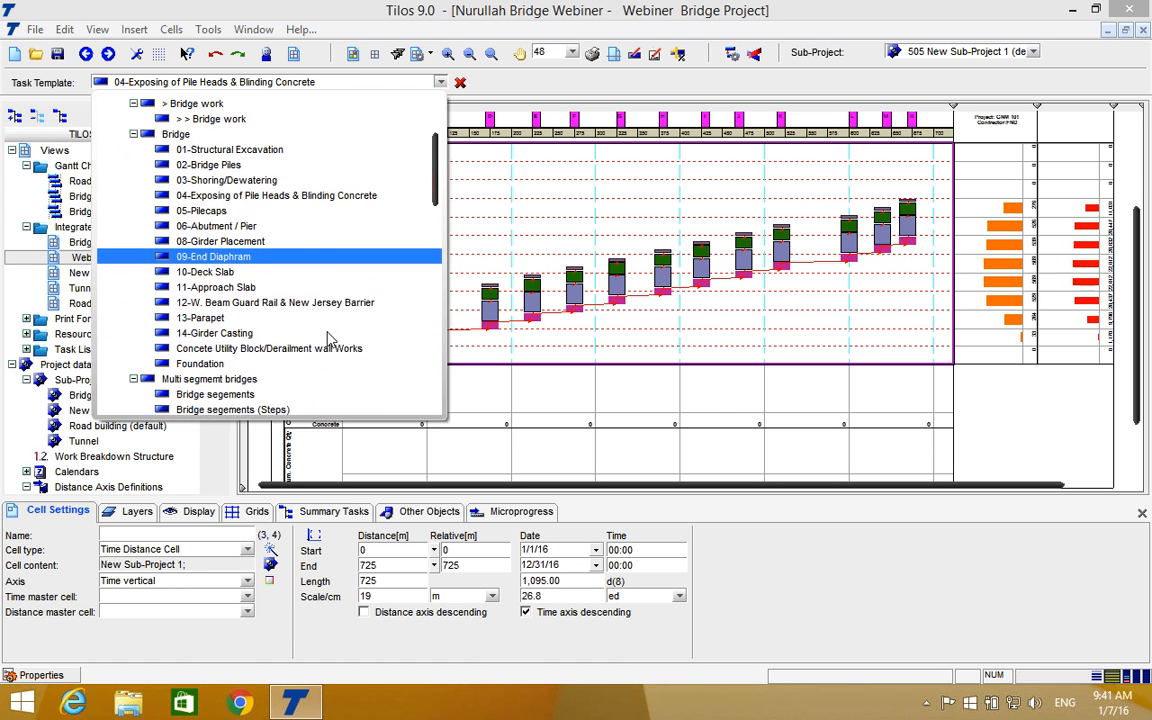
{"action": "scroll", "coordinate": [330, 337], "scroll_direction": "down", "scroll_amount": 1}
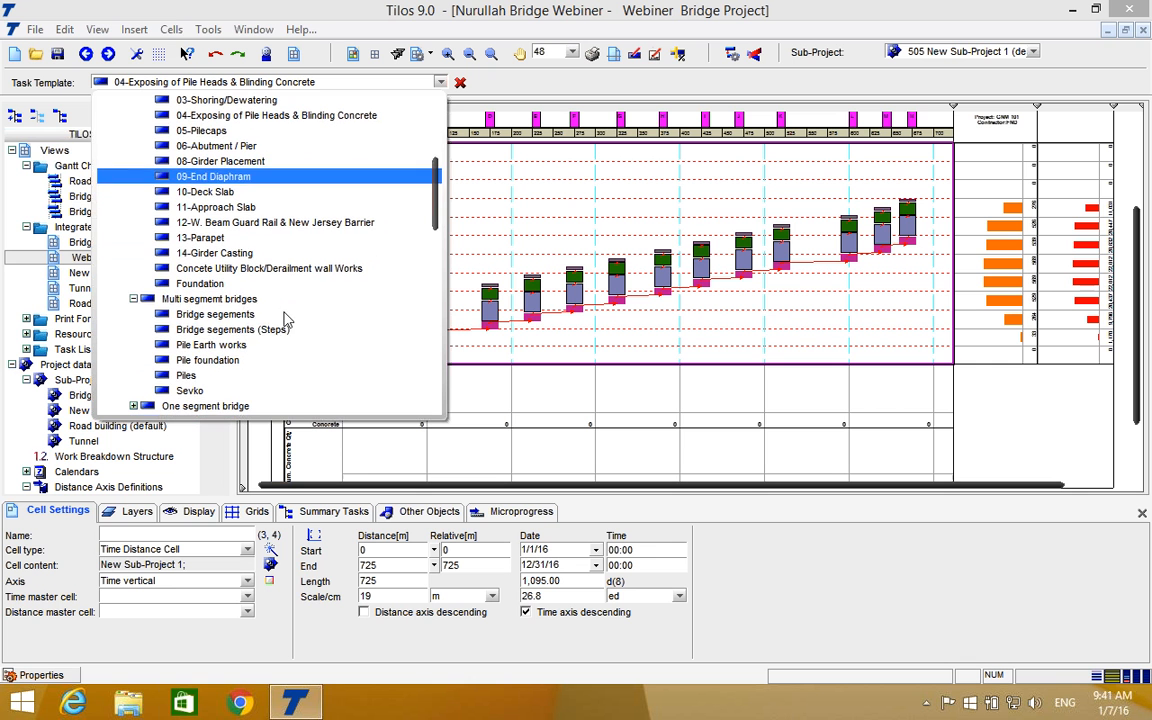
{"action": "left_click", "coordinate": [215, 316]}
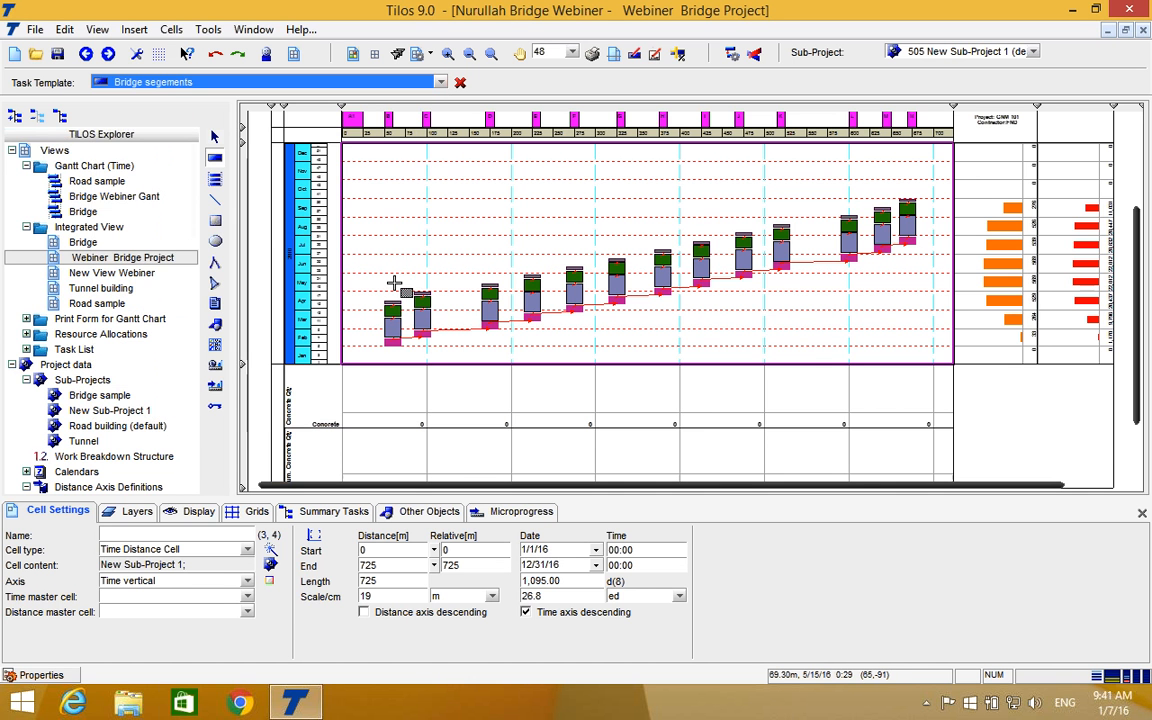
{"action": "mouse_move", "coordinate": [382, 287]}
{"action": "left_mouse_down"}
{"action": "mouse_move", "coordinate": [512, 245]}
{"action": "mouse_move", "coordinate": [830, 216]}
{"action": "mouse_move", "coordinate": [933, 234]}
{"action": "left_mouse_up"}
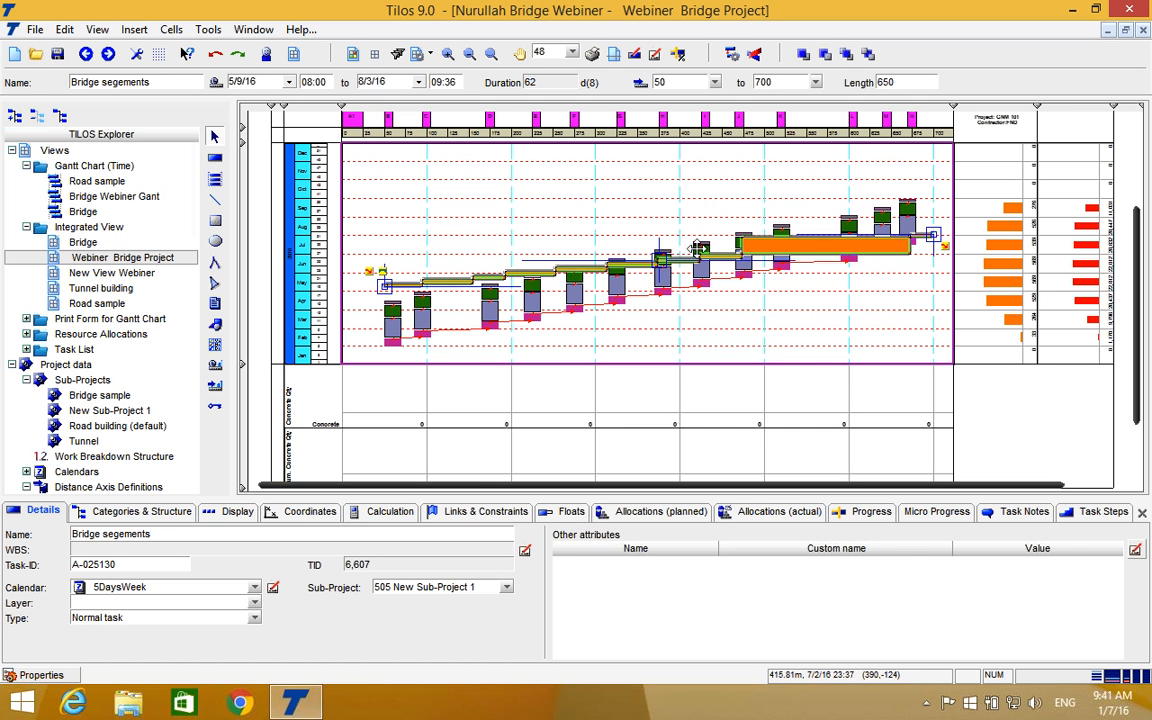
{"action": "left_click_drag", "start_coordinate": [690, 244], "coordinate": [684, 205]}
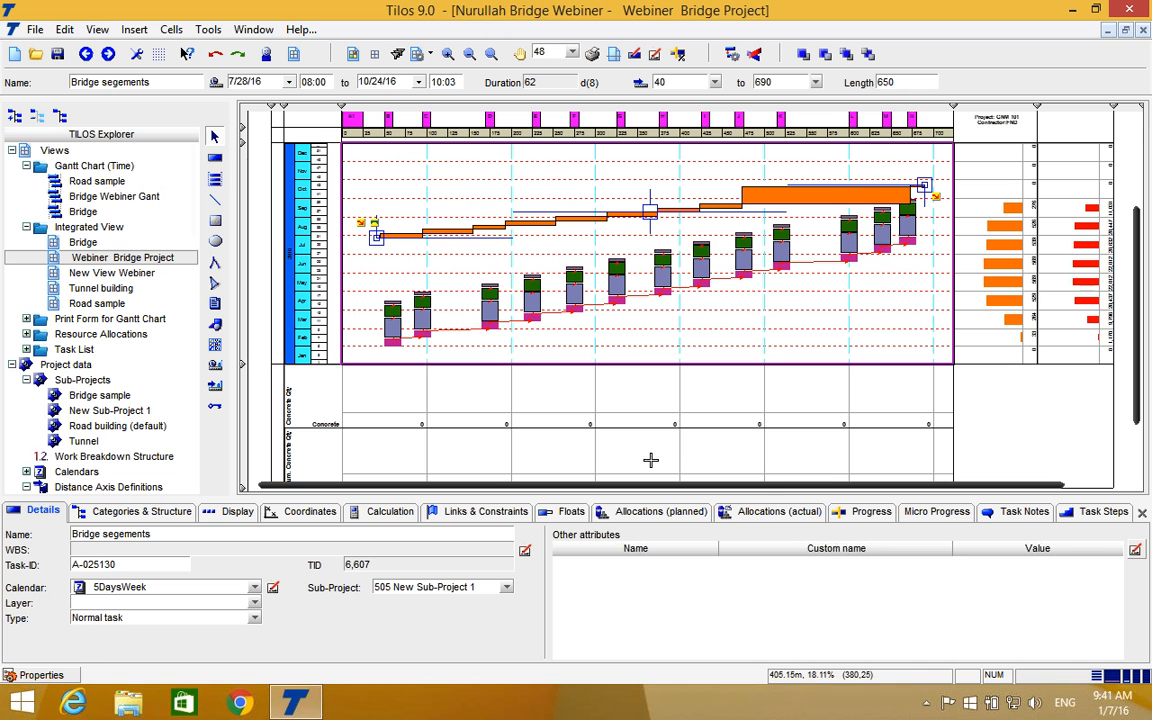
Calculate the task's Duration (Data From Distance Profile) with BRIDGE AXES PROFILE, and set the profile setup time by Work rate %.
{"action": "left_click", "coordinate": [381, 513]}
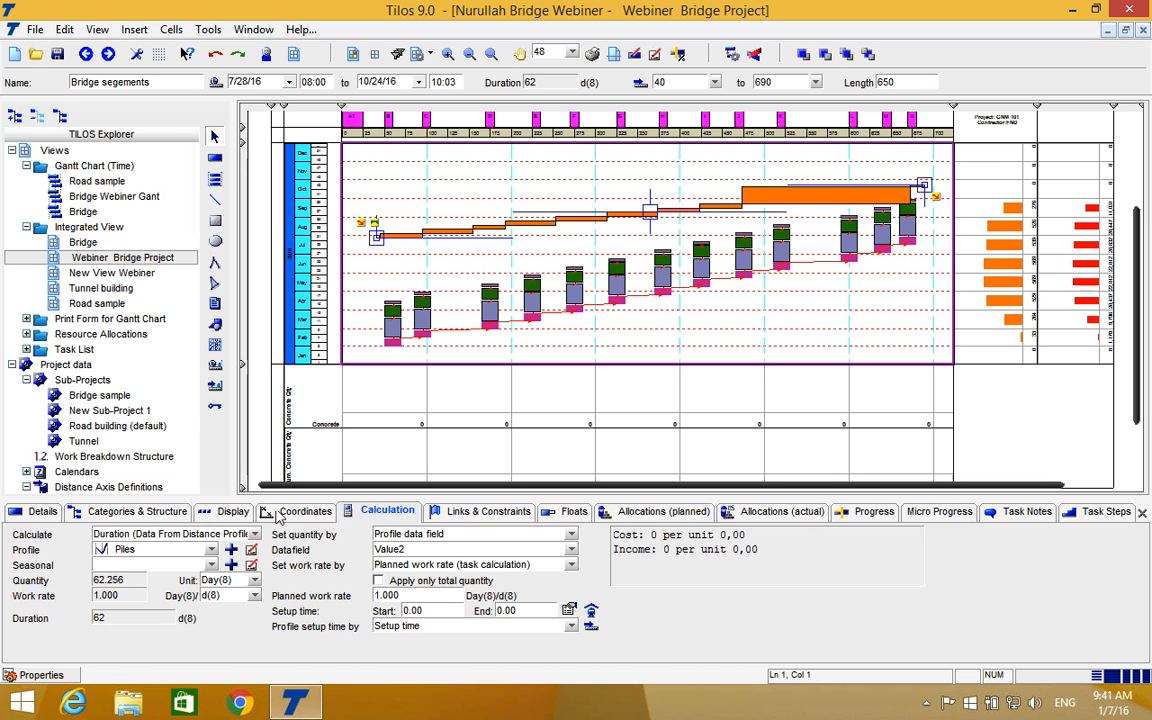
{"action": "left_click", "coordinate": [253, 536]}
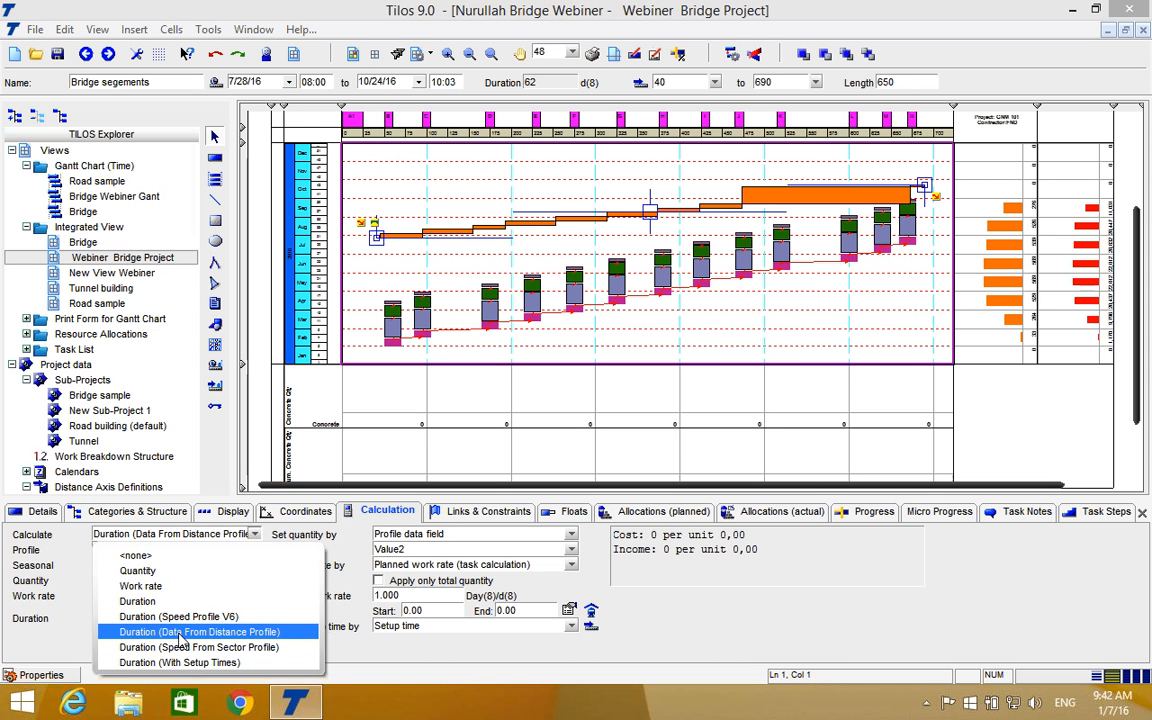
{"action": "left_click", "coordinate": [181, 632]}
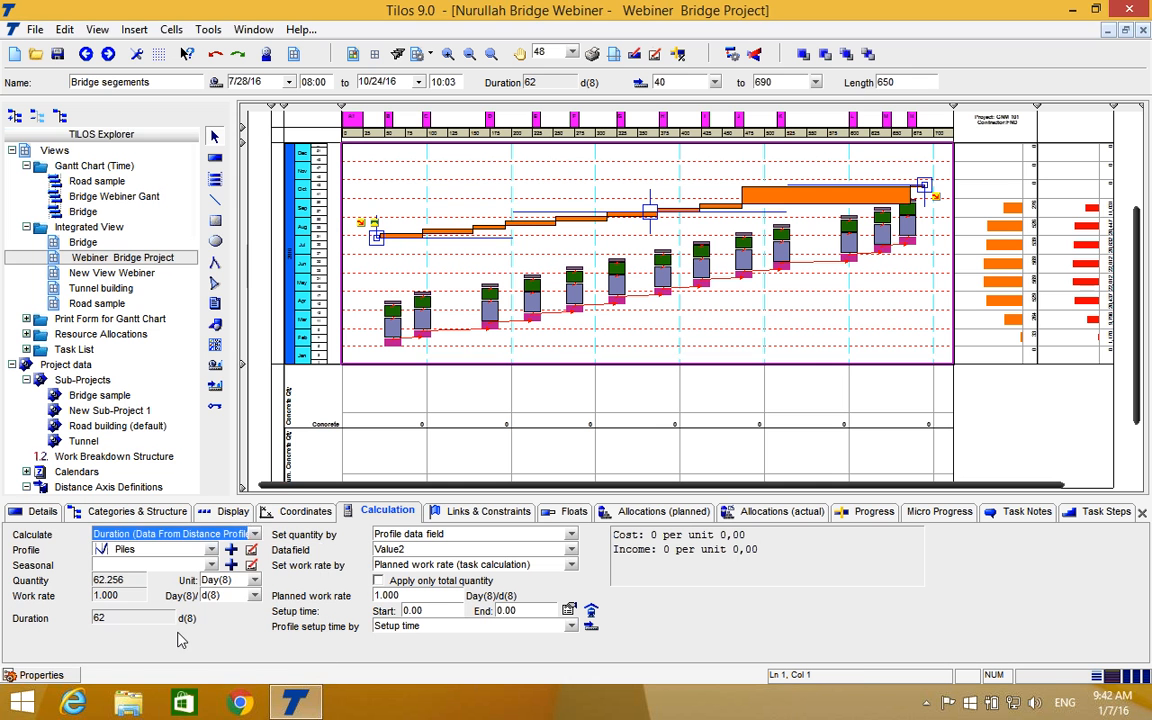
{"action": "left_click", "coordinate": [210, 552]}
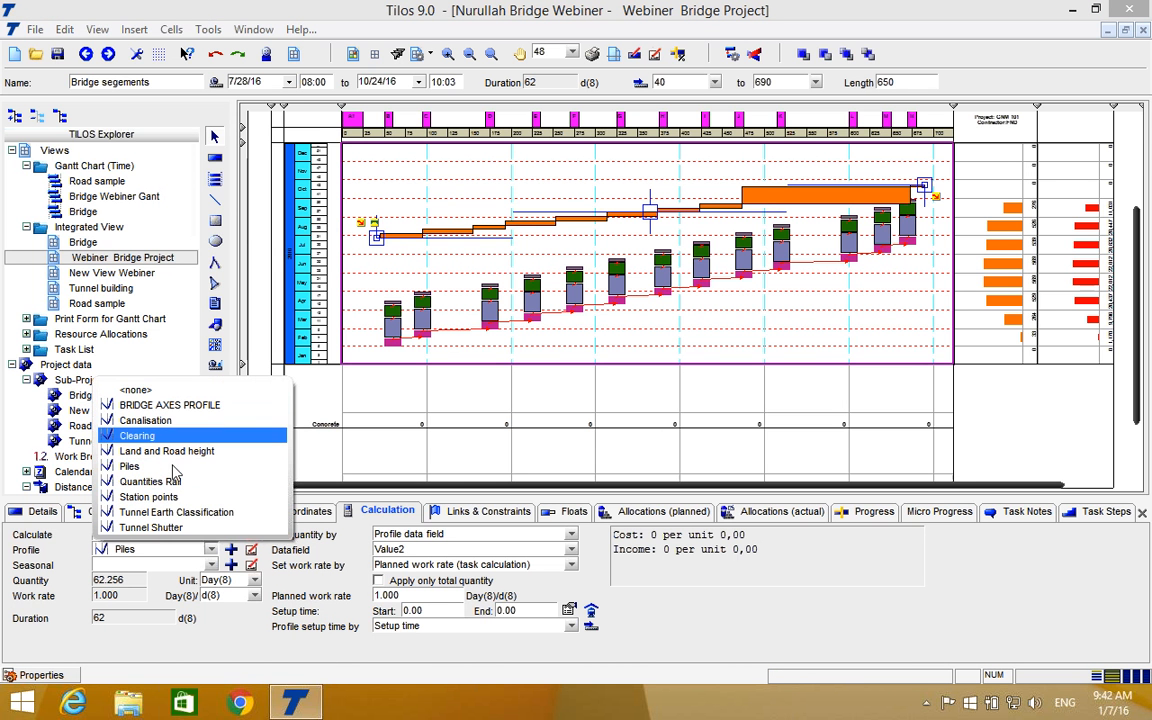
{"action": "left_click", "coordinate": [190, 412]}
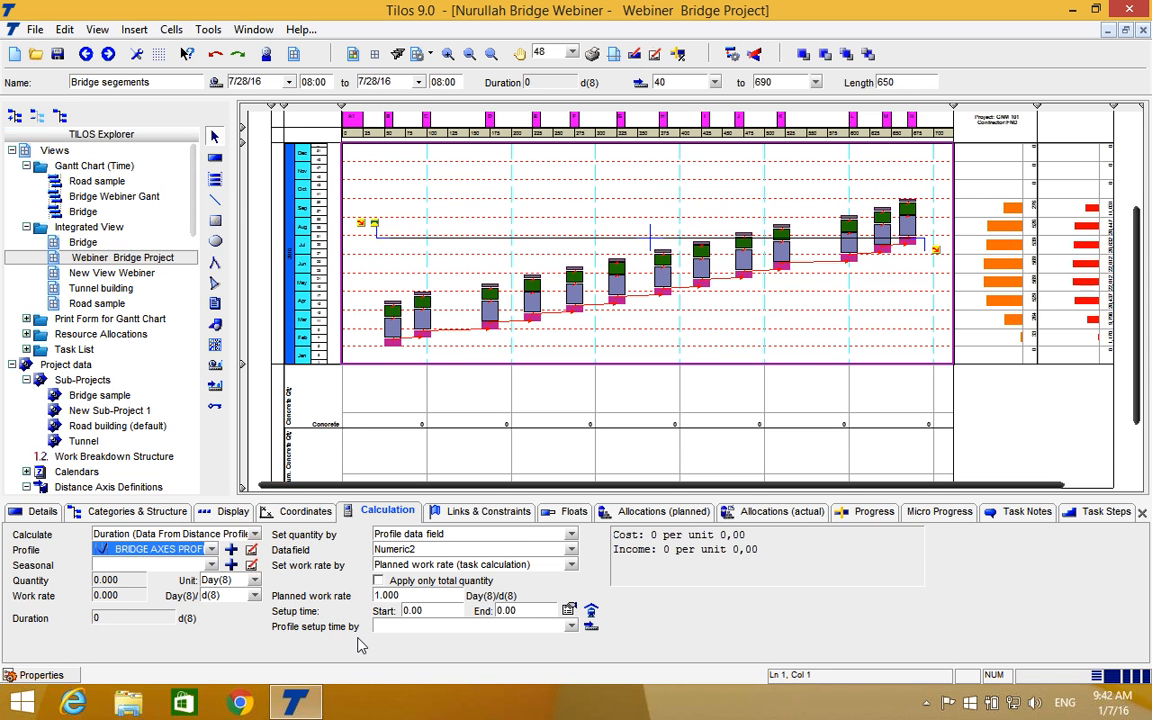
{"action": "left_click", "coordinate": [455, 630]}
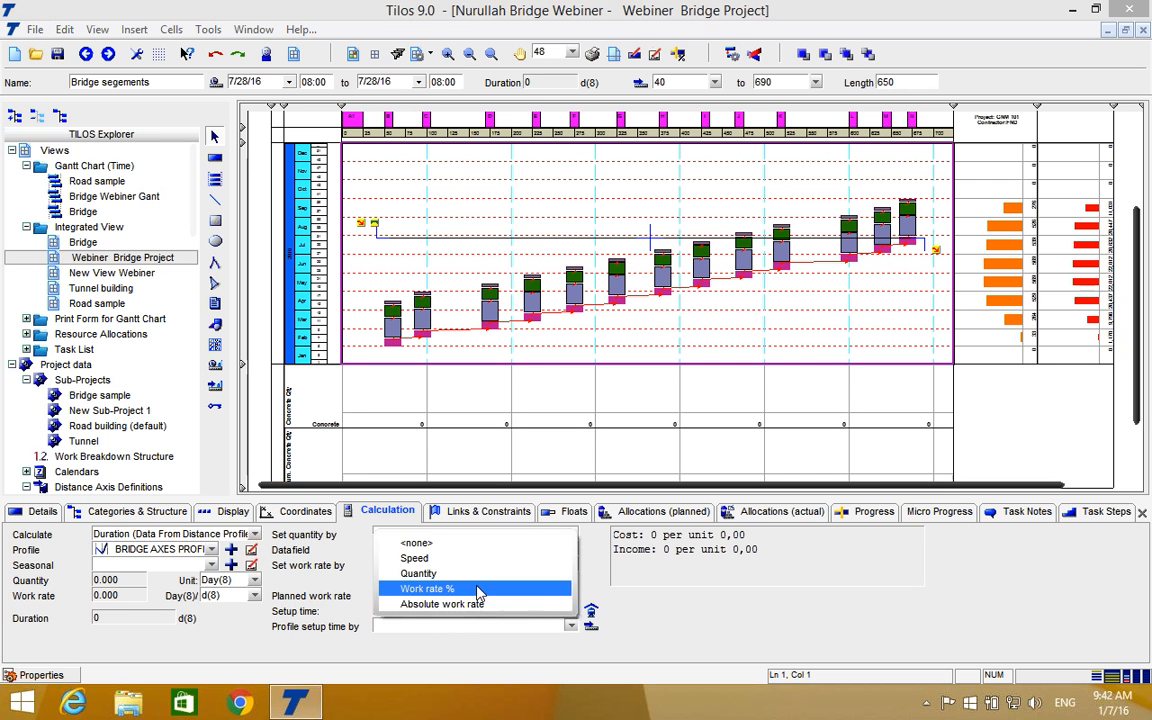
{"action": "left_click", "coordinate": [478, 591]}
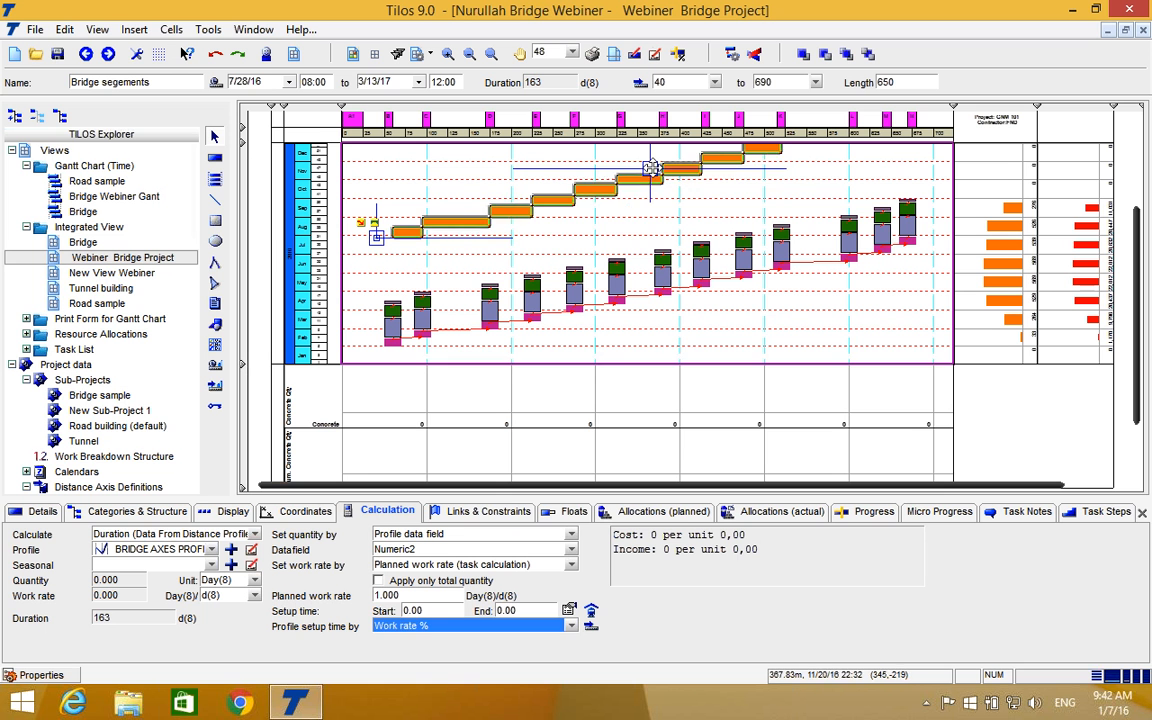
Set the Bridge segements task's planned work rate to 25 and shift the task to start on 5/6/16 at 15 m.
{"action": "left_click", "coordinate": [652, 169]}
{"action": "left_click_drag", "start_coordinate": [652, 169], "coordinate": [643, 219]}
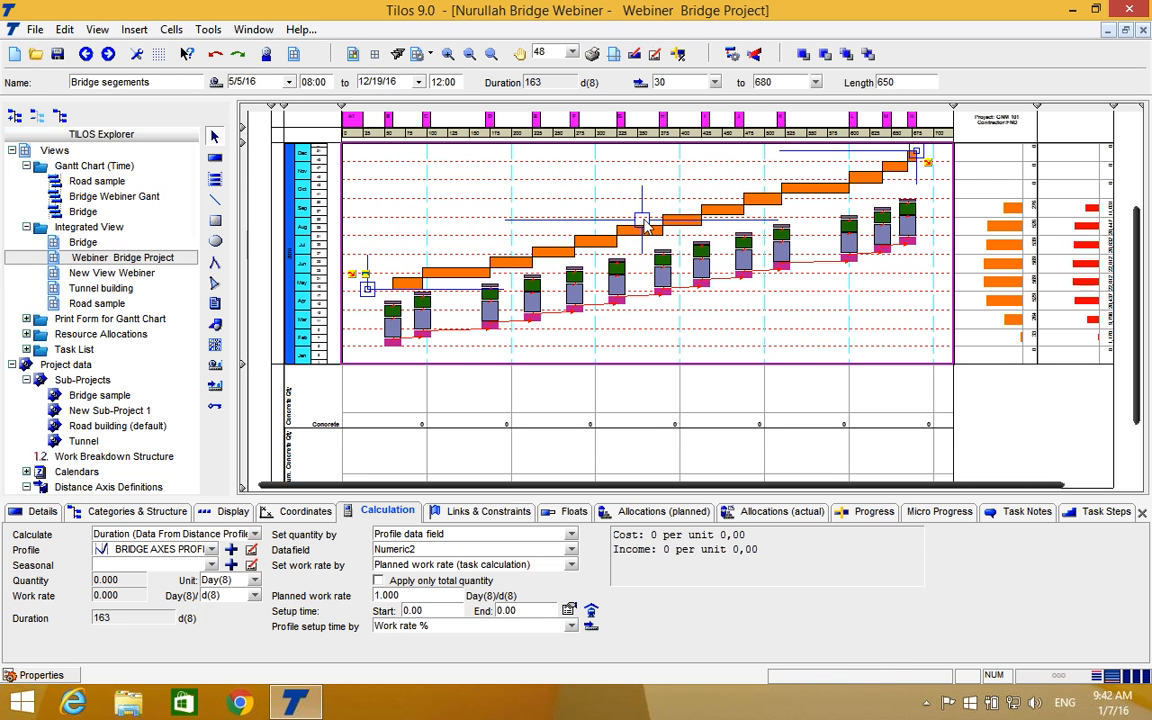
{"action": "left_click", "coordinate": [419, 598]}
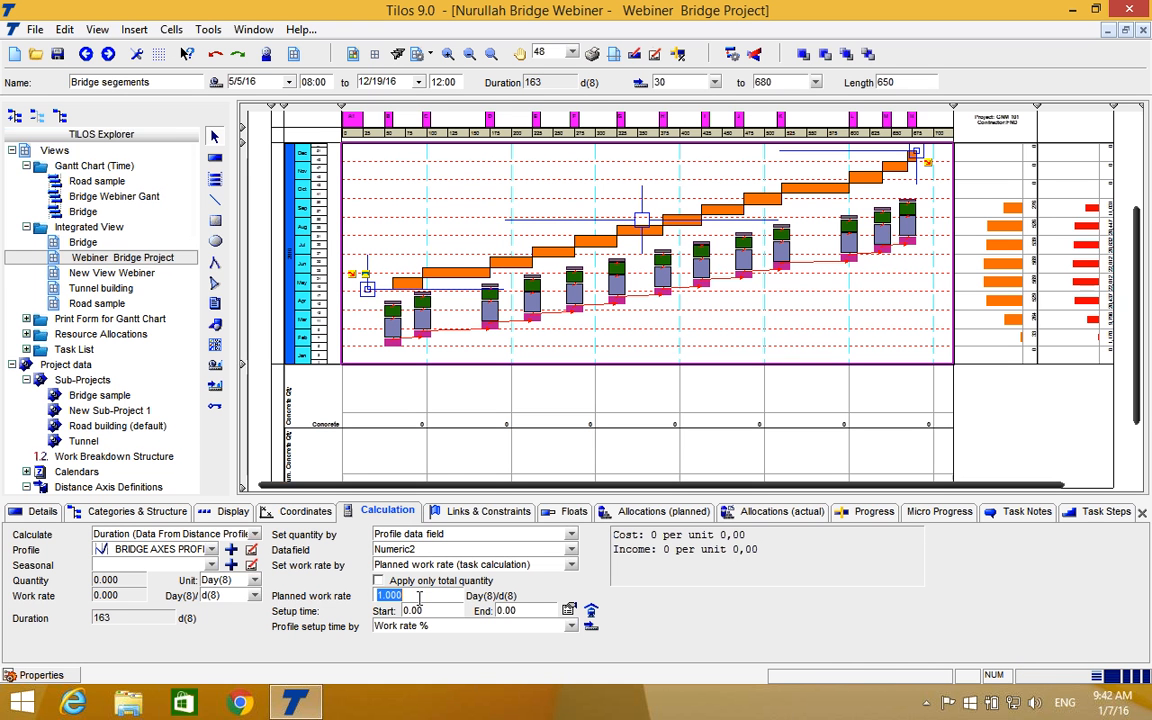
{"action": "type", "text": "2"}
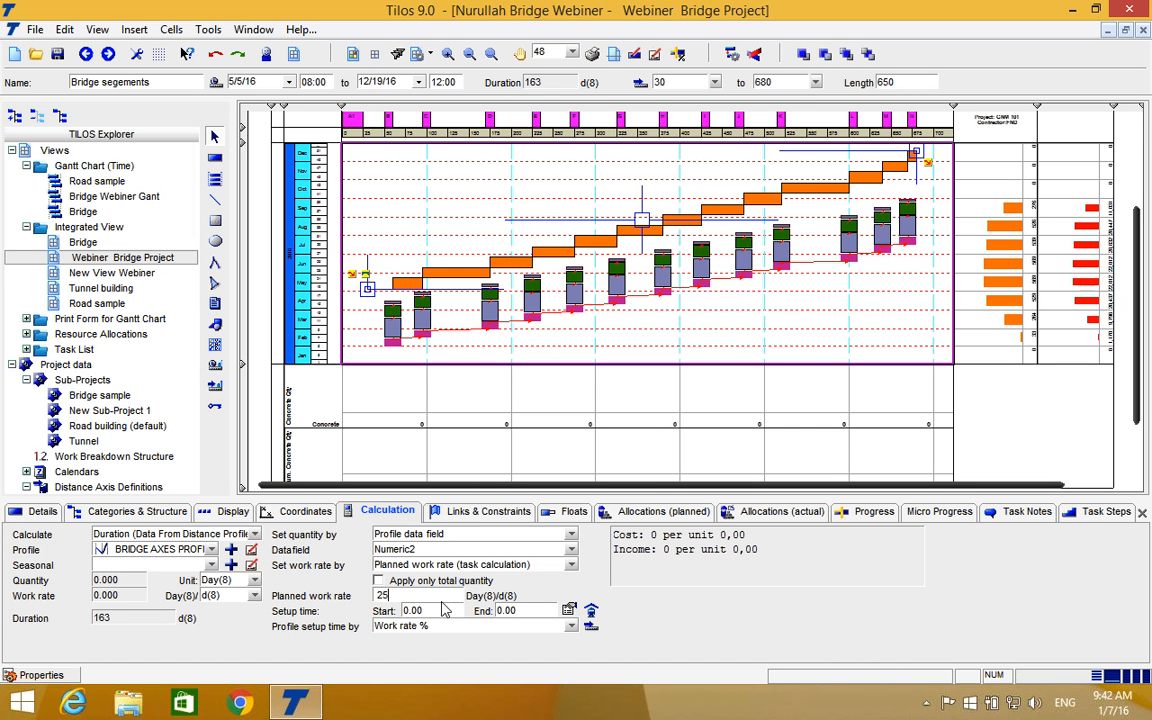
{"action": "type", "text": "5"}
{"action": "key", "text": "Tab"}
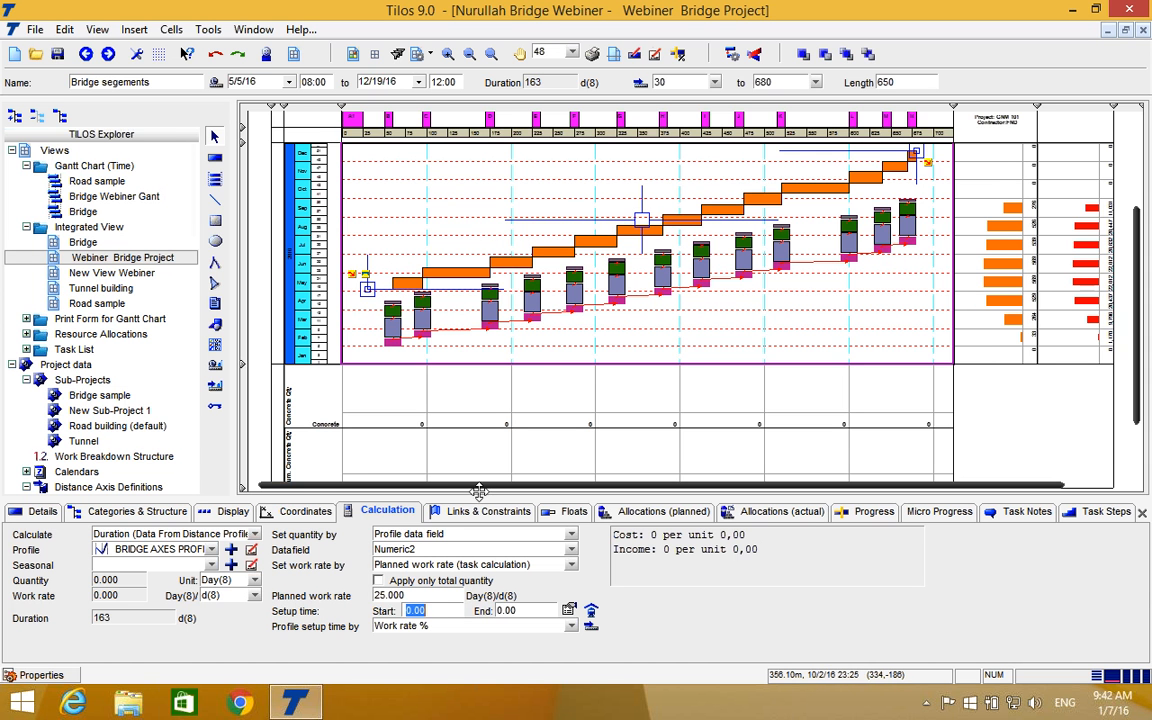
{"action": "left_click_drag", "start_coordinate": [641, 220], "coordinate": [632, 218]}
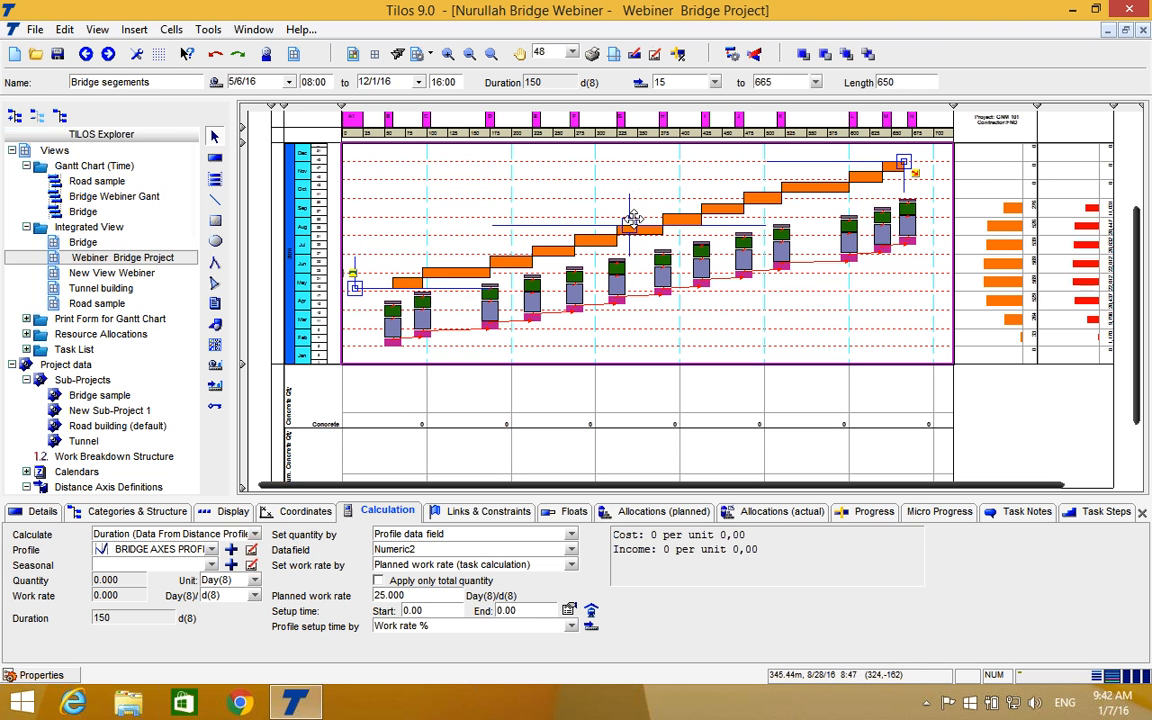
{"action": "left_click", "coordinate": [757, 340]}
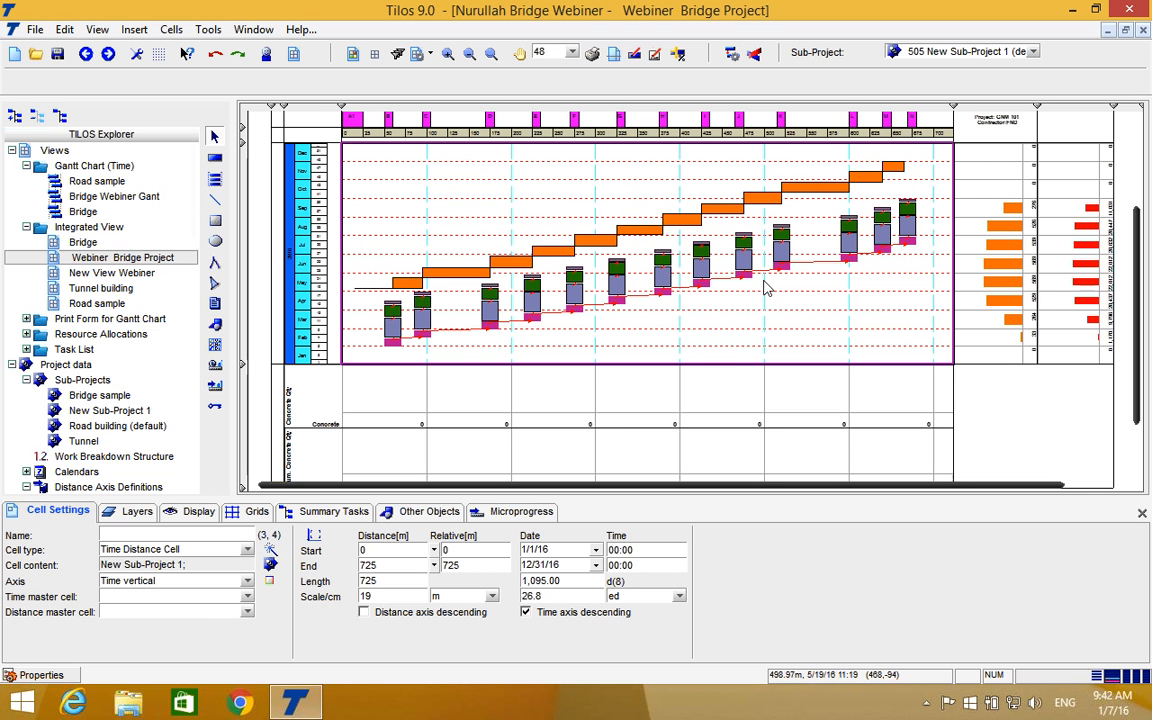
Review the Bridge segements task's calculation type and distance profile, keeping Duration (Data From Distance Profile) and BRIDGE AXES PROFILE.
{"action": "scroll", "coordinate": [745, 333], "scroll_direction": "up", "scroll_amount": 1}
{"action": "scroll", "coordinate": [745, 333], "scroll_direction": "up", "scroll_amount": 1}
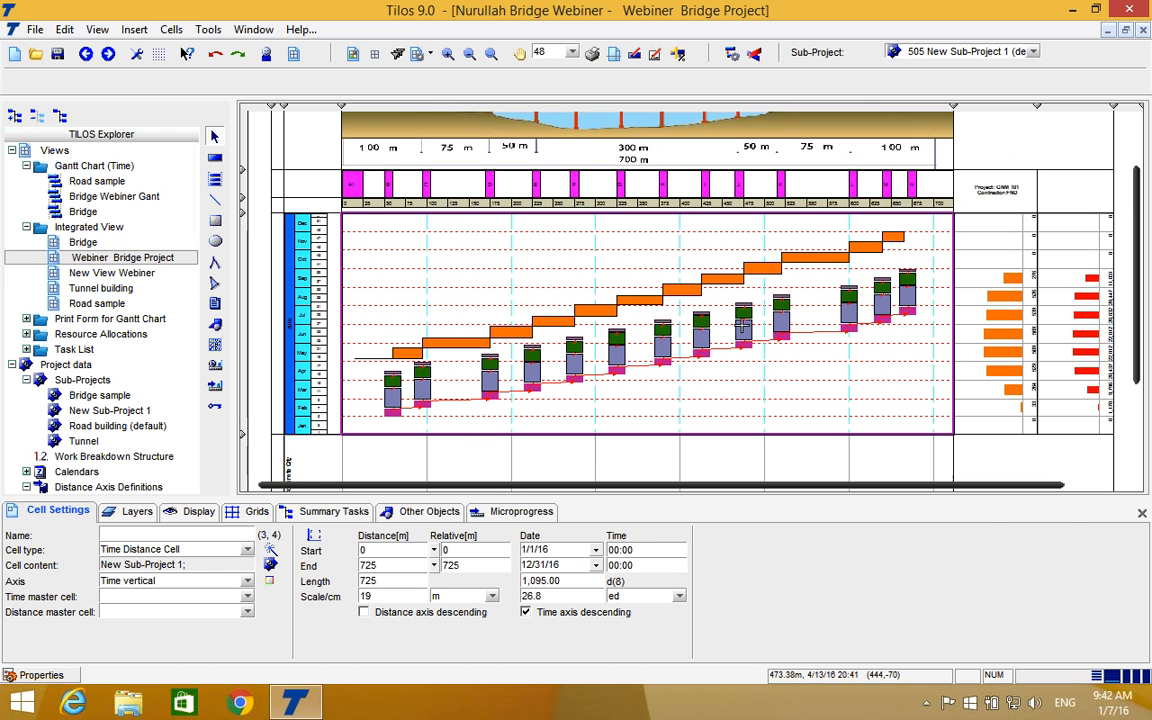
{"action": "left_click", "coordinate": [671, 336]}
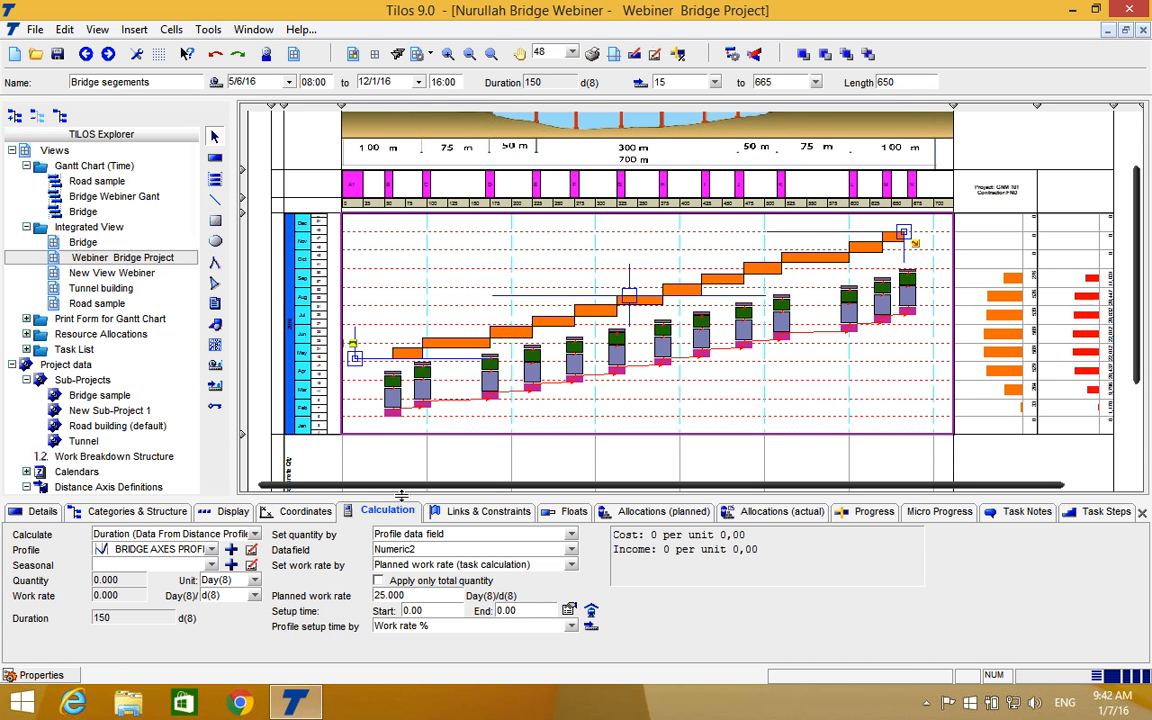
{"action": "left_click", "coordinate": [255, 535]}
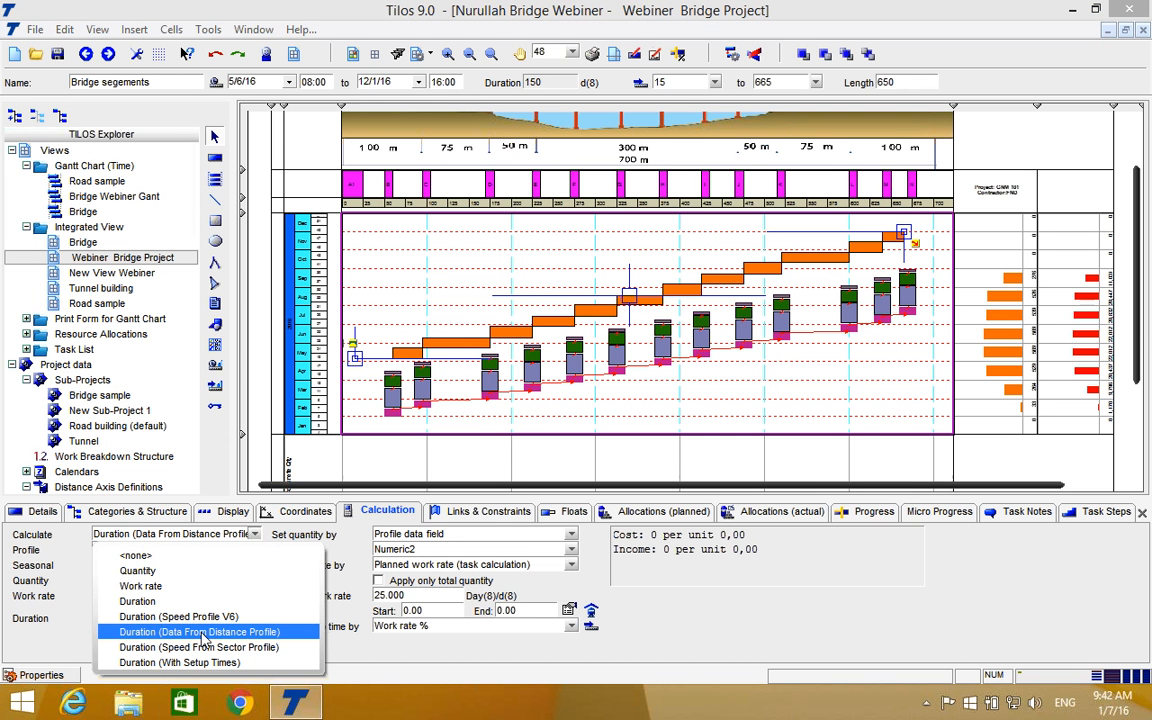
{"action": "left_click", "coordinate": [203, 633]}
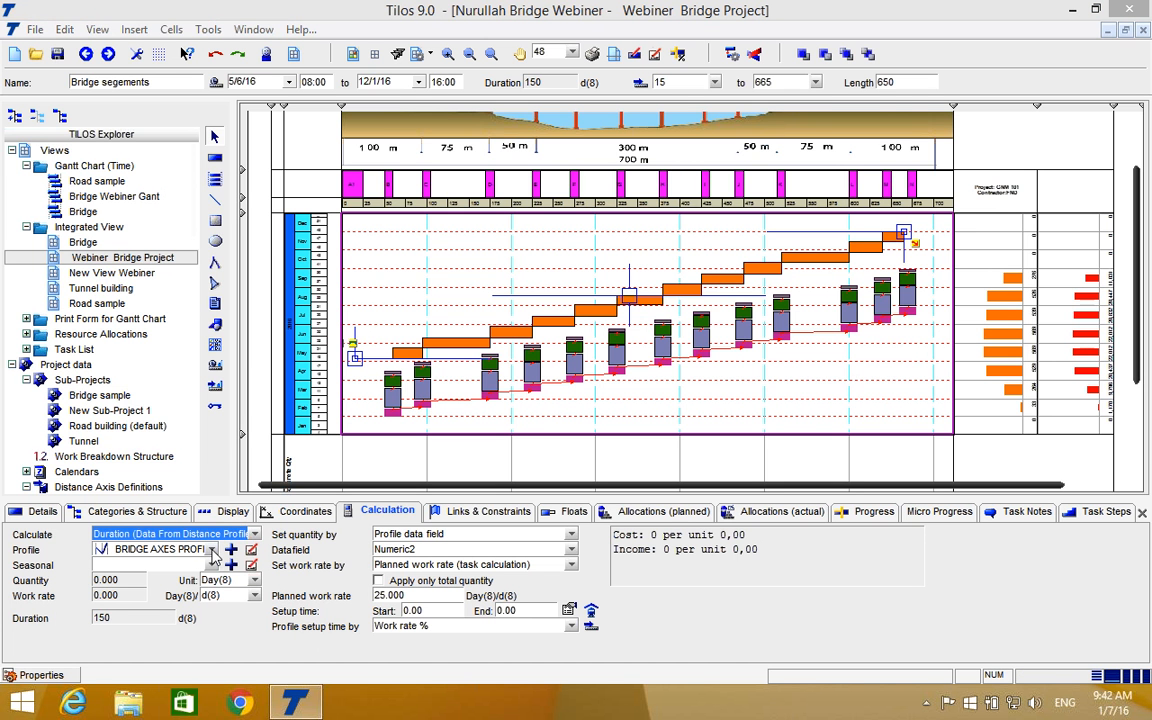
{"action": "left_click", "coordinate": [211, 553]}
{"action": "left_click", "coordinate": [212, 405]}
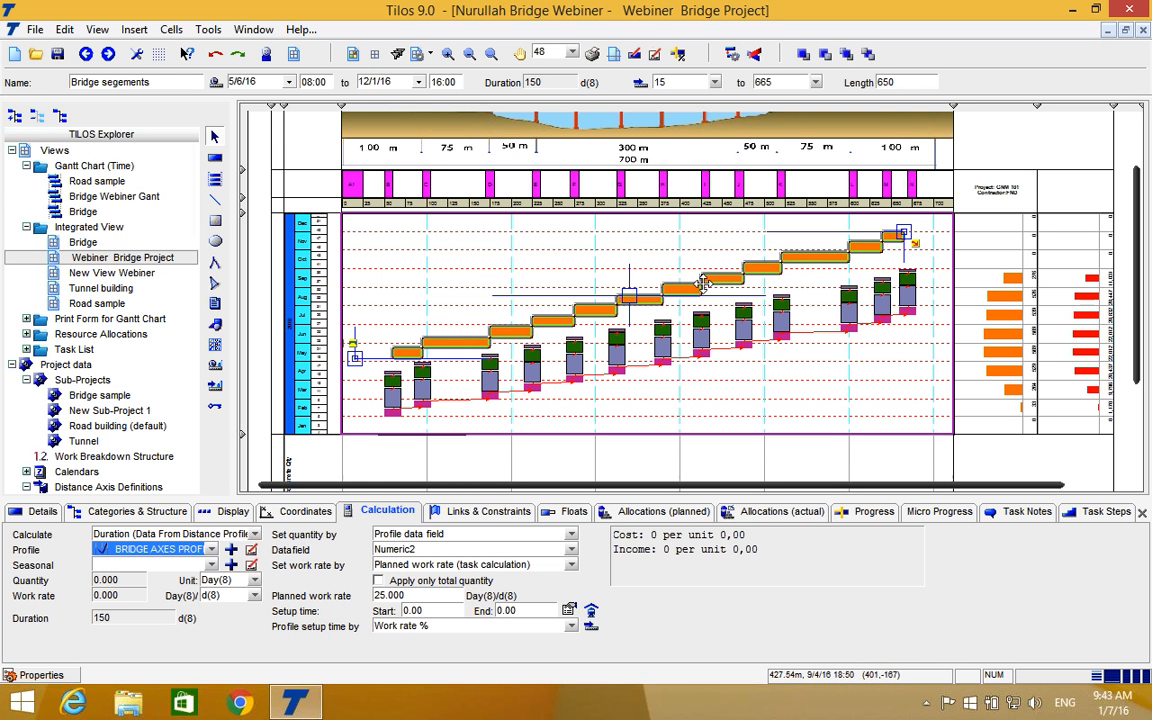
{"action": "left_click", "coordinate": [540, 290]}
Select the Concrete Qty chart object below the time-distance cell and run a reschedule with report date 2/1/16.
{"action": "scroll", "coordinate": [541, 298], "scroll_direction": "down", "scroll_amount": 1}
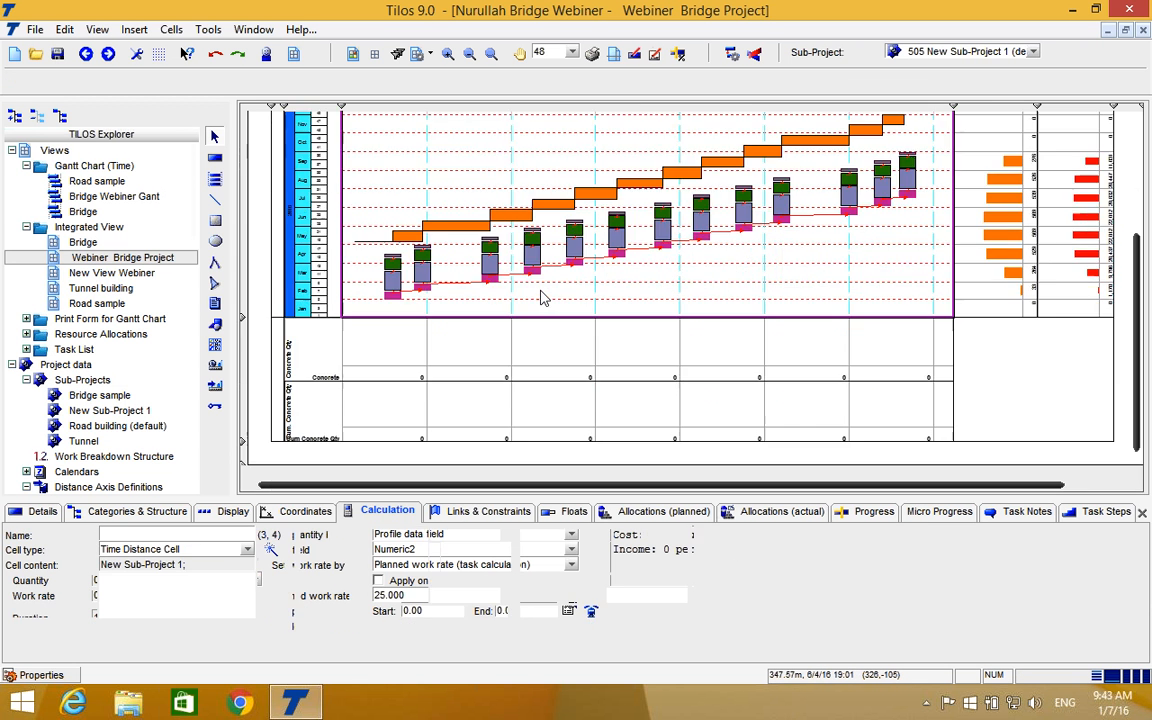
{"action": "scroll", "coordinate": [768, 335], "scroll_direction": "up", "scroll_amount": 1}
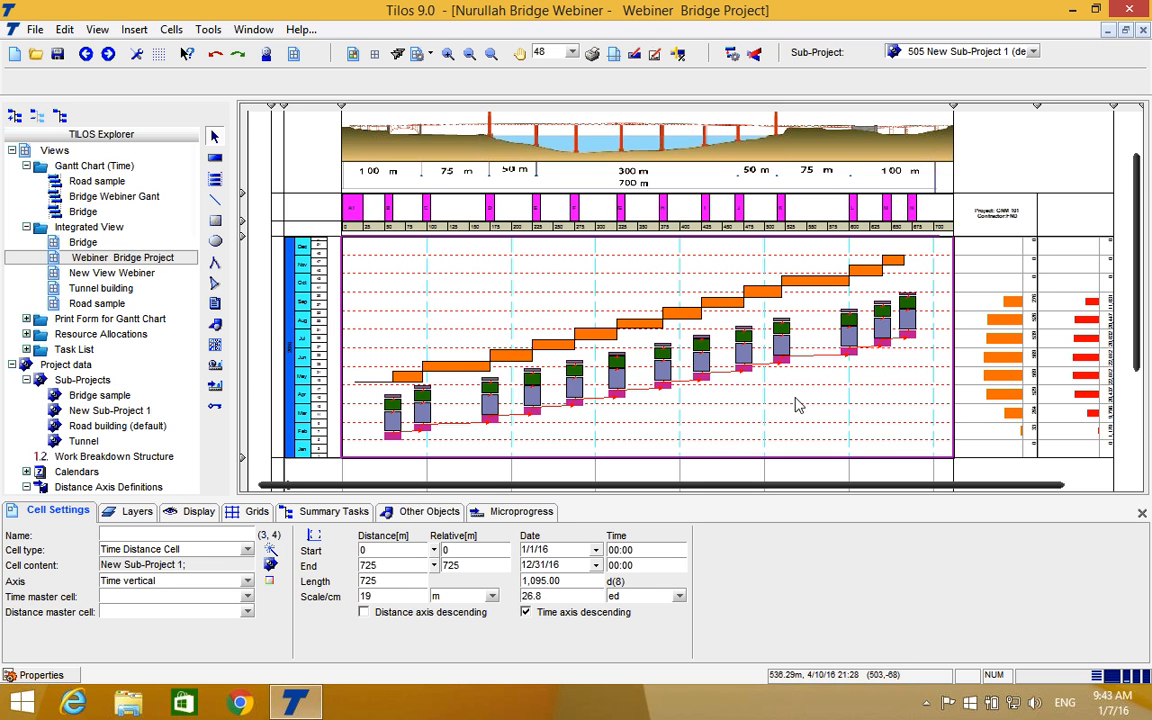
{"action": "scroll", "coordinate": [797, 404], "scroll_direction": "down", "scroll_amount": 2}
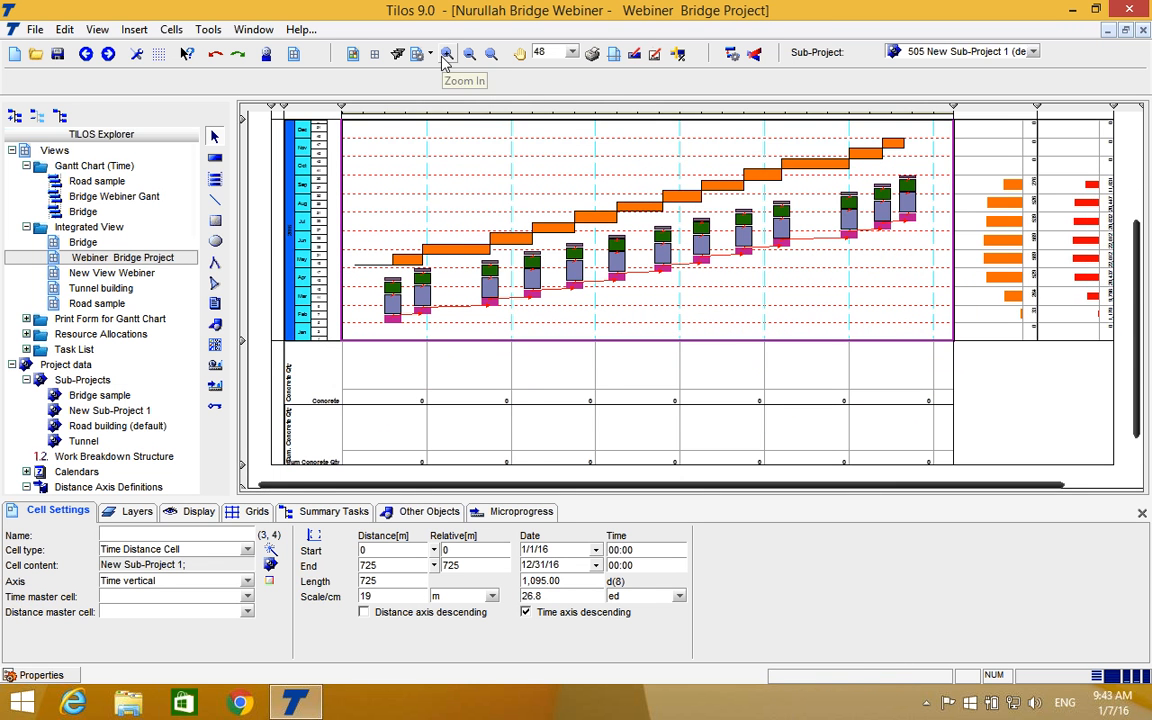
{"action": "left_click", "coordinate": [446, 61]}
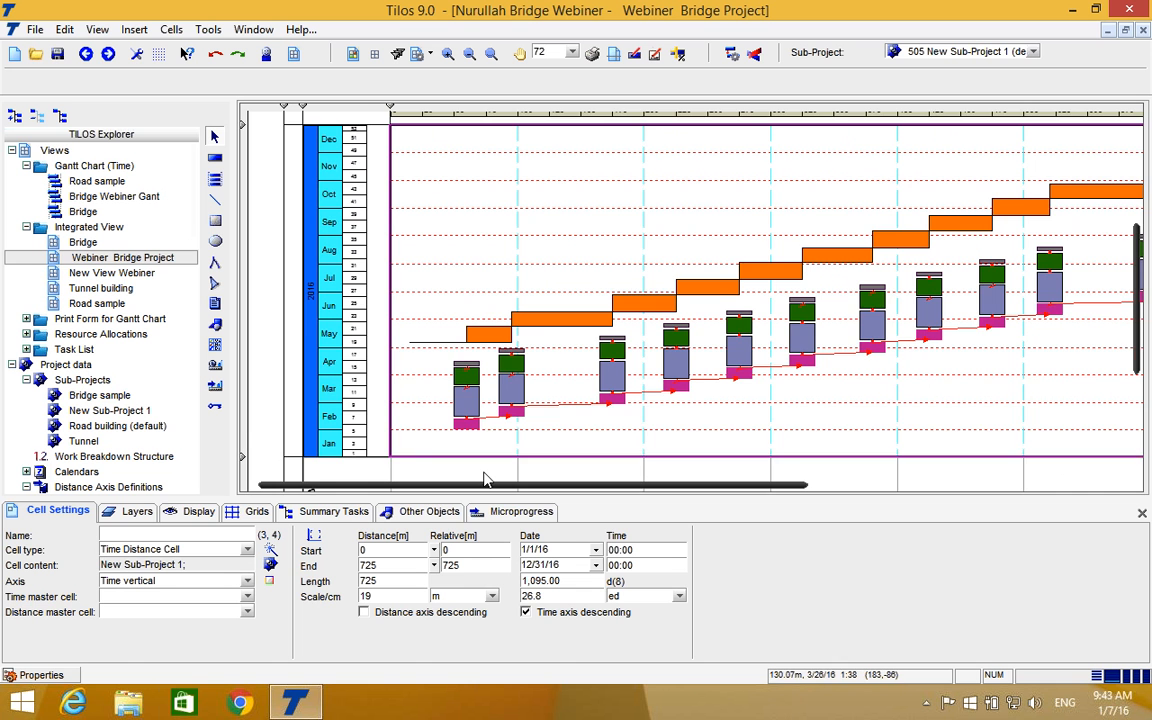
{"action": "scroll", "coordinate": [484, 479], "scroll_direction": "down", "scroll_amount": 1}
{"action": "scroll", "coordinate": [572, 367], "scroll_direction": "down", "scroll_amount": 2}
{"action": "left_click", "coordinate": [572, 367]}
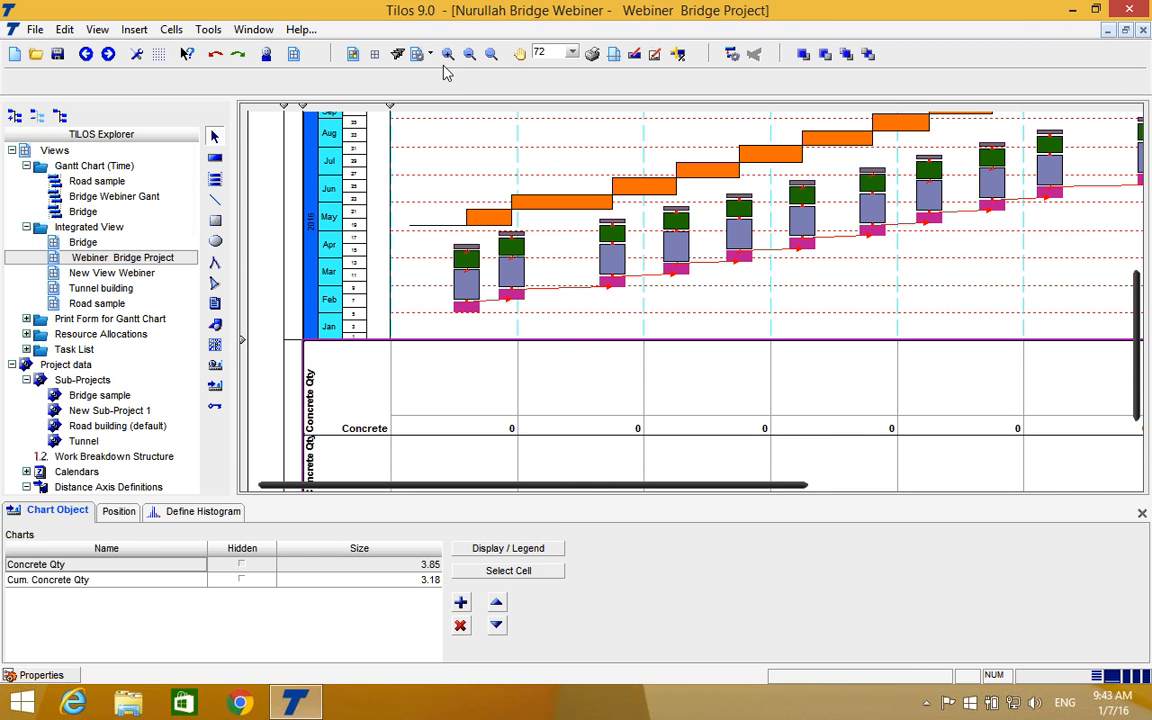
{"action": "left_click", "coordinate": [731, 54]}
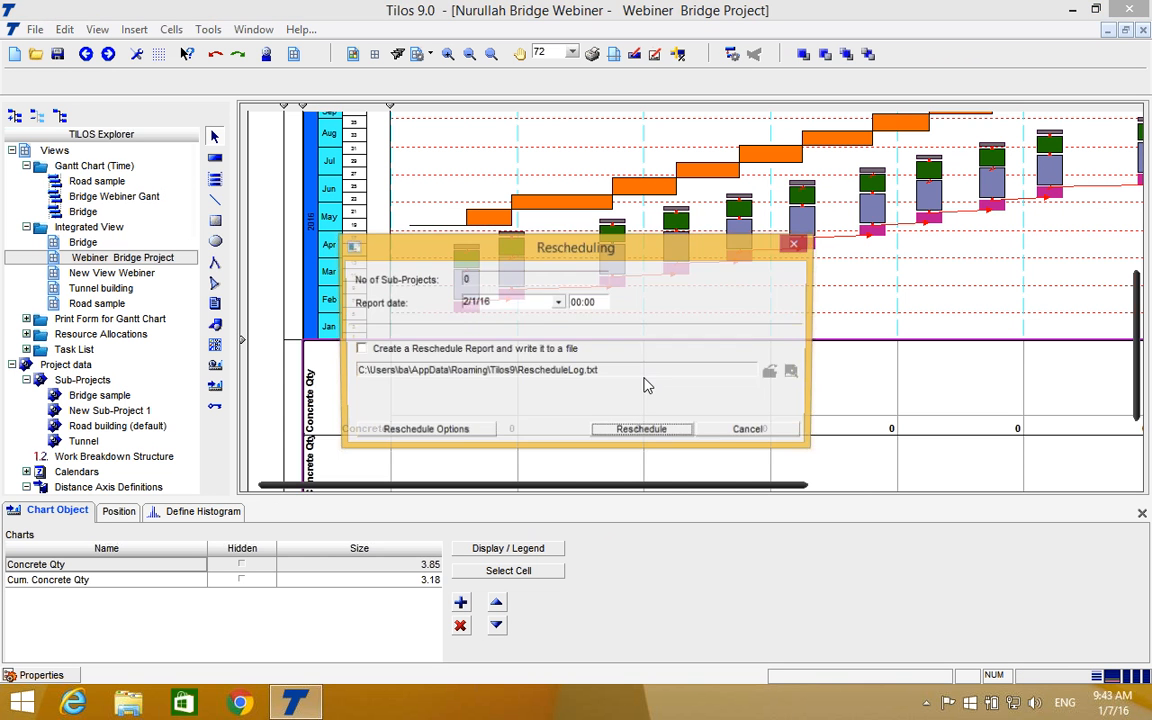
{"action": "left_click", "coordinate": [643, 432]}
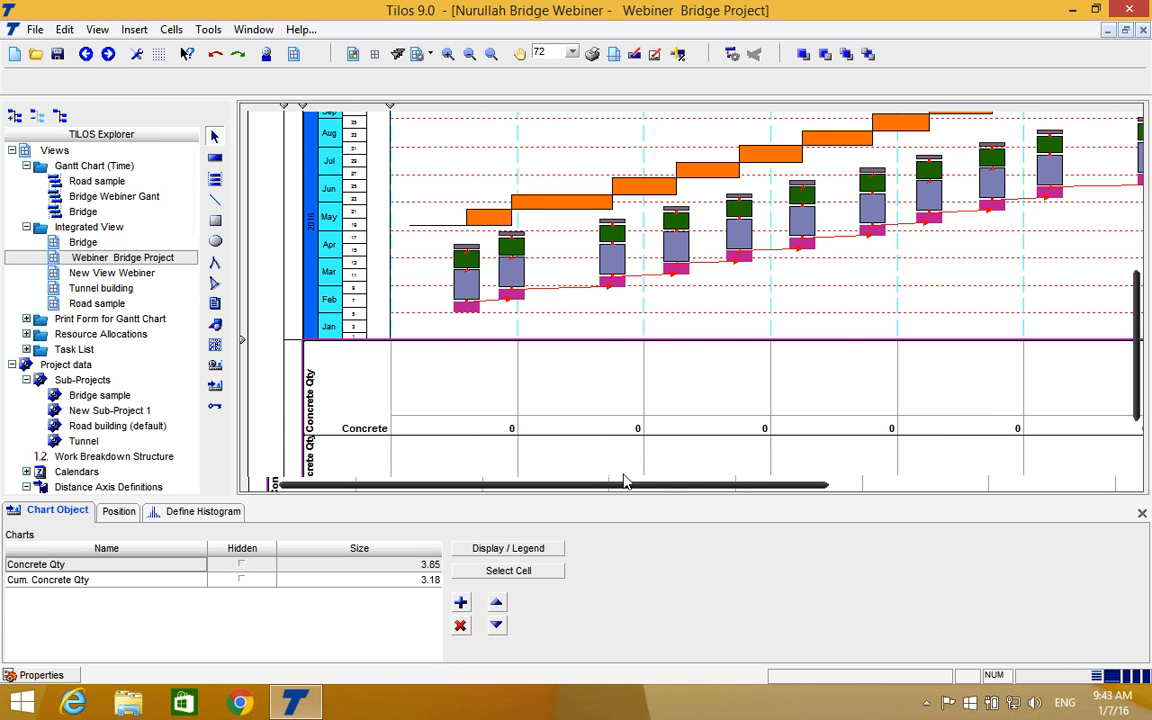
Open the Bridge Webiner Gant view and examine the foundation, pier and pilecap bars along the time scale.
{"action": "left_click_drag", "start_coordinate": [623, 481], "coordinate": [668, 471]}
{"action": "scroll", "coordinate": [668, 471], "scroll_direction": "up", "scroll_amount": 5}
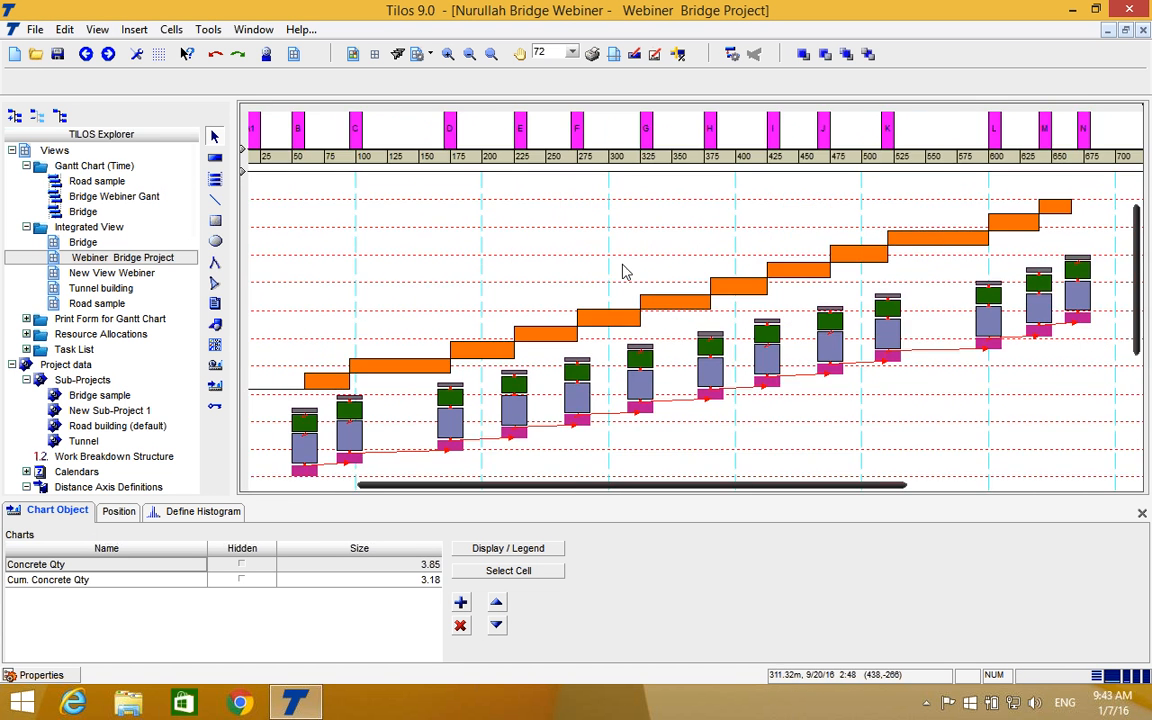
{"action": "double_click", "coordinate": [100, 212]}
{"action": "double_click", "coordinate": [110, 197]}
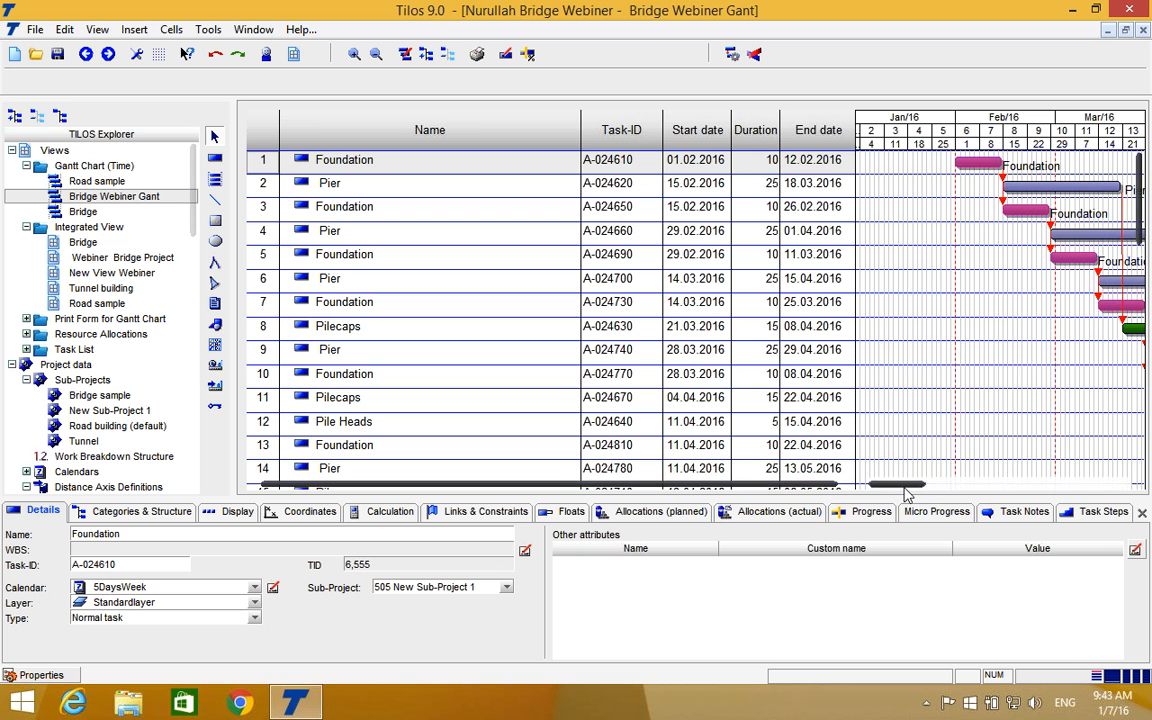
{"action": "left_click_drag", "start_coordinate": [906, 489], "coordinate": [935, 489]}
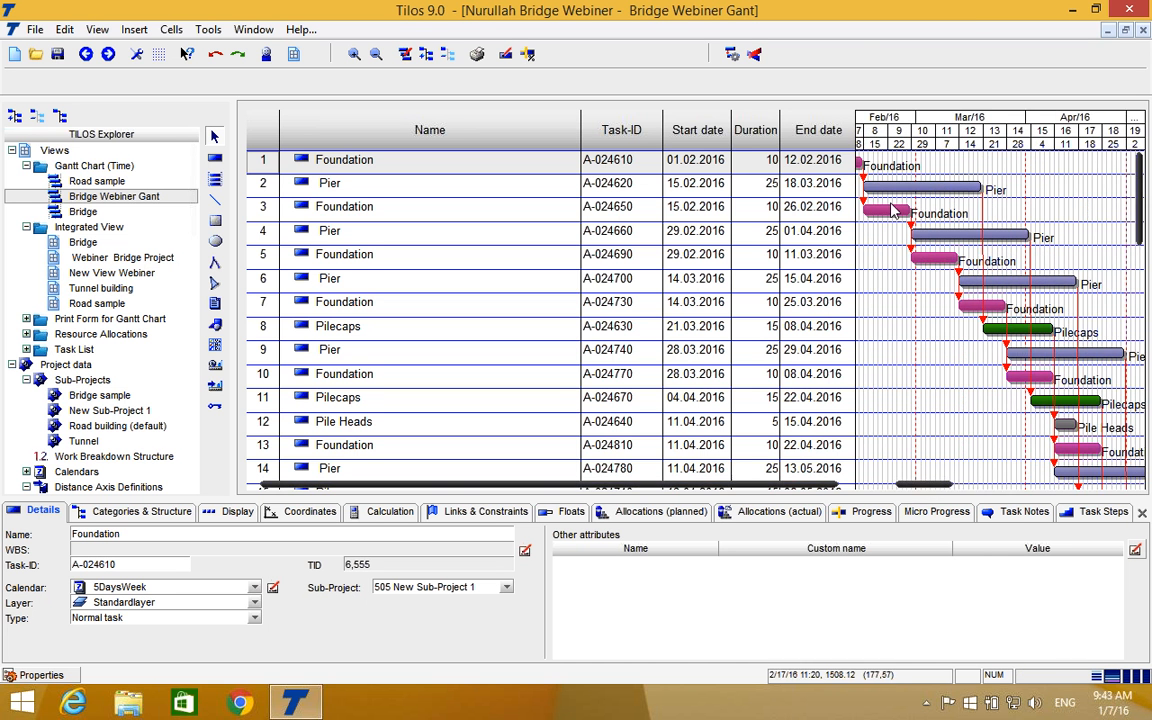
Narrow the End date column and the Bridge Webiner Gant table area to widen the bar chart, with February 2016 in view.
{"action": "left_click_drag", "start_coordinate": [855, 130], "coordinate": [728, 134]}
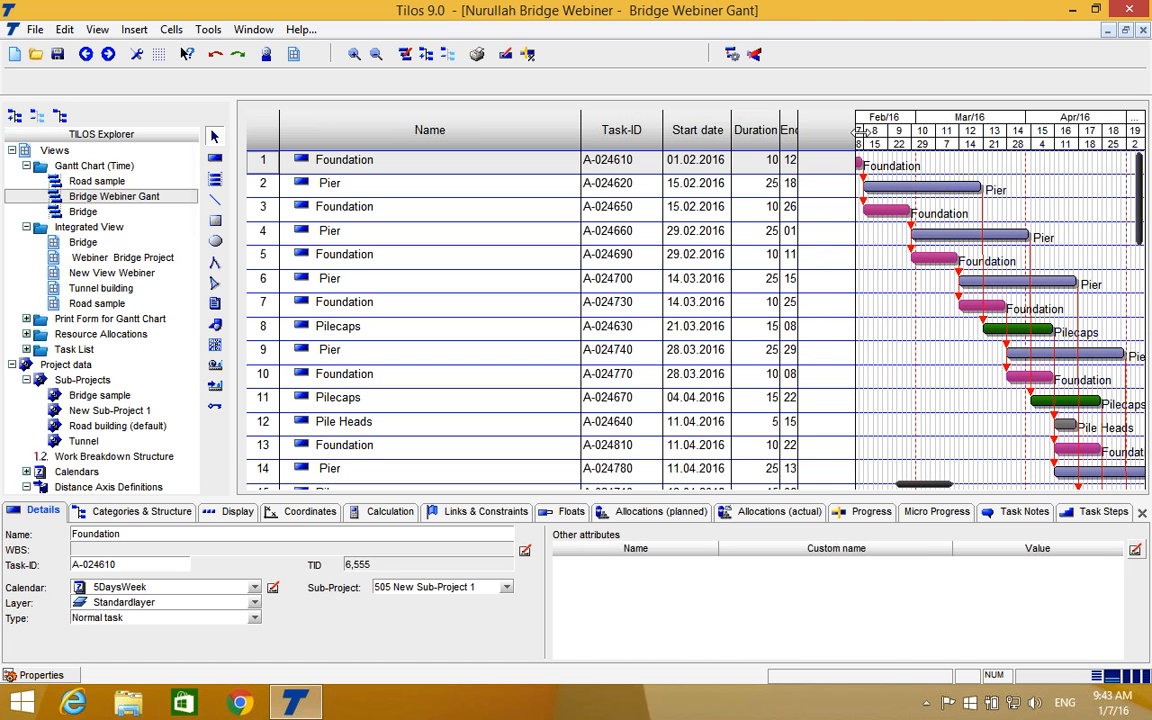
{"action": "left_click_drag", "start_coordinate": [822, 130], "coordinate": [777, 130]}
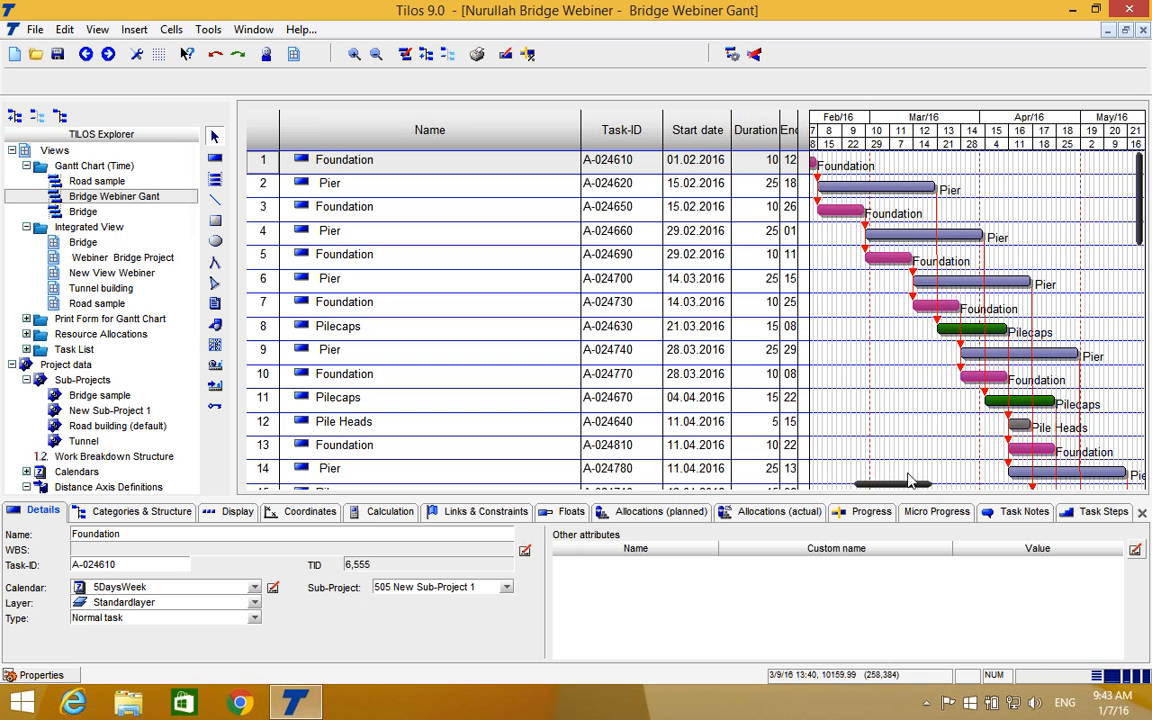
{"action": "left_click_drag", "start_coordinate": [896, 488], "coordinate": [882, 488]}
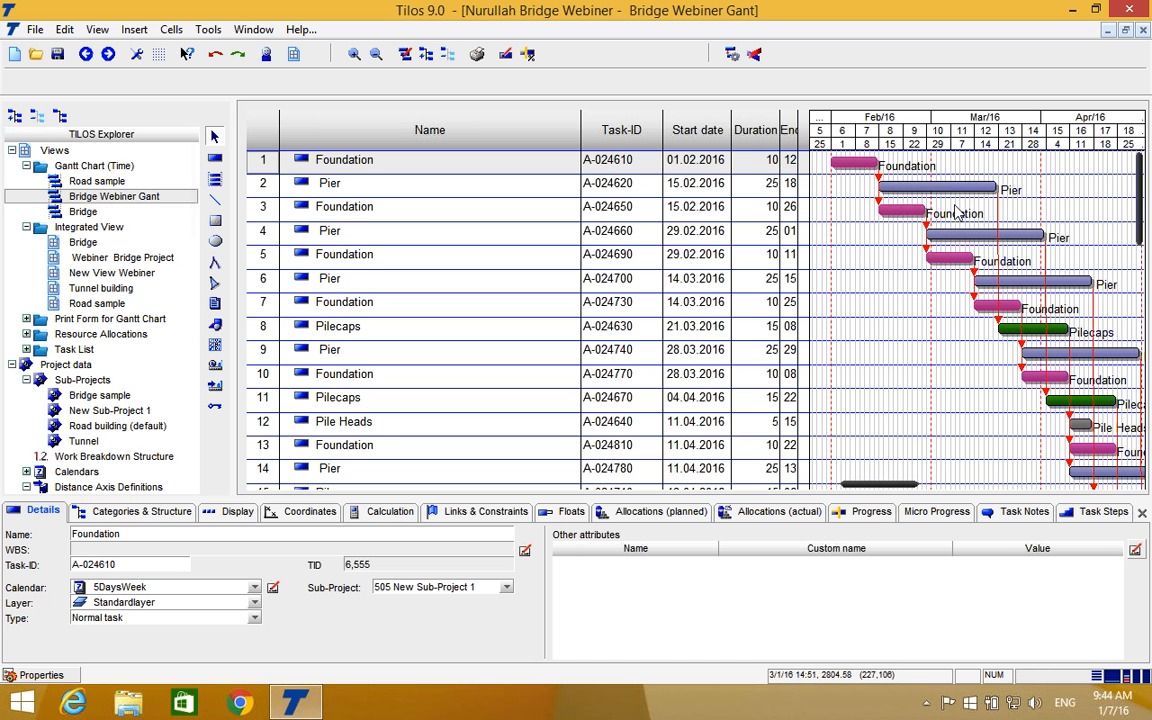
Examine the pier task bars down the Bridge Webiner Gant chart and select the Bridge segements bar.
{"action": "scroll", "coordinate": [948, 337], "scroll_direction": "down", "scroll_amount": 3}
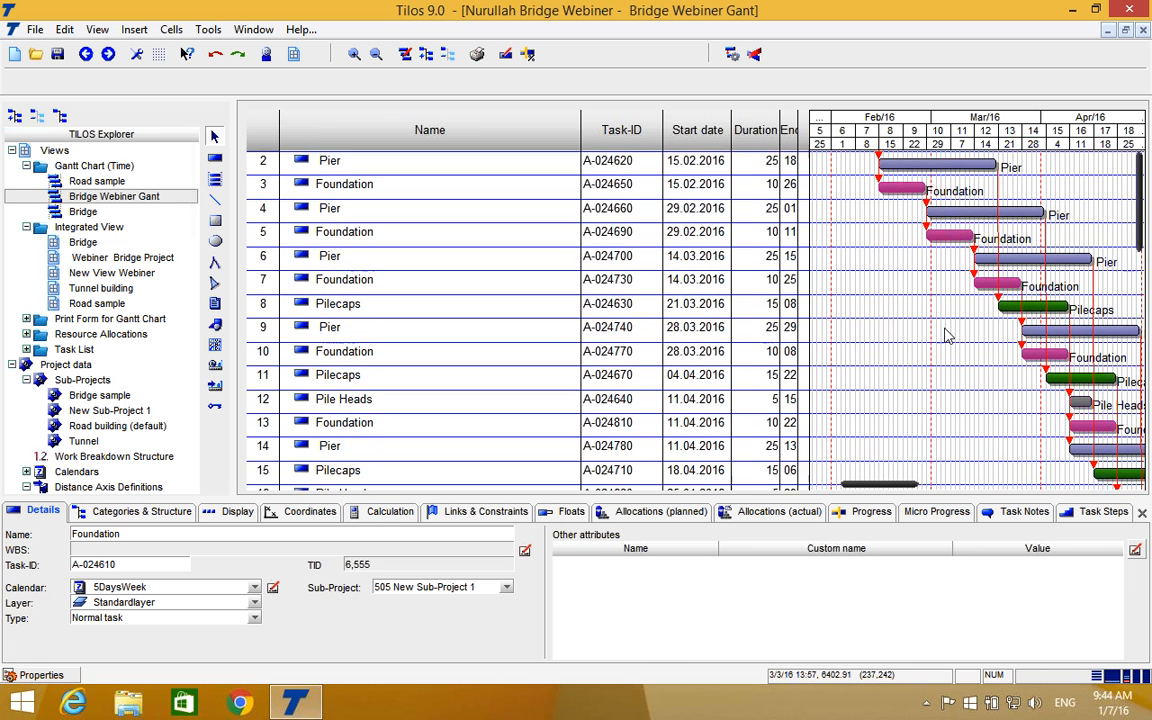
{"action": "scroll", "coordinate": [948, 337], "scroll_direction": "down", "scroll_amount": 2}
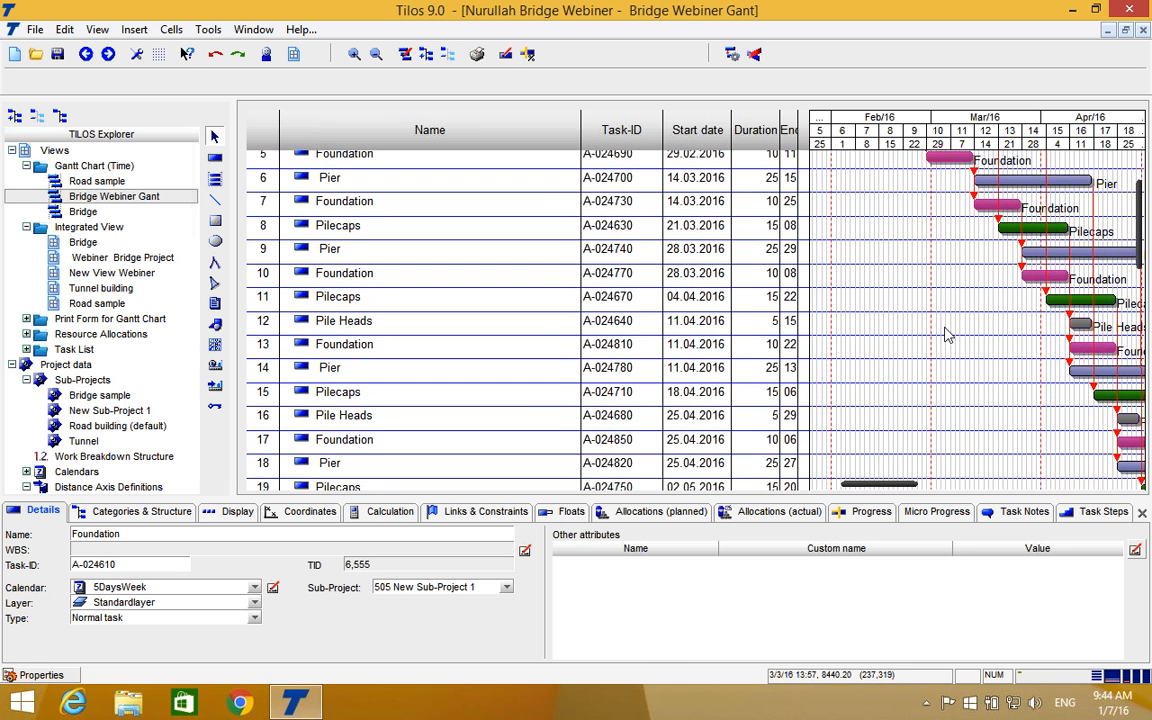
{"action": "scroll", "coordinate": [948, 337], "scroll_direction": "down", "scroll_amount": 1}
{"action": "scroll", "coordinate": [948, 337], "scroll_direction": "down", "scroll_amount": 2}
{"action": "left_click_drag", "start_coordinate": [872, 487], "coordinate": [938, 478]}
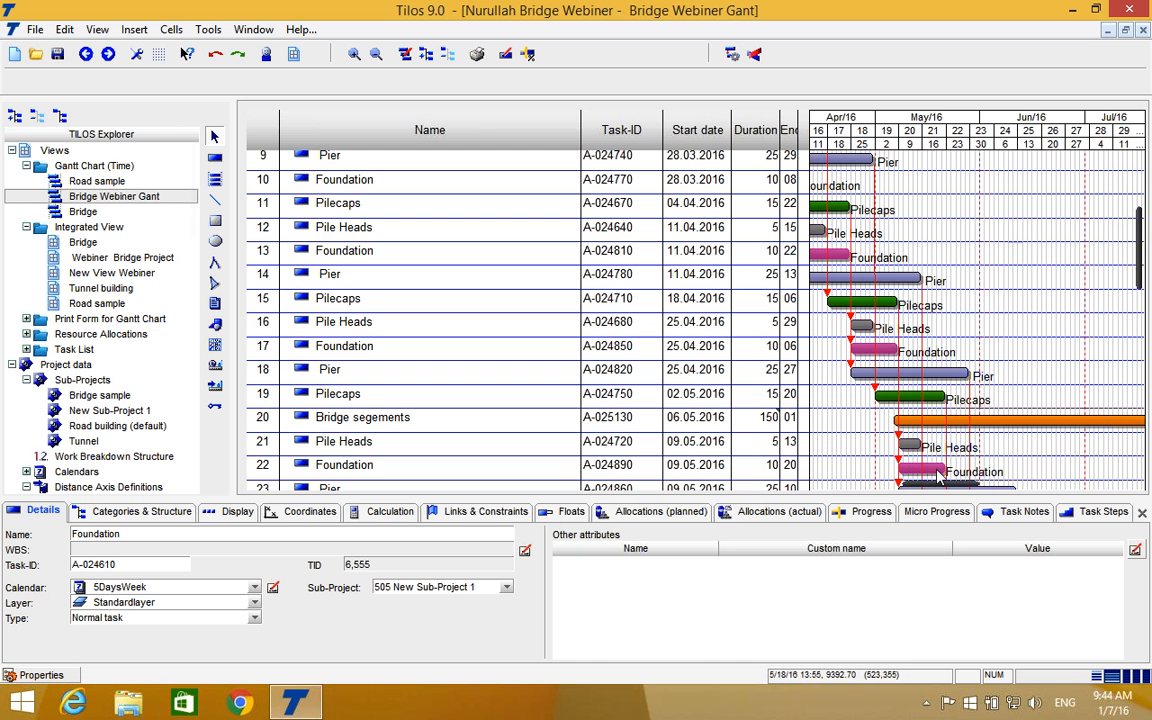
{"action": "scroll", "coordinate": [938, 478], "scroll_direction": "down", "scroll_amount": 2}
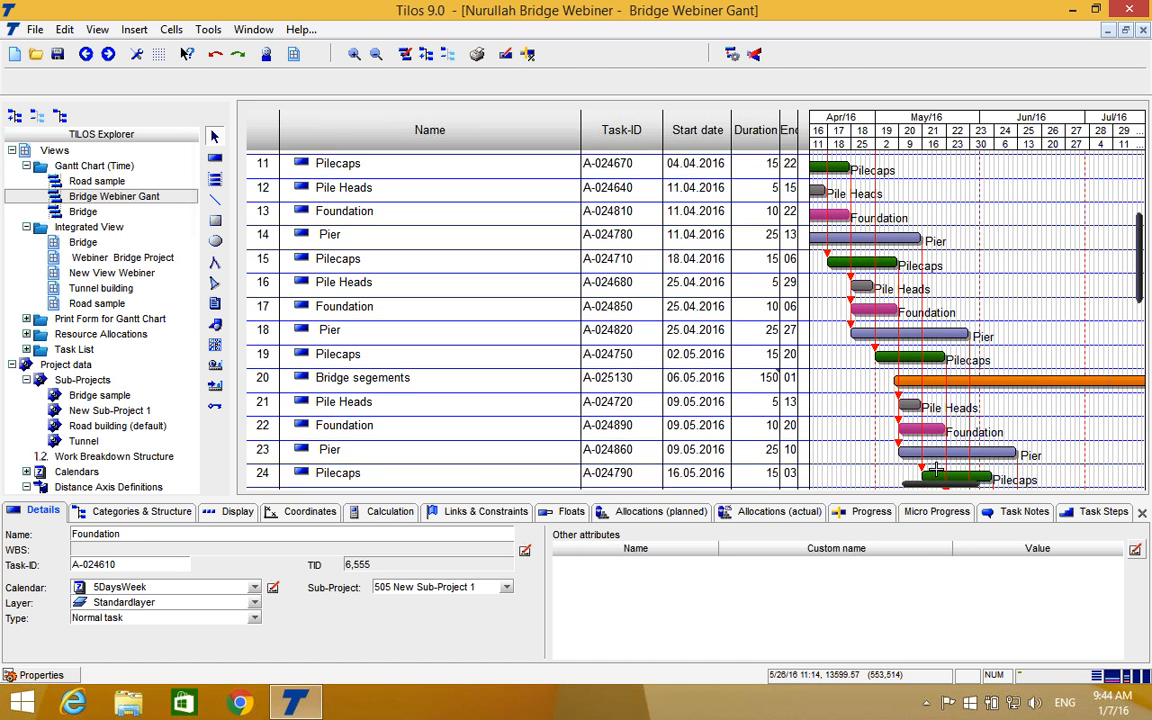
{"action": "left_click", "coordinate": [937, 470]}
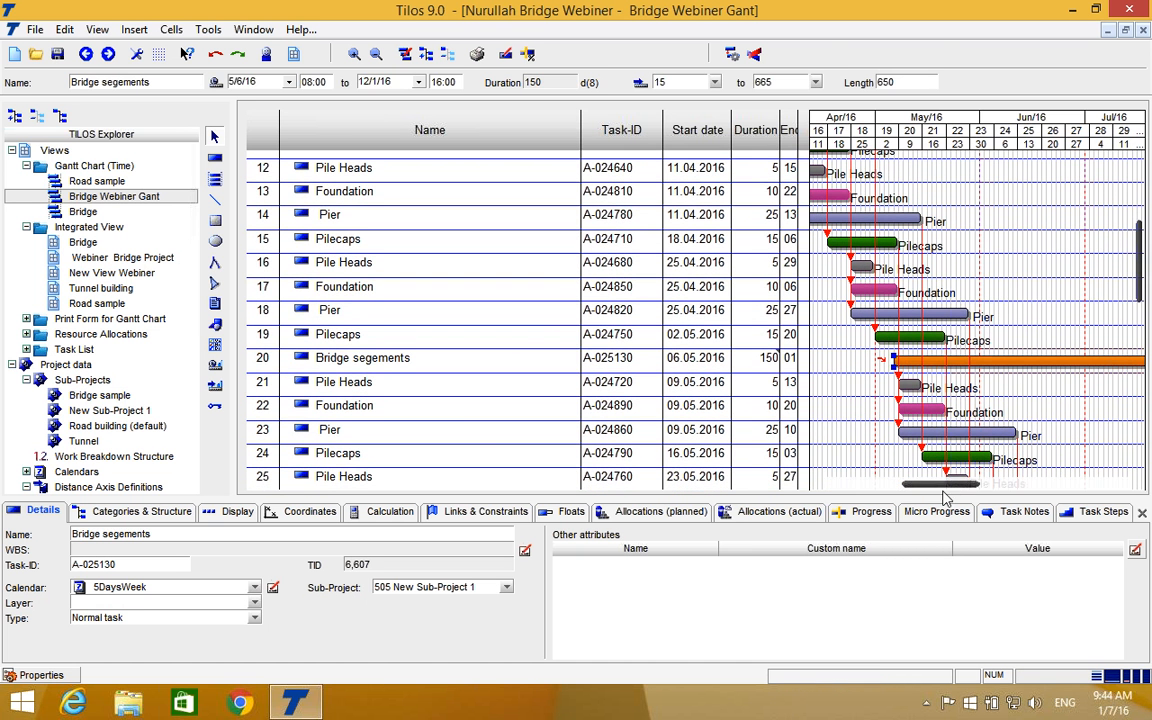
{"action": "left_click_drag", "start_coordinate": [955, 490], "coordinate": [930, 493]}
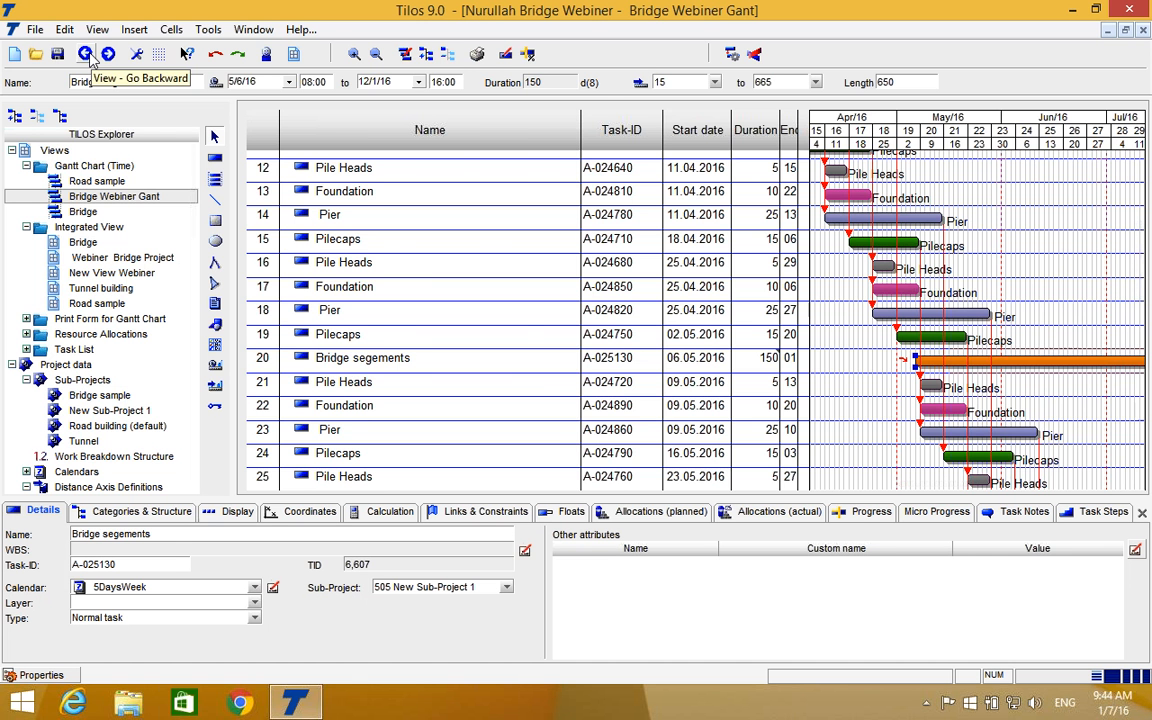
Return to the Webiner Bridge Project view and move the Bridge segements task earlier to start on 4/8/16.
{"action": "left_click", "coordinate": [86, 54]}
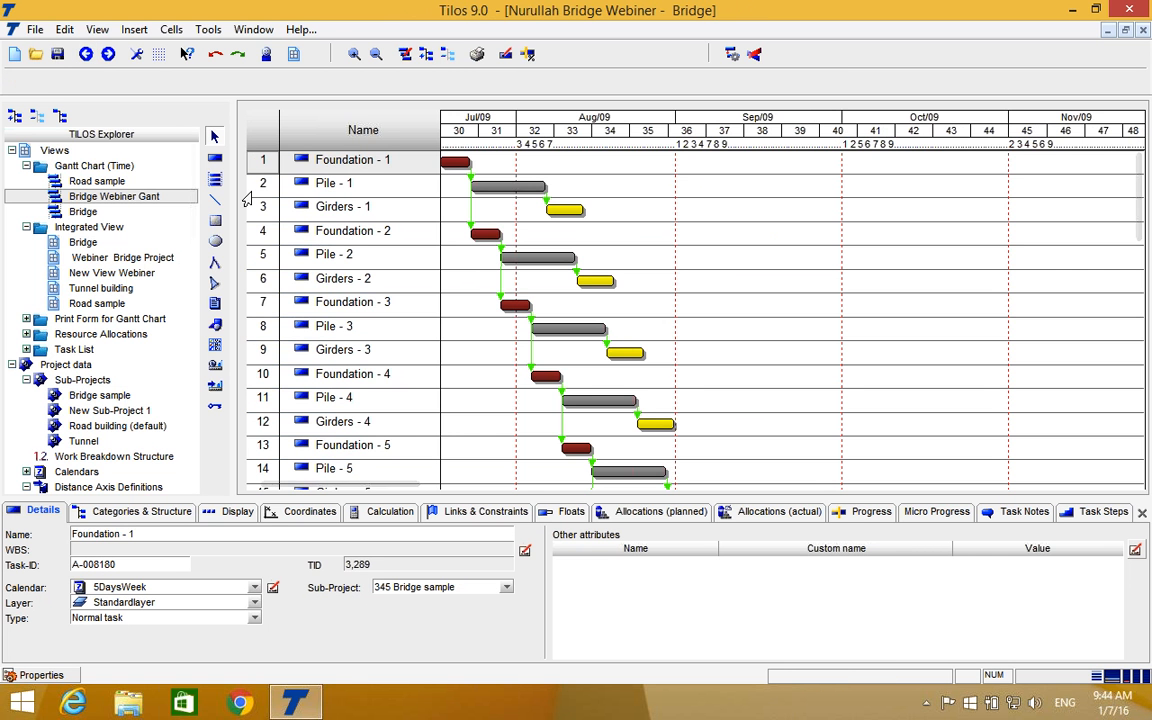
{"action": "double_click", "coordinate": [76, 256]}
{"action": "left_click", "coordinate": [607, 308]}
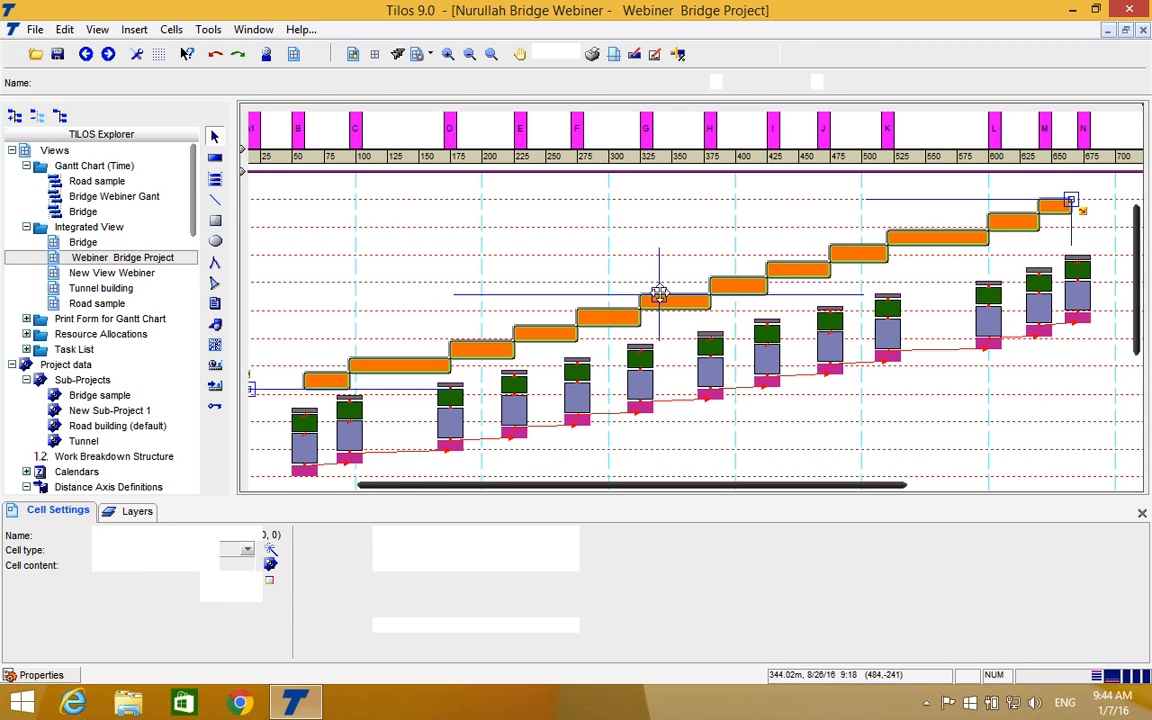
{"action": "left_click_drag", "start_coordinate": [659, 296], "coordinate": [659, 325]}
{"action": "left_click_drag", "start_coordinate": [635, 486], "coordinate": [605, 490]}
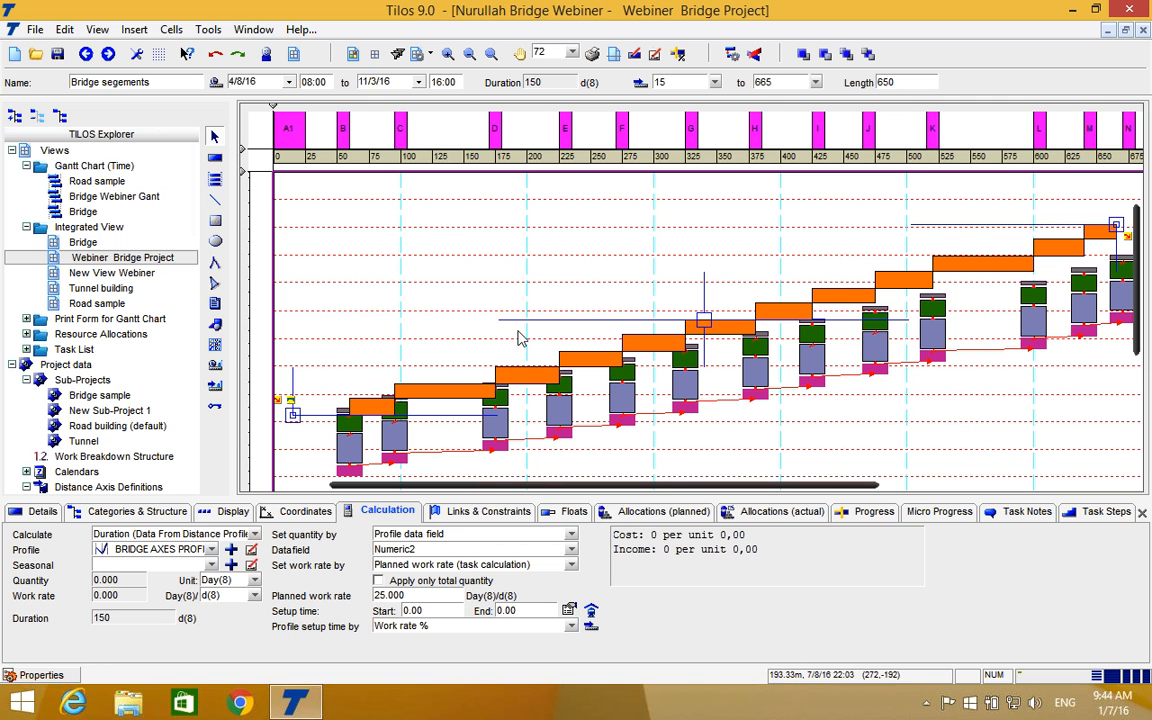
Open the Bridge Webiner Gant view and select the Bridge segements bar to check its position among the pier tasks.
{"action": "double_click", "coordinate": [102, 199]}
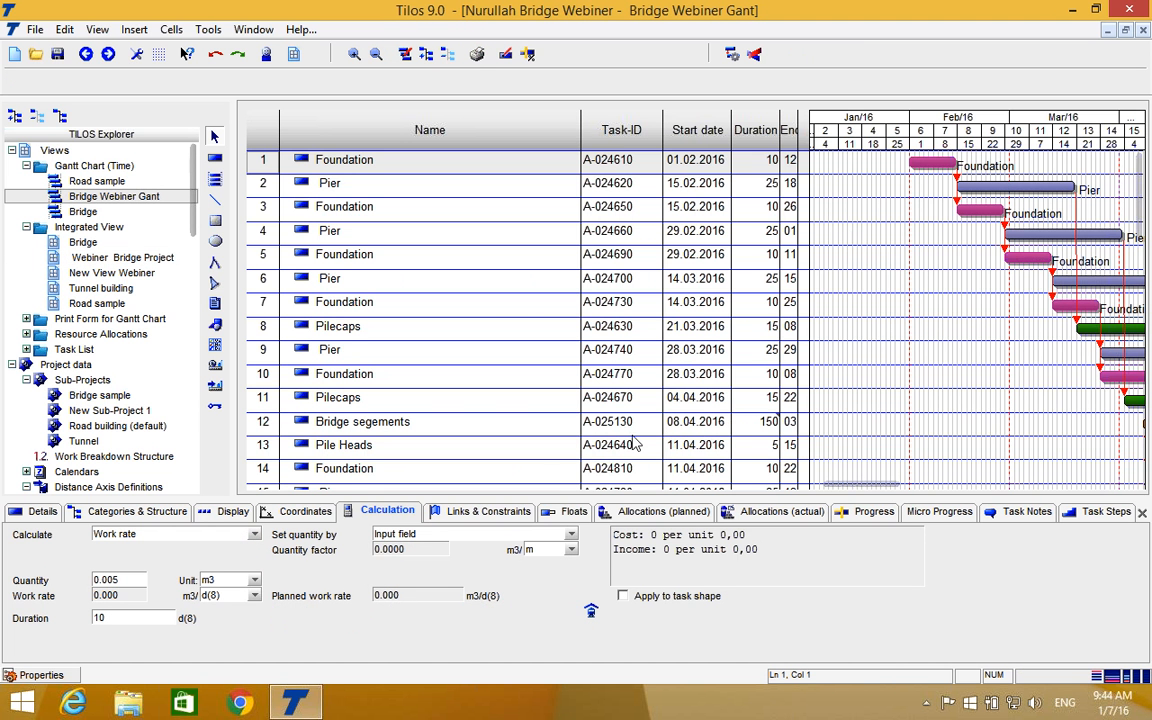
{"action": "scroll", "coordinate": [892, 355], "scroll_direction": "down", "scroll_amount": 1}
{"action": "left_click_drag", "start_coordinate": [866, 485], "coordinate": [926, 486]}
{"action": "left_click", "coordinate": [969, 396]}
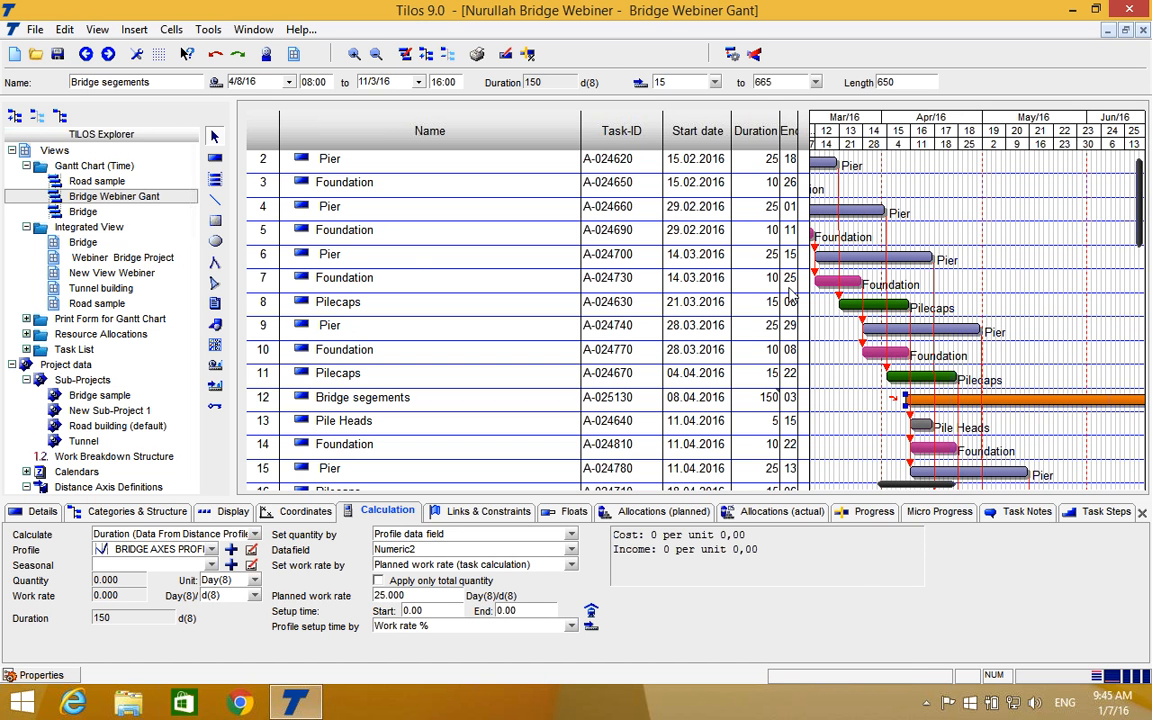
In the Webiner Bridge Project view, enable Consider for Clash detection in the Bridge segements task's links and constraints.
{"action": "double_click", "coordinate": [90, 259]}
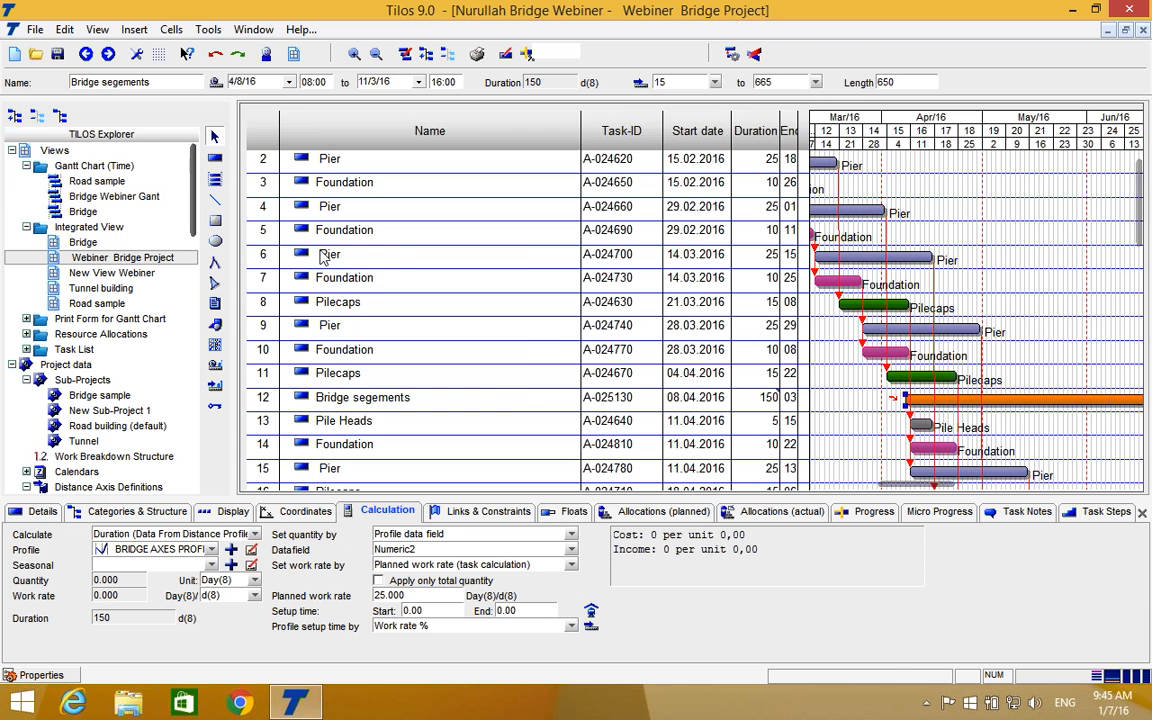
{"action": "left_click", "coordinate": [530, 320]}
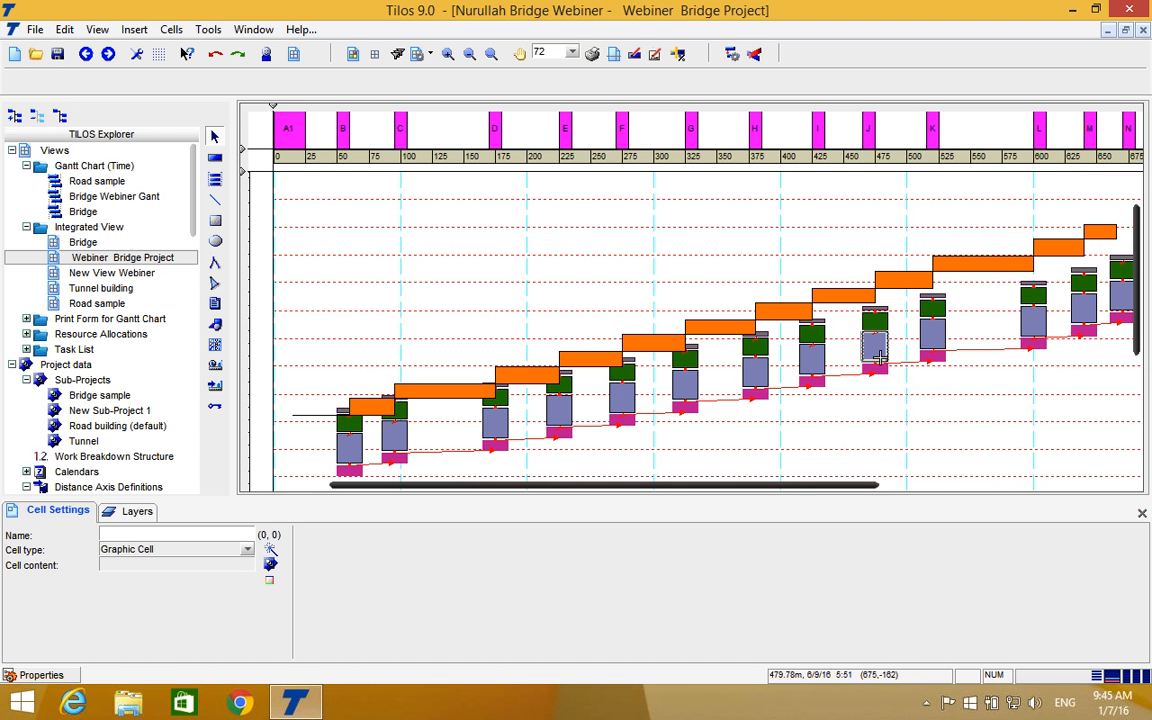
{"action": "left_click", "coordinate": [735, 322]}
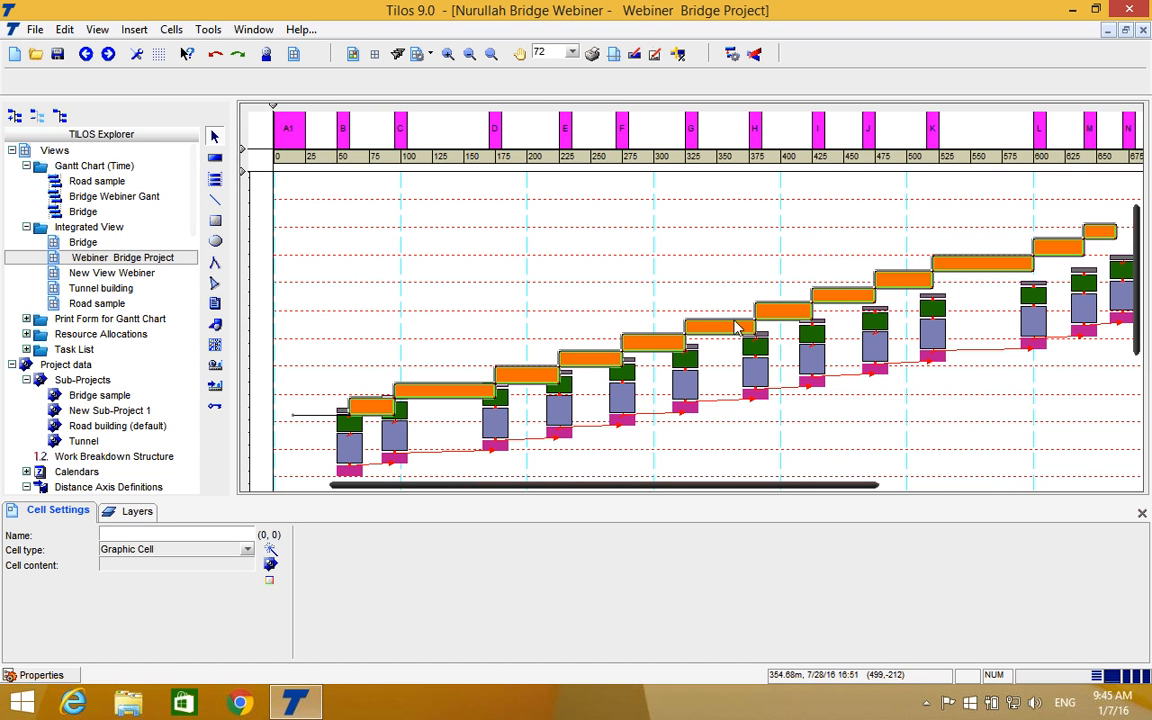
{"action": "left_click", "coordinate": [583, 362]}
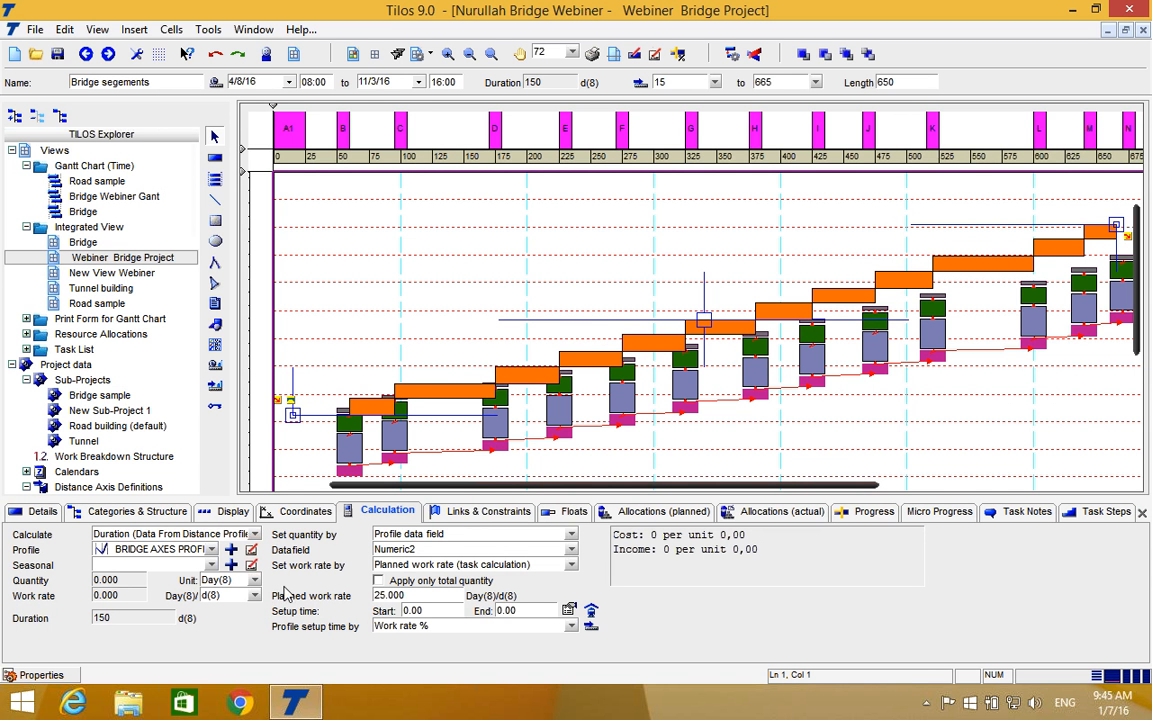
{"action": "left_click", "coordinate": [298, 511]}
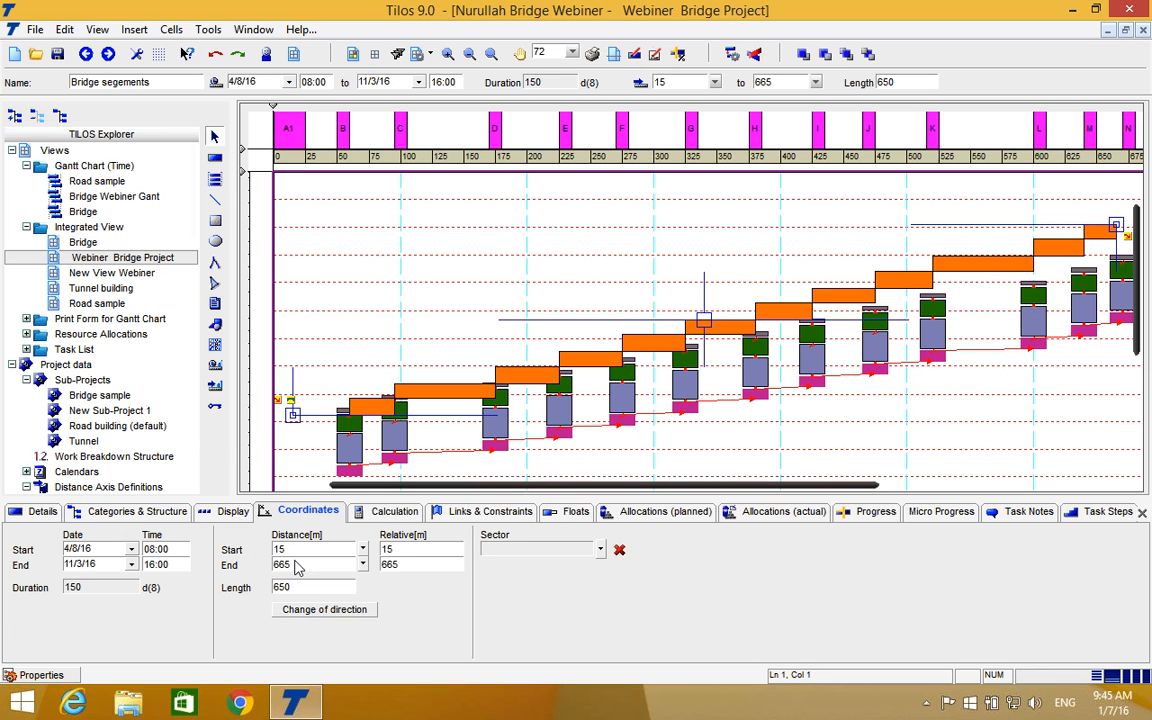
{"action": "left_click", "coordinate": [478, 512]}
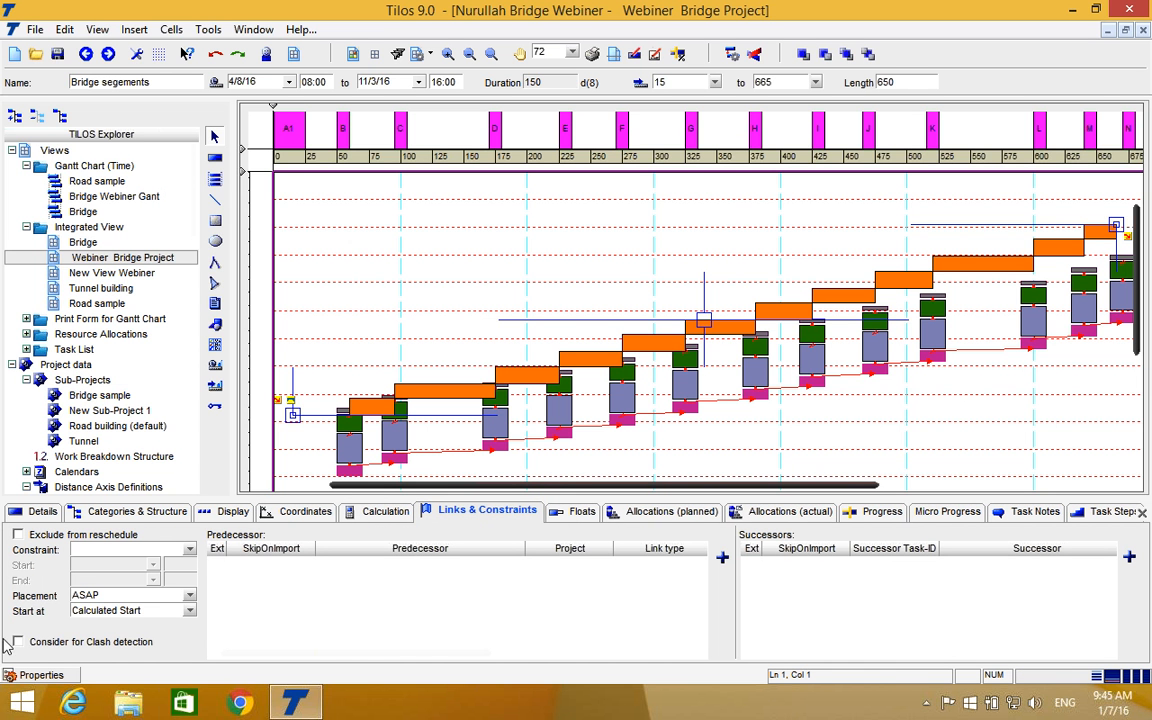
{"action": "left_click", "coordinate": [17, 642]}
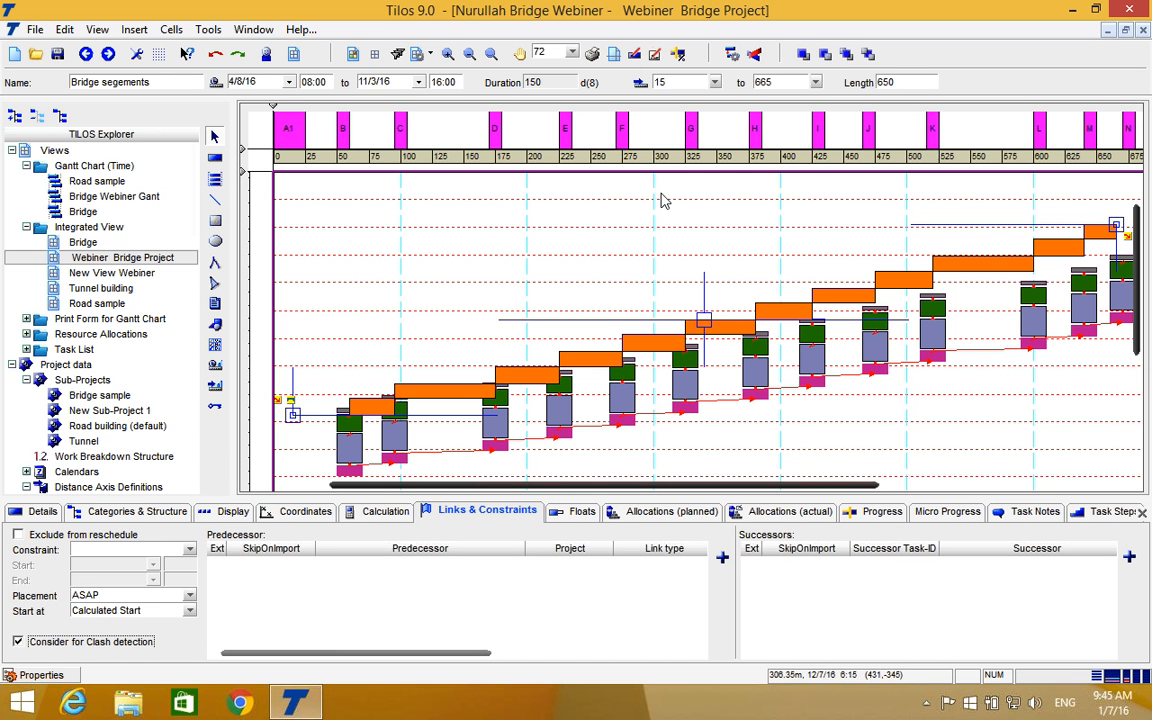
Run task clash detection, read through the report's Bridge segements clashes and close it.
{"action": "left_click", "coordinate": [755, 54]}
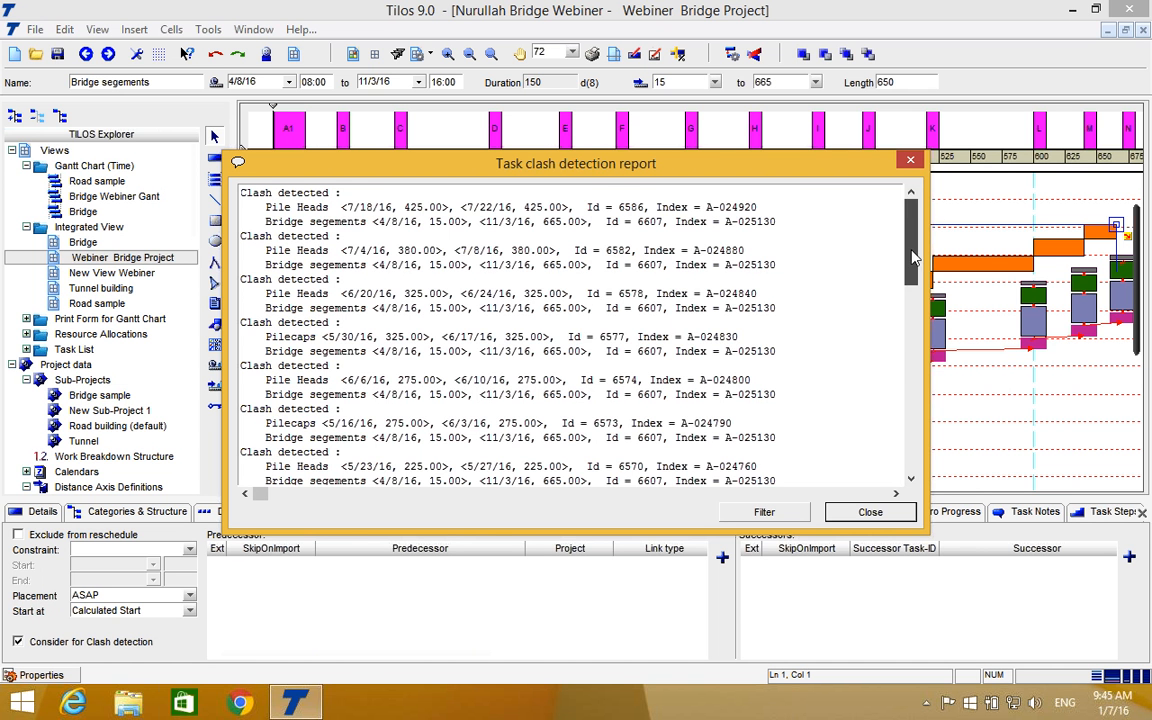
{"action": "left_click_drag", "start_coordinate": [912, 240], "coordinate": [912, 278]}
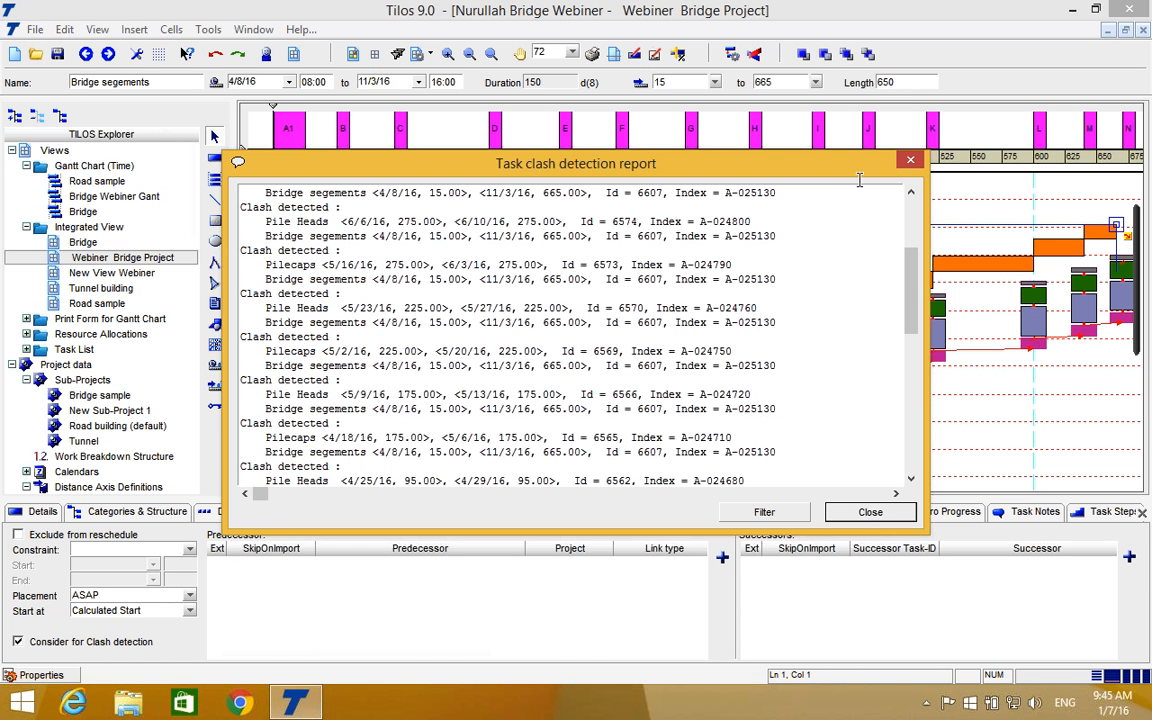
{"action": "left_click", "coordinate": [910, 160]}
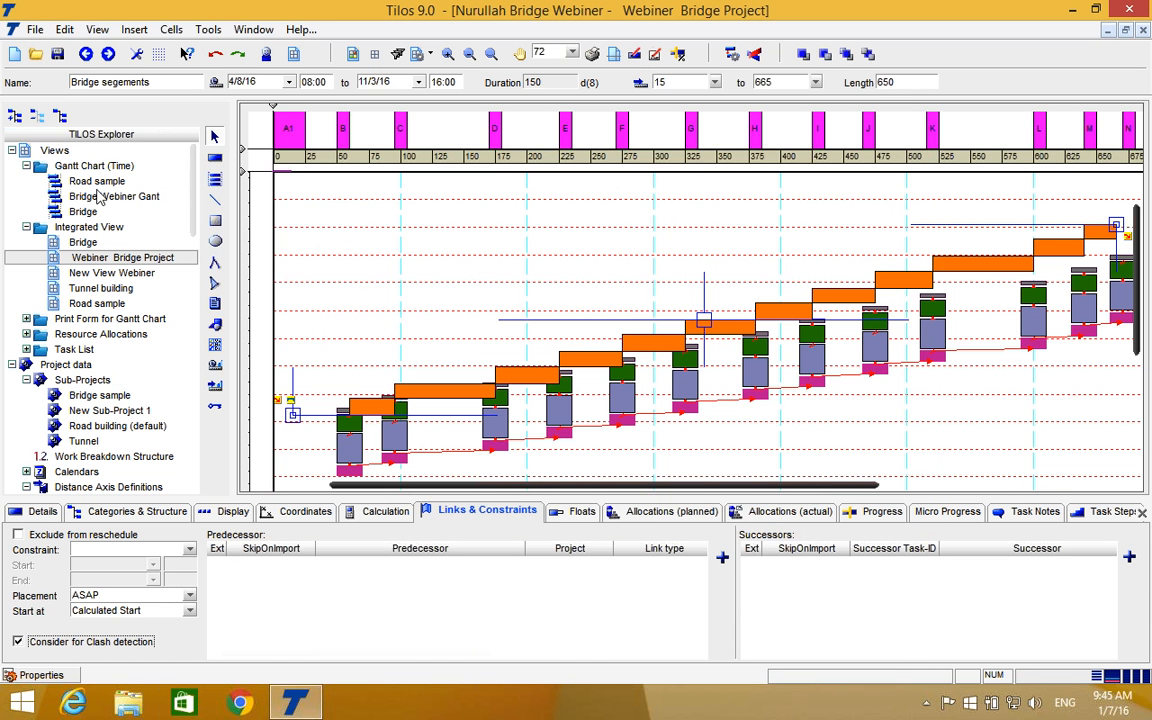
Examine the Bridge segements bar against the Pilecaps and Pile Heads bars in the Bridge Webiner Gant view.
{"action": "double_click", "coordinate": [100, 196]}
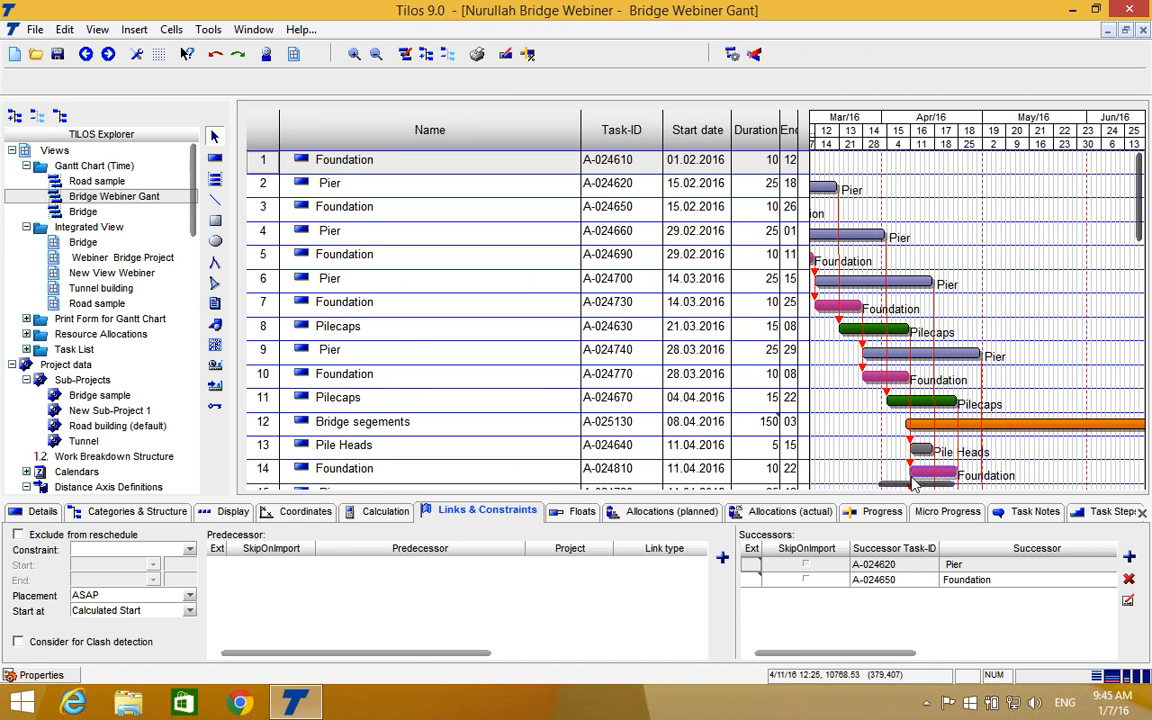
{"action": "left_click_drag", "start_coordinate": [908, 487], "coordinate": [913, 488]}
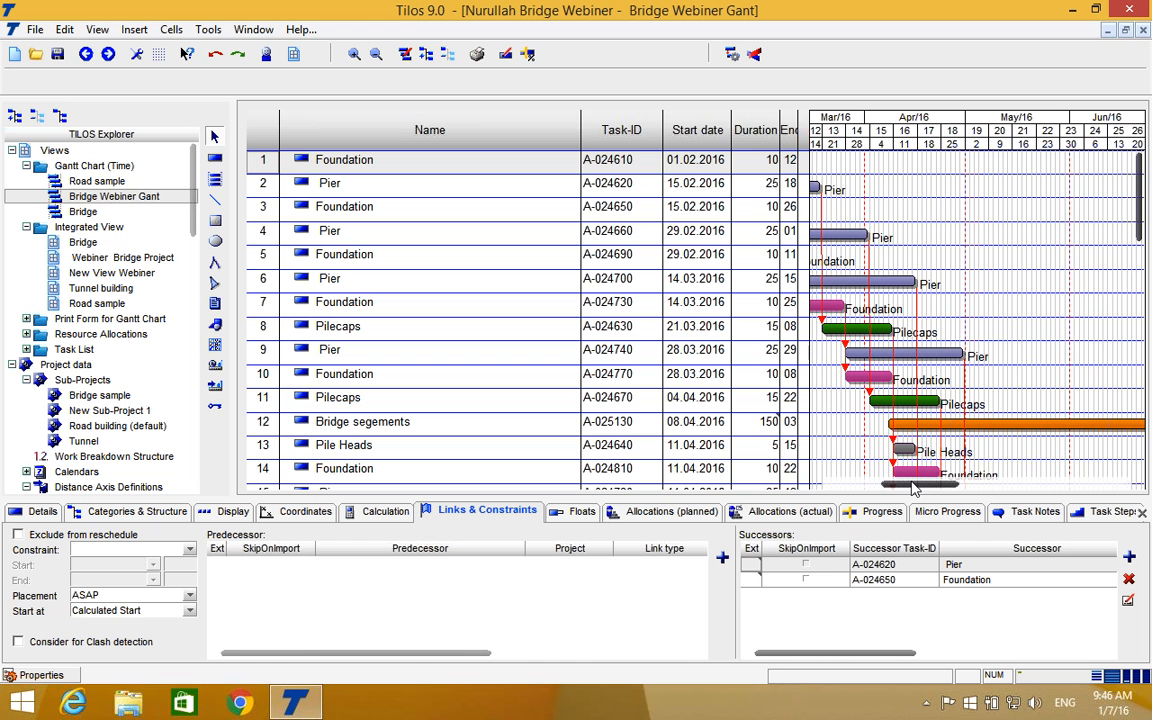
{"action": "left_click_drag", "start_coordinate": [913, 487], "coordinate": [915, 487]}
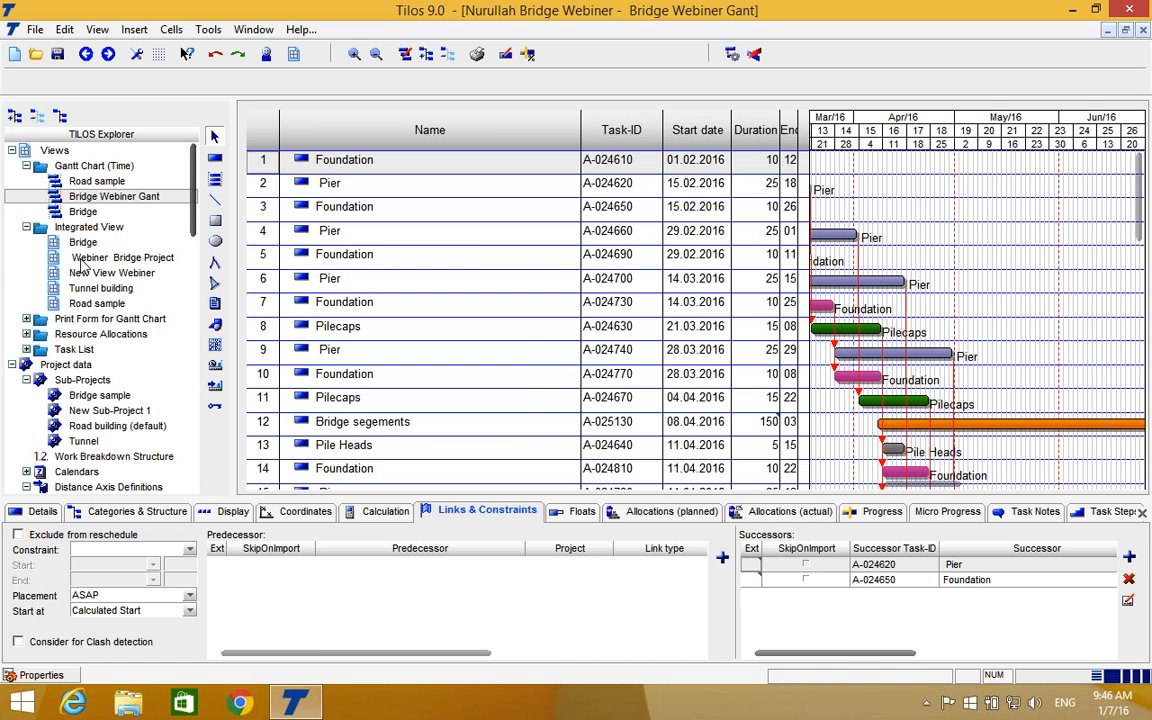
Reopen the Webiner Bridge Project view, select the Bridge segements task and repeat the clash detection, closing its report after review.
{"action": "double_click", "coordinate": [88, 258]}
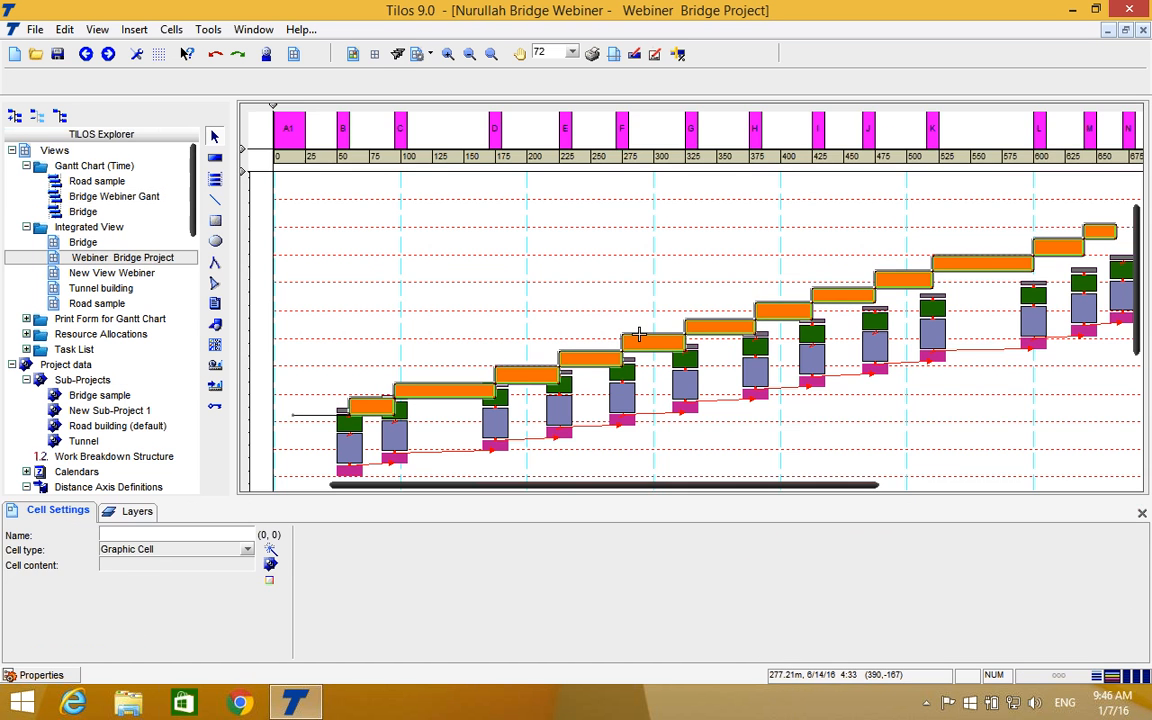
{"action": "left_click", "coordinate": [638, 336]}
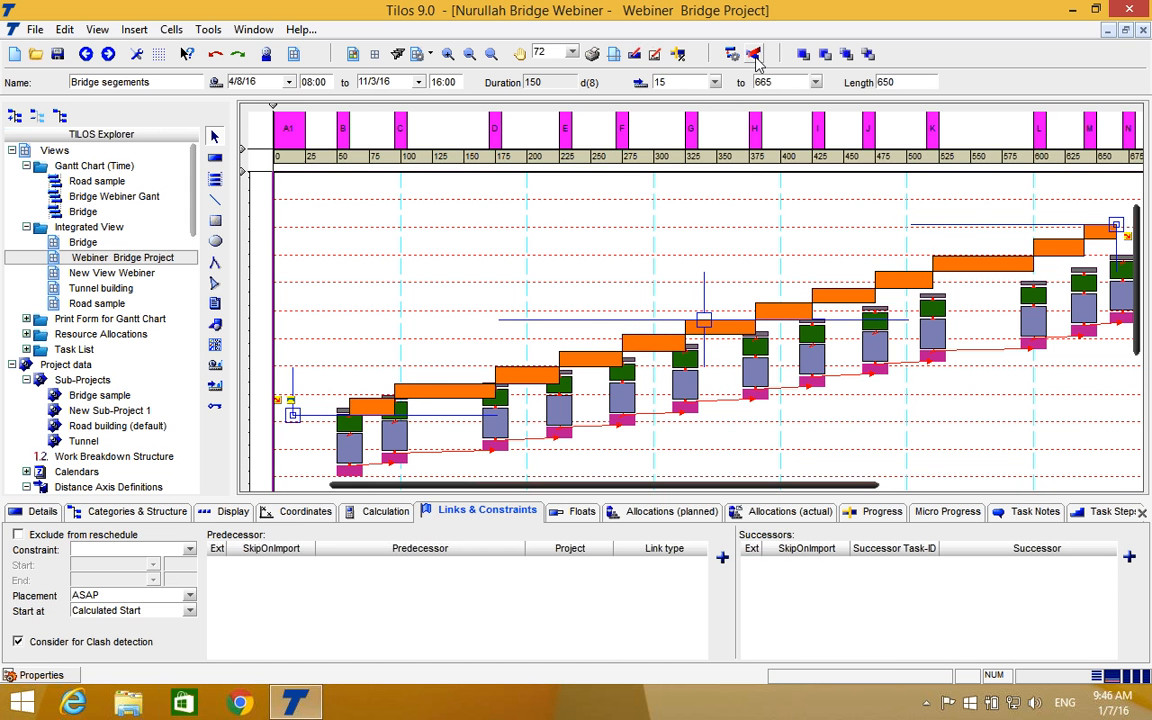
{"action": "left_click", "coordinate": [756, 58]}
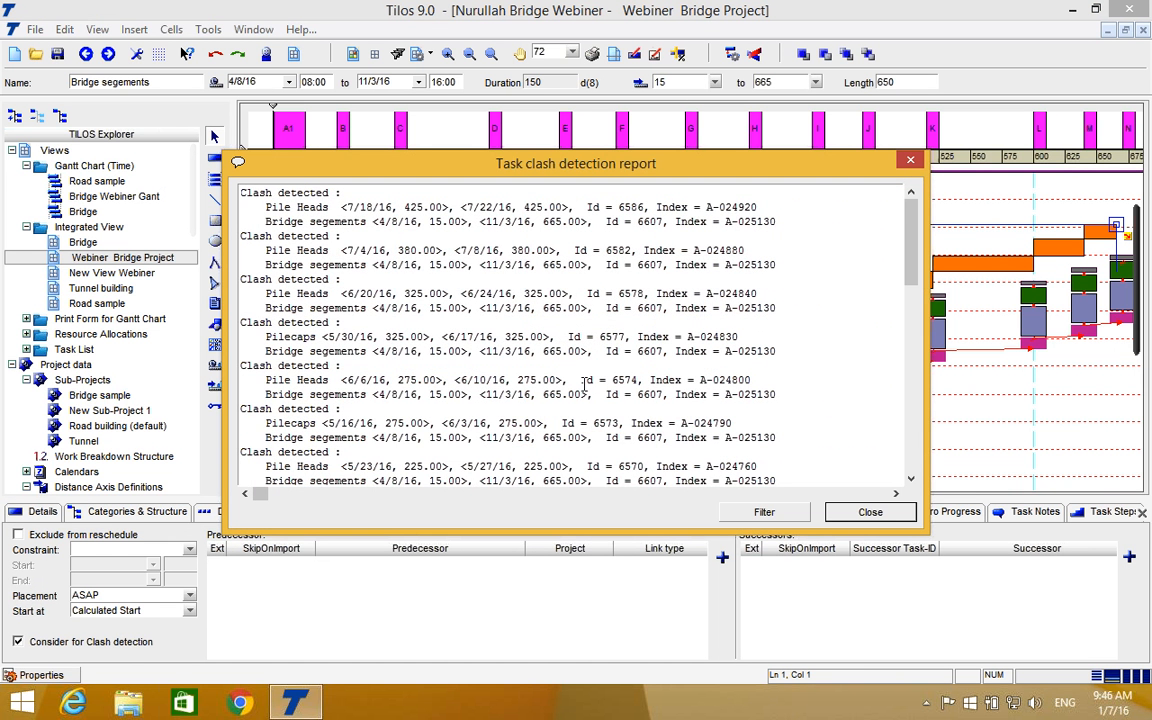
{"action": "left_click", "coordinate": [910, 160]}
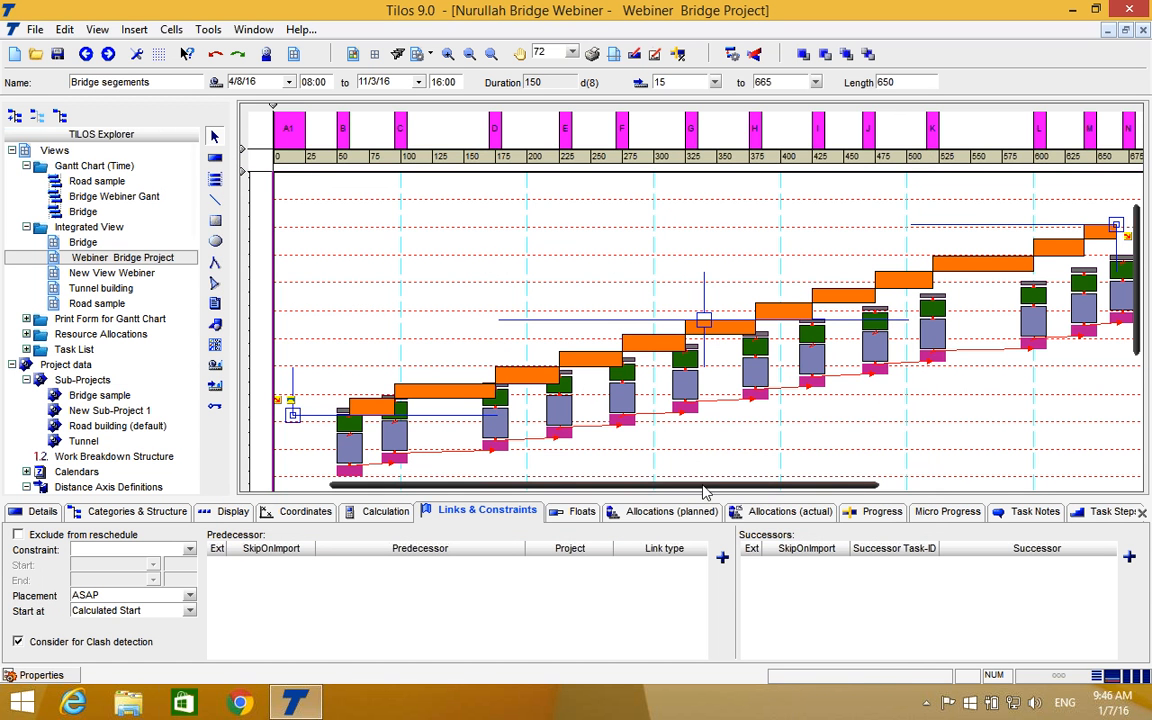
Shift the Bridge segements task to start on 5/2/16 at 15 m, above the pier tasks, and rerun clash detection.
{"action": "left_click_drag", "start_coordinate": [689, 487], "coordinate": [650, 487]}
{"action": "left_click", "coordinate": [768, 318]}
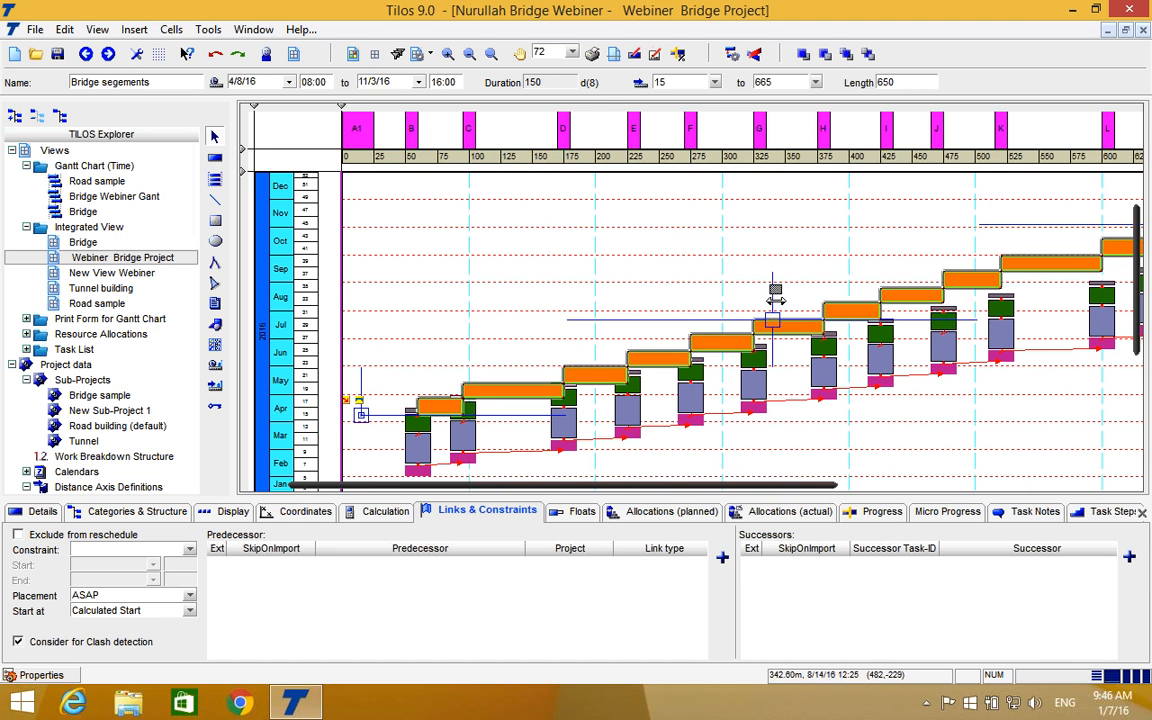
{"action": "left_click_drag", "start_coordinate": [771, 316], "coordinate": [771, 304]}
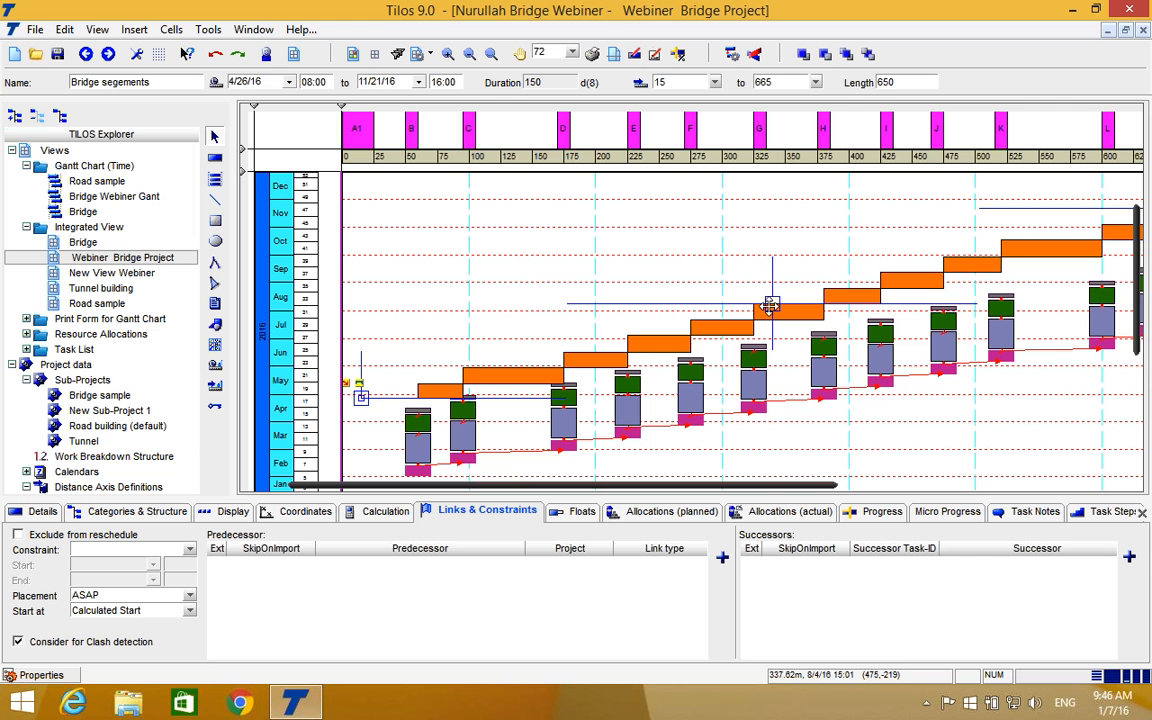
{"action": "left_click_drag", "start_coordinate": [771, 304], "coordinate": [771, 300]}
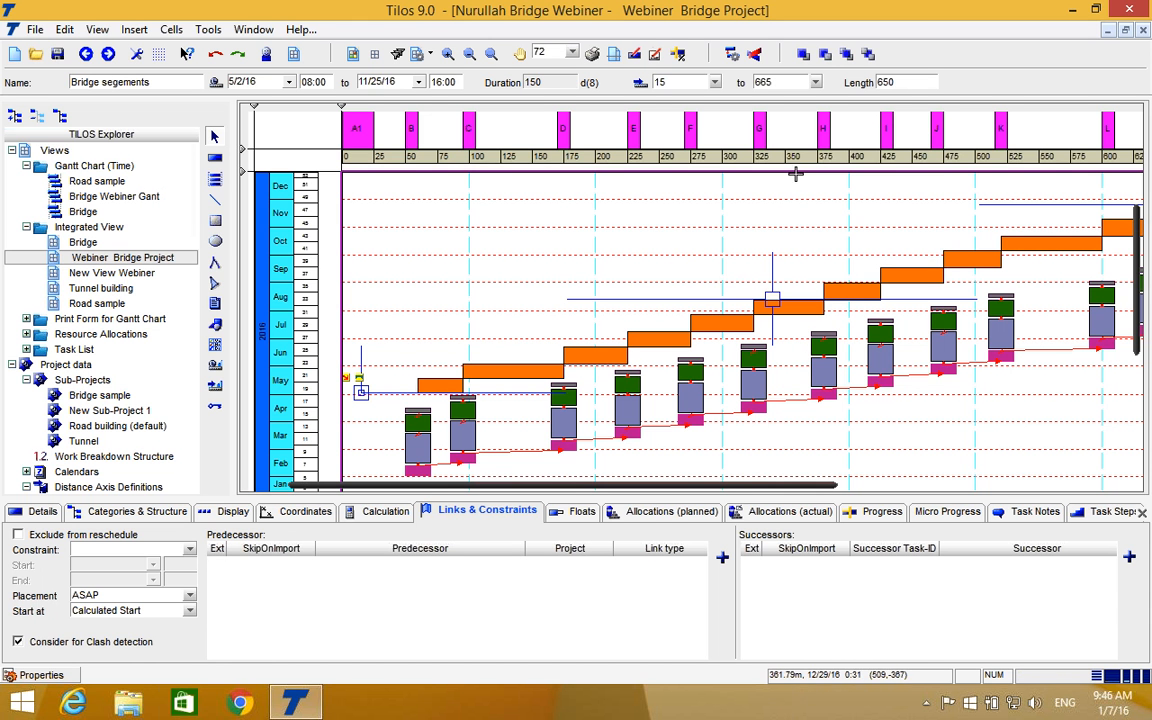
{"action": "left_click", "coordinate": [755, 55]}
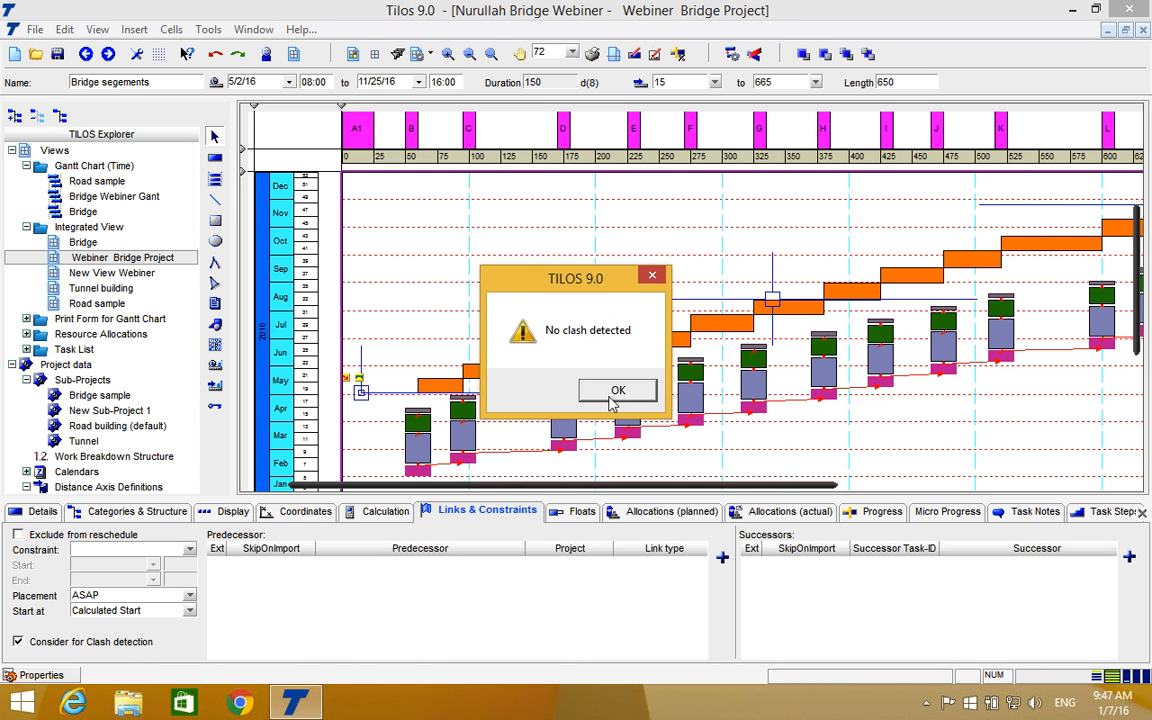
Dismiss the clash detection result and review the Bridge segements task among the pier tasks in the Bridge Webiner Gant view.
{"action": "left_click", "coordinate": [612, 398]}
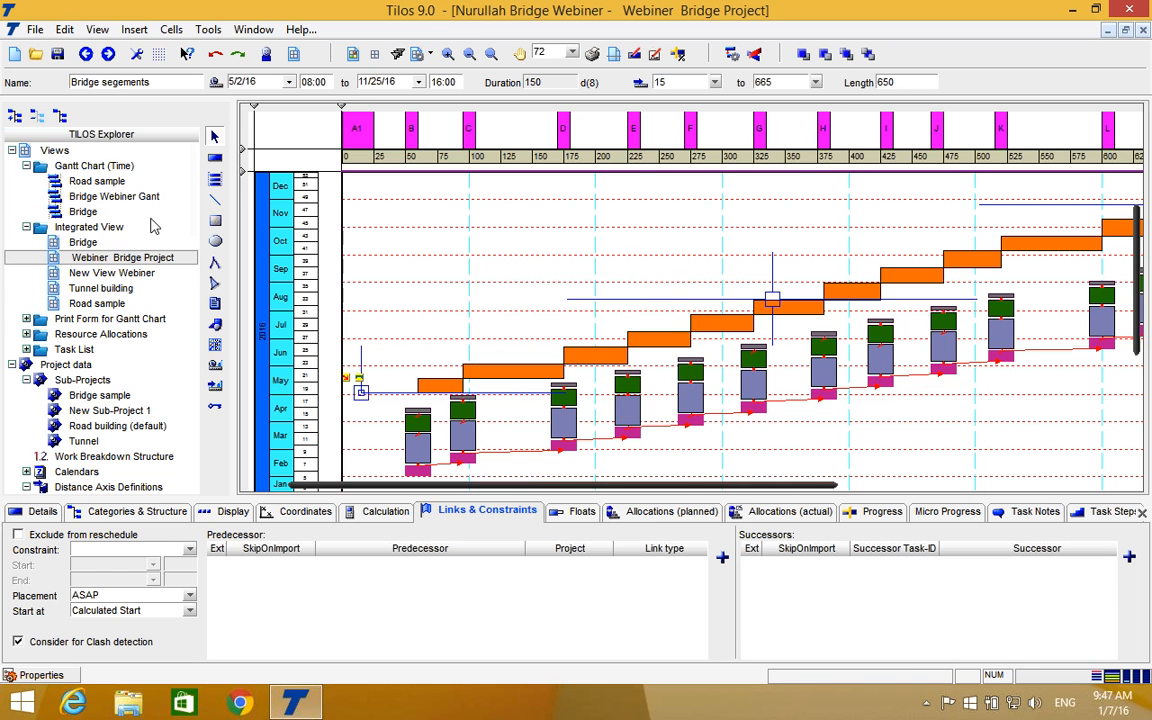
{"action": "double_click", "coordinate": [103, 197]}
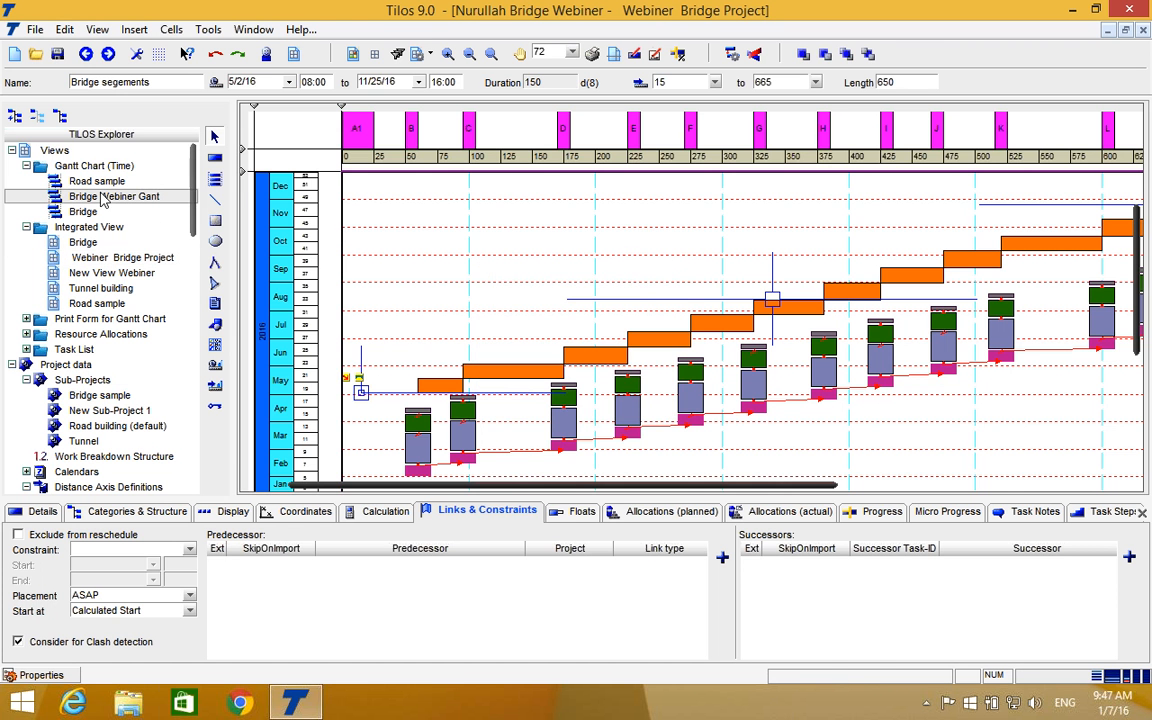
{"action": "scroll", "coordinate": [643, 344], "scroll_direction": "down", "scroll_amount": 2}
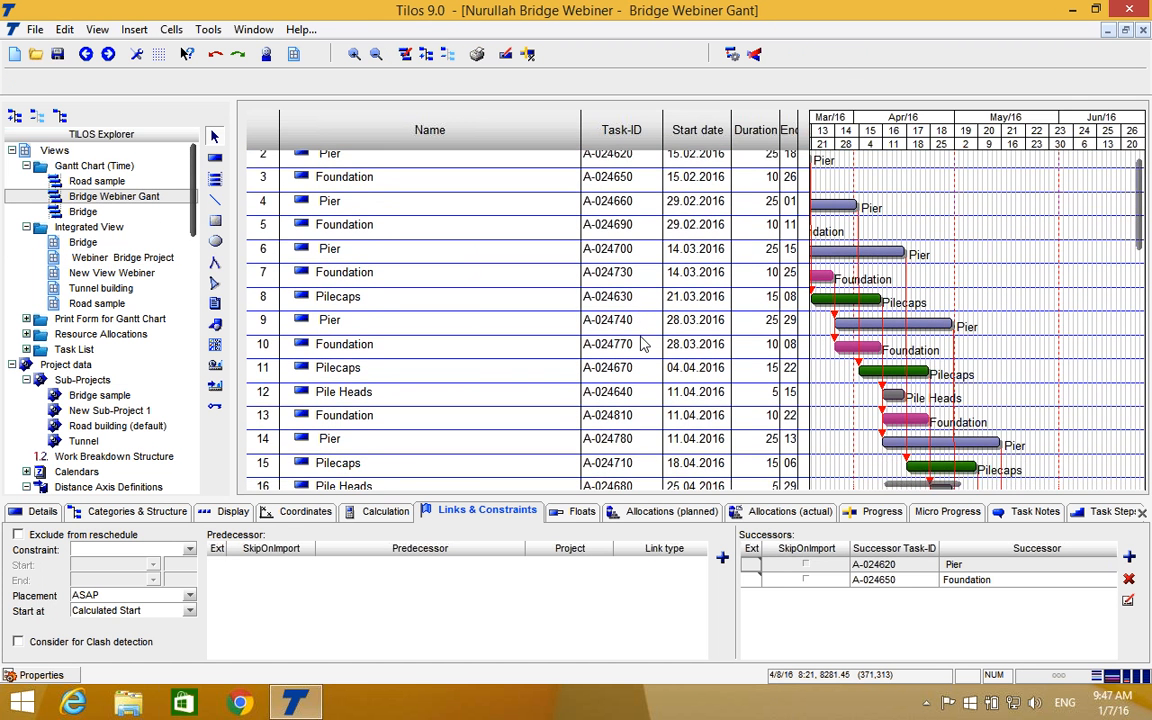
{"action": "scroll", "coordinate": [643, 344], "scroll_direction": "down", "scroll_amount": 4}
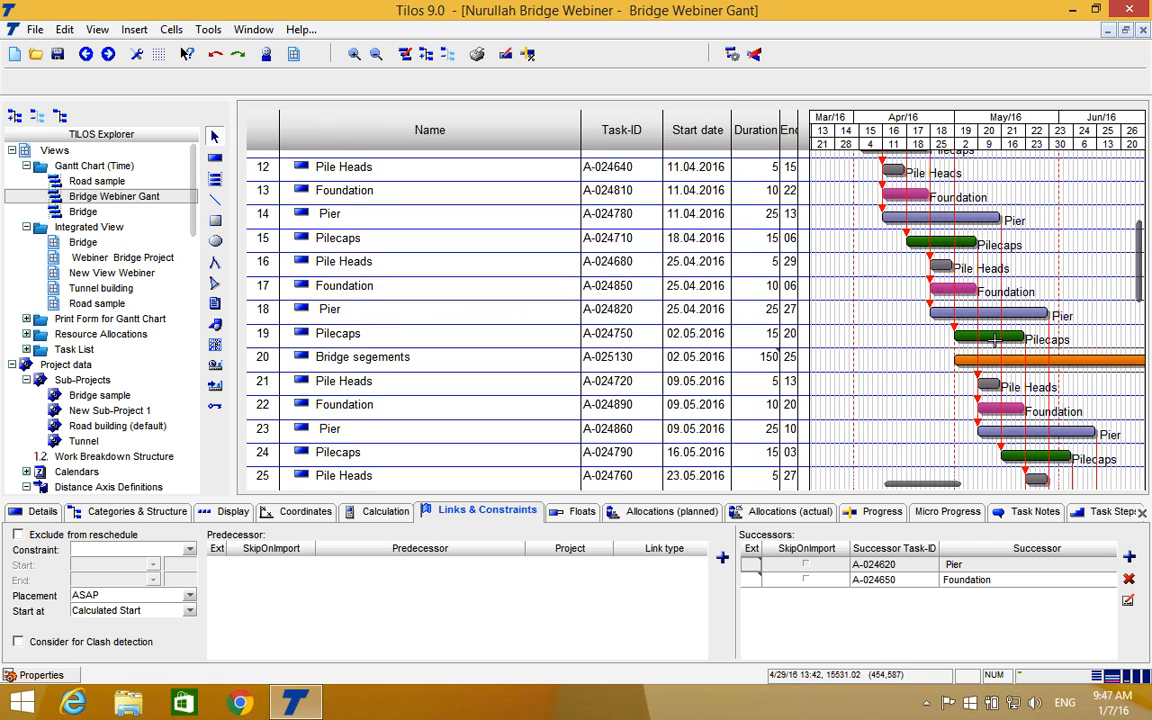
{"action": "scroll", "coordinate": [1025, 345], "scroll_direction": "down", "scroll_amount": 1}
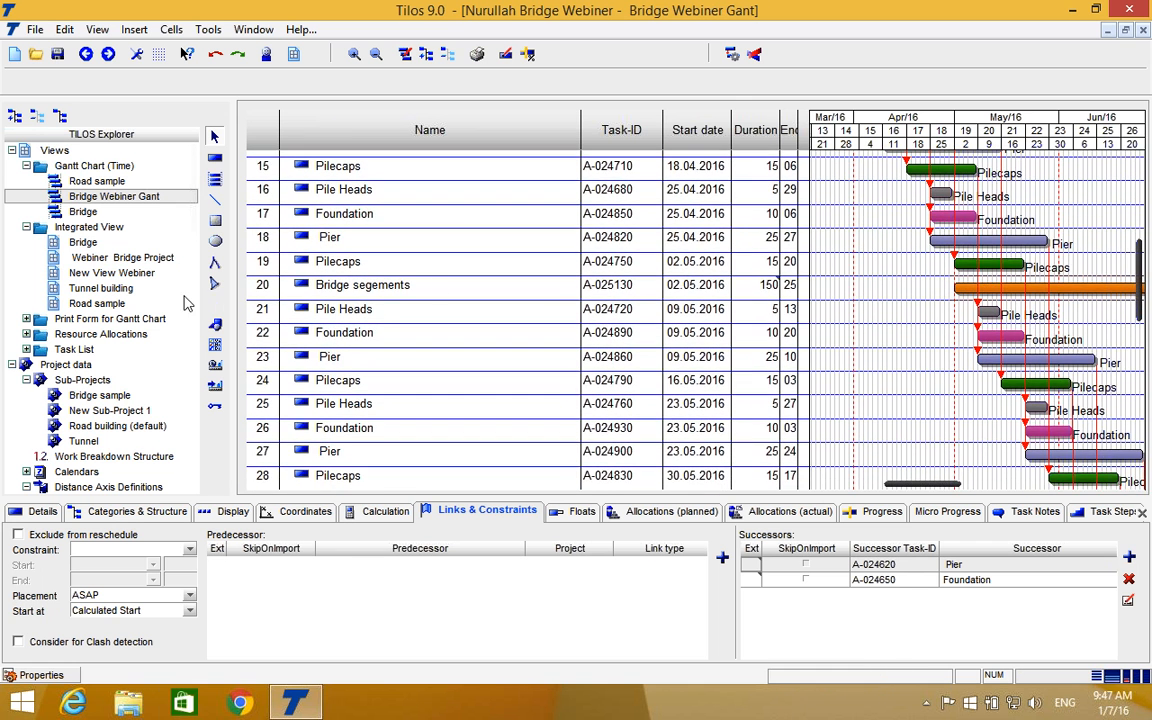
Return to the Webiner Bridge Project view and examine the resource histograms and header area beyond the 700 m end of the distance axis.
{"action": "double_click", "coordinate": [88, 258]}
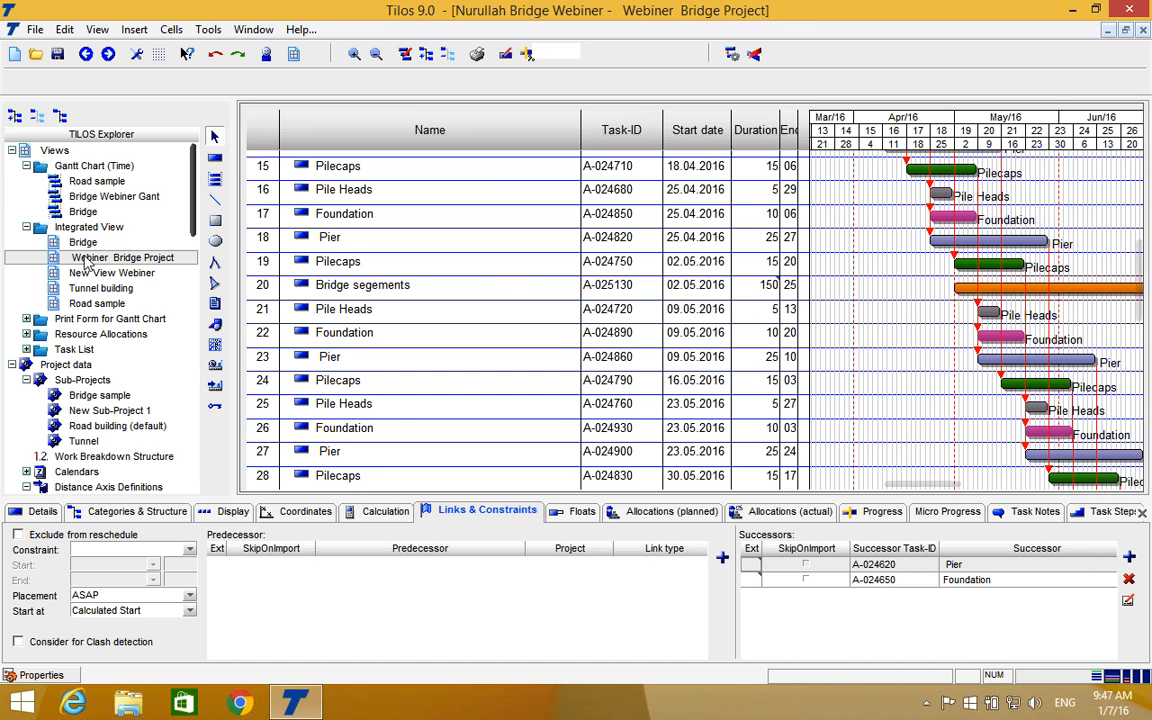
{"action": "left_click_drag", "start_coordinate": [594, 483], "coordinate": [818, 399]}
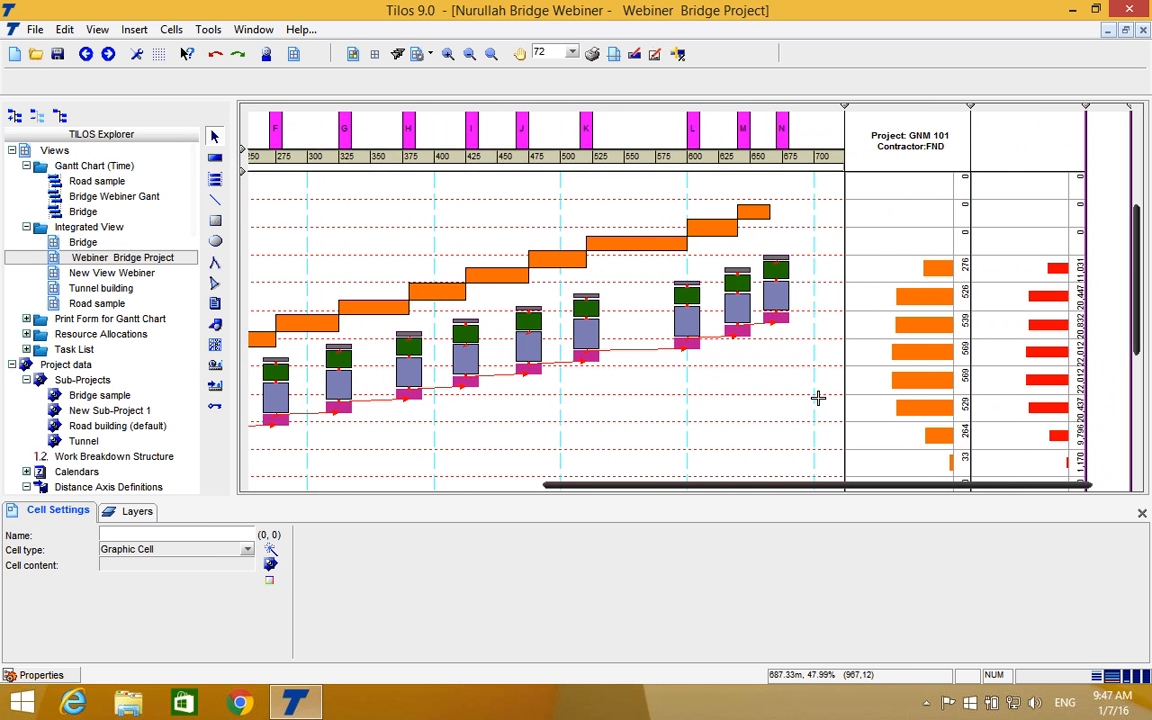
{"action": "scroll", "coordinate": [818, 398], "scroll_direction": "down", "scroll_amount": 3}
{"action": "scroll", "coordinate": [818, 398], "scroll_direction": "up", "scroll_amount": 2}
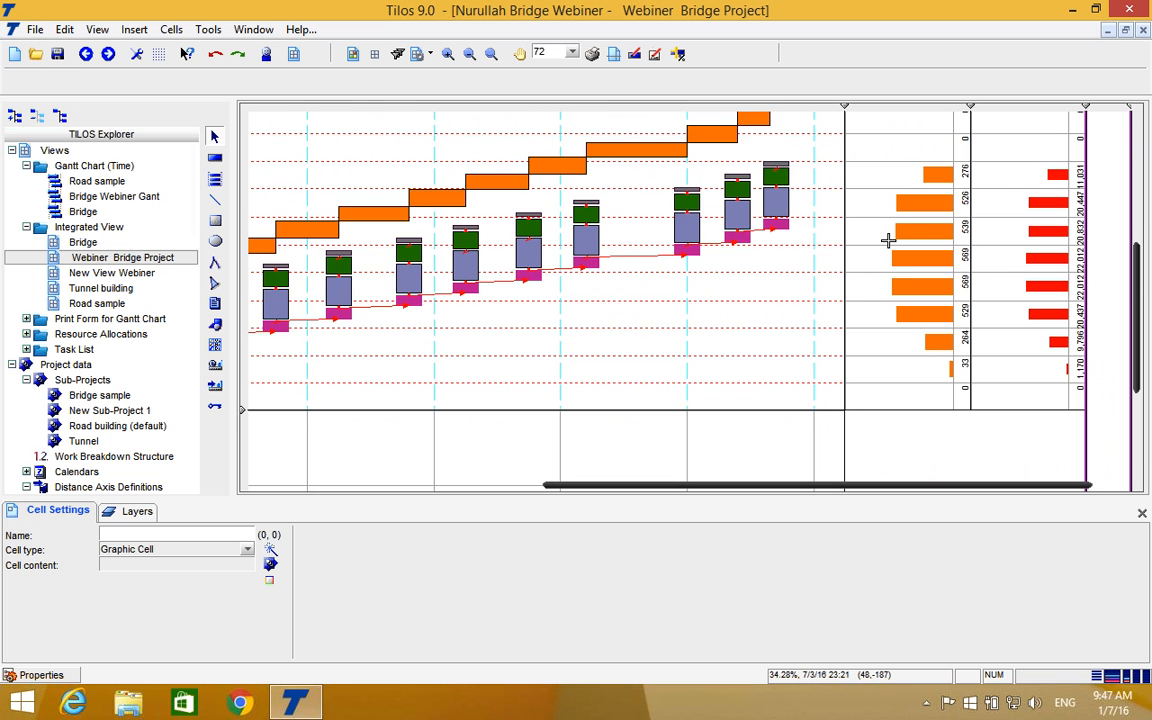
{"action": "scroll", "coordinate": [887, 236], "scroll_direction": "up", "scroll_amount": 2}
{"action": "scroll", "coordinate": [882, 339], "scroll_direction": "down", "scroll_amount": 1}
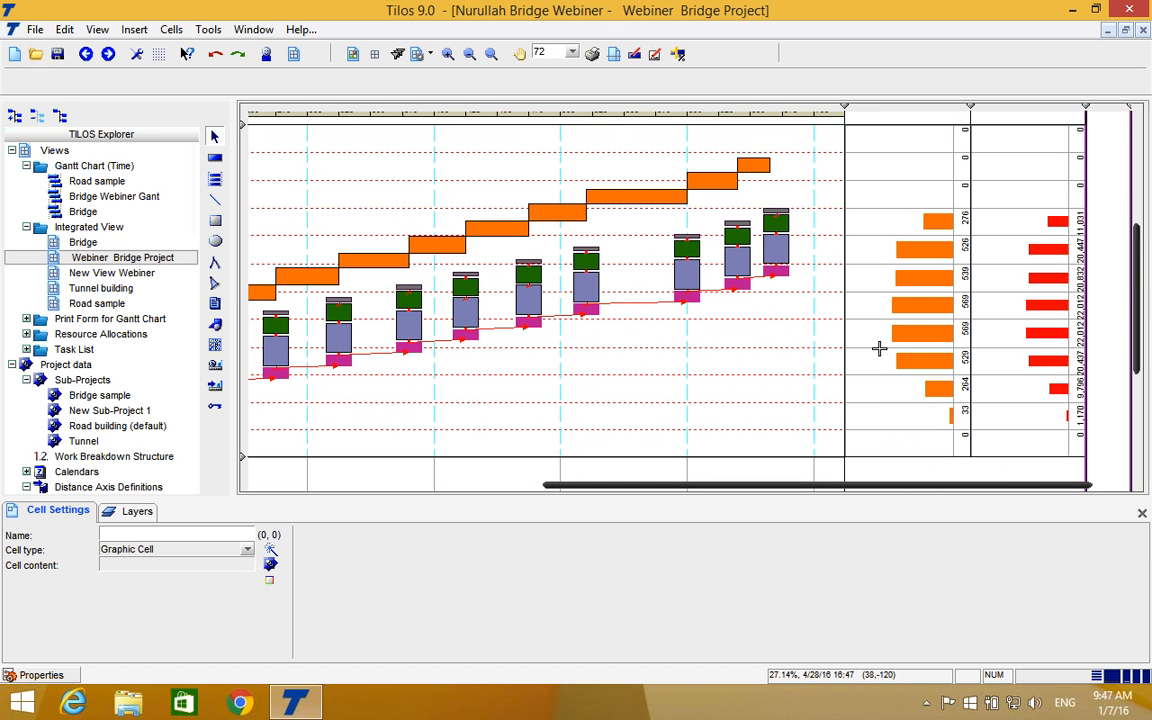
{"action": "scroll", "coordinate": [879, 348], "scroll_direction": "up", "scroll_amount": 4}
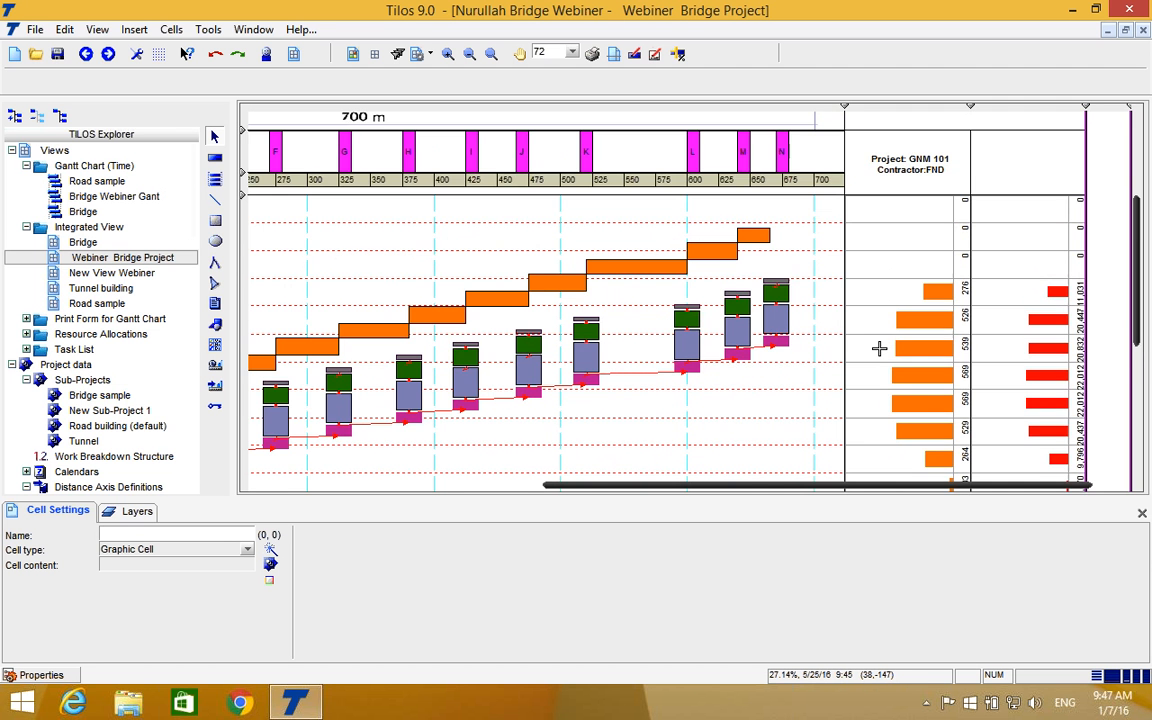
{"action": "scroll", "coordinate": [879, 348], "scroll_direction": "down", "scroll_amount": 1}
{"action": "scroll", "coordinate": [879, 348], "scroll_direction": "down", "scroll_amount": 4}
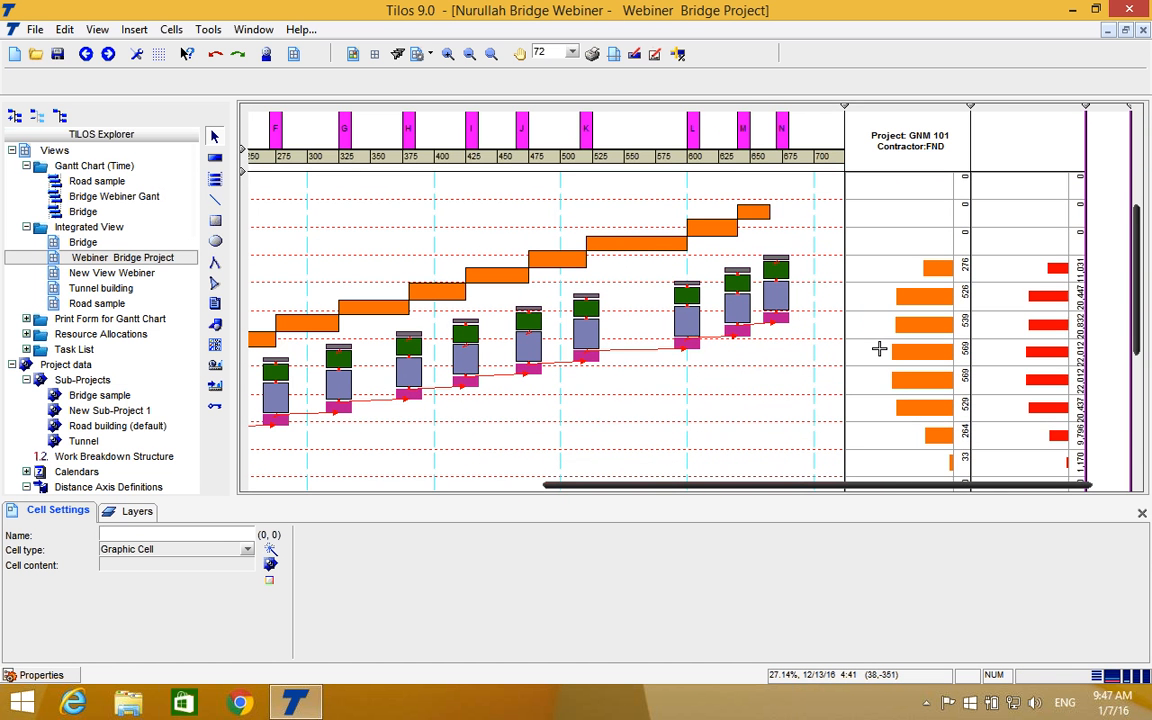
{"action": "scroll", "coordinate": [884, 311], "scroll_direction": "up", "scroll_amount": 3}
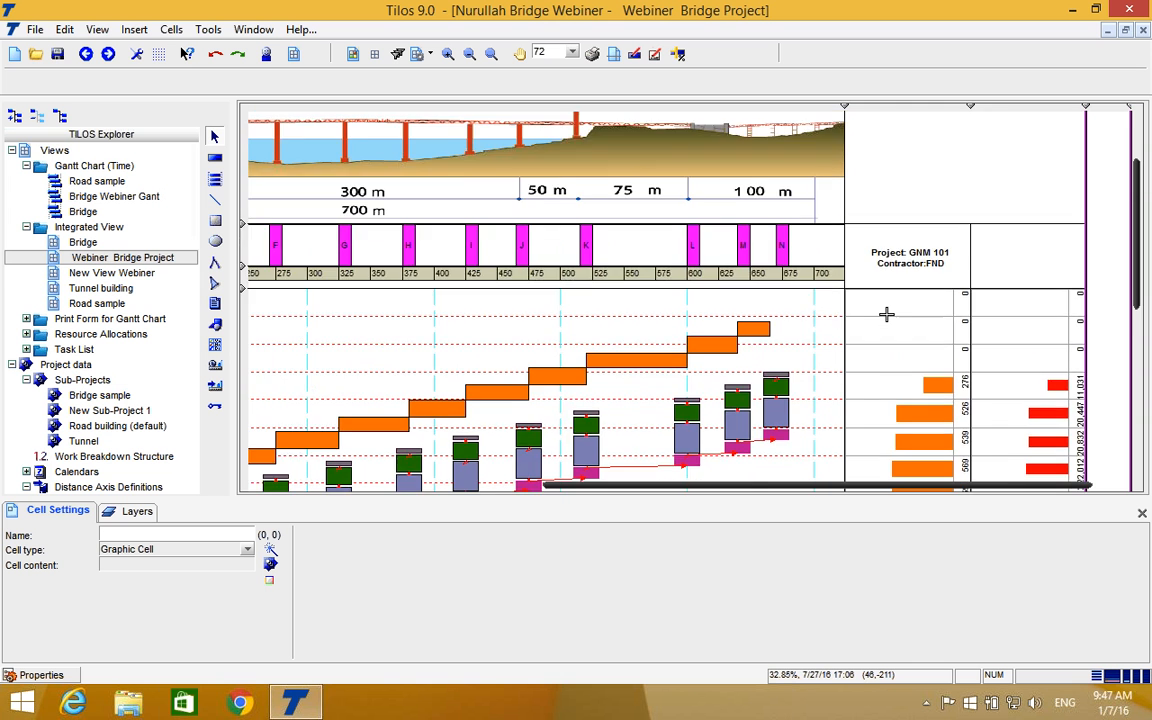
{"action": "scroll", "coordinate": [886, 314], "scroll_direction": "up", "scroll_amount": 2}
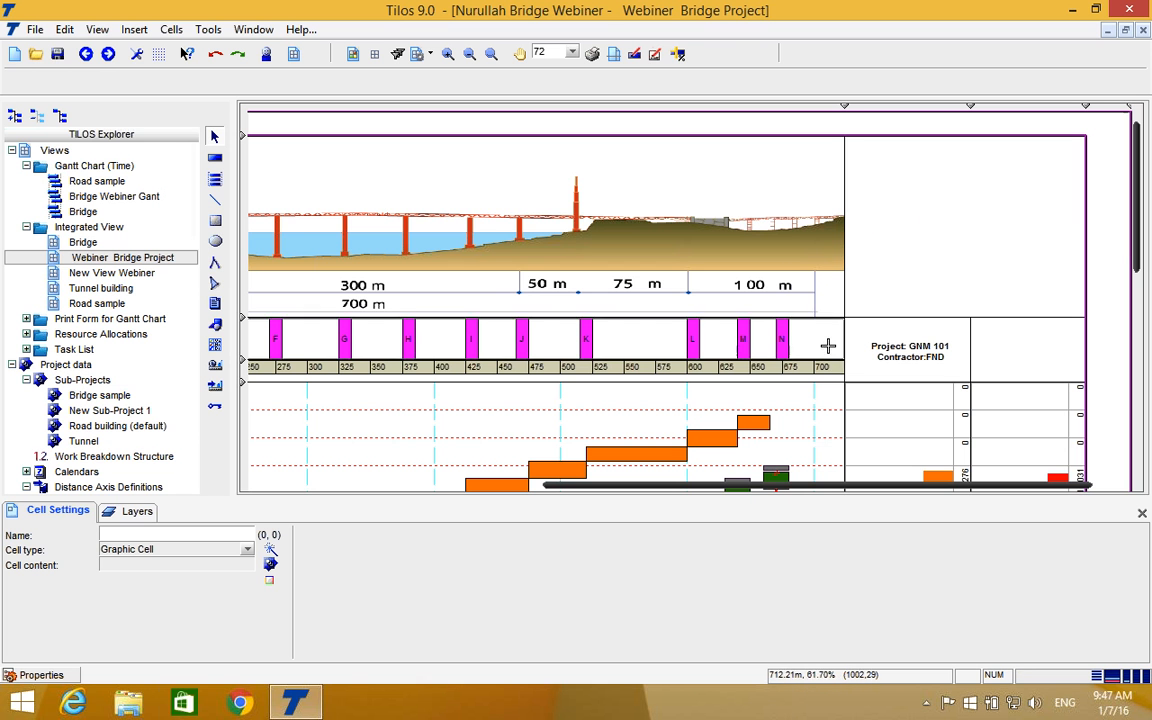
Set the empty header cell above the Project: GNM 101 text as a Graphic Cell with newly created cell content.
{"action": "left_click", "coordinate": [910, 259]}
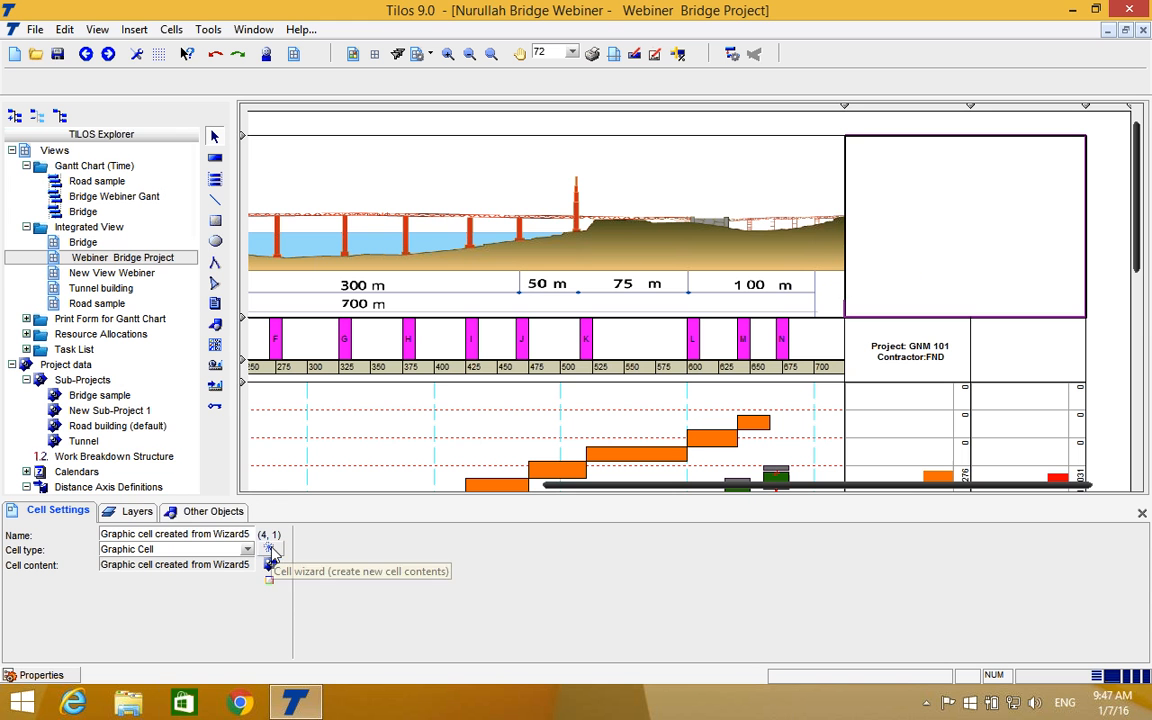
{"action": "left_click", "coordinate": [245, 551]}
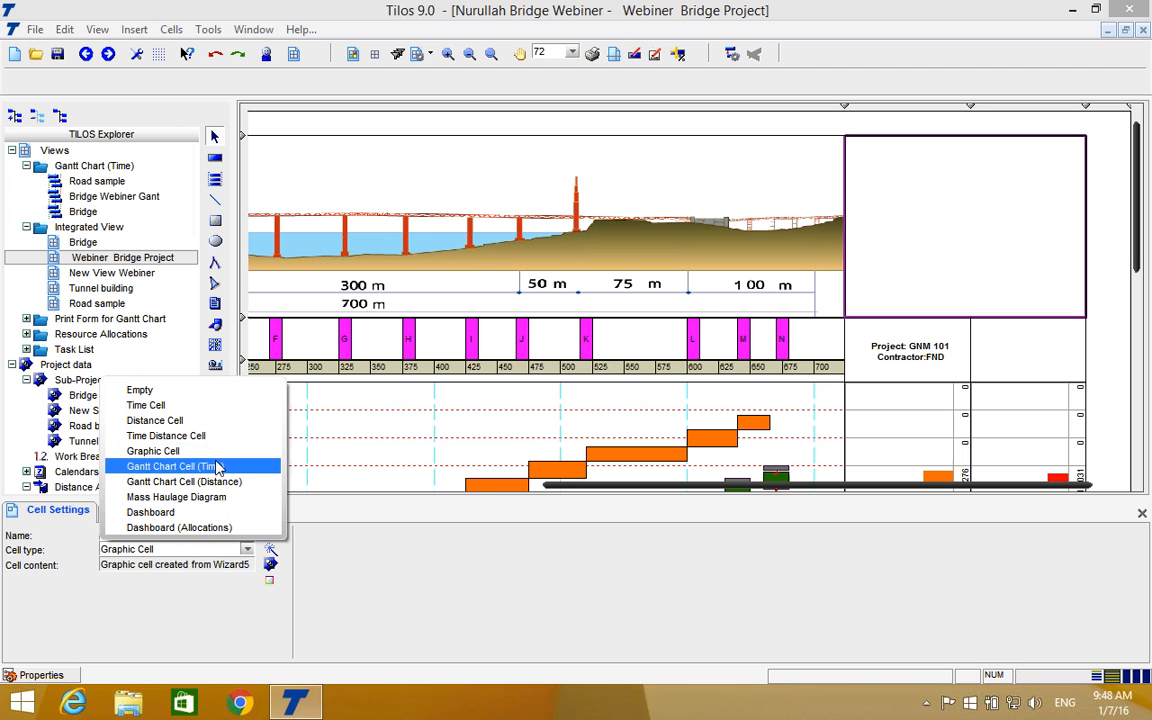
{"action": "left_click", "coordinate": [200, 451]}
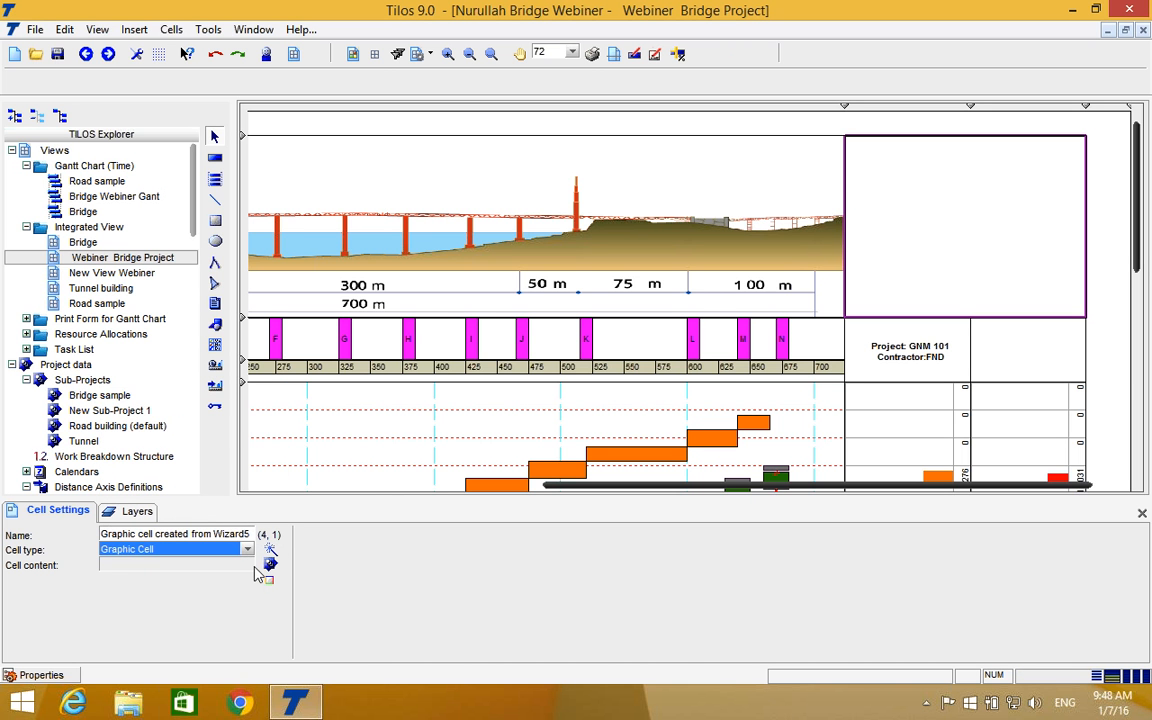
{"action": "left_click", "coordinate": [270, 552]}
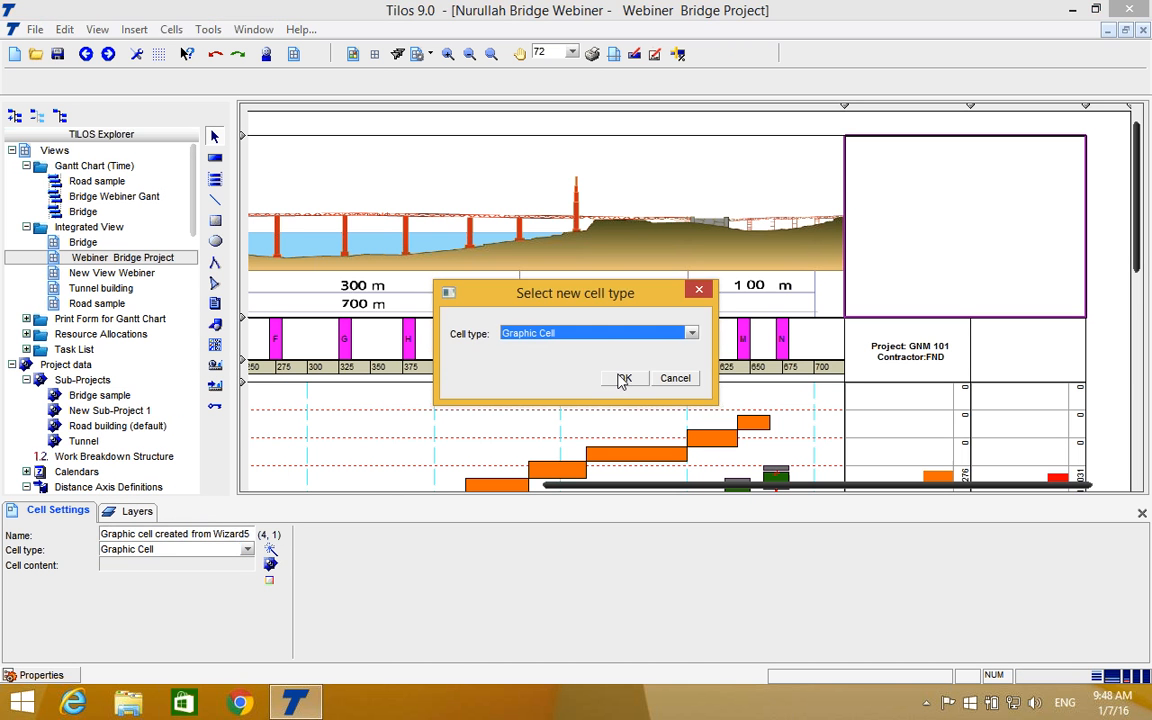
{"action": "left_click", "coordinate": [617, 379]}
{"action": "left_click", "coordinate": [500, 365]}
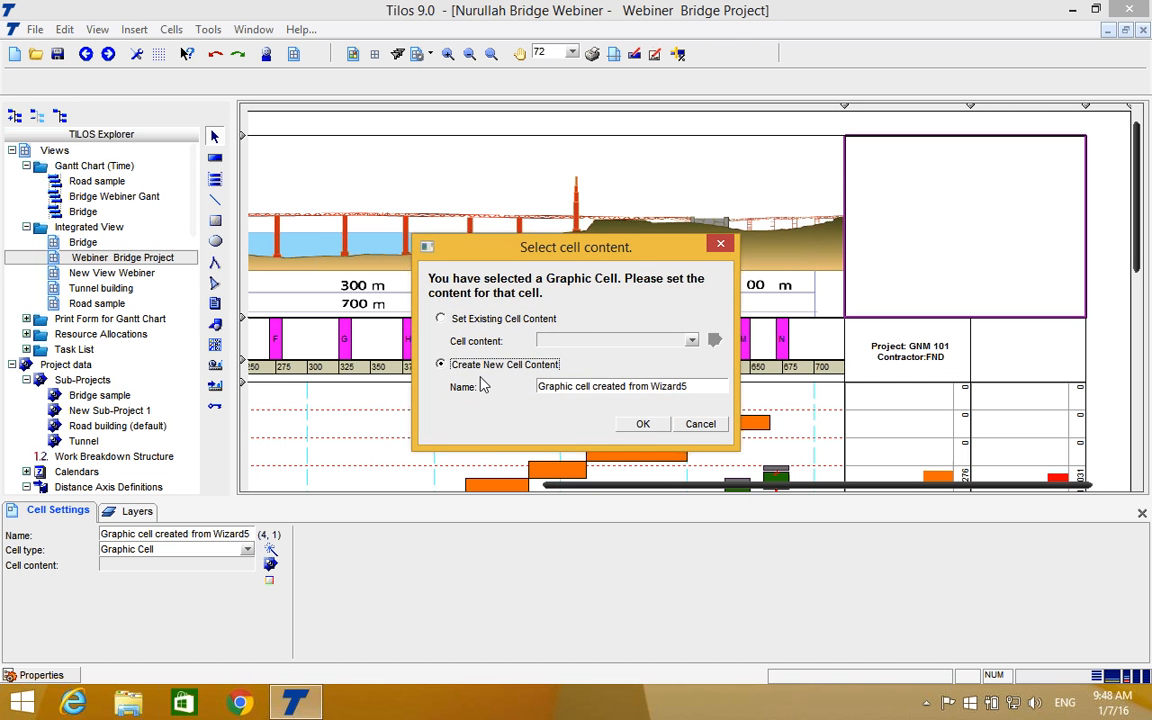
{"action": "left_click", "coordinate": [645, 424]}
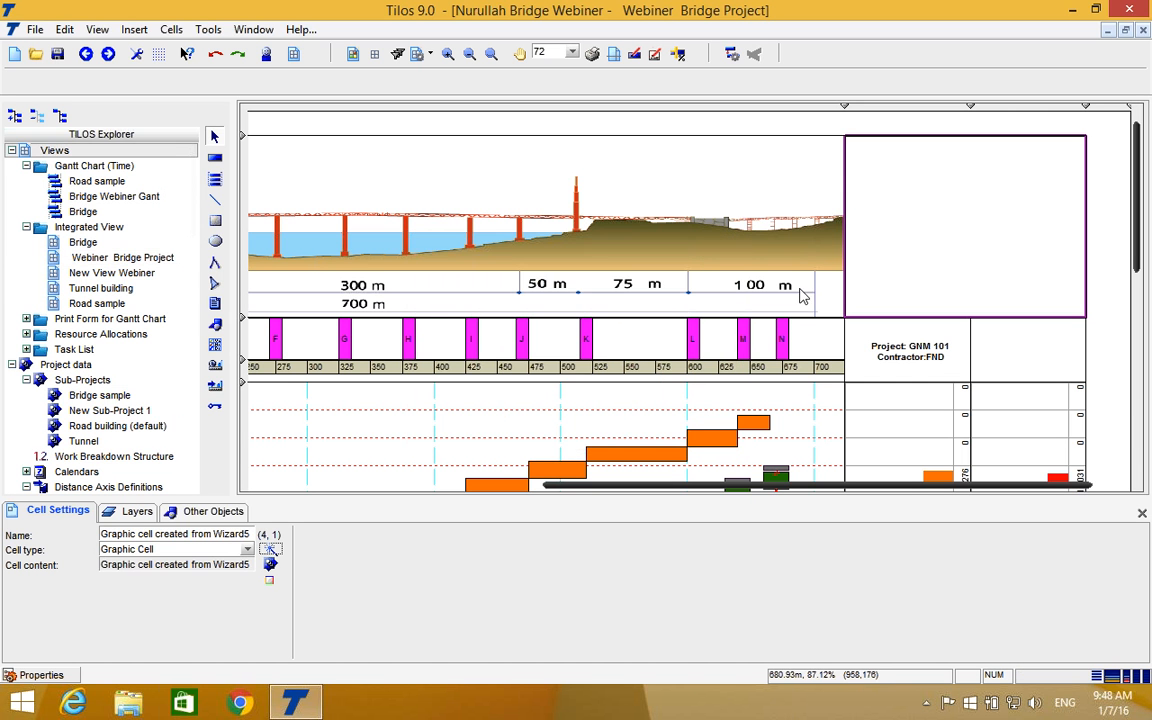
Insert the fnd_logo graphic from file into the upper part of the header cell and centre it horizontally.
{"action": "left_click", "coordinate": [214, 325]}
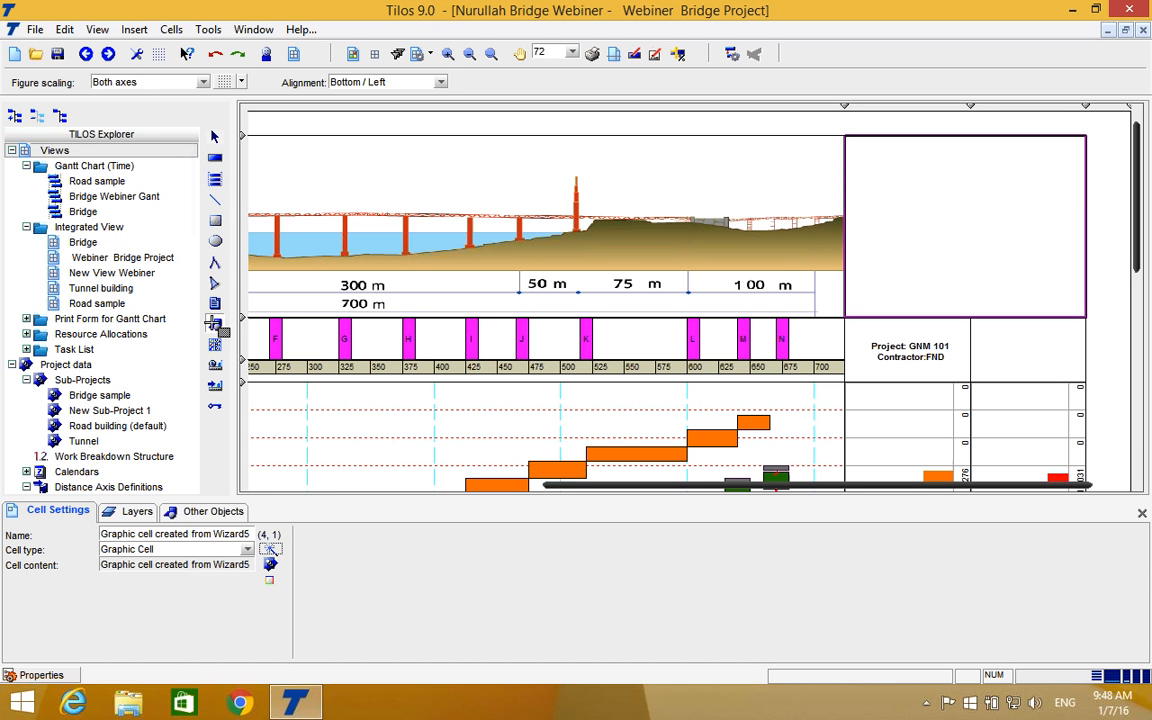
{"action": "left_click_drag", "start_coordinate": [877, 151], "coordinate": [1029, 218]}
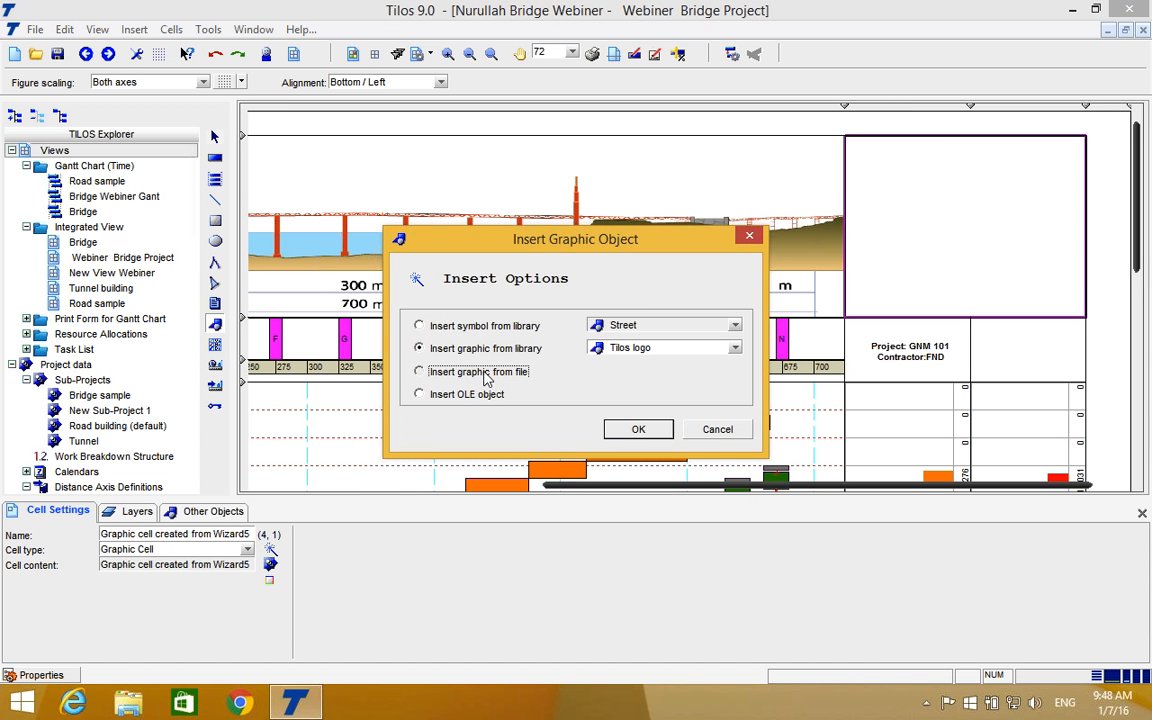
{"action": "left_click", "coordinate": [484, 373]}
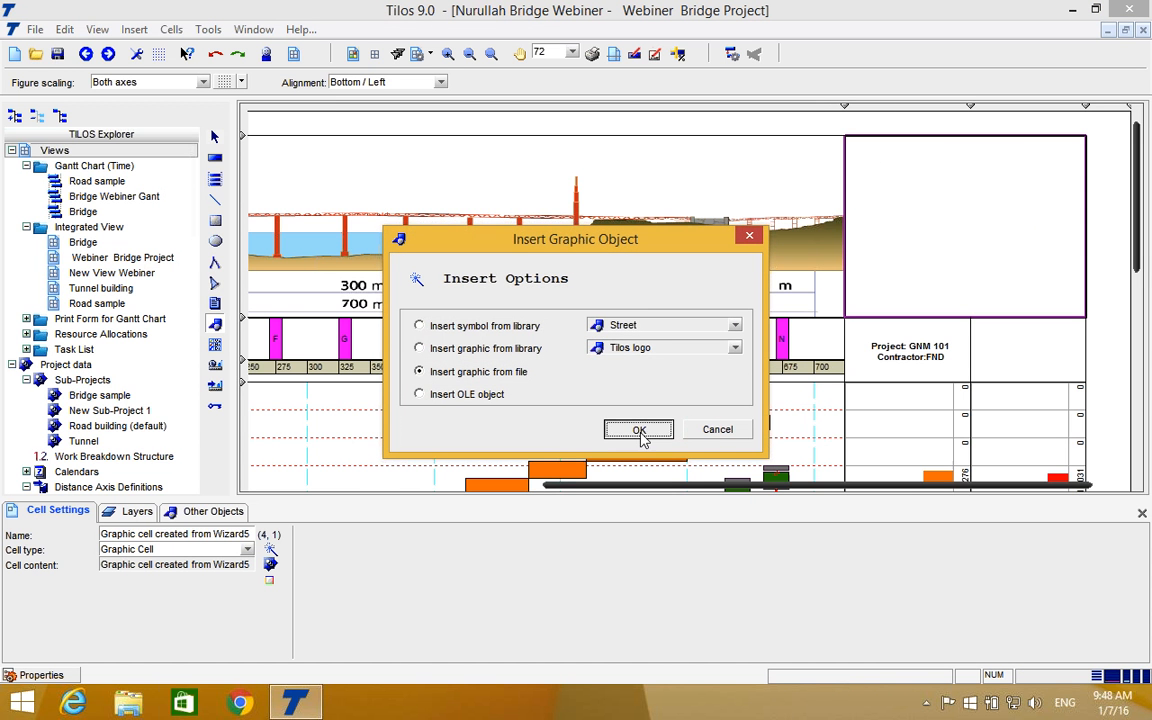
{"action": "left_click", "coordinate": [641, 438]}
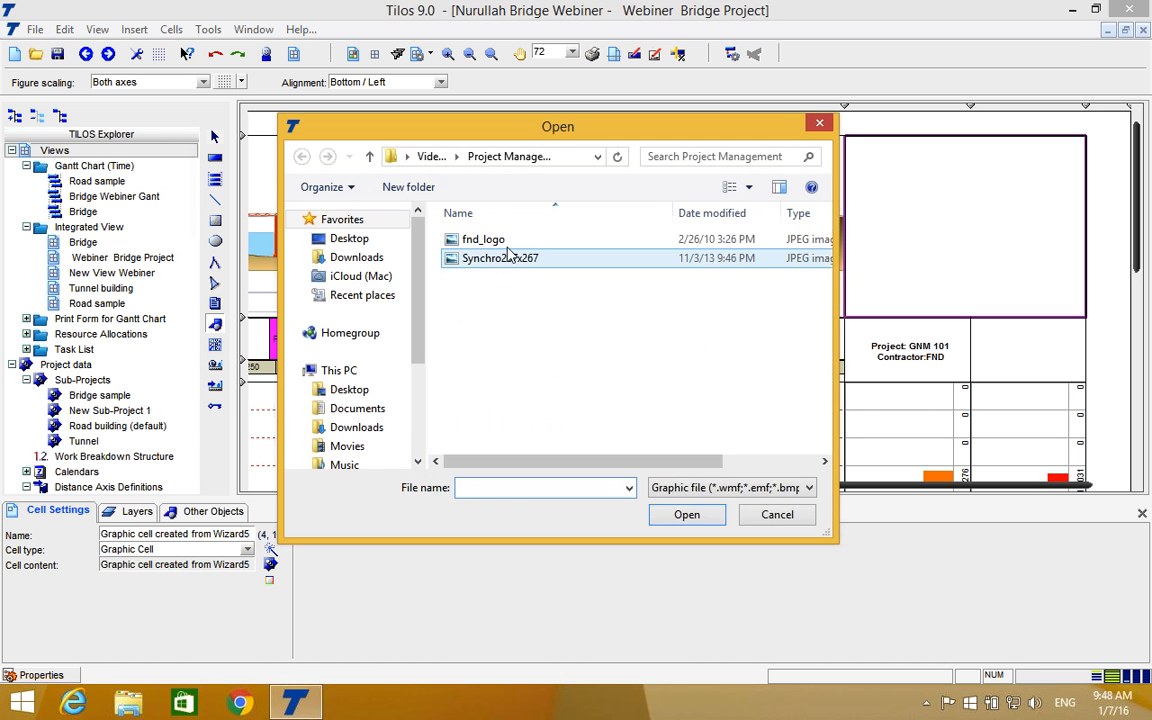
{"action": "left_click", "coordinate": [465, 240]}
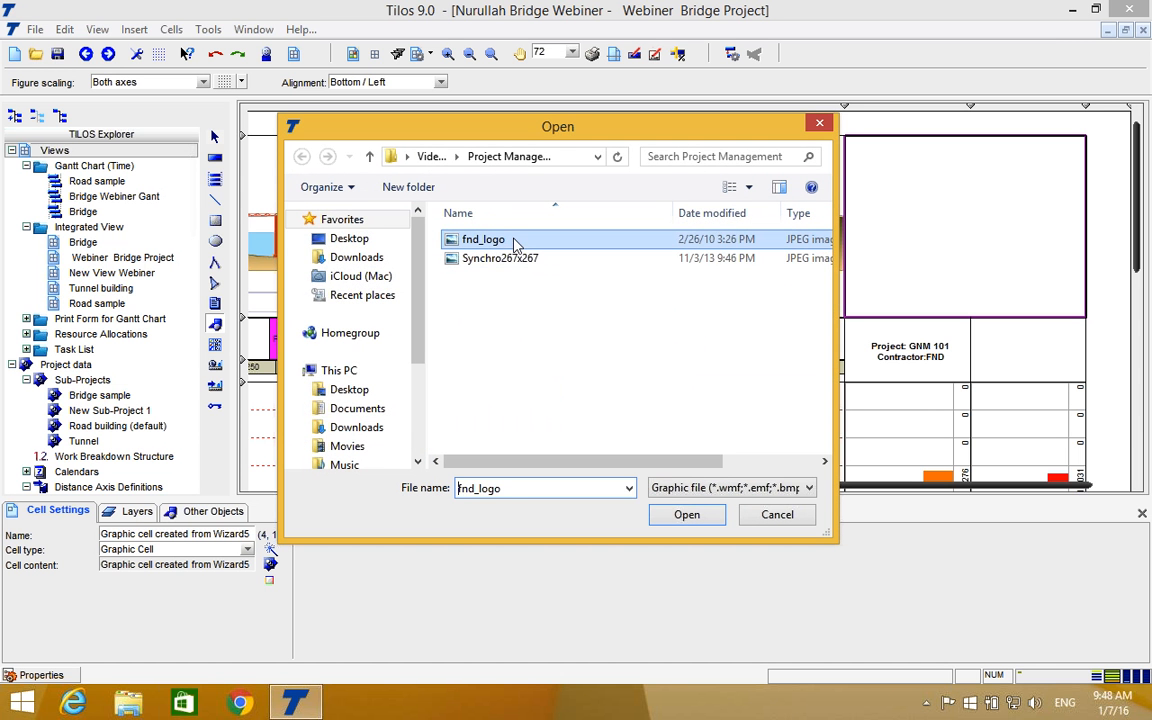
{"action": "left_click", "coordinate": [676, 516]}
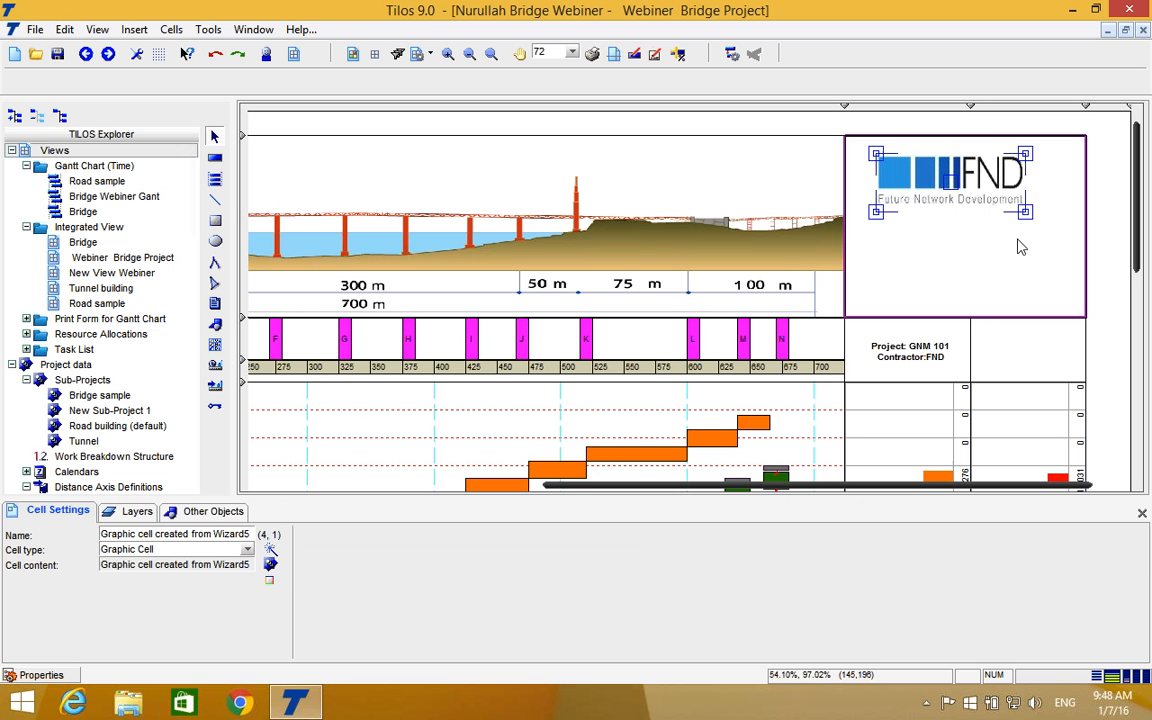
{"action": "mouse_move", "coordinate": [950, 178]}
{"action": "left_mouse_down"}
{"action": "mouse_move", "coordinate": [905, 176]}
{"action": "mouse_move", "coordinate": [968, 175]}
{"action": "left_mouse_up"}
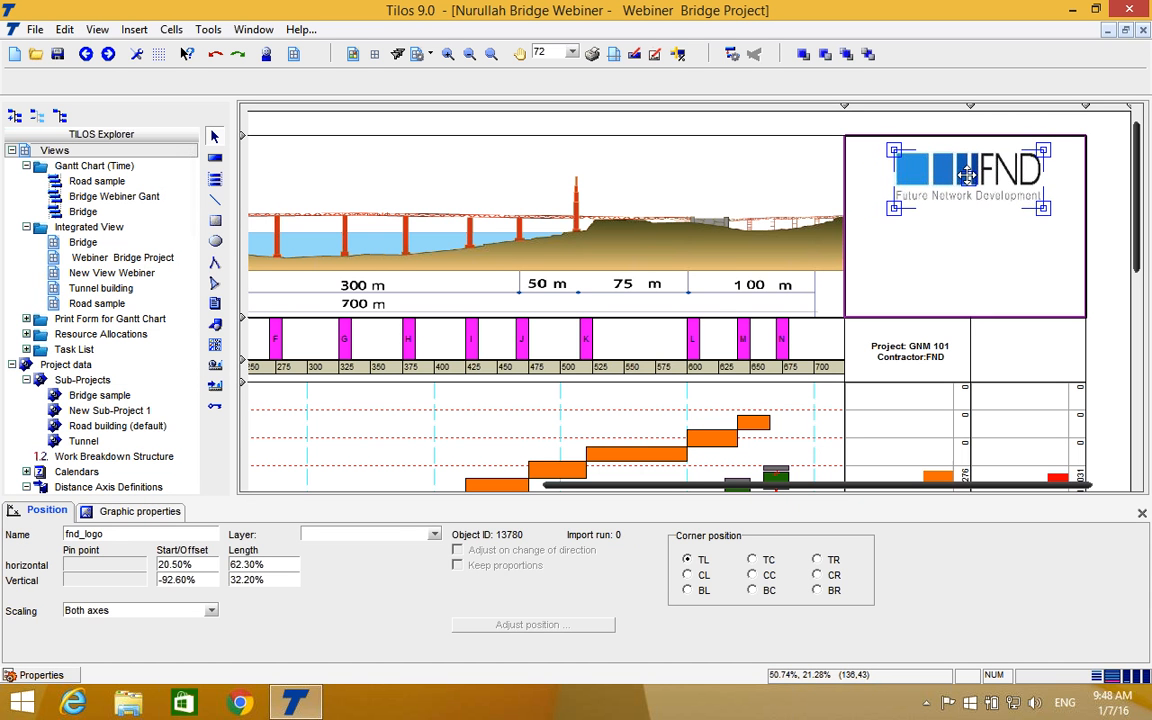
{"action": "left_click", "coordinate": [954, 257]}
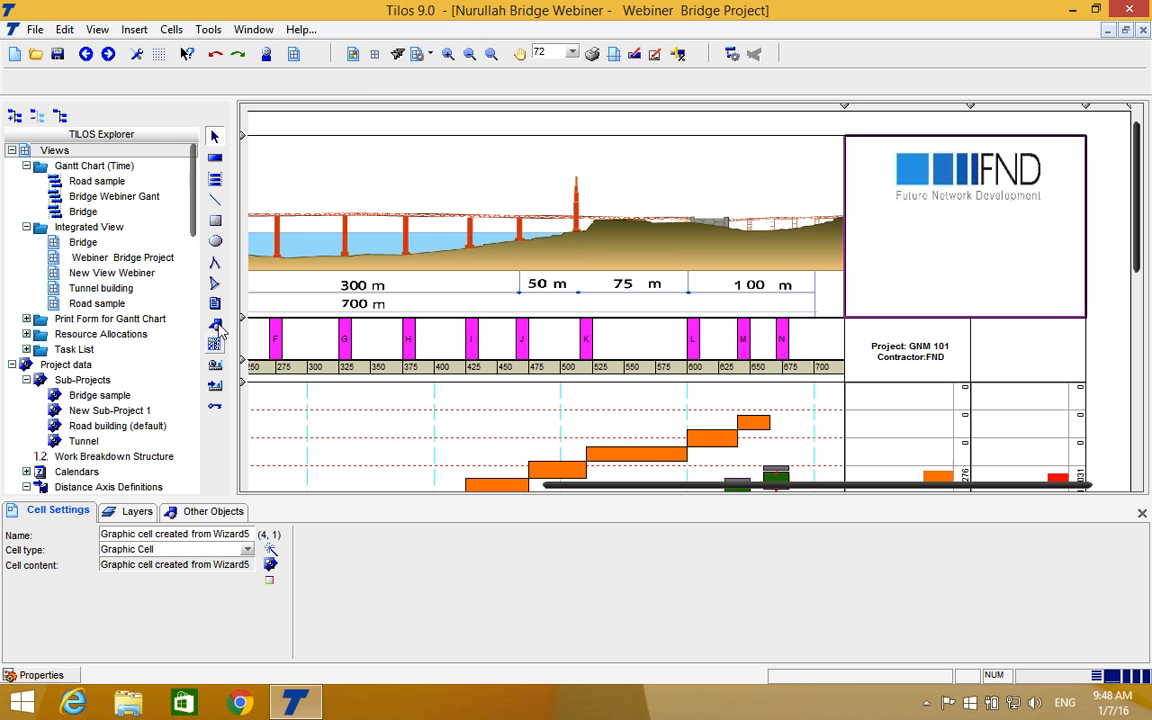
Try placing the Synchro267x267 graphic from file below the FND logo, and delete it again.
{"action": "left_click", "coordinate": [216, 344]}
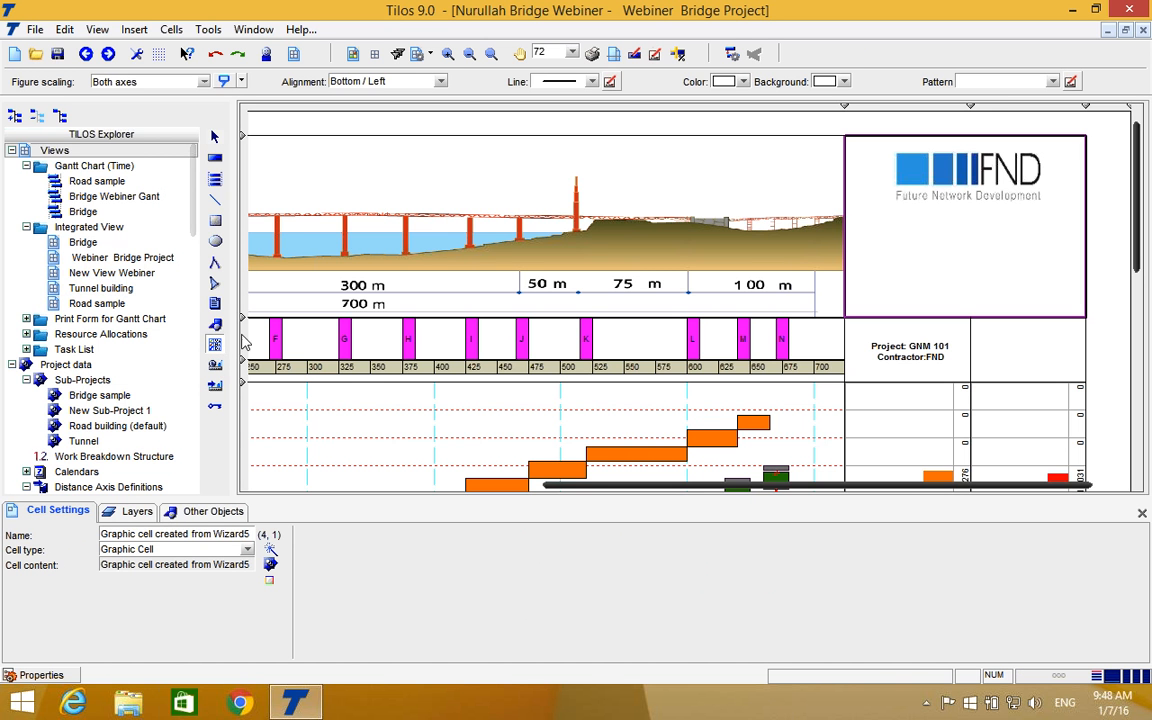
{"action": "left_click", "coordinate": [216, 325]}
{"action": "left_click_drag", "start_coordinate": [893, 236], "coordinate": [1048, 290]}
{"action": "left_click", "coordinate": [664, 429]}
{"action": "left_click", "coordinate": [527, 262]}
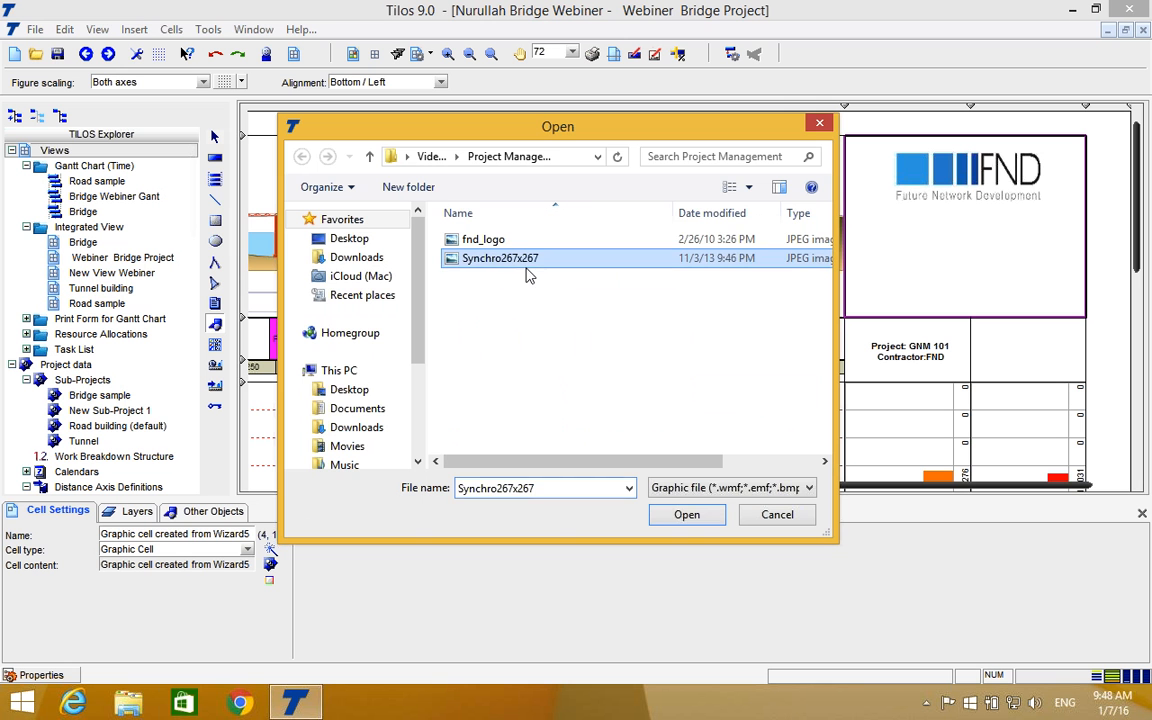
{"action": "left_click", "coordinate": [688, 517]}
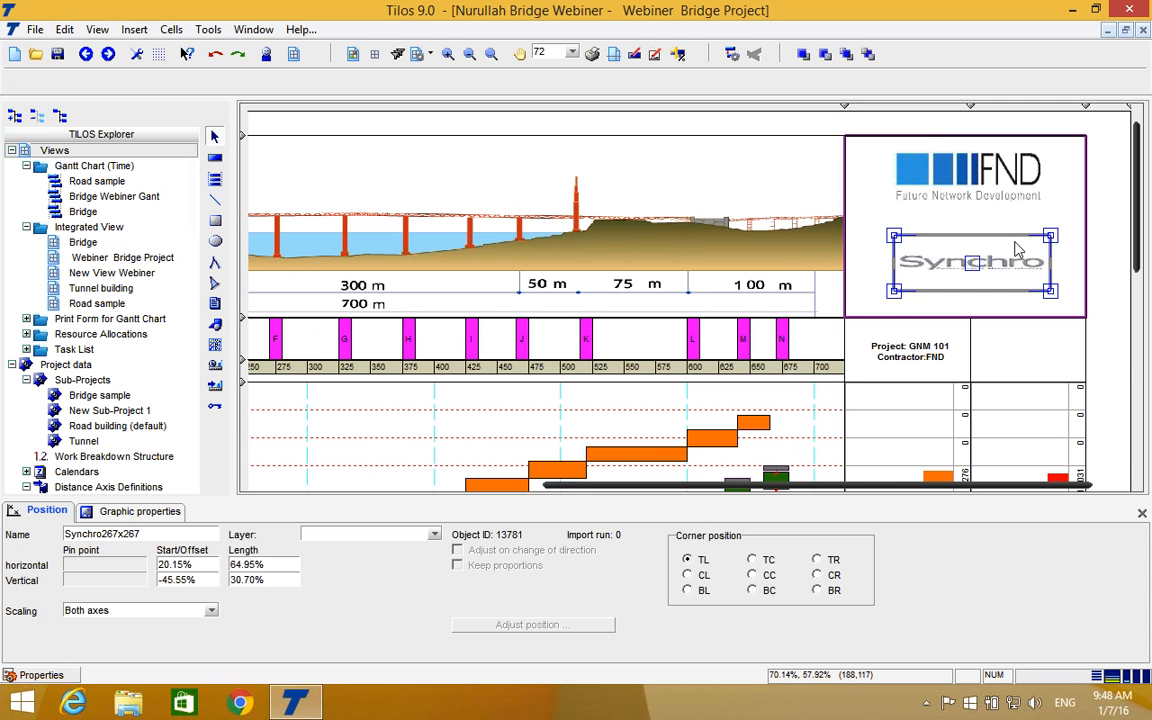
{"action": "right_click", "coordinate": [990, 258]}
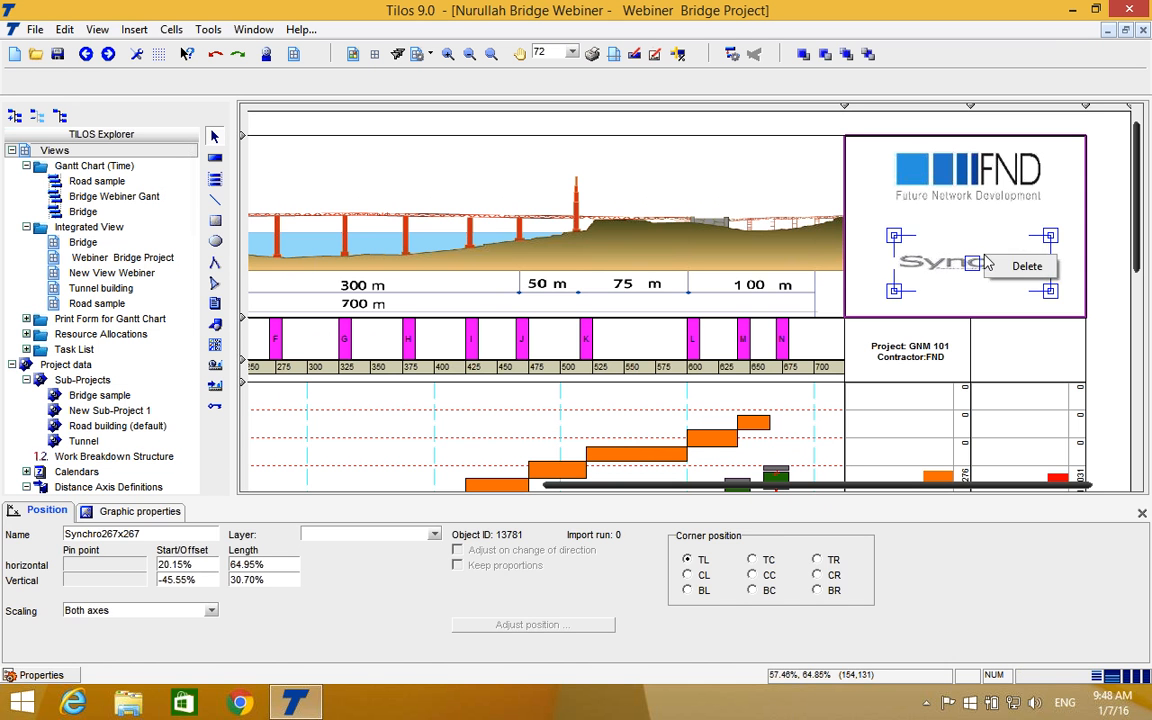
{"action": "left_click", "coordinate": [1020, 266]}
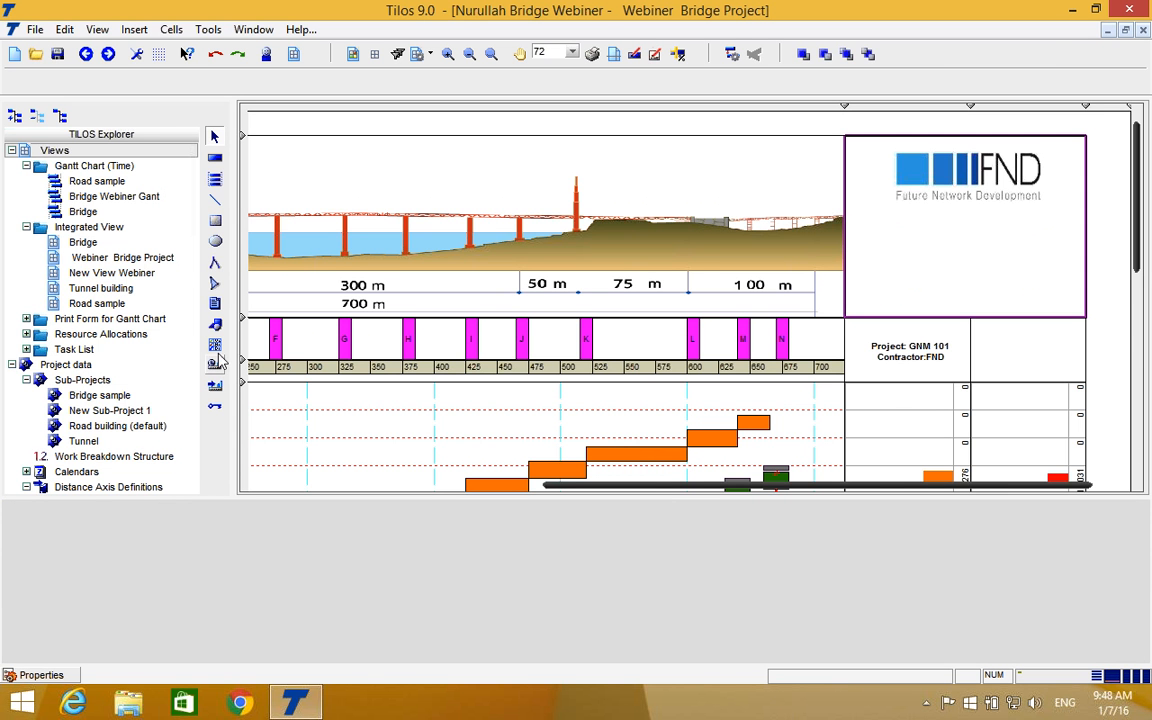
Insert the Tilos logo from the graphic library below the FND logo, about 63% wide and 22% high in the header cell.
{"action": "left_click", "coordinate": [218, 324]}
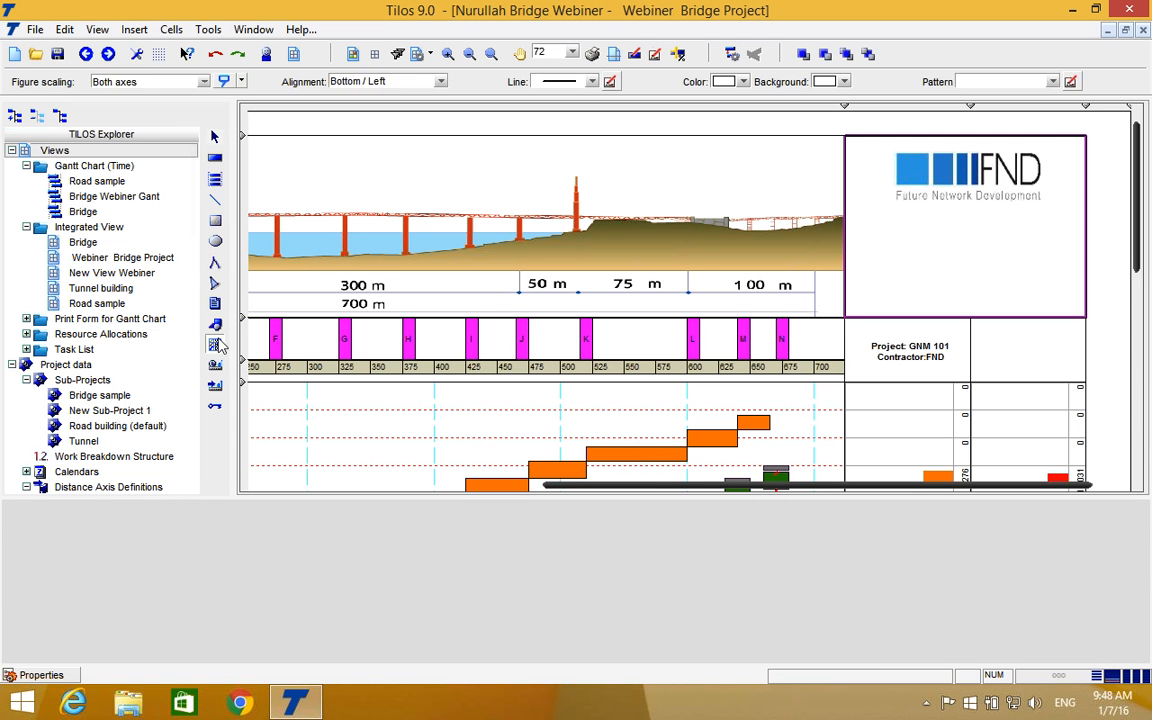
{"action": "left_click_drag", "start_coordinate": [898, 231], "coordinate": [1031, 296]}
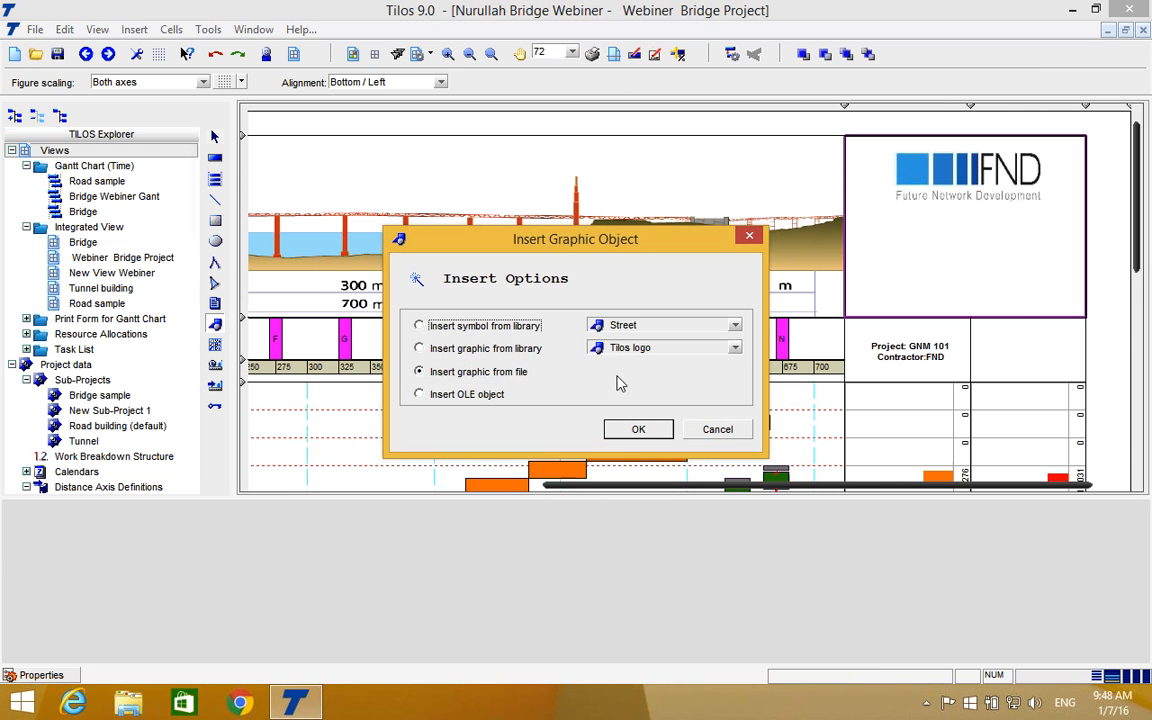
{"action": "left_click", "coordinate": [499, 348]}
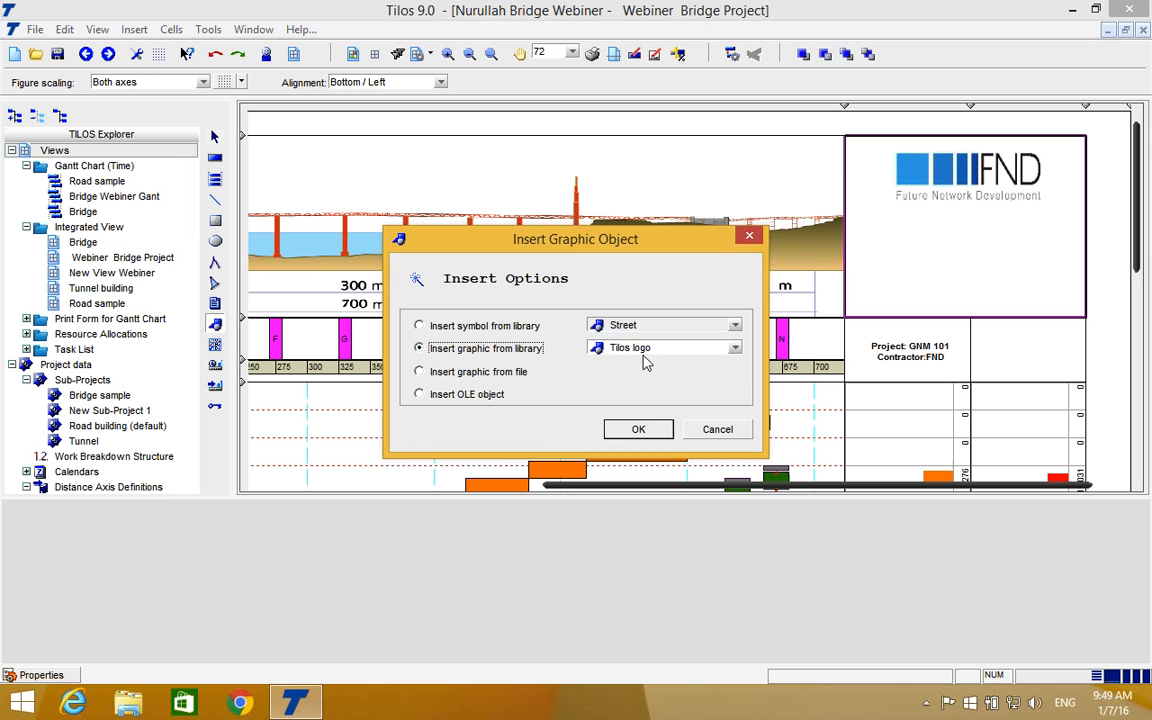
{"action": "left_click", "coordinate": [637, 429]}
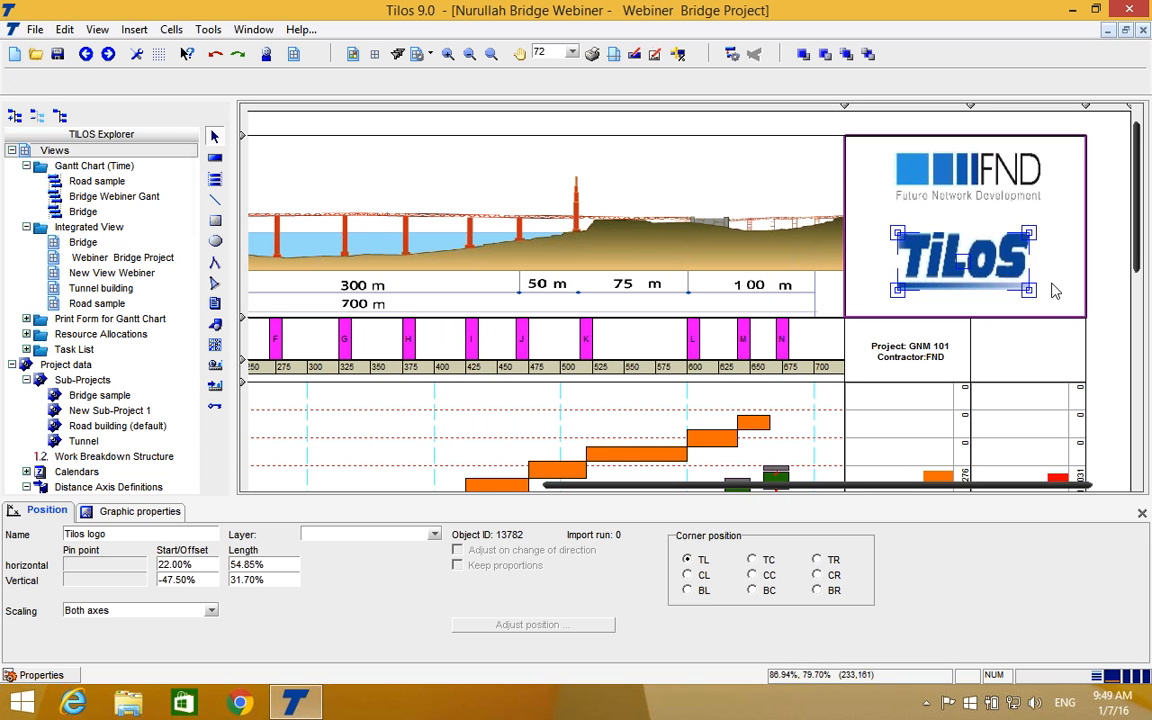
{"action": "left_click_drag", "start_coordinate": [1027, 290], "coordinate": [1047, 273]}
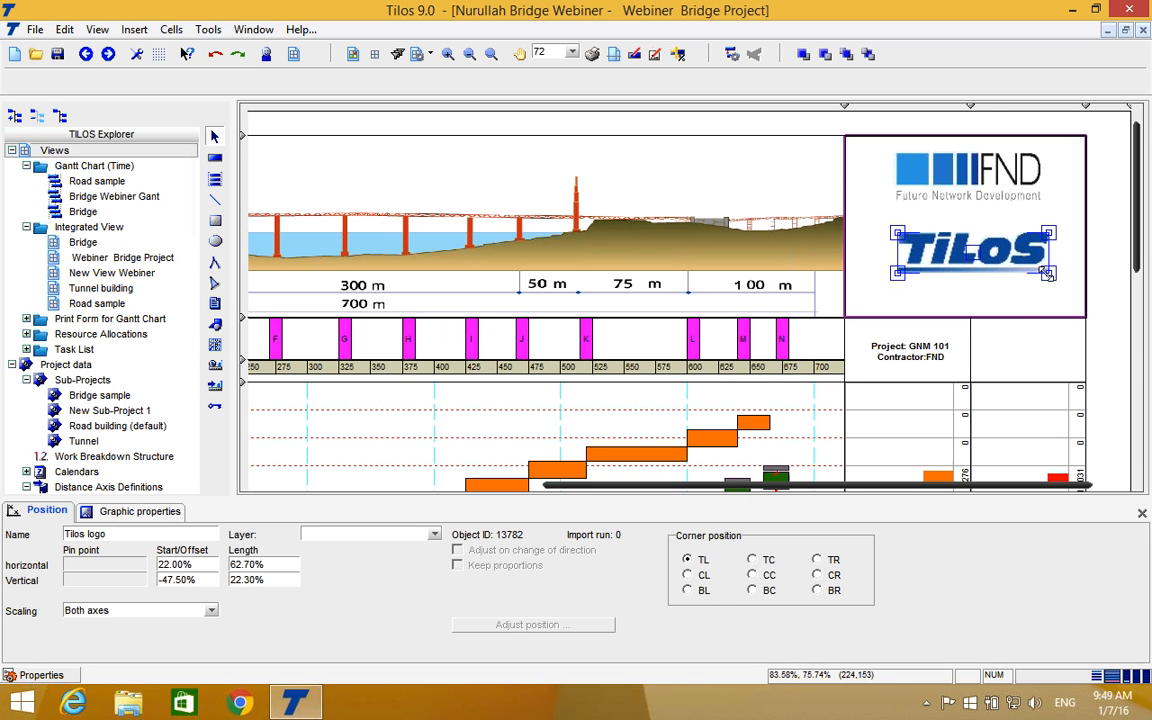
{"action": "left_click_drag", "start_coordinate": [970, 250], "coordinate": [969, 272]}
Set the empty cell at the lower end of the view, below the resource histograms, as a Graphic Cell with newly created cell content.
{"action": "scroll", "coordinate": [915, 233], "scroll_direction": "down", "scroll_amount": 3}
{"action": "scroll", "coordinate": [915, 233], "scroll_direction": "up", "scroll_amount": 3}
{"action": "scroll", "coordinate": [870, 298], "scroll_direction": "down", "scroll_amount": 5}
{"action": "scroll", "coordinate": [870, 298], "scroll_direction": "down", "scroll_amount": 3}
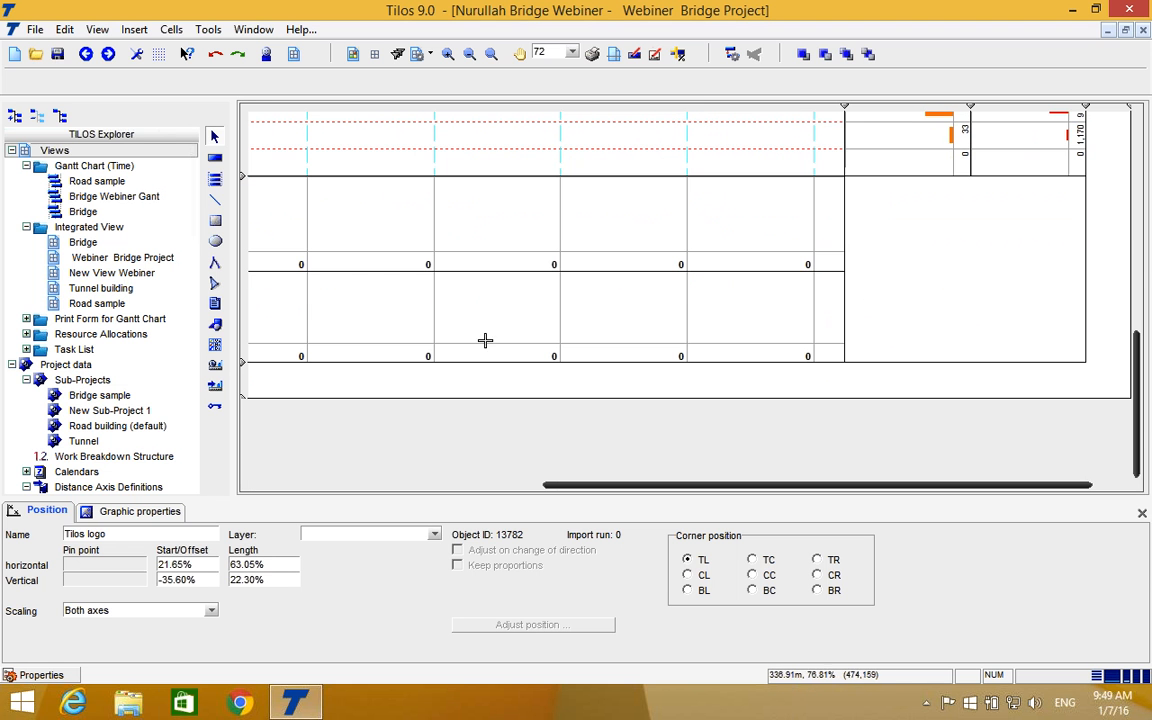
{"action": "left_click", "coordinate": [215, 345]}
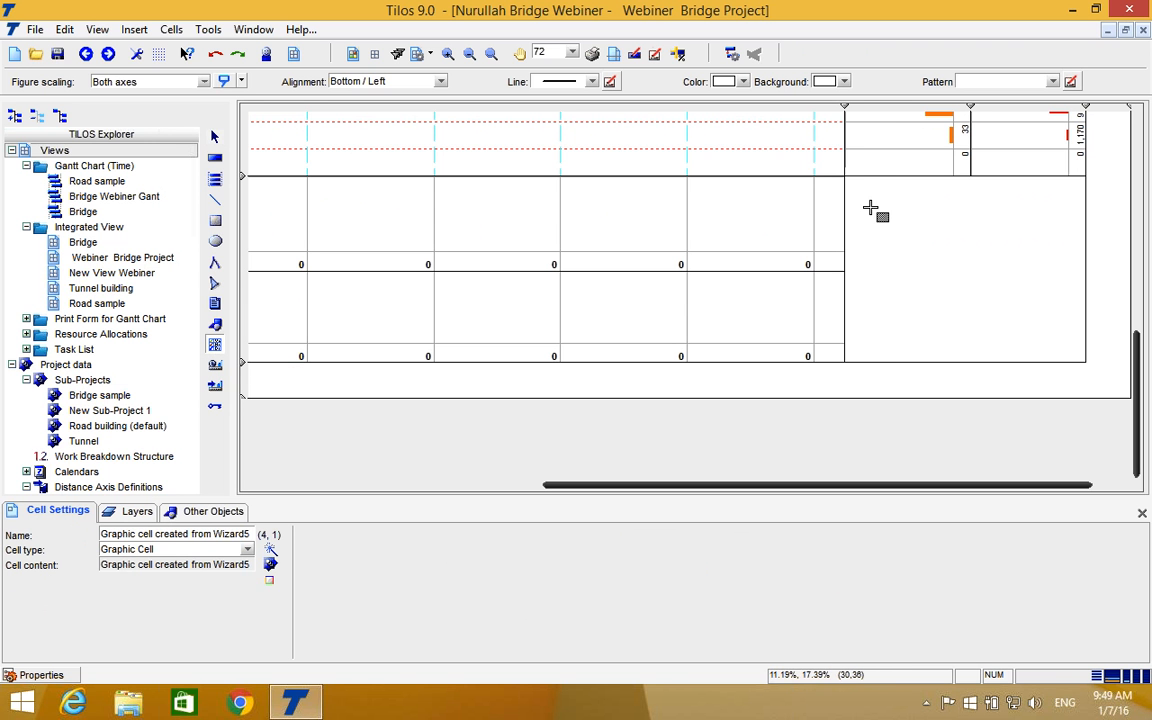
{"action": "left_click", "coordinate": [215, 136]}
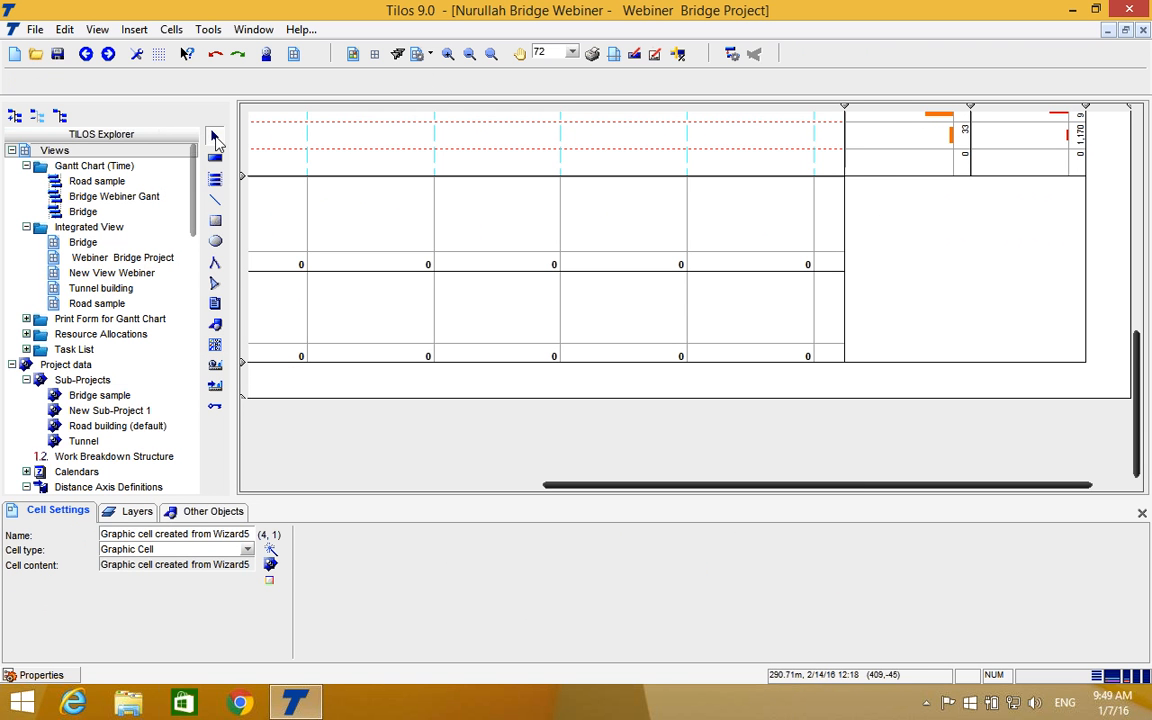
{"action": "left_click", "coordinate": [890, 256]}
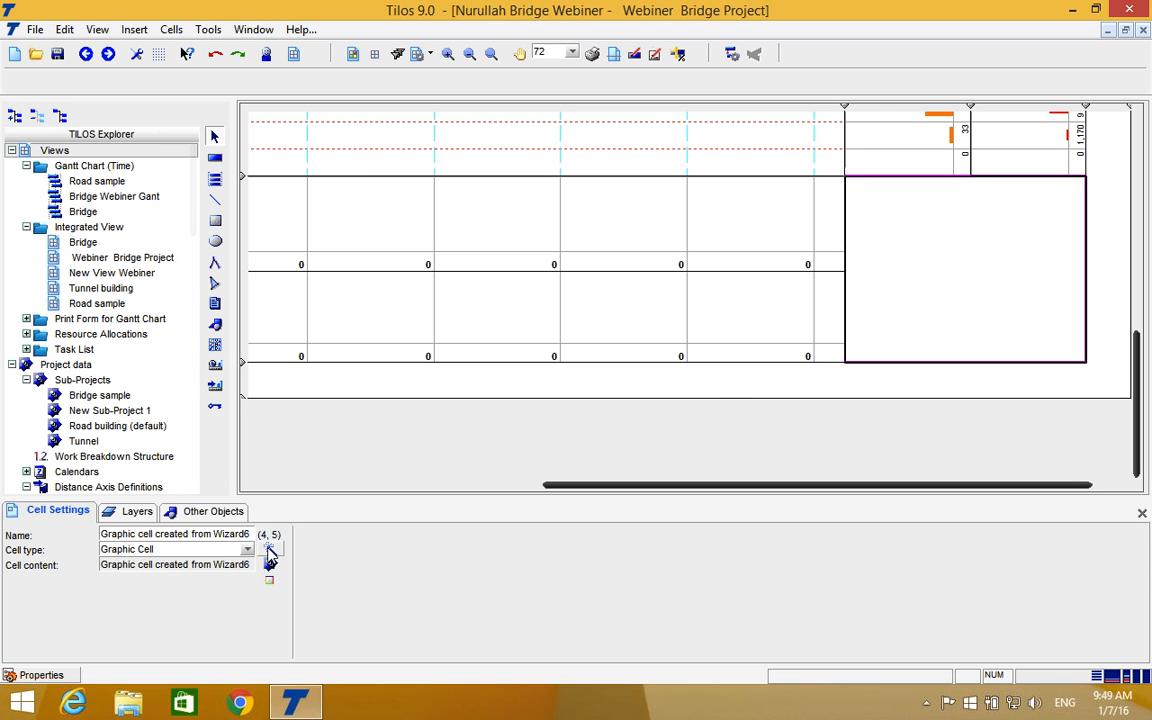
{"action": "left_click", "coordinate": [269, 551]}
{"action": "left_click", "coordinate": [624, 379]}
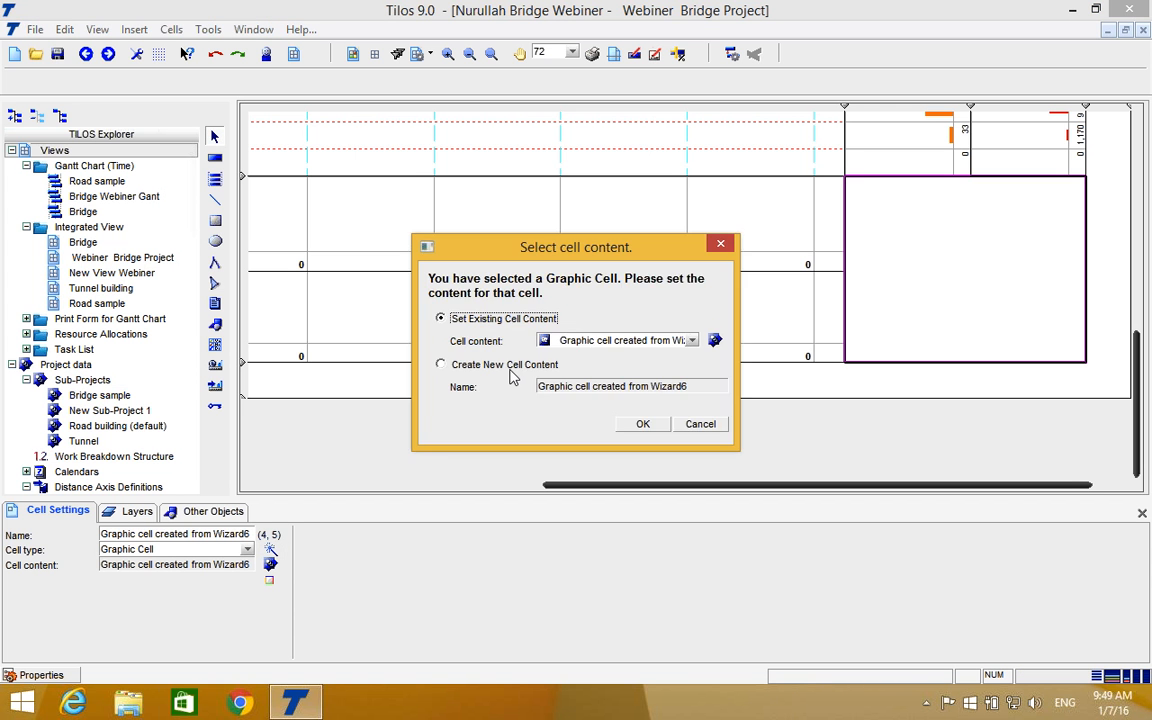
{"action": "left_click", "coordinate": [508, 366]}
{"action": "left_click", "coordinate": [643, 424]}
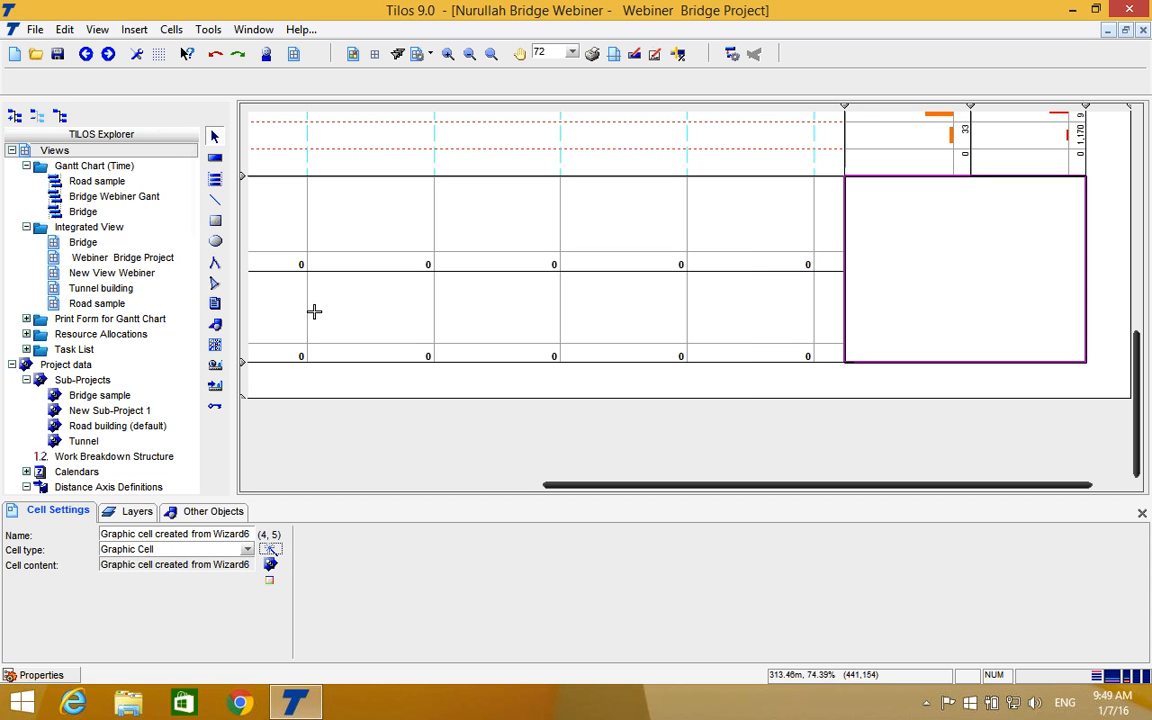
Insert a task legend about 66% wide and 76% high in the middle of the new graphic cell.
{"action": "left_click", "coordinate": [215, 346]}
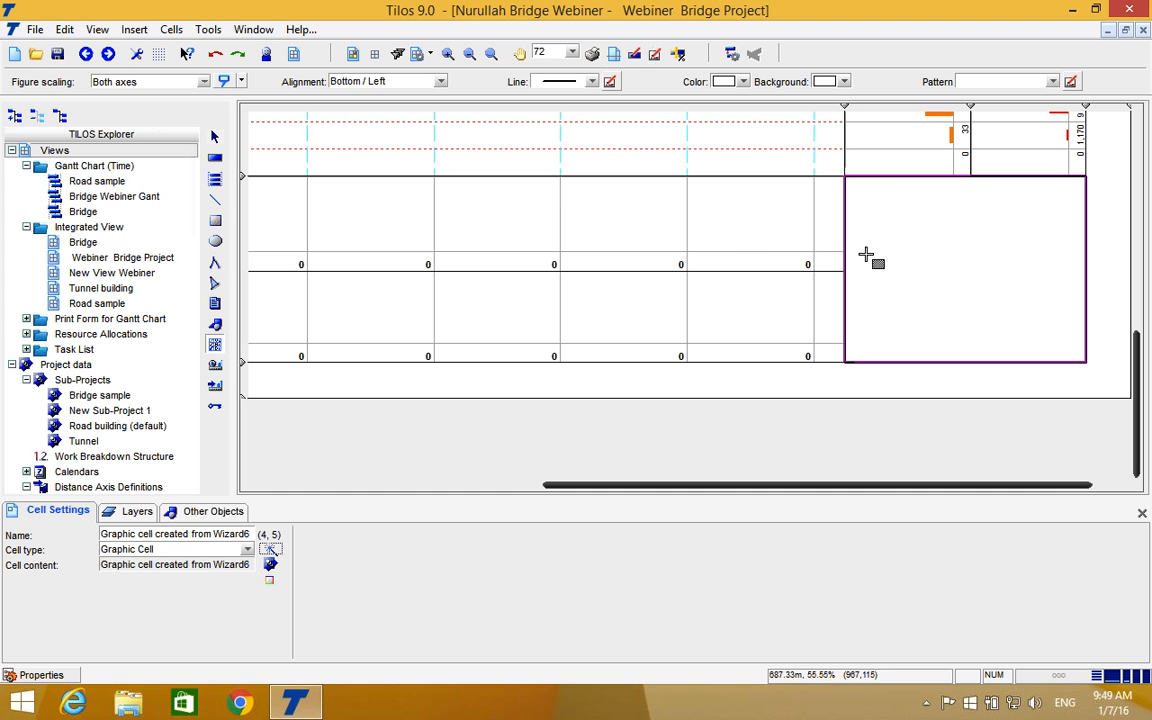
{"action": "left_click_drag", "start_coordinate": [887, 199], "coordinate": [991, 285]}
{"action": "left_click_drag", "start_coordinate": [1051, 337], "coordinate": [1046, 335]}
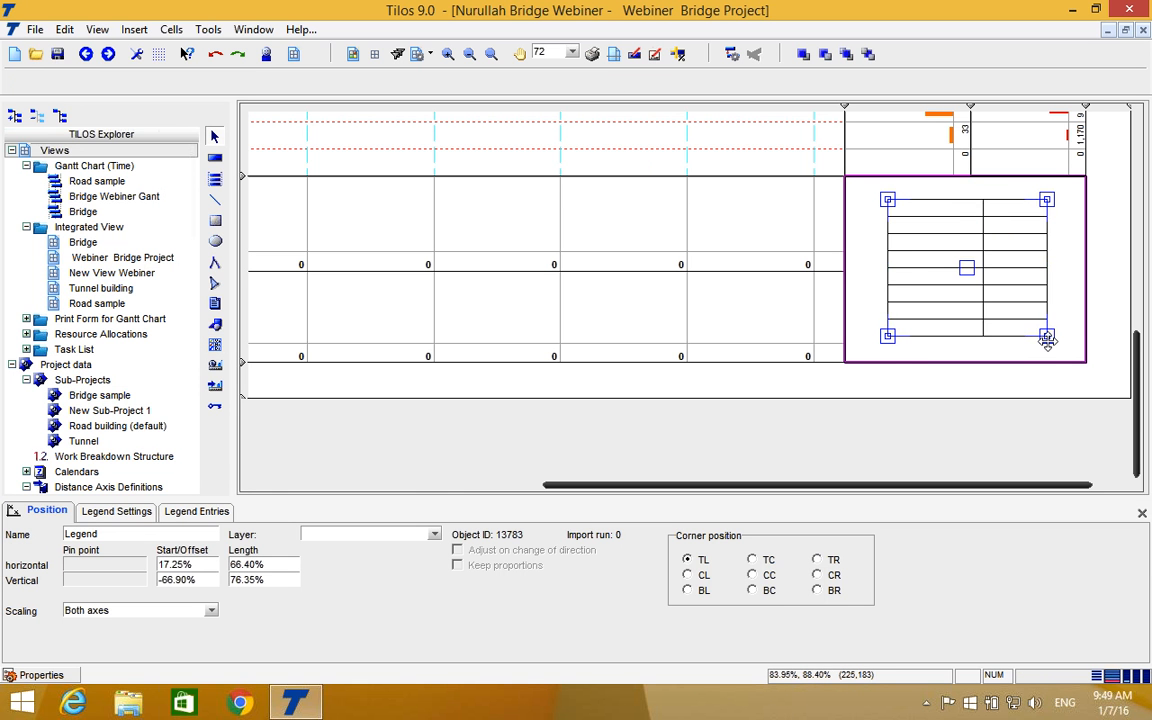
Start generating the legend's entries and select the Bridge task template group with 01-Structural Excavation and 02-Bridge Piles.
{"action": "left_click", "coordinate": [198, 512]}
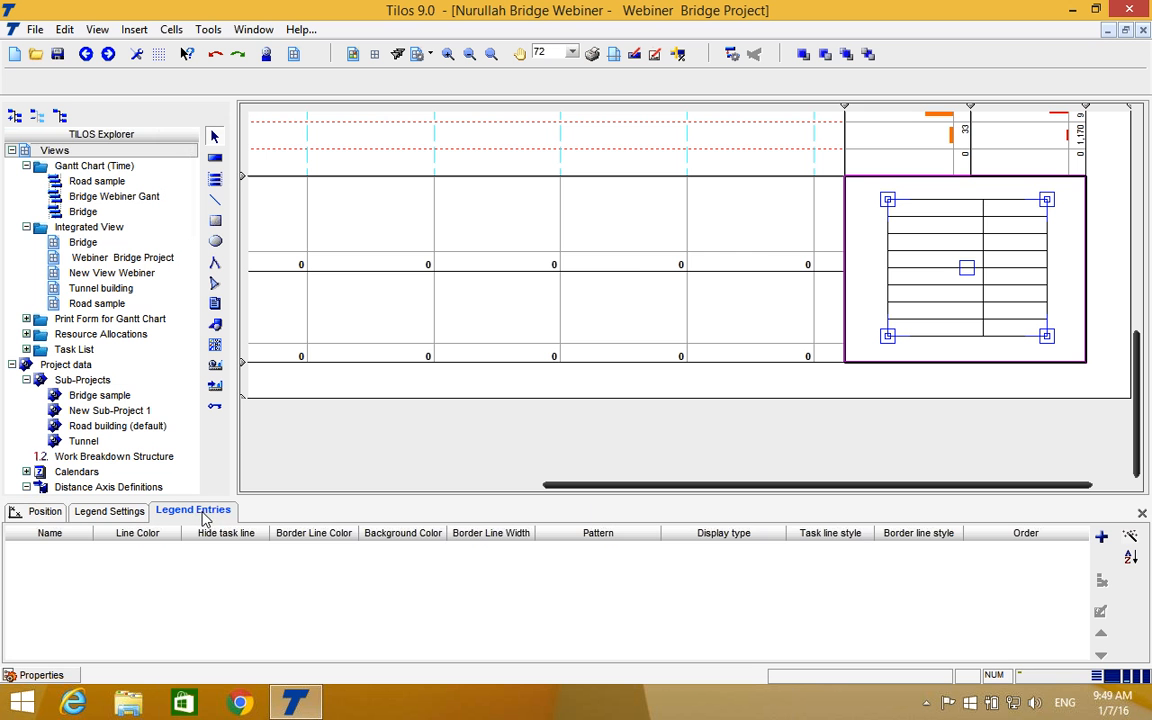
{"action": "left_click", "coordinate": [1131, 539]}
{"action": "left_click", "coordinate": [793, 272]}
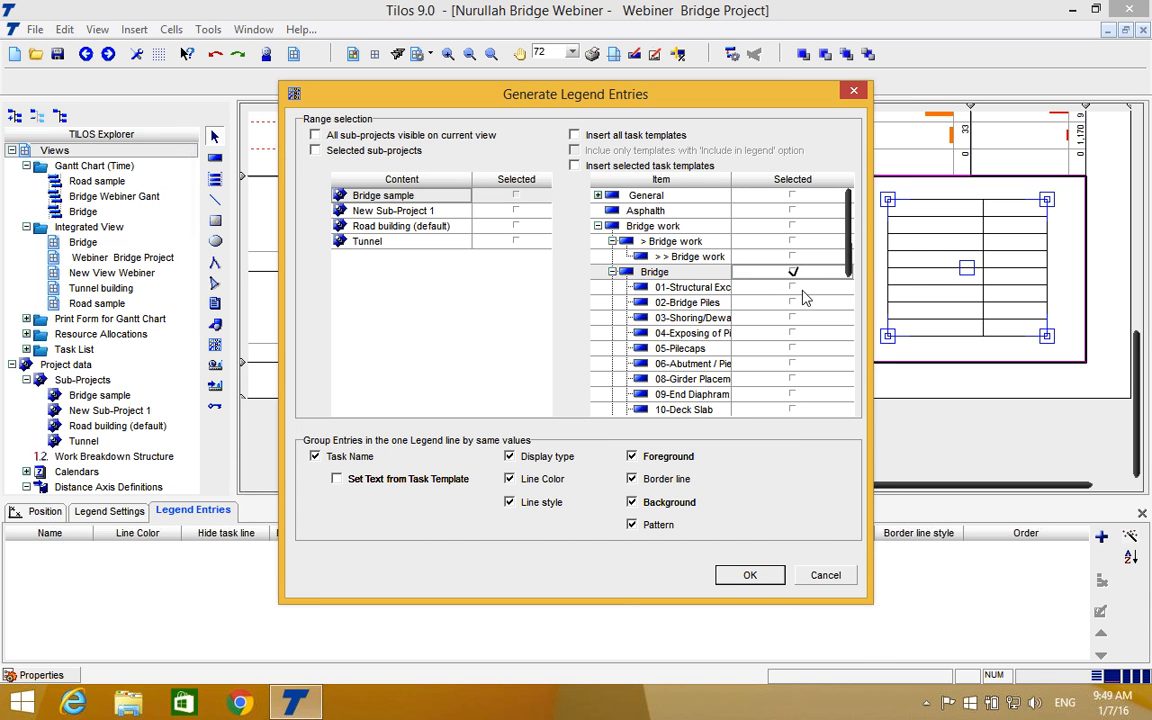
{"action": "left_click", "coordinate": [793, 287]}
{"action": "left_click", "coordinate": [793, 302]}
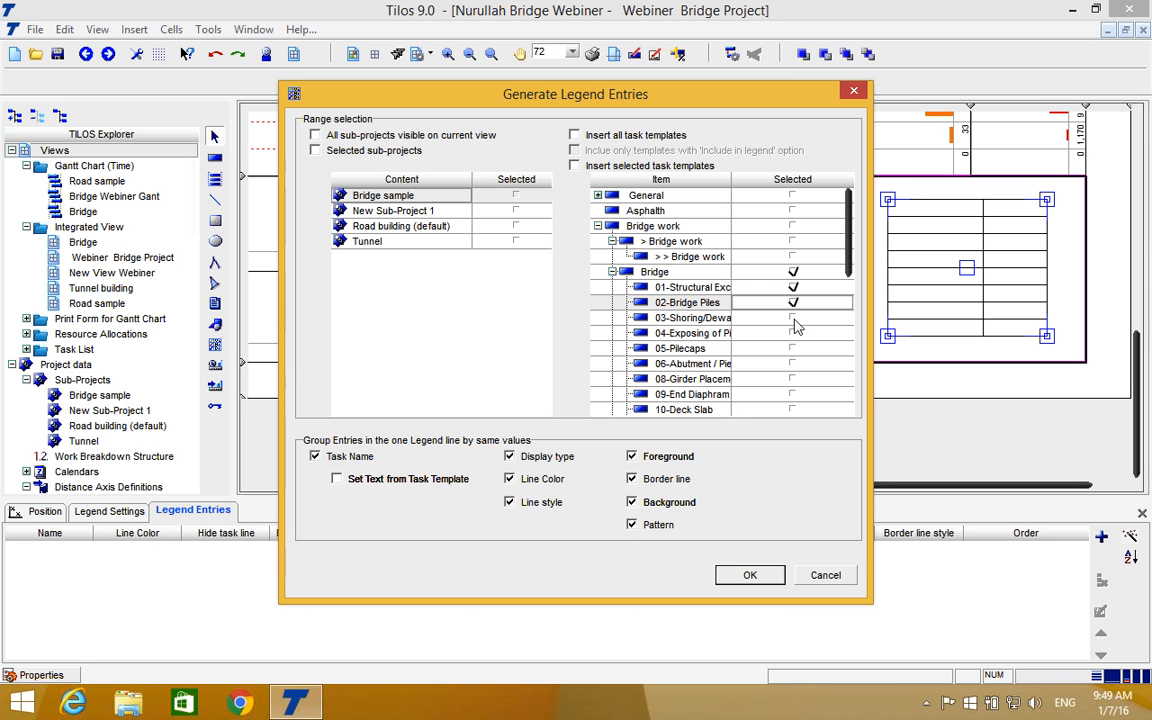
{"action": "left_click", "coordinate": [575, 166]}
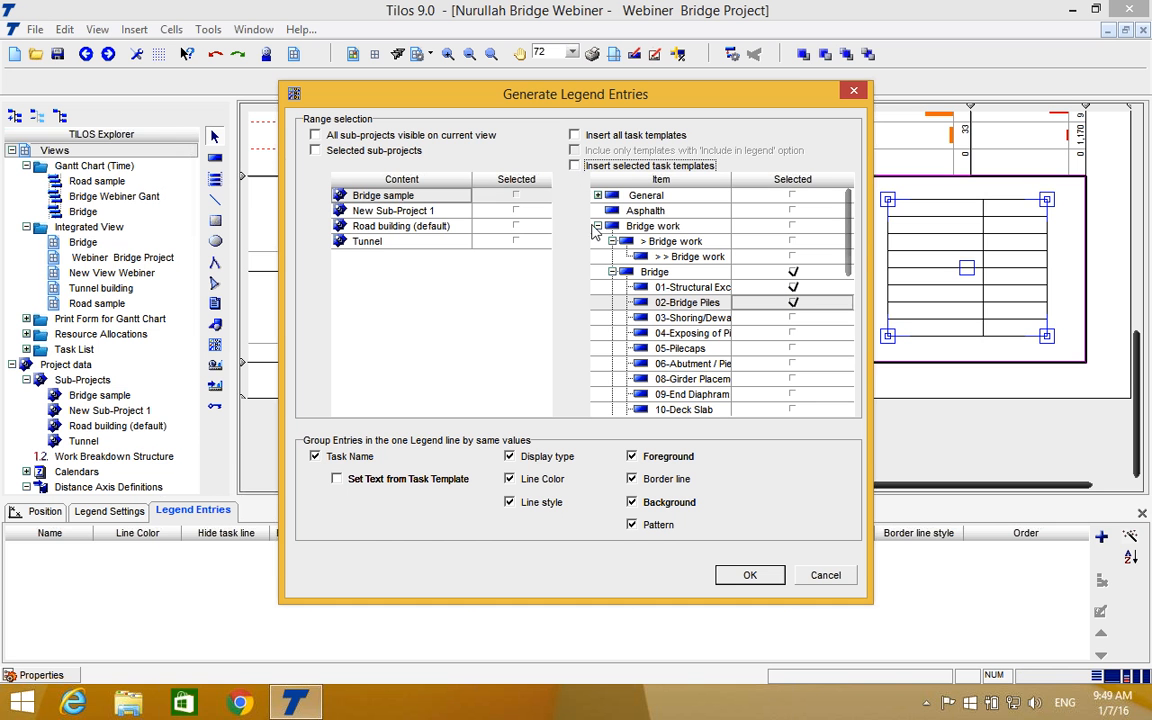
{"action": "left_click", "coordinate": [517, 212]}
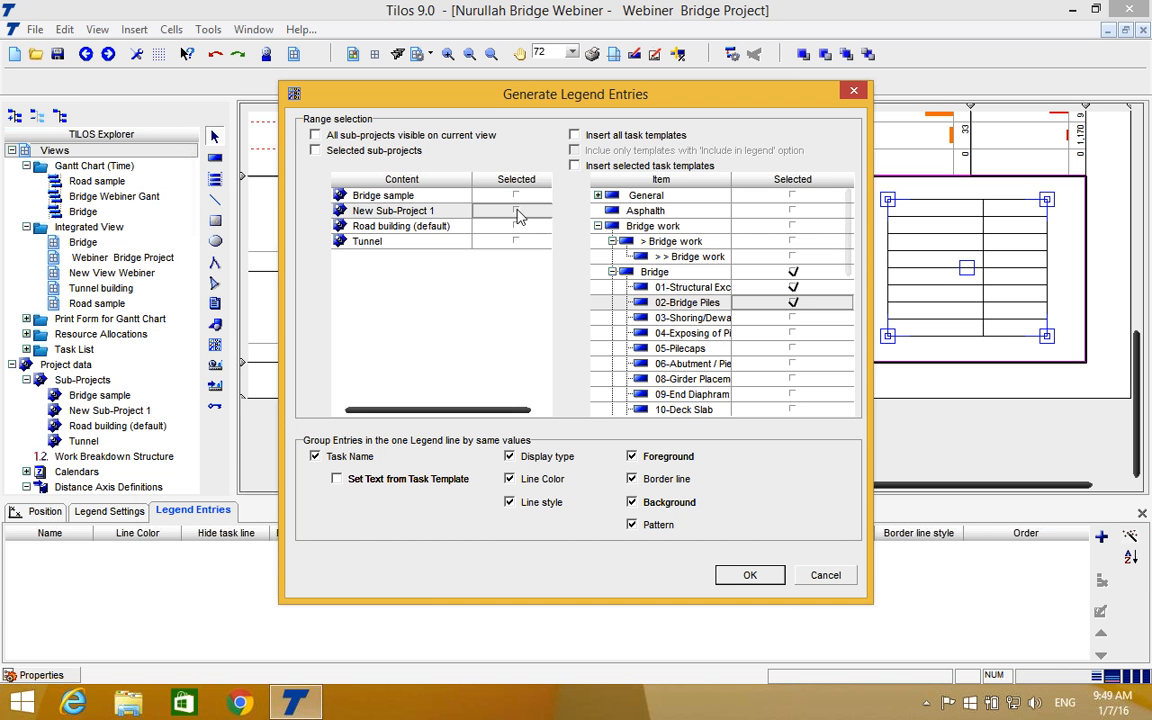
{"action": "left_click", "coordinate": [516, 197]}
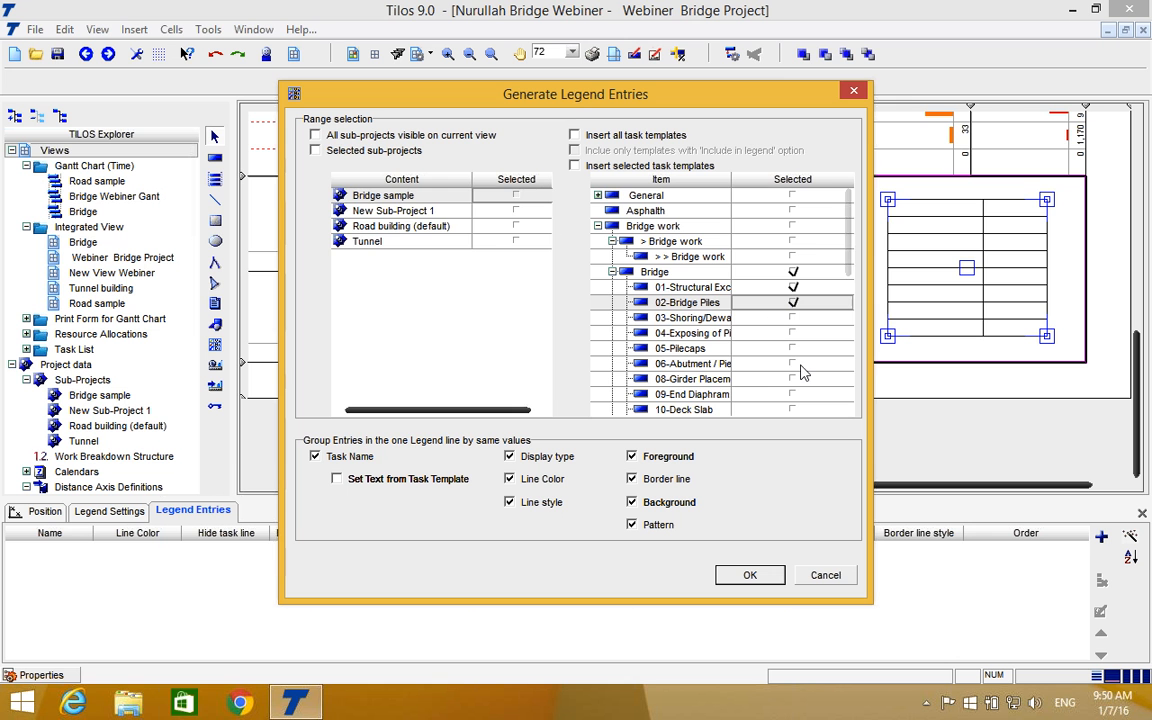
{"action": "scroll", "coordinate": [803, 370], "scroll_direction": "down", "scroll_amount": 2}
{"action": "scroll", "coordinate": [780, 330], "scroll_direction": "down", "scroll_amount": 4}
Add the Bridge task templates 03 to 06, 08, 09-End Diaphram and 10-Deck Slab to the legend selection.
{"action": "left_click", "coordinate": [788, 318]}
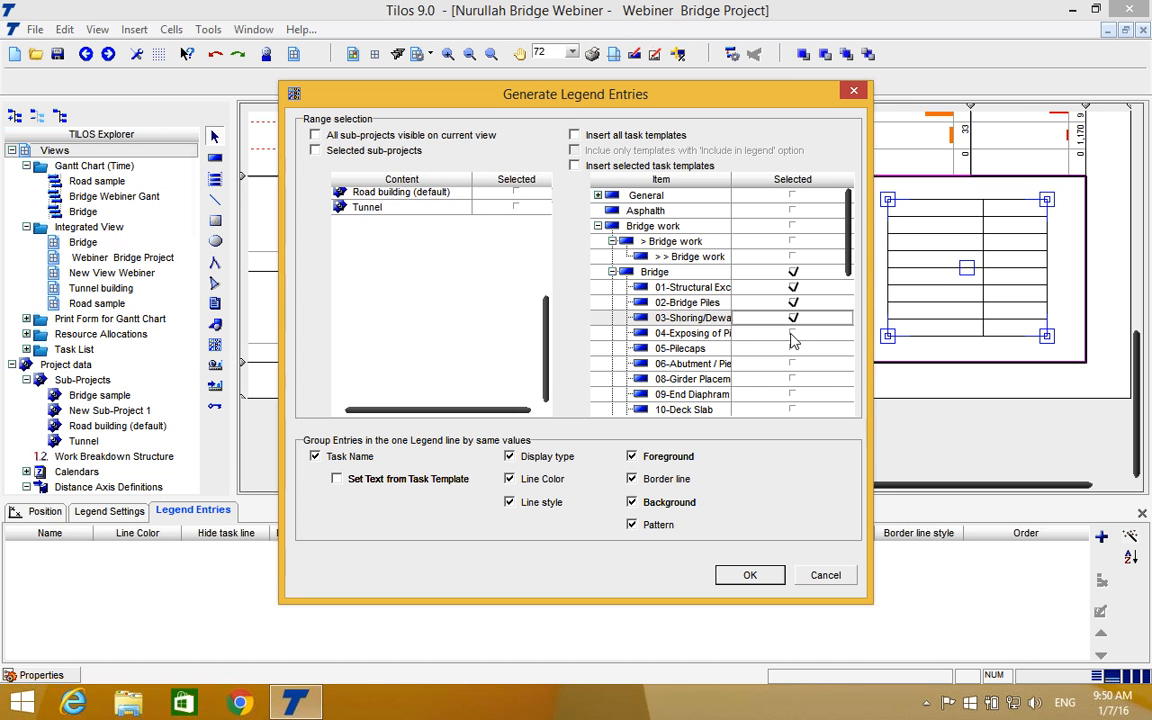
{"action": "left_click", "coordinate": [790, 333]}
{"action": "left_click", "coordinate": [793, 348]}
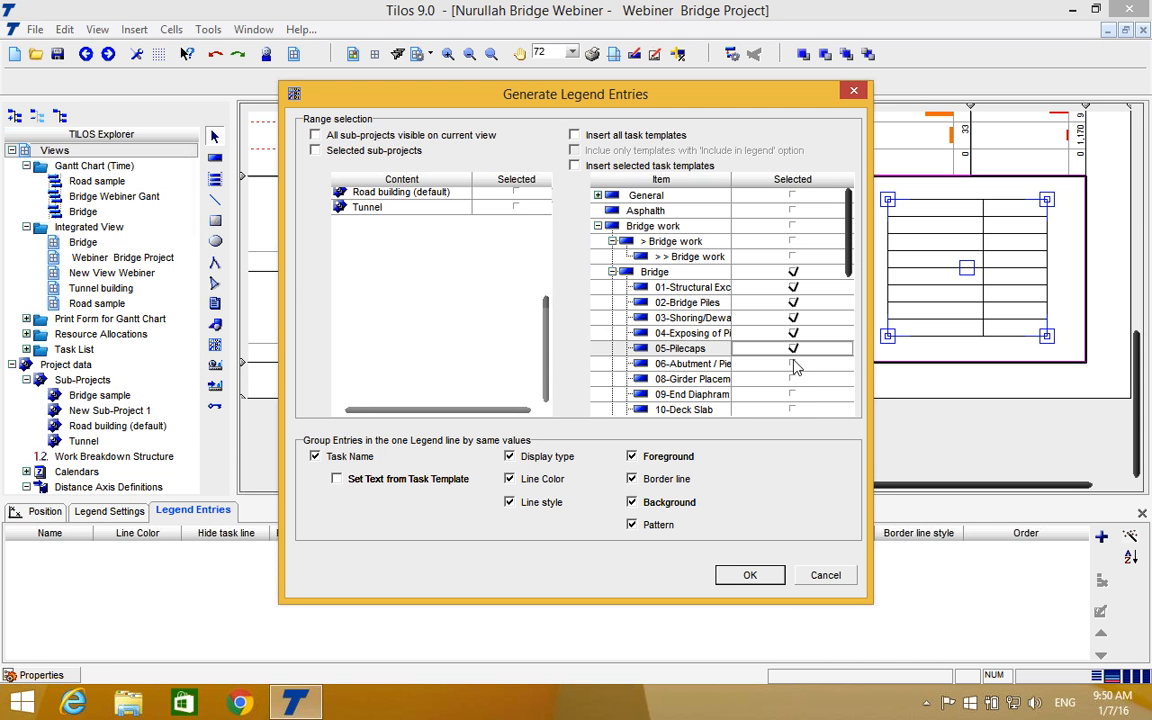
{"action": "left_click", "coordinate": [793, 364]}
{"action": "left_click", "coordinate": [793, 379]}
{"action": "left_click", "coordinate": [793, 395]}
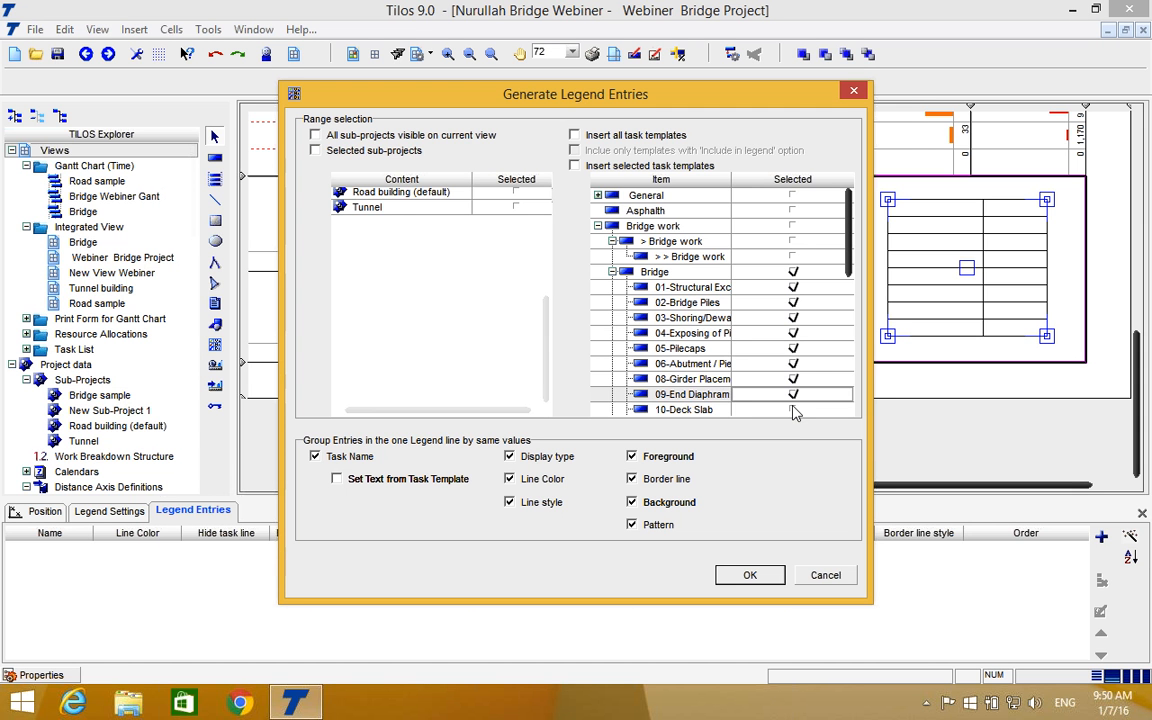
{"action": "left_click", "coordinate": [793, 410]}
Deselect 09-End Diaphram and 11-Approach Slab, and add the Foundation task template to the legend selection.
{"action": "scroll", "coordinate": [794, 384], "scroll_direction": "down", "scroll_amount": 1}
{"action": "left_click", "coordinate": [793, 363]}
{"action": "left_click", "coordinate": [793, 389]}
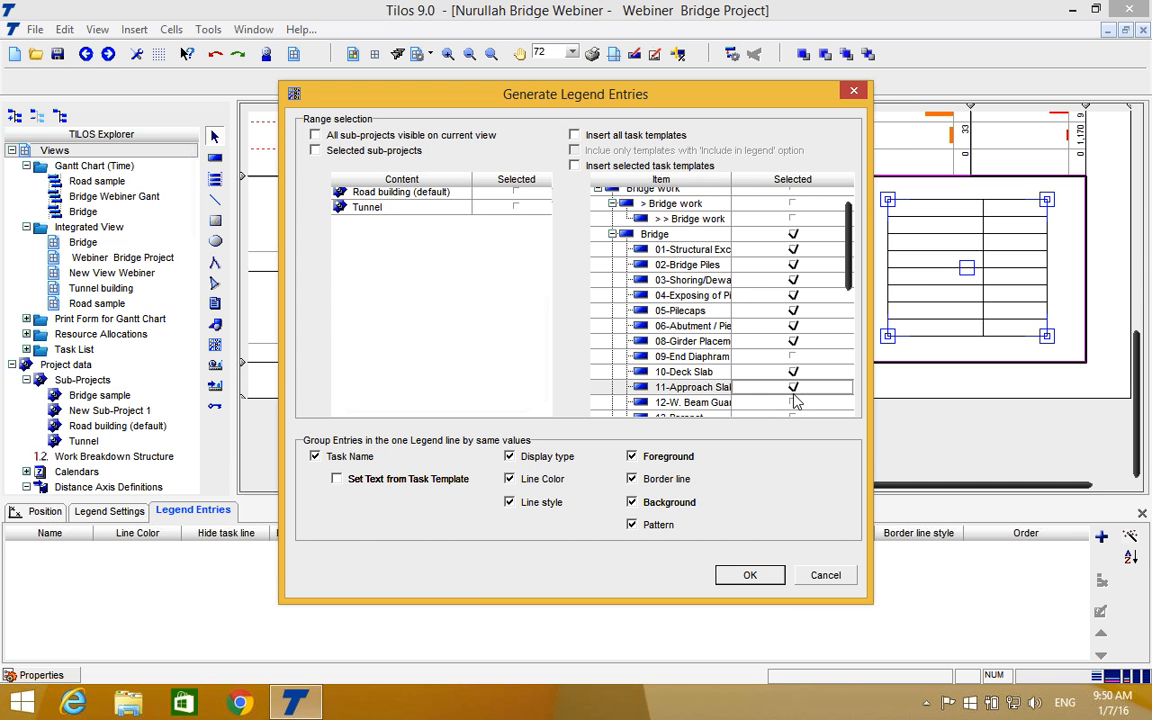
{"action": "scroll", "coordinate": [793, 372], "scroll_direction": "down", "scroll_amount": 1}
{"action": "left_click", "coordinate": [793, 360]}
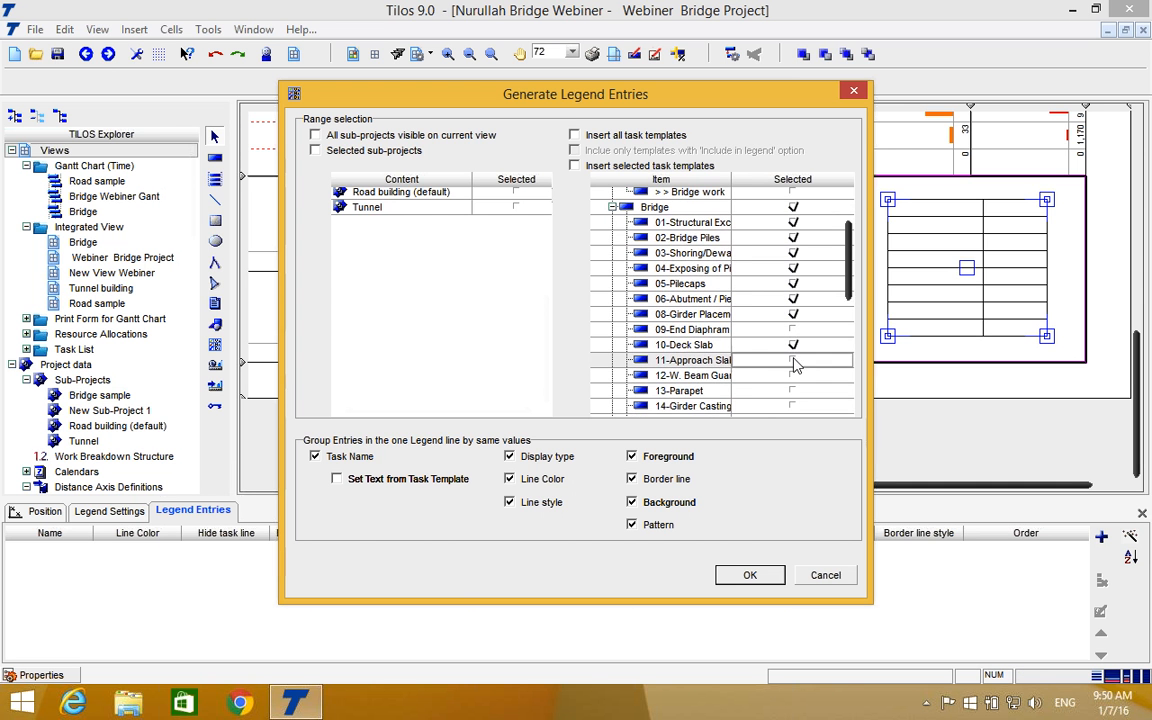
{"action": "scroll", "coordinate": [795, 398], "scroll_direction": "down", "scroll_amount": 2}
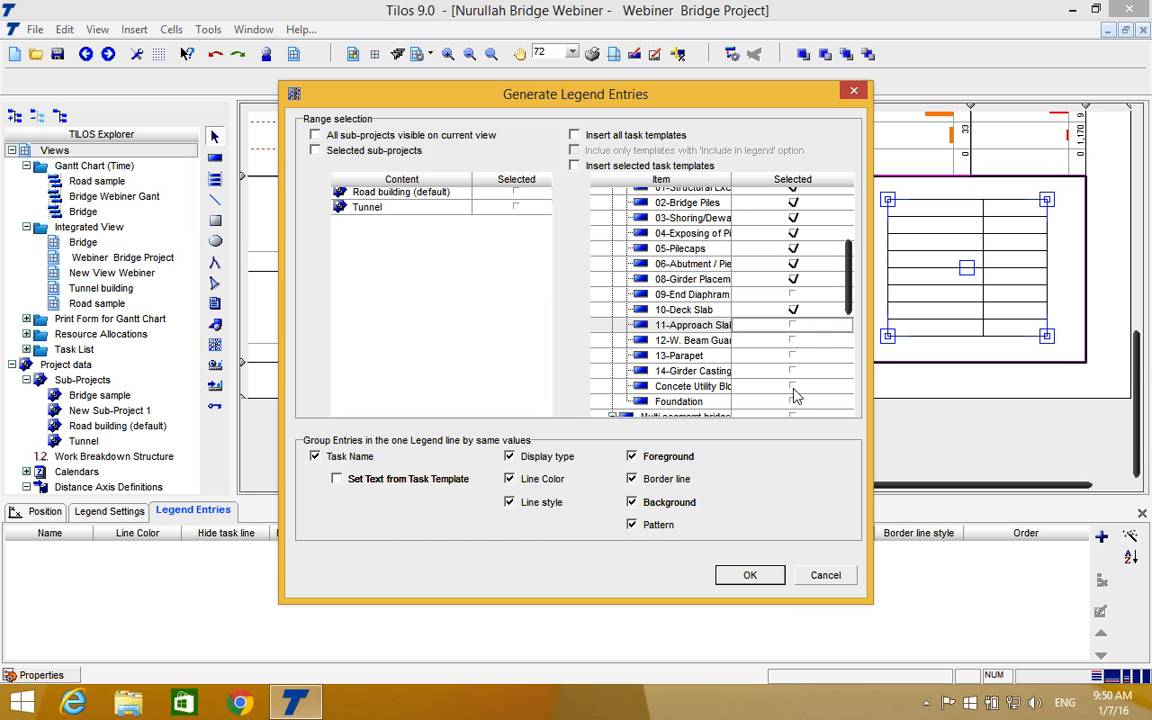
{"action": "left_click", "coordinate": [794, 401]}
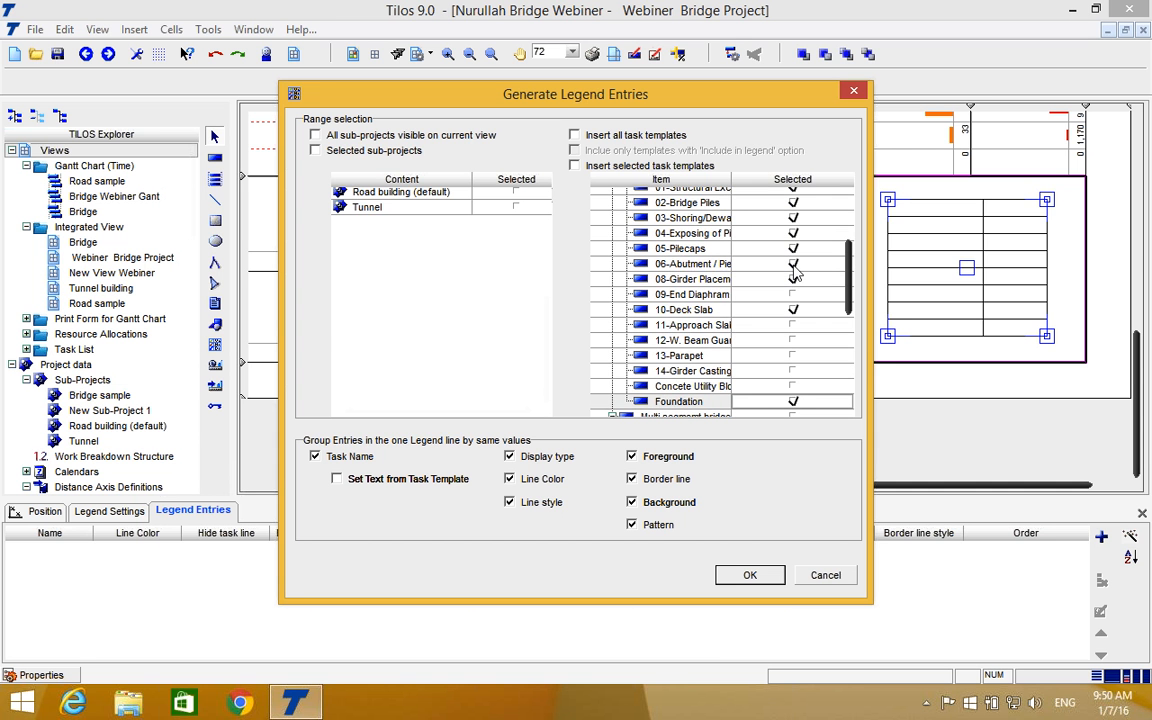
Deselect the parent Bridge template, 03-Shoring and 08-Girder, keep 01-Structural Excavation selected, and generate the legend entries.
{"action": "scroll", "coordinate": [795, 268], "scroll_direction": "up", "scroll_amount": 2}
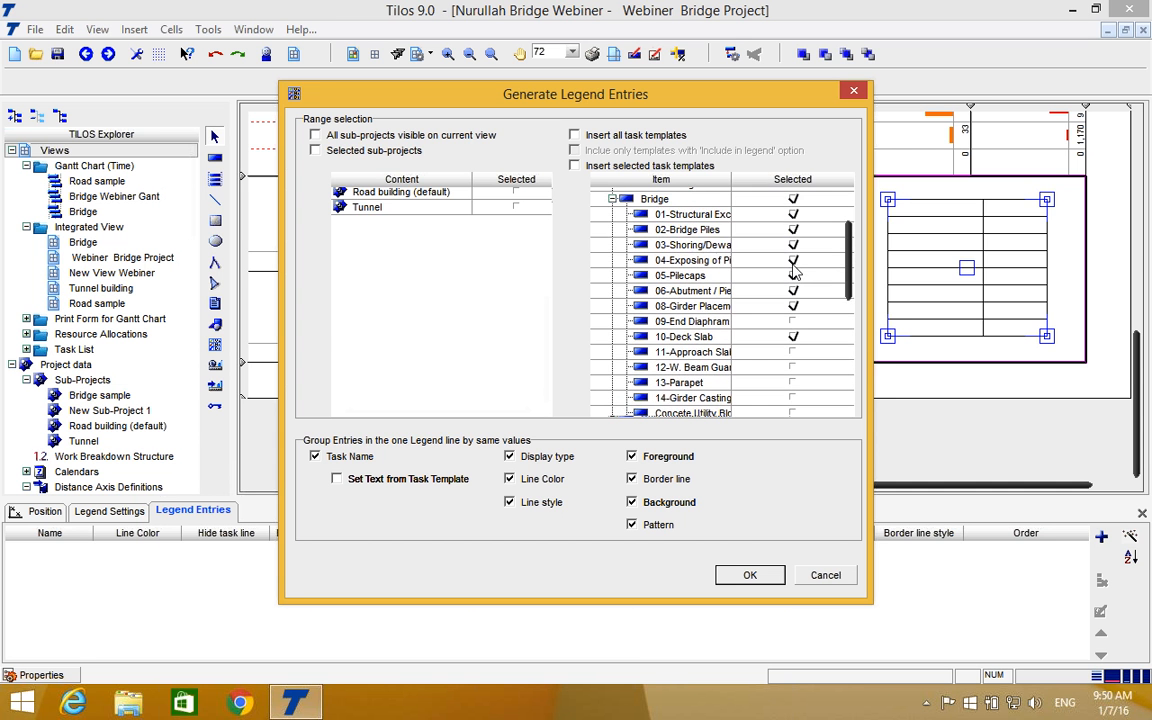
{"action": "left_click", "coordinate": [793, 251]}
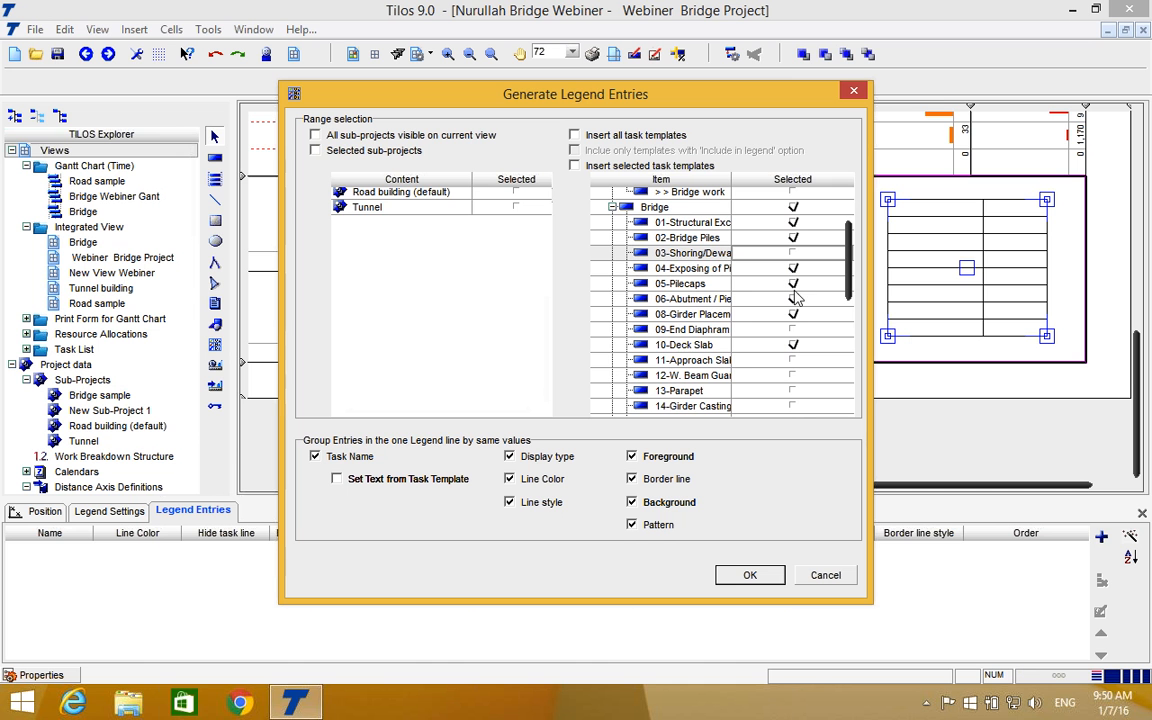
{"action": "left_click", "coordinate": [794, 315]}
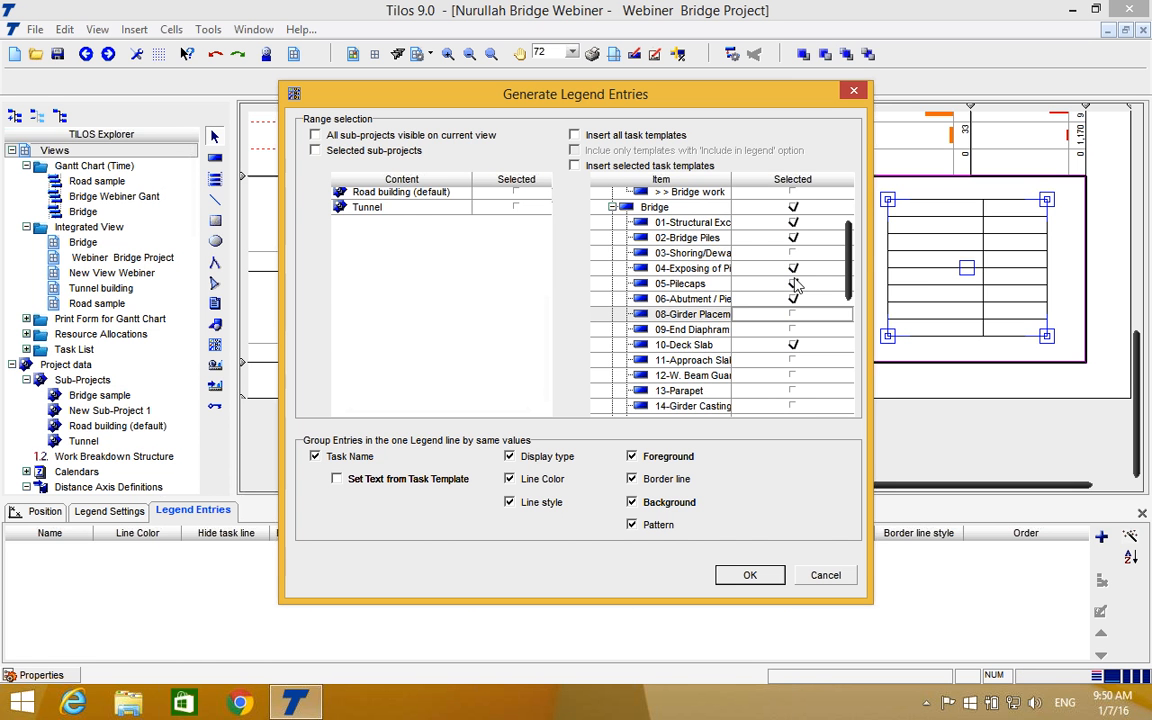
{"action": "left_click", "coordinate": [793, 207]}
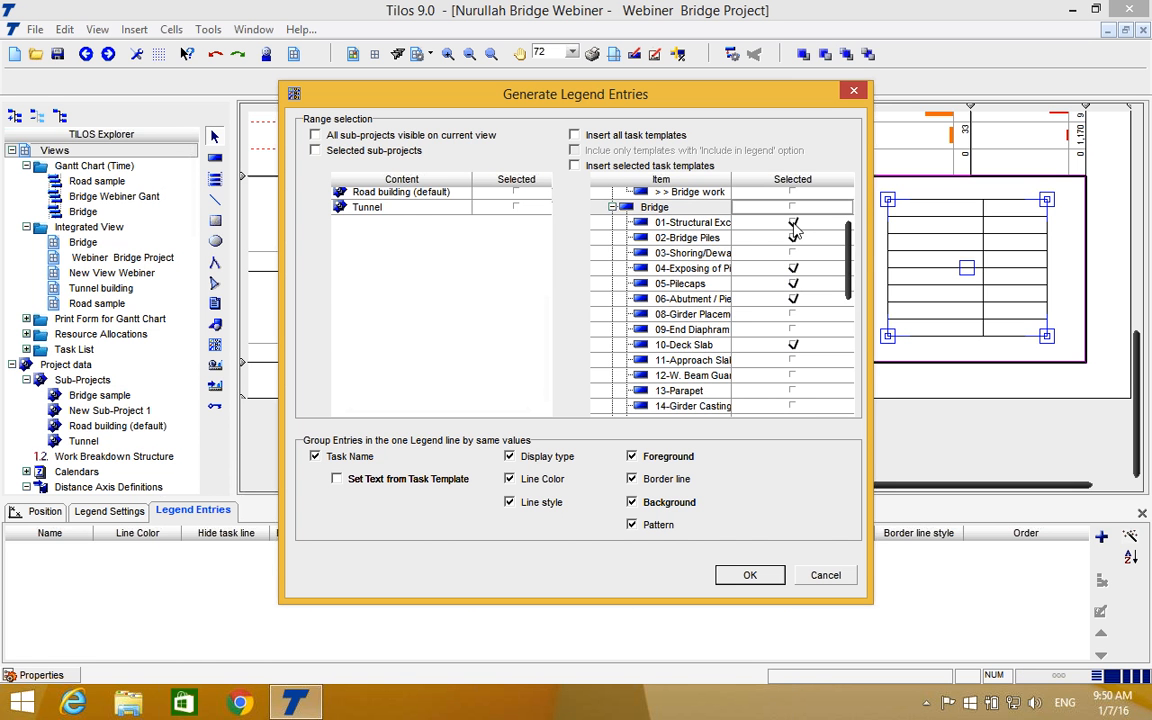
{"action": "left_click", "coordinate": [793, 223]}
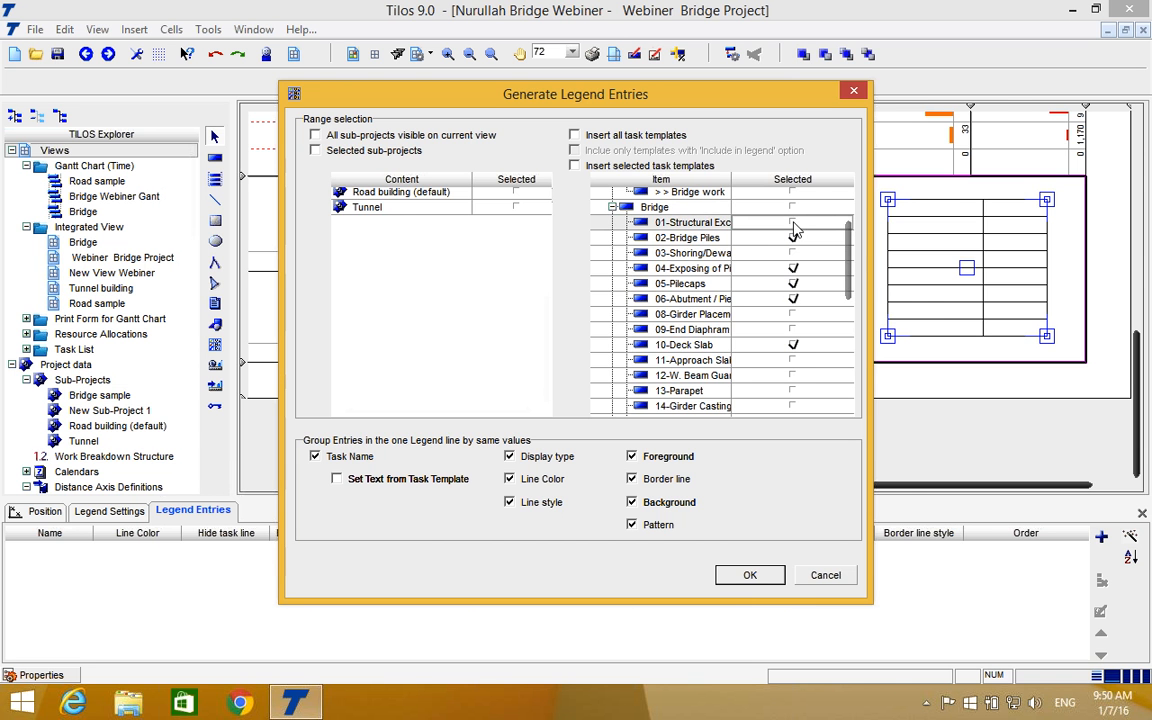
{"action": "left_click", "coordinate": [749, 575]}
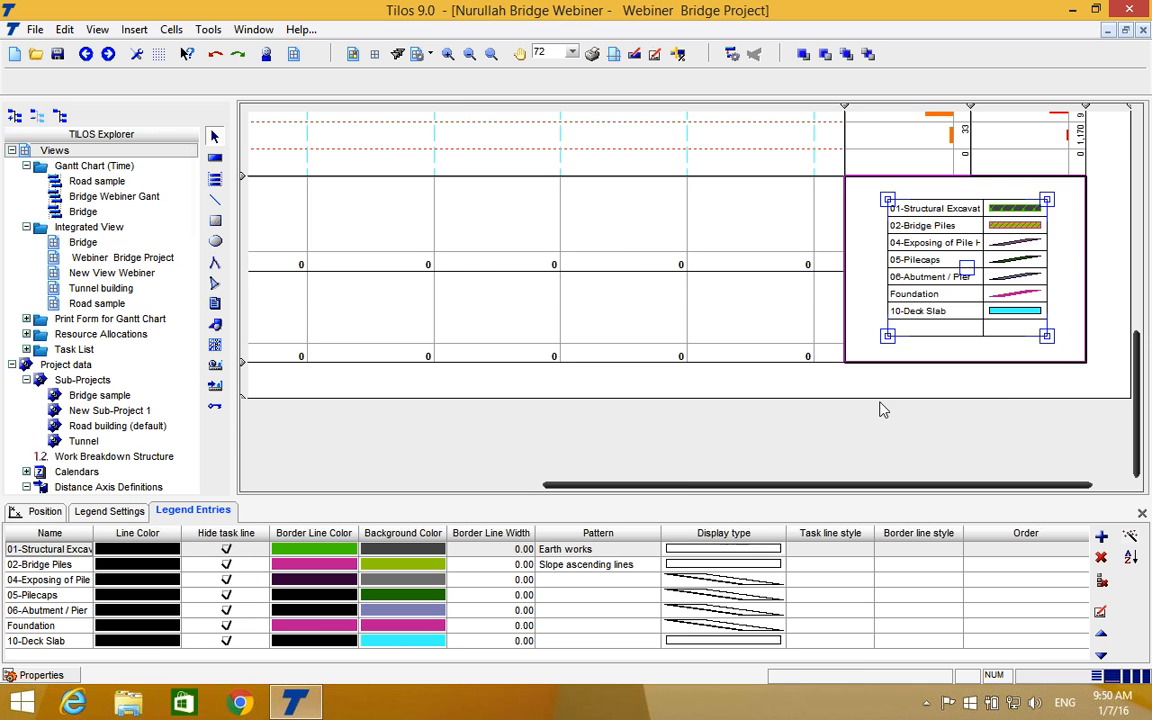
{"action": "scroll", "coordinate": [883, 410], "scroll_direction": "up", "scroll_amount": 3}
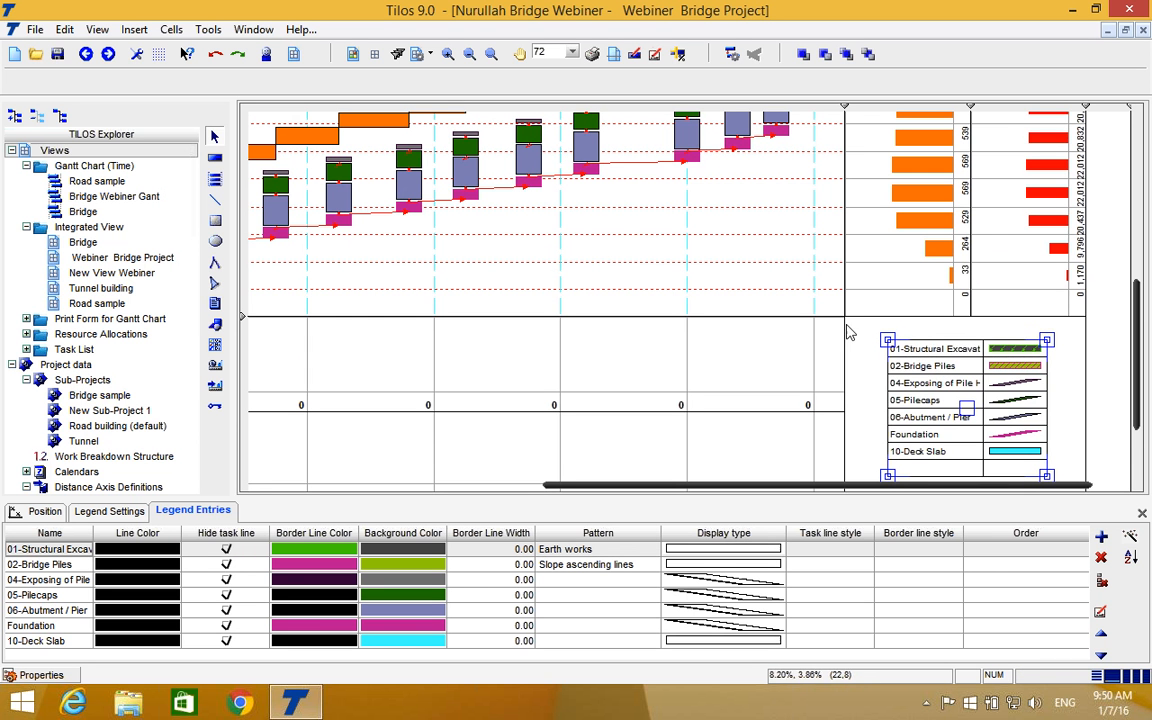
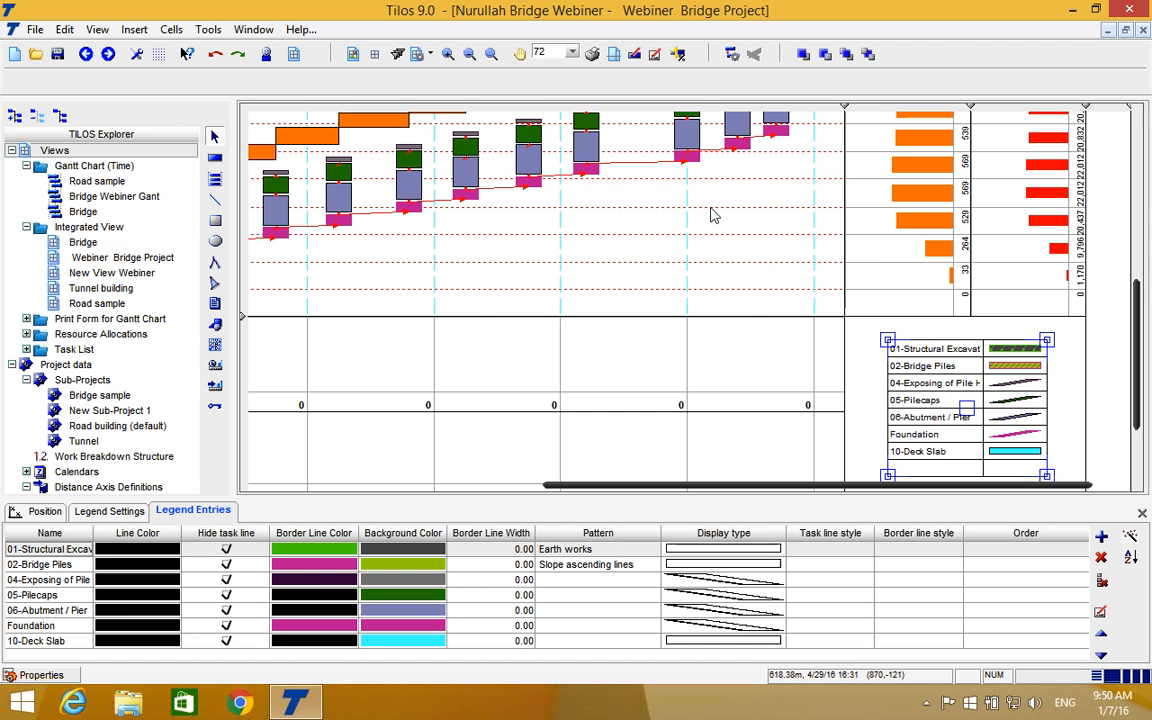
Add the Bridge segements task template from the Multi segment bridge group to the legend and generate the entries again.
{"action": "scroll", "coordinate": [713, 215], "scroll_direction": "up", "scroll_amount": 5}
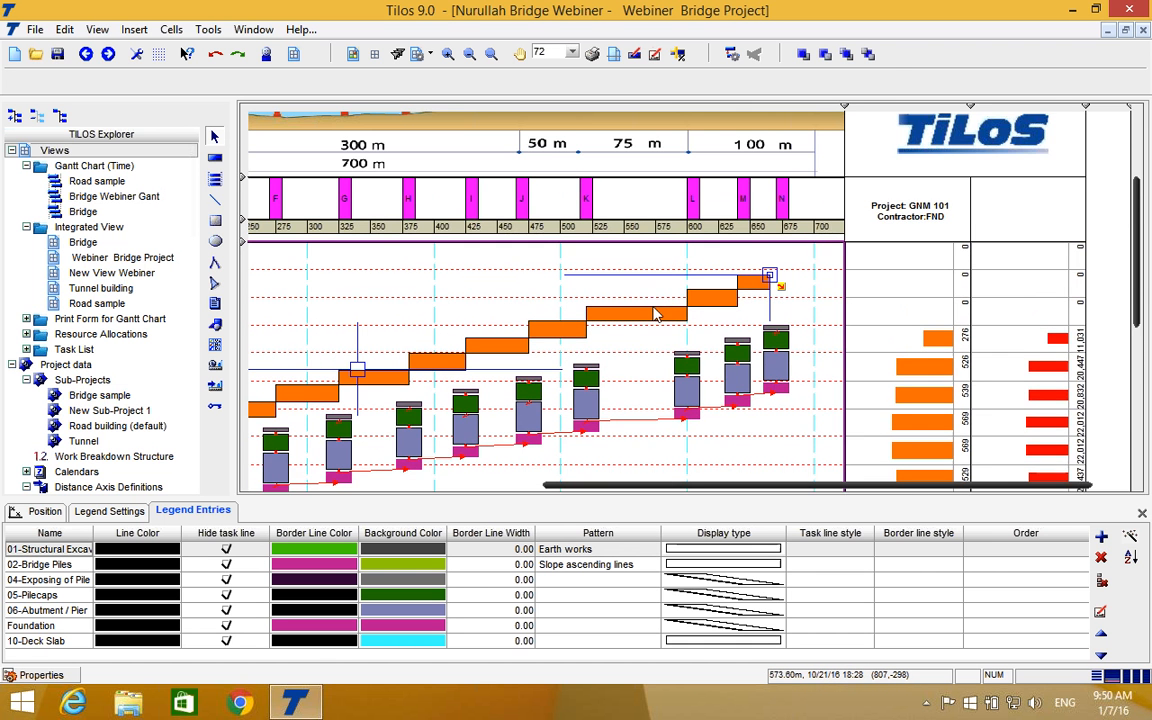
{"action": "scroll", "coordinate": [655, 314], "scroll_direction": "down", "scroll_amount": 5}
{"action": "left_click", "coordinate": [926, 459]}
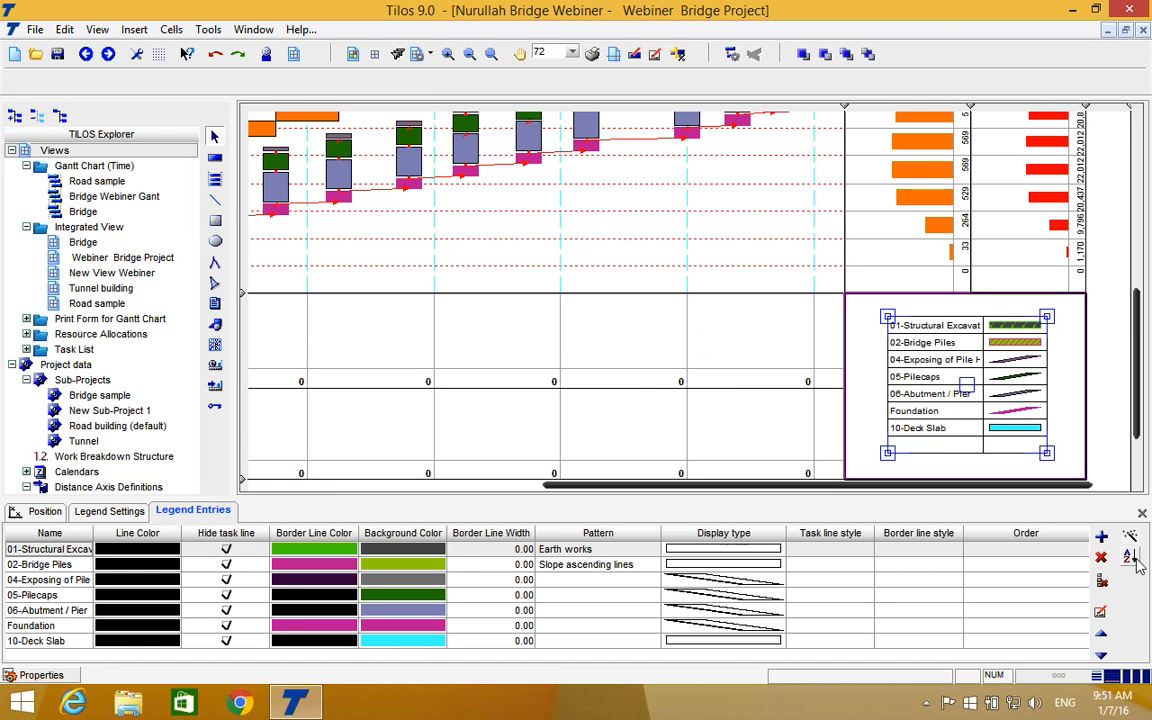
{"action": "left_click", "coordinate": [1131, 539]}
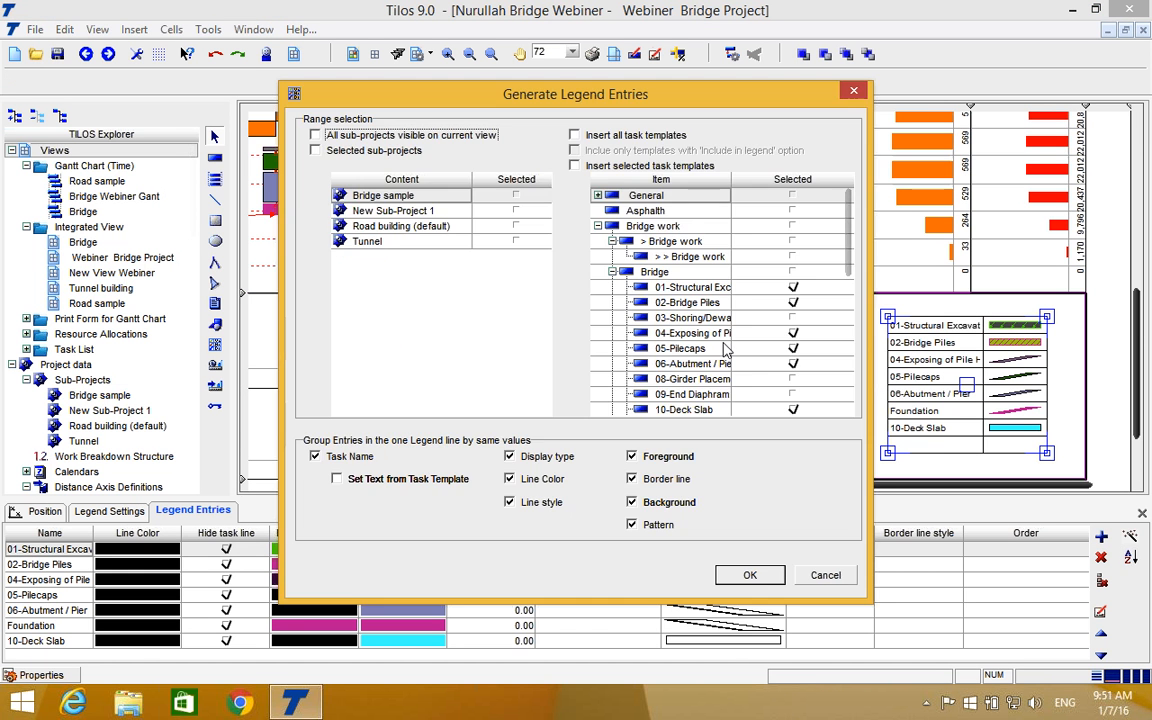
{"action": "scroll", "coordinate": [726, 348], "scroll_direction": "down", "scroll_amount": 2}
{"action": "scroll", "coordinate": [724, 346], "scroll_direction": "down", "scroll_amount": 3}
{"action": "left_click", "coordinate": [793, 303]}
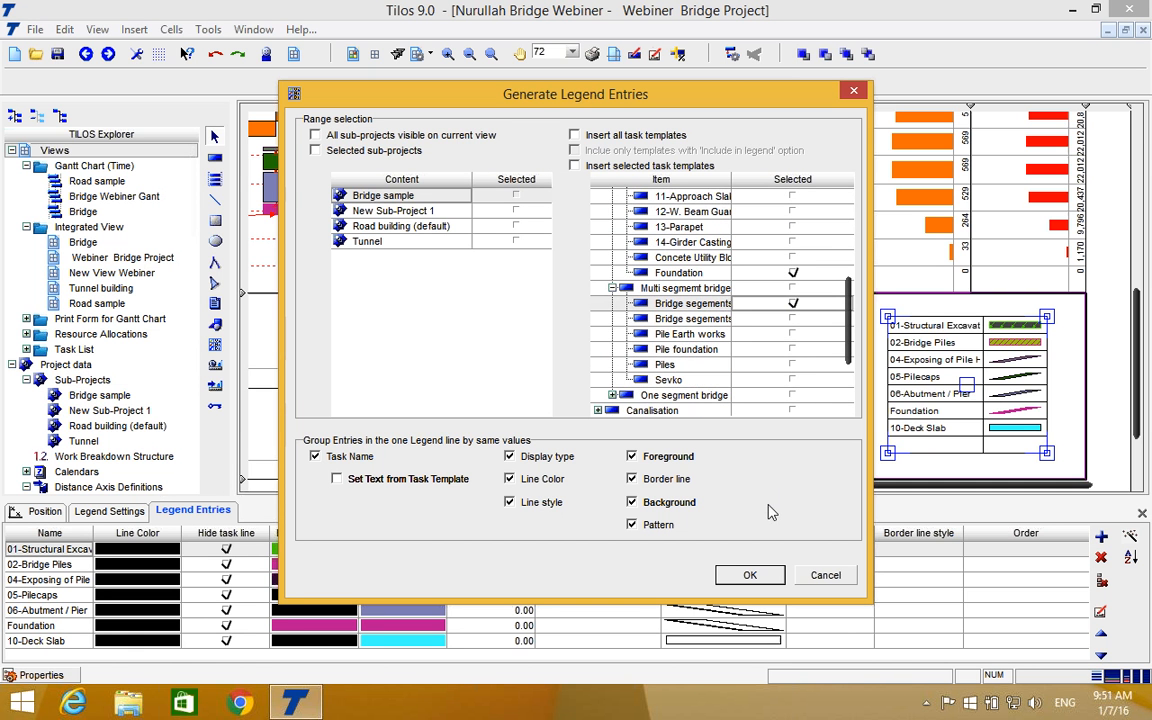
{"action": "left_click", "coordinate": [752, 579]}
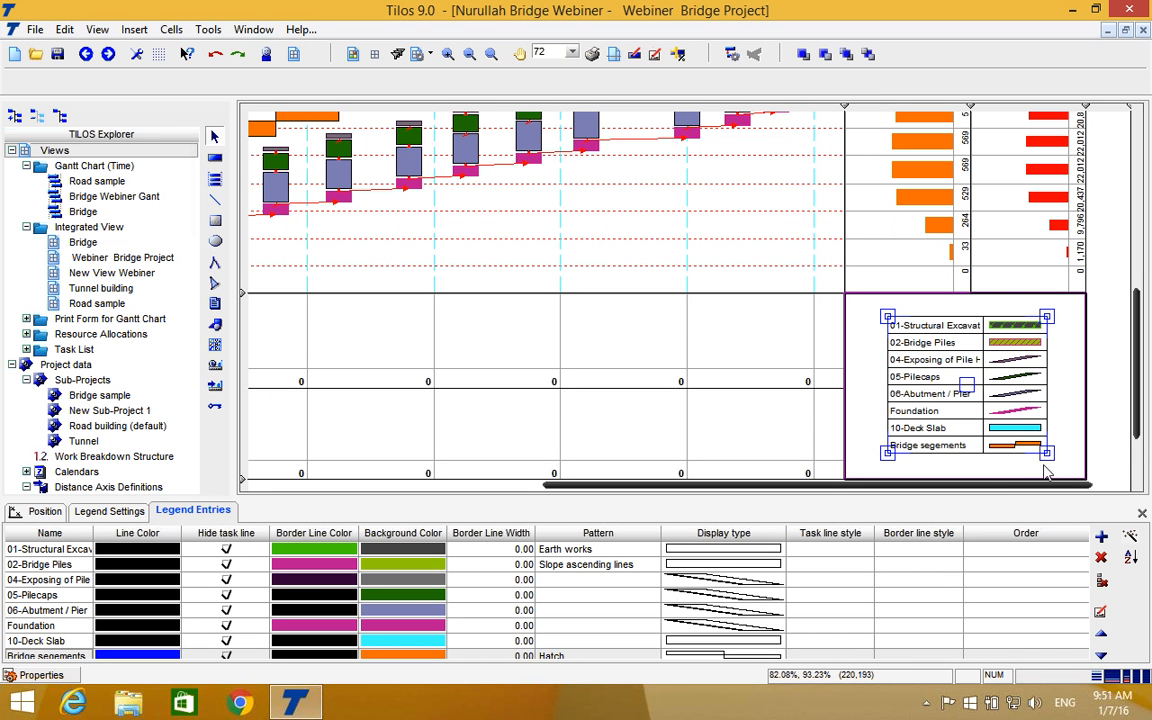
Enlarge the legend at two opposite corners so that it nearly fills its cell below the histograms.
{"action": "left_click_drag", "start_coordinate": [1047, 460], "coordinate": [1065, 388]}
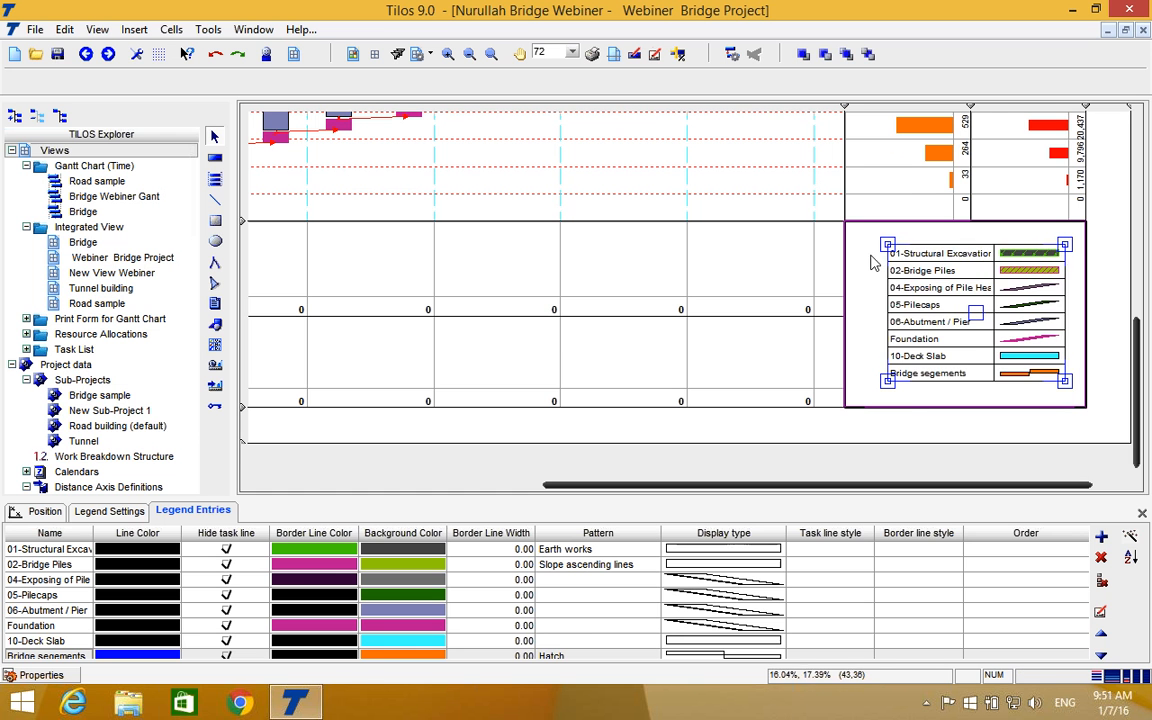
{"action": "left_click_drag", "start_coordinate": [881, 242], "coordinate": [857, 234]}
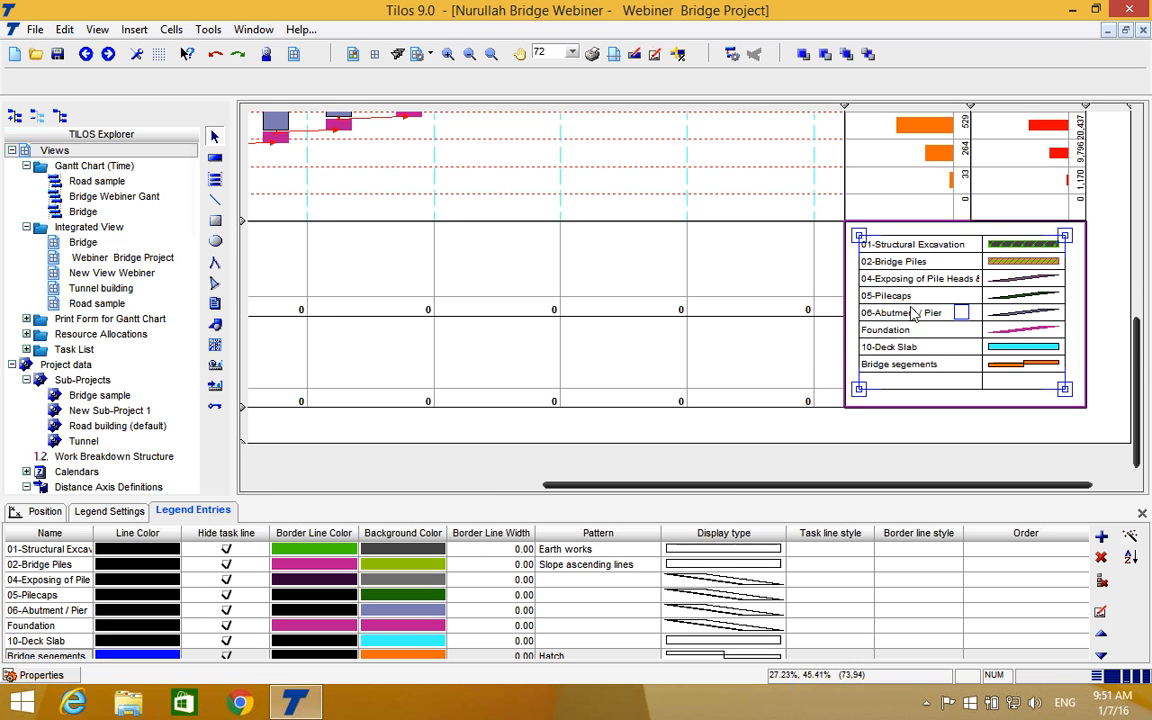
Review the view's layout from the task legend up to the company logos and bridge profile.
{"action": "left_click_drag", "start_coordinate": [748, 485], "coordinate": [671, 491]}
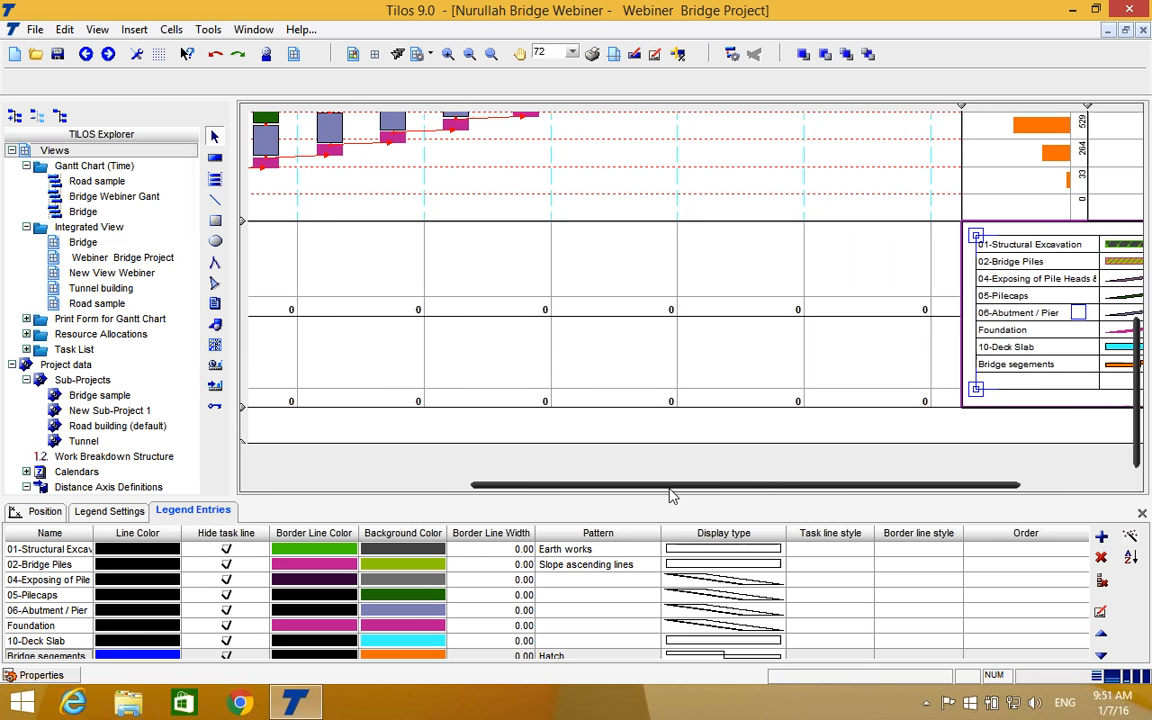
{"action": "left_click_drag", "start_coordinate": [851, 490], "coordinate": [947, 490]}
{"action": "scroll", "coordinate": [984, 313], "scroll_direction": "up", "scroll_amount": 5}
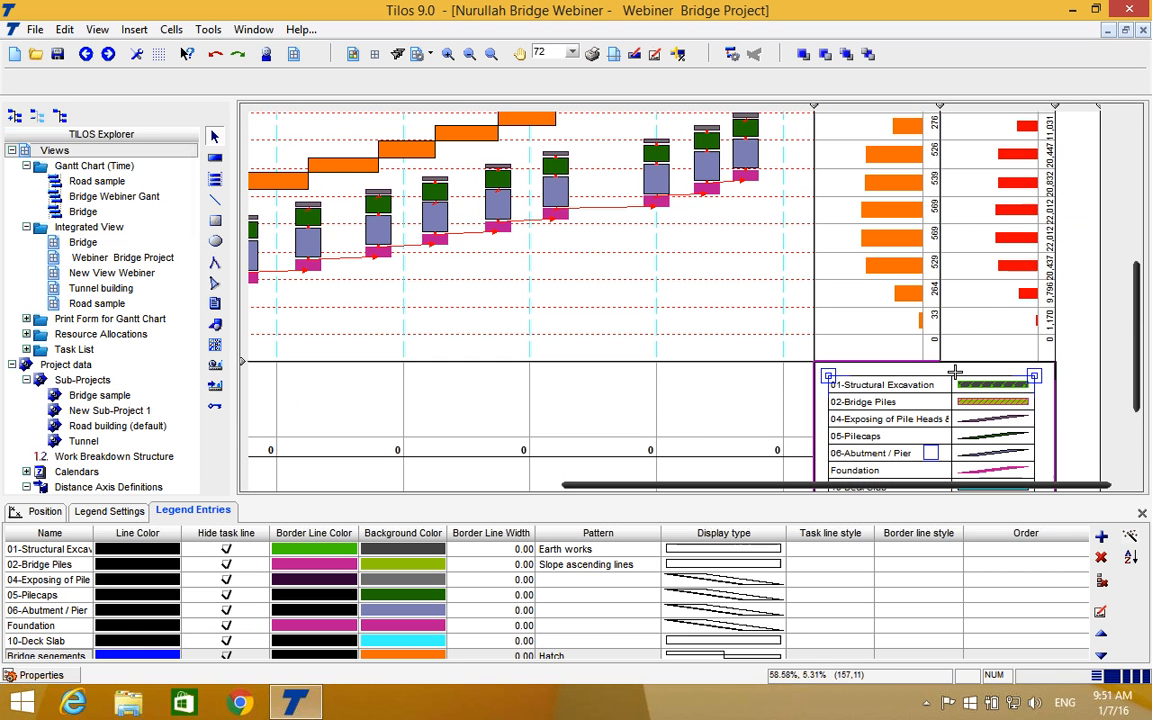
{"action": "scroll", "coordinate": [955, 380], "scroll_direction": "down", "scroll_amount": 8}
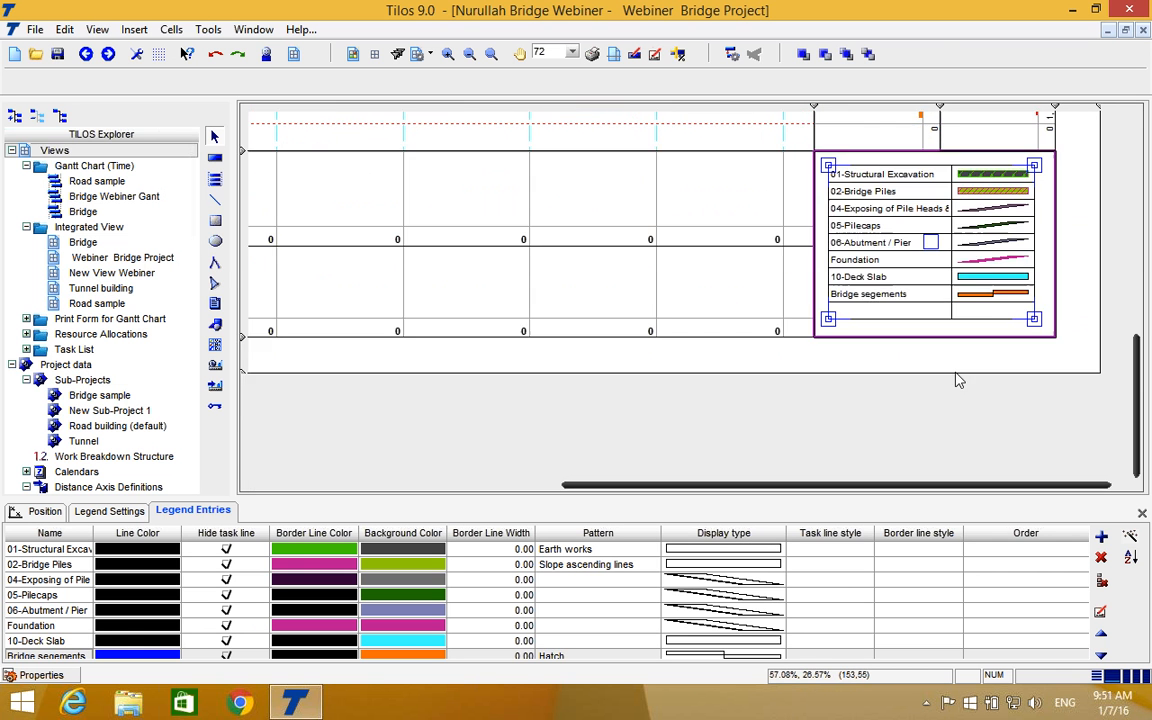
{"action": "scroll", "coordinate": [950, 345], "scroll_direction": "up", "scroll_amount": 1}
{"action": "scroll", "coordinate": [950, 348], "scroll_direction": "up", "scroll_amount": 7}
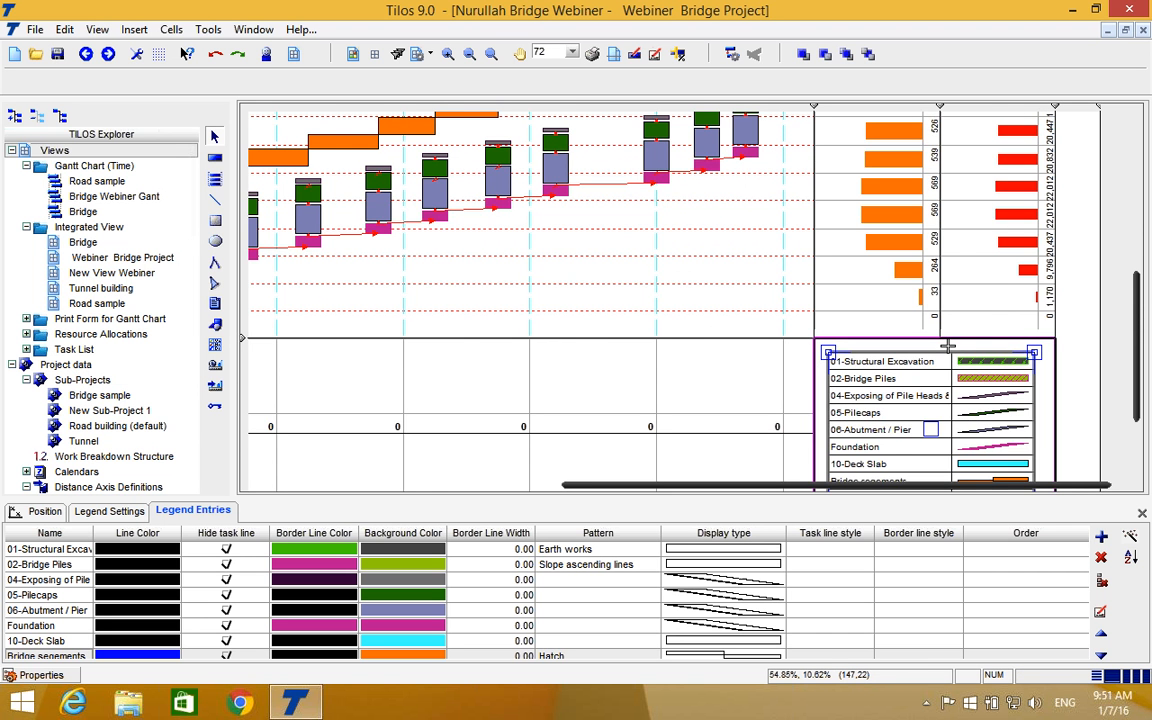
{"action": "scroll", "coordinate": [948, 346], "scroll_direction": "up", "scroll_amount": 8}
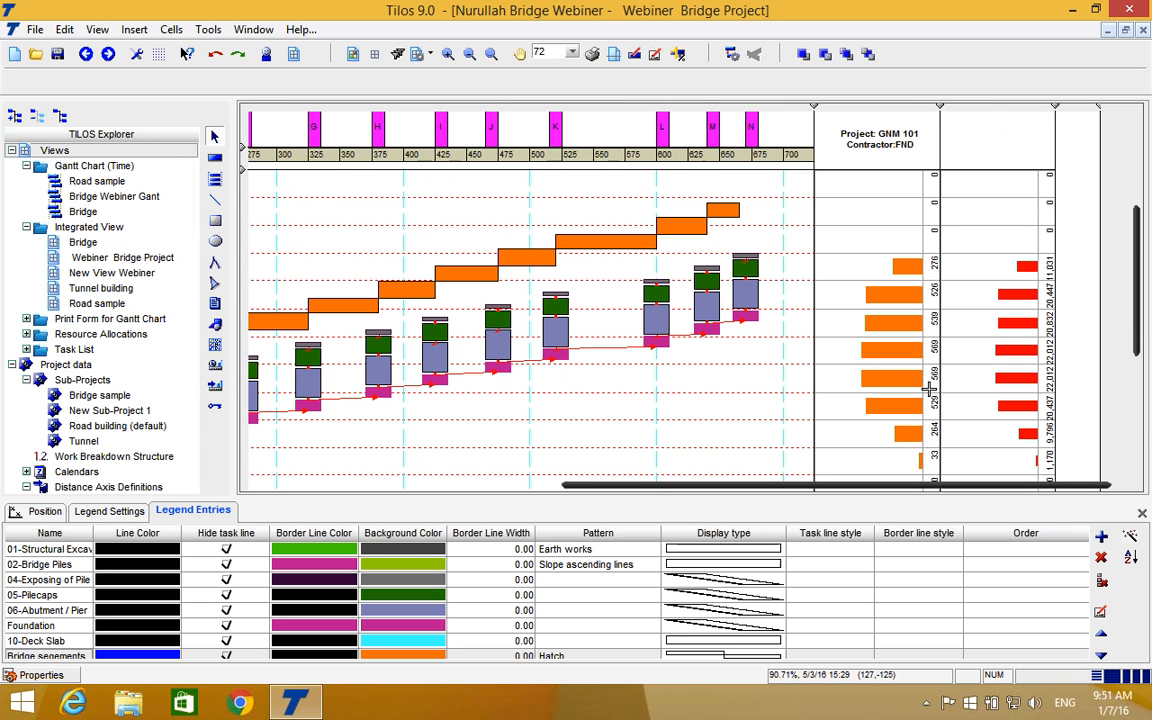
{"action": "scroll", "coordinate": [863, 321], "scroll_direction": "down", "scroll_amount": 9}
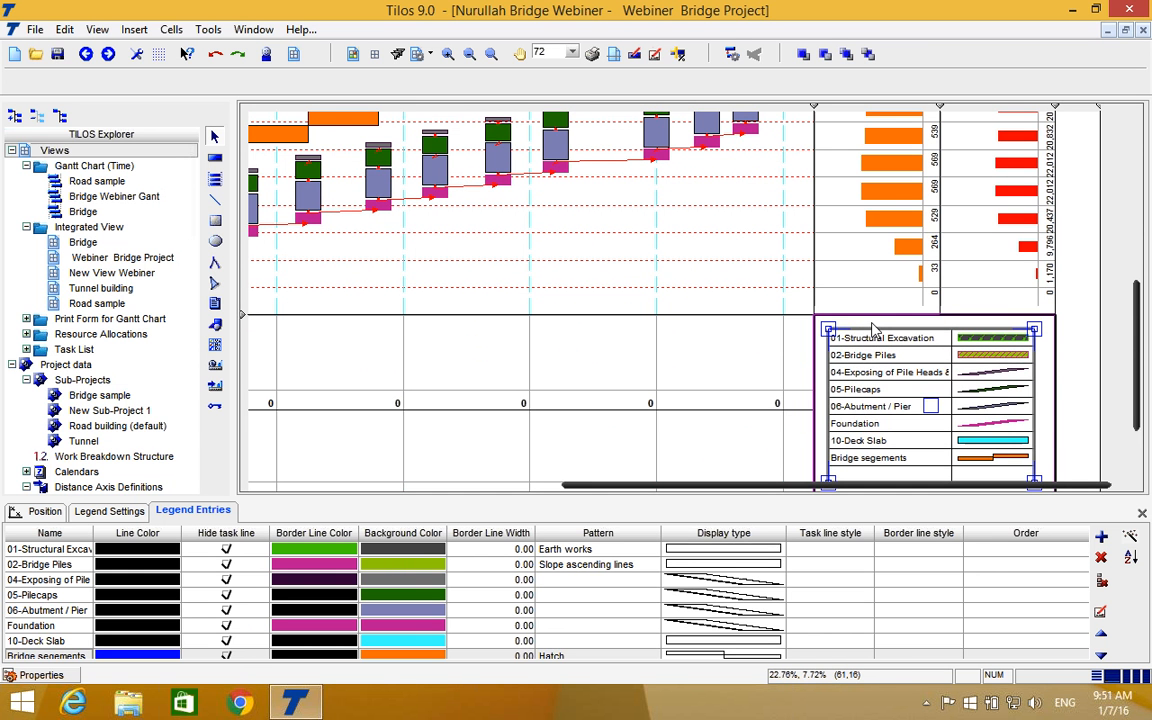
{"action": "scroll", "coordinate": [825, 306], "scroll_direction": "up", "scroll_amount": 6}
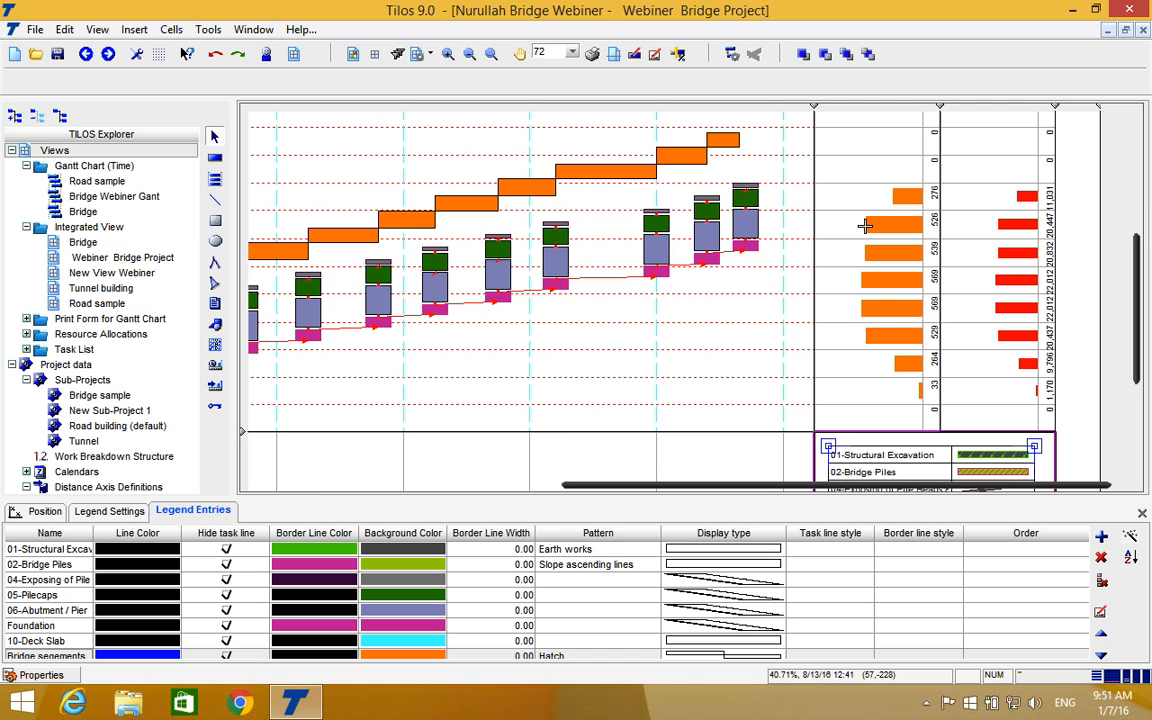
{"action": "scroll", "coordinate": [864, 226], "scroll_direction": "up", "scroll_amount": 1}
{"action": "scroll", "coordinate": [864, 226], "scroll_direction": "up", "scroll_amount": 12}
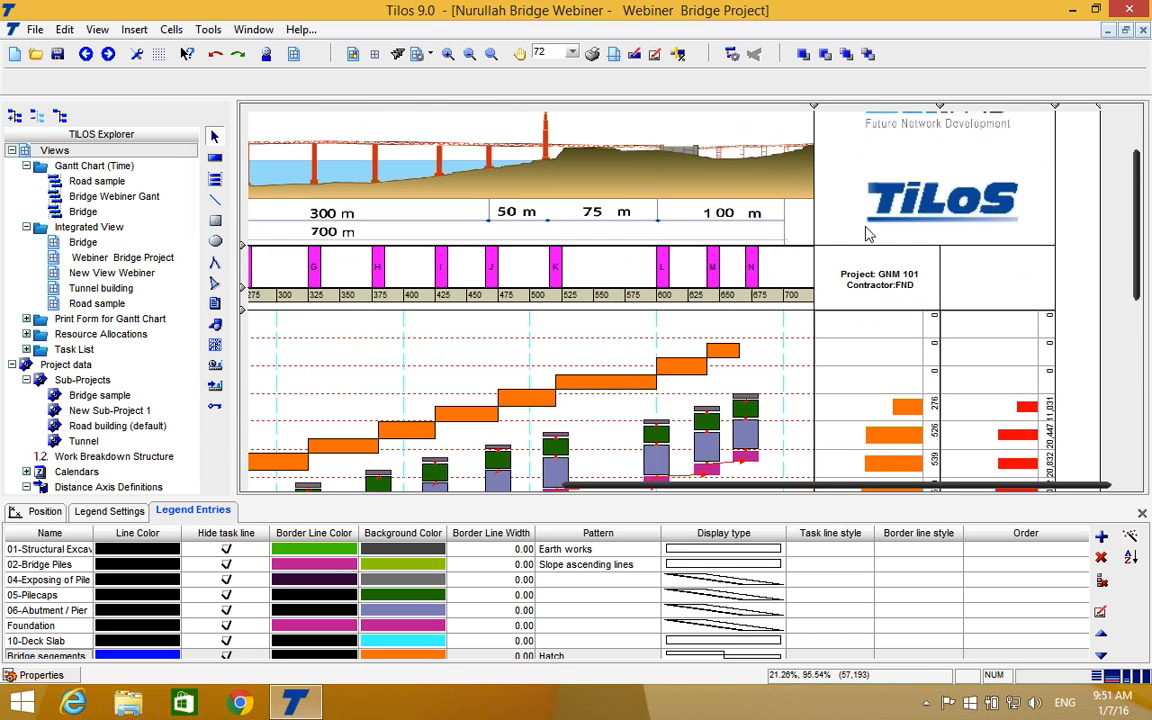
{"action": "scroll", "coordinate": [874, 258], "scroll_direction": "down", "scroll_amount": 9}
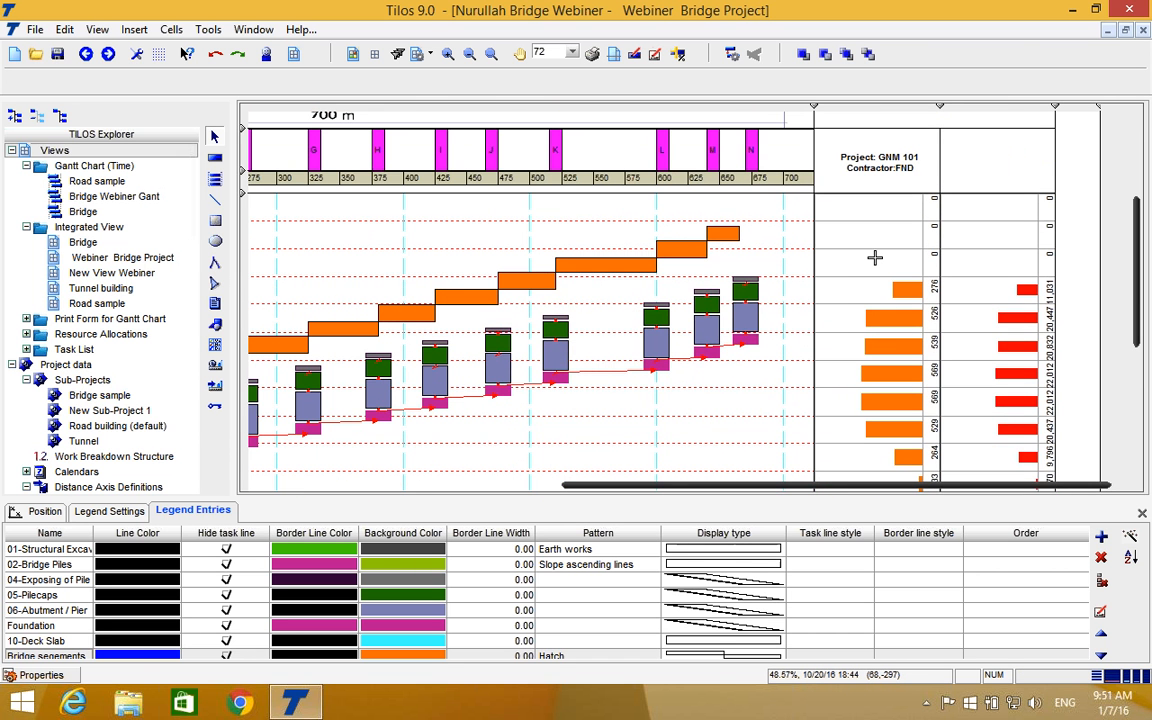
Select the orange time histogram beside the schedule and examine how the monthly values of both time histograms are distributed.
{"action": "left_click", "coordinate": [881, 287]}
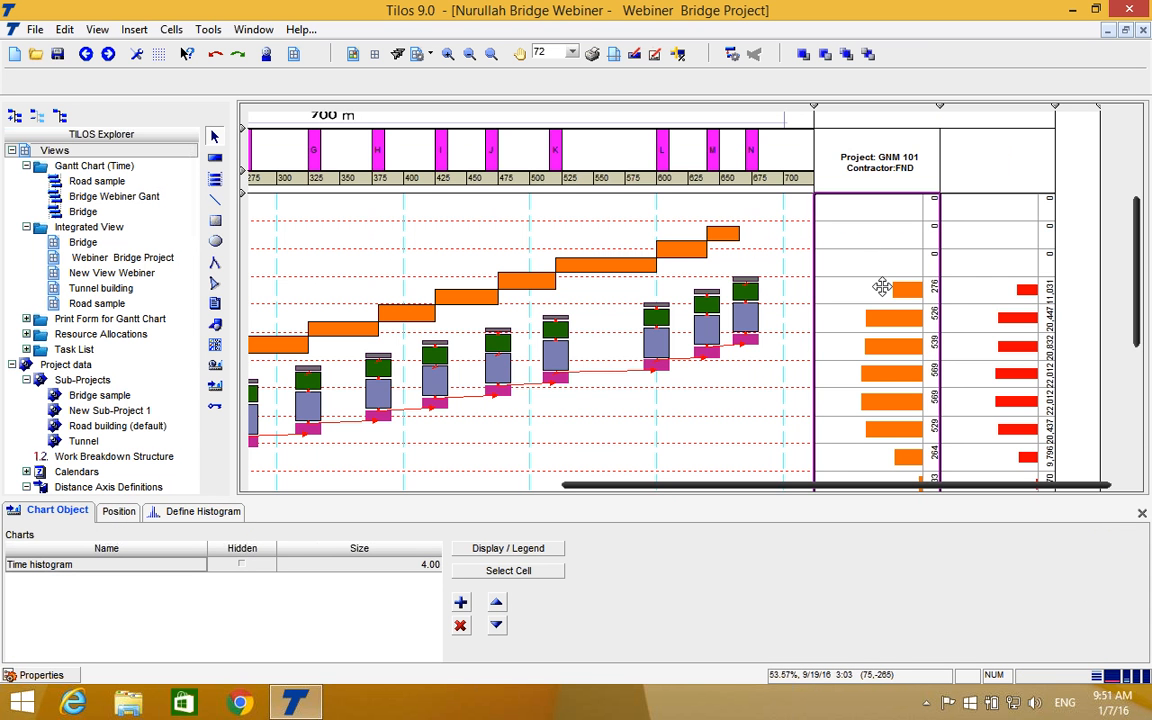
{"action": "scroll", "coordinate": [882, 316], "scroll_direction": "down", "scroll_amount": 10}
{"action": "scroll", "coordinate": [887, 316], "scroll_direction": "up", "scroll_amount": 6}
{"action": "scroll", "coordinate": [887, 316], "scroll_direction": "up", "scroll_amount": 1}
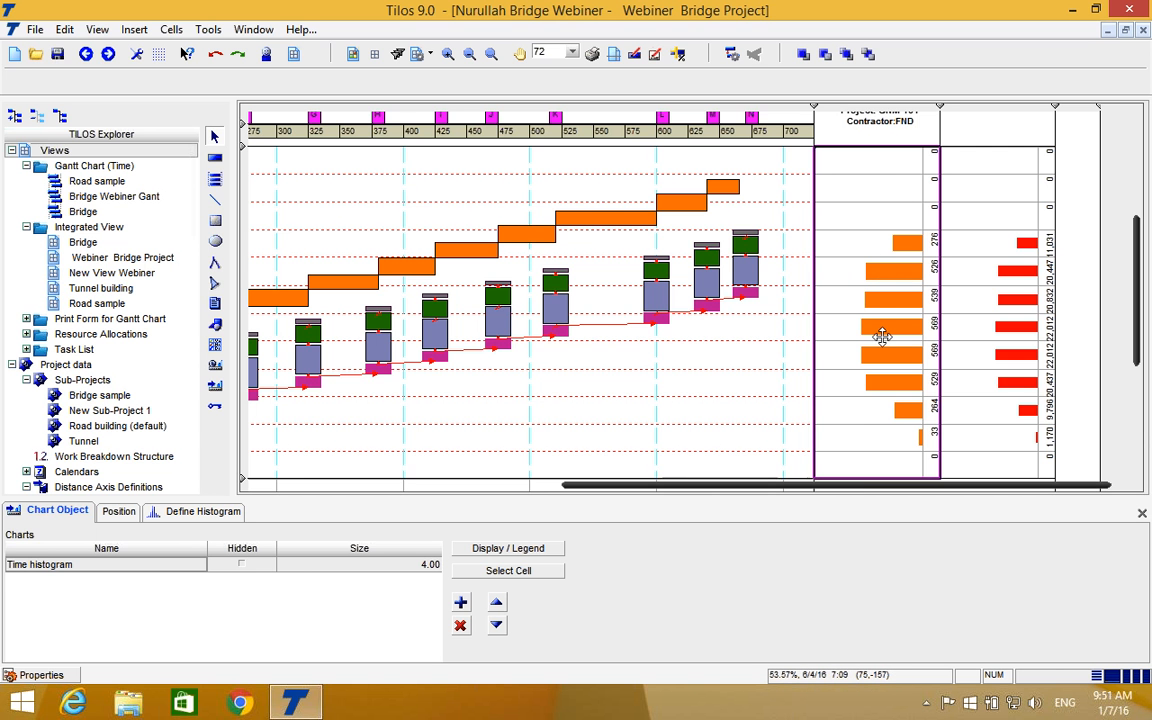
{"action": "scroll", "coordinate": [882, 333], "scroll_direction": "down", "scroll_amount": 3}
{"action": "scroll", "coordinate": [882, 333], "scroll_direction": "up", "scroll_amount": 2}
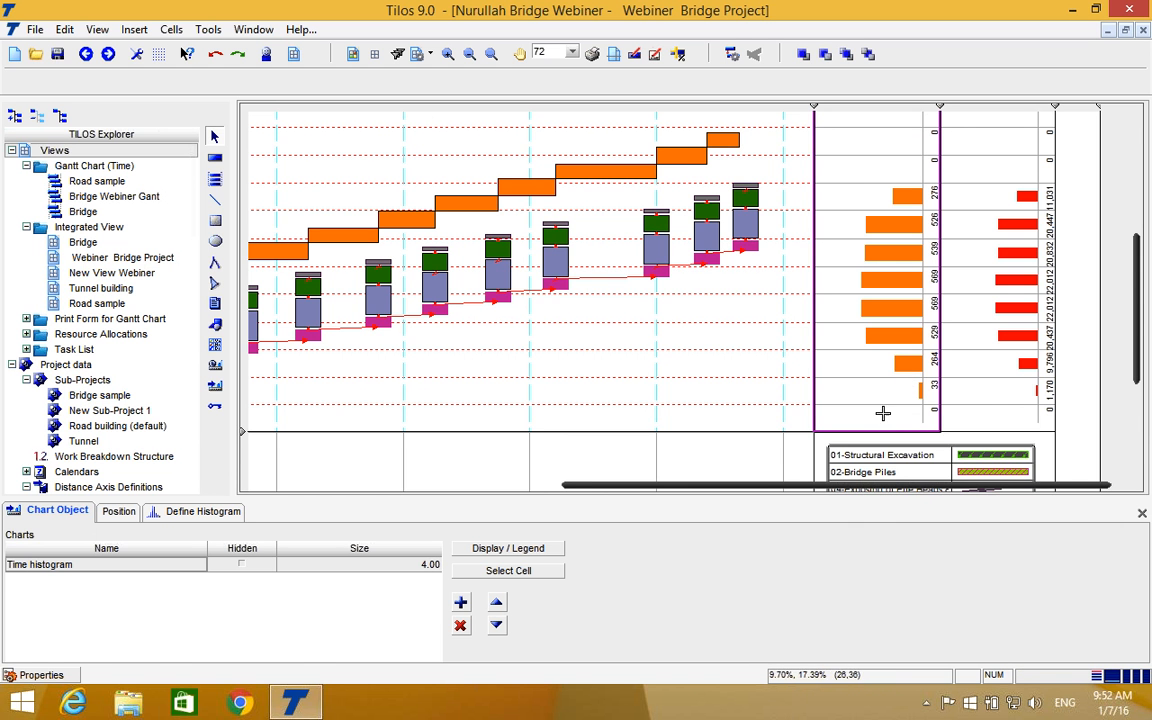
{"action": "mouse_move", "coordinate": [815, 492]}
{"action": "left_mouse_down"}
{"action": "mouse_move", "coordinate": [490, 484]}
{"action": "mouse_move", "coordinate": [816, 486]}
{"action": "left_mouse_up"}
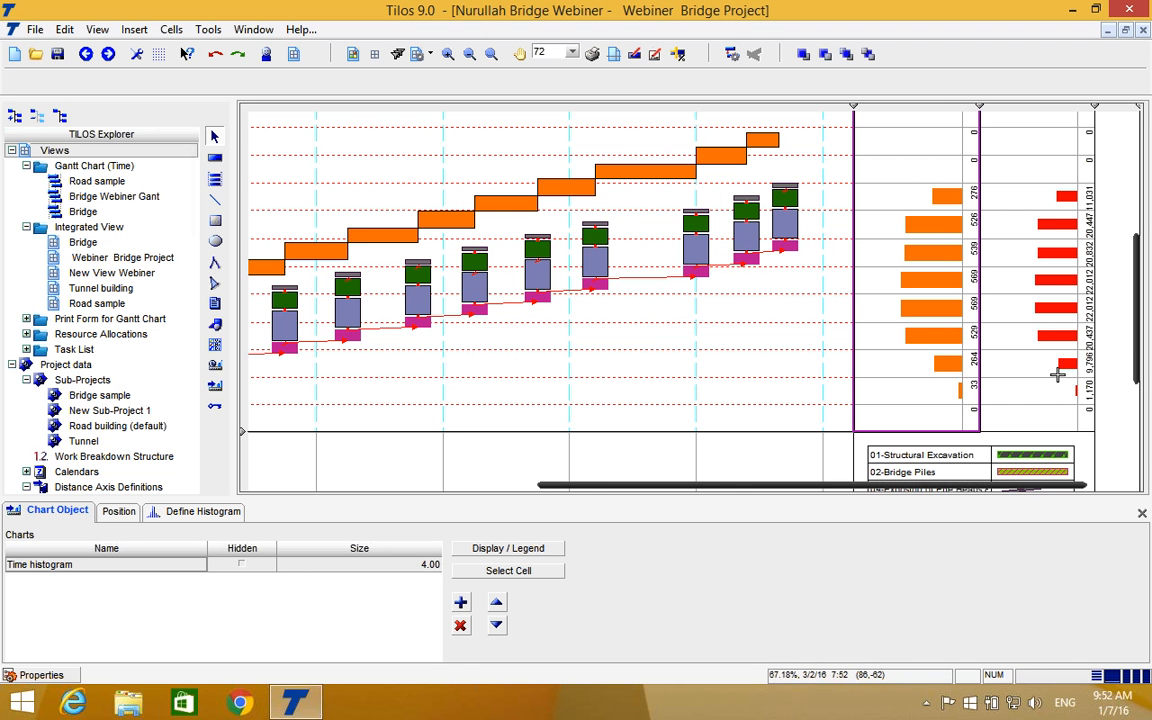
{"action": "scroll", "coordinate": [1050, 340], "scroll_direction": "up", "scroll_amount": 5}
{"action": "scroll", "coordinate": [1050, 340], "scroll_direction": "down", "scroll_amount": 10}
{"action": "scroll", "coordinate": [1050, 340], "scroll_direction": "up", "scroll_amount": 3}
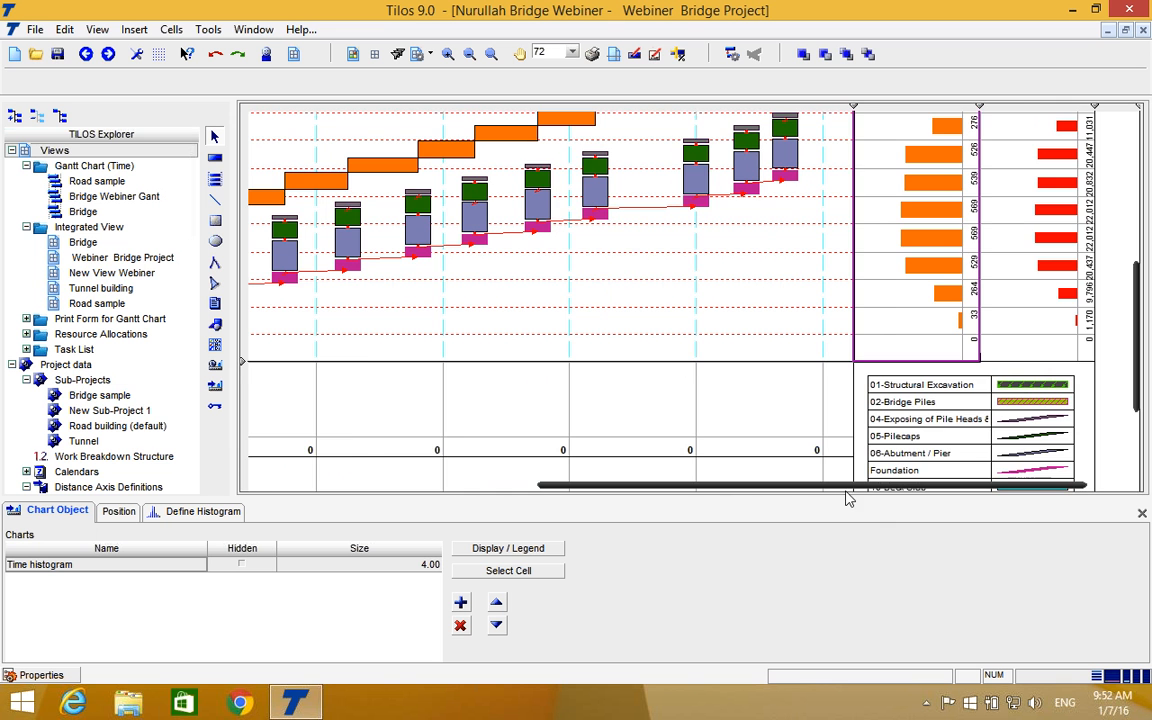
Reselect Task data (Schedule) as data source and Quantity as report data field for the Concrete histogram below the schedule.
{"action": "left_click_drag", "start_coordinate": [845, 490], "coordinate": [652, 490]}
{"action": "scroll", "coordinate": [690, 408], "scroll_direction": "down", "scroll_amount": 3}
{"action": "scroll", "coordinate": [689, 400], "scroll_direction": "up", "scroll_amount": 2}
{"action": "left_click", "coordinate": [464, 402]}
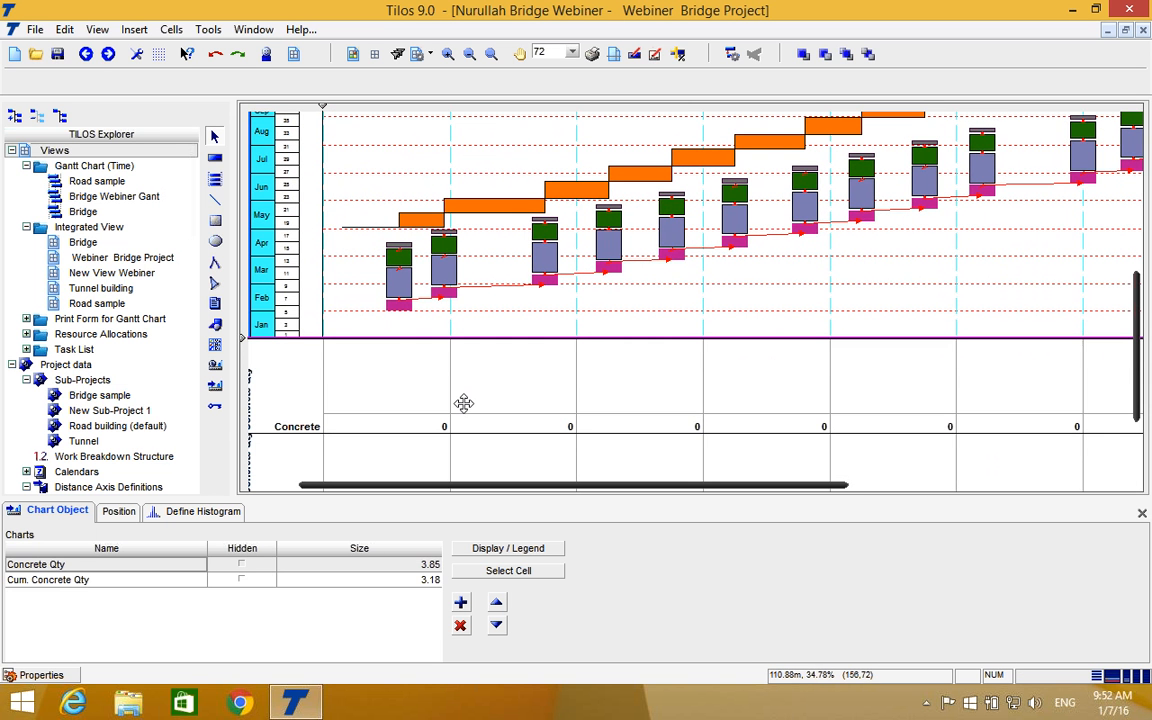
{"action": "left_click", "coordinate": [204, 512]}
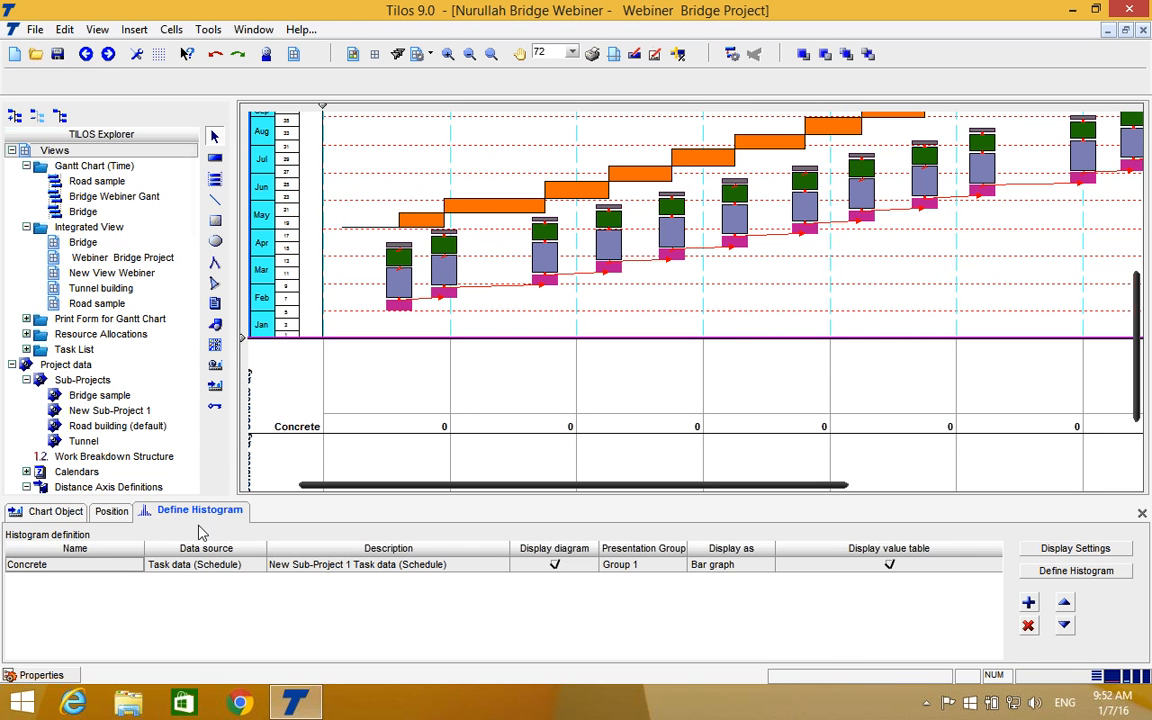
{"action": "double_click", "coordinate": [113, 568]}
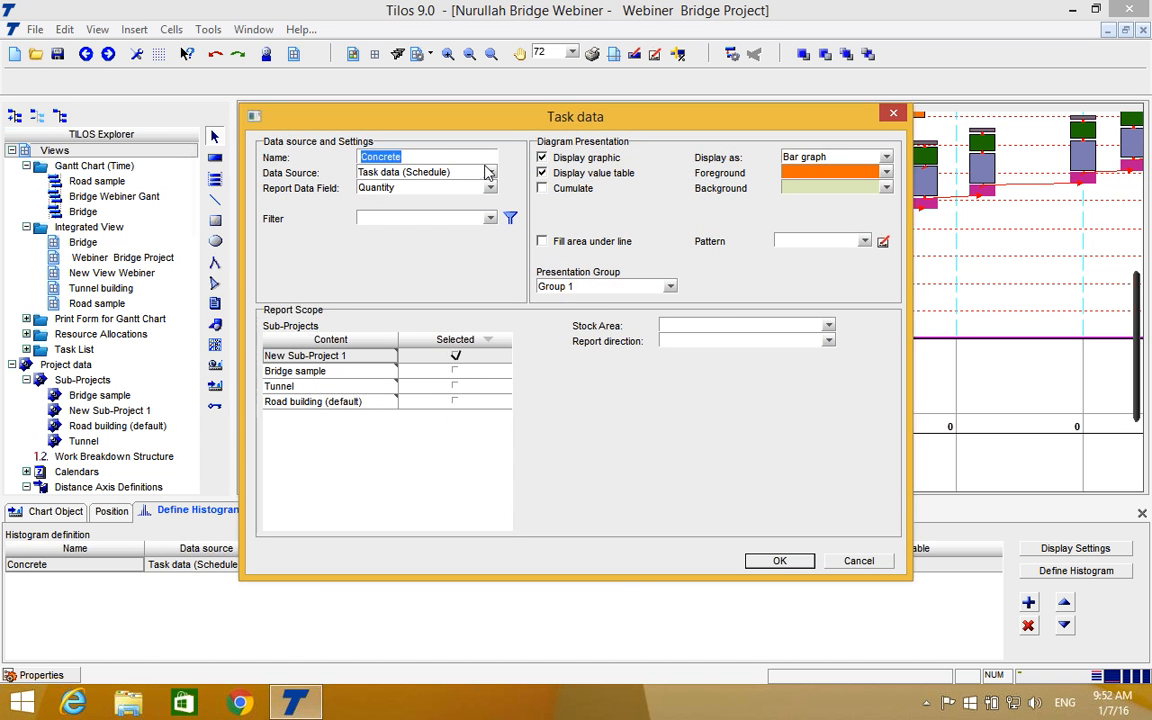
{"action": "left_click", "coordinate": [490, 173]}
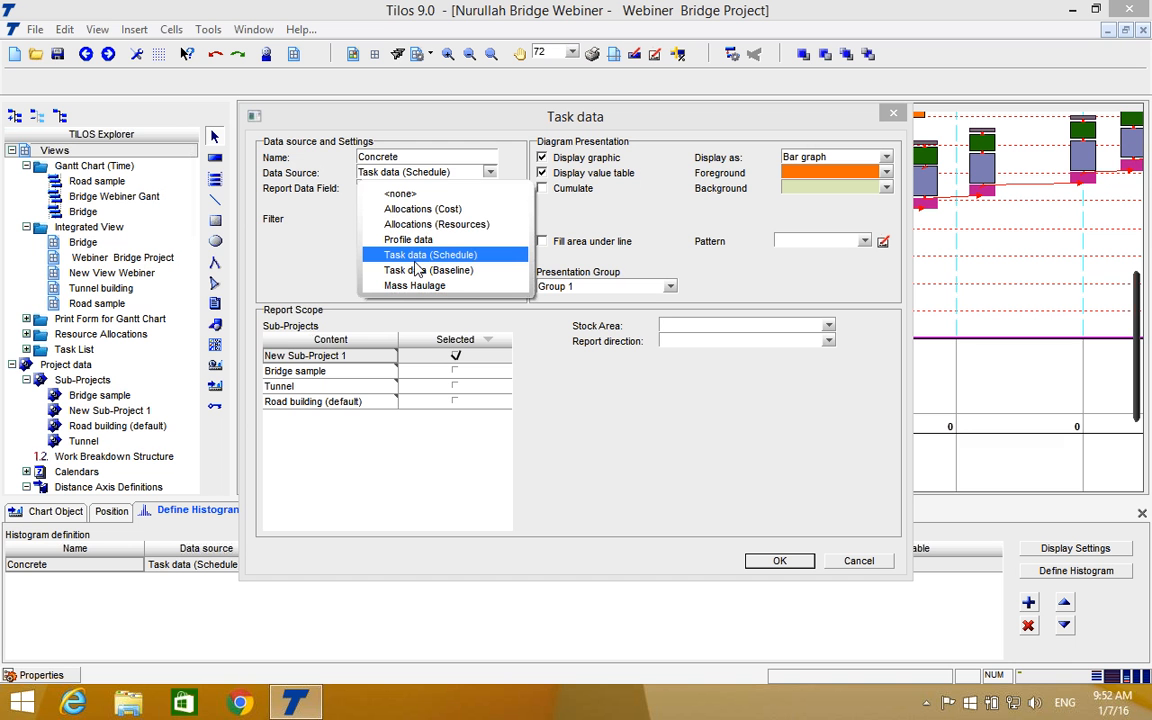
{"action": "left_click", "coordinate": [405, 262]}
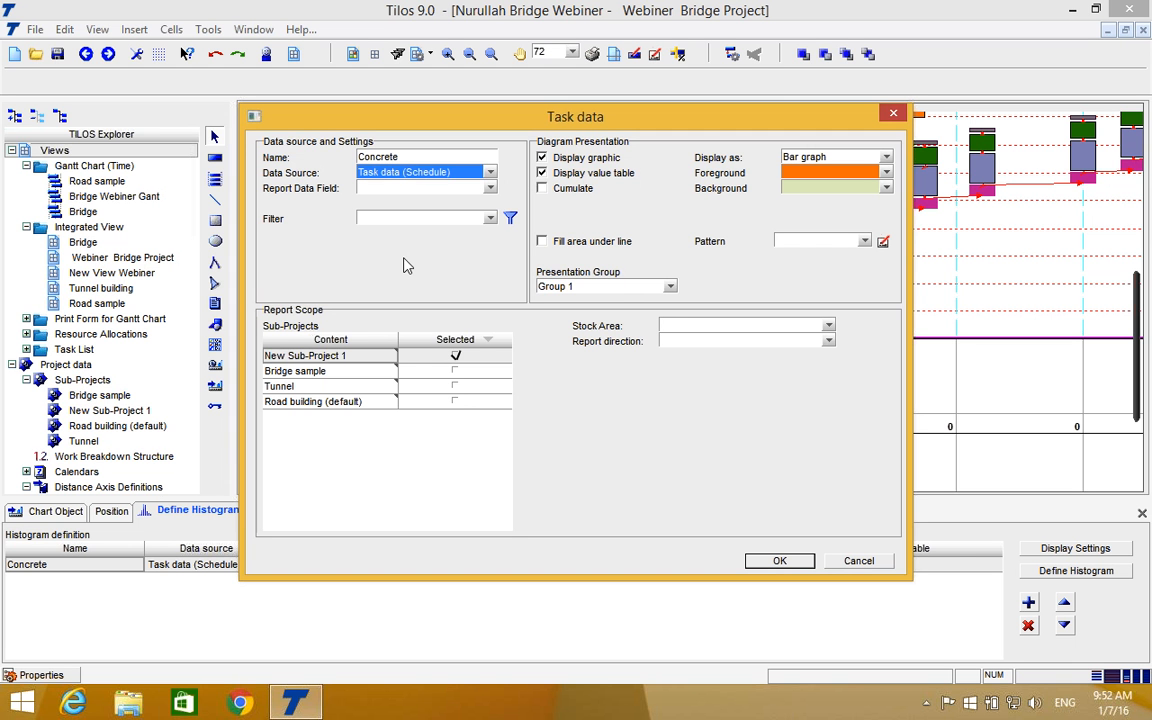
{"action": "left_click", "coordinate": [490, 188]}
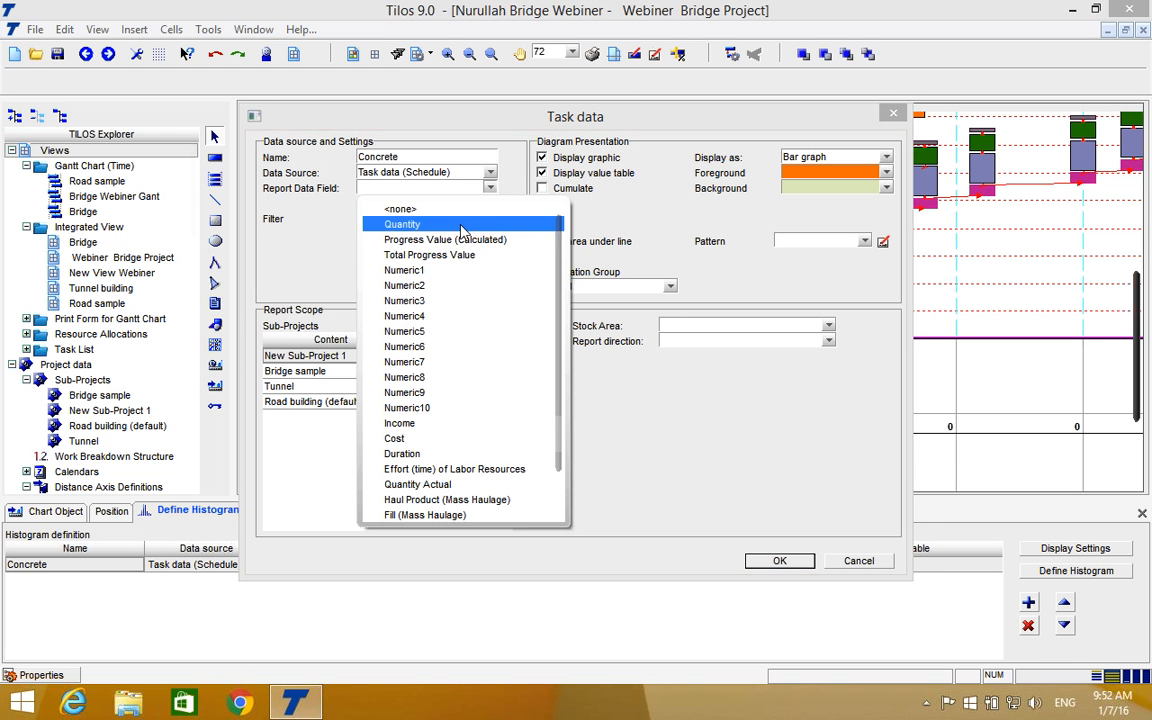
{"action": "left_click", "coordinate": [410, 224]}
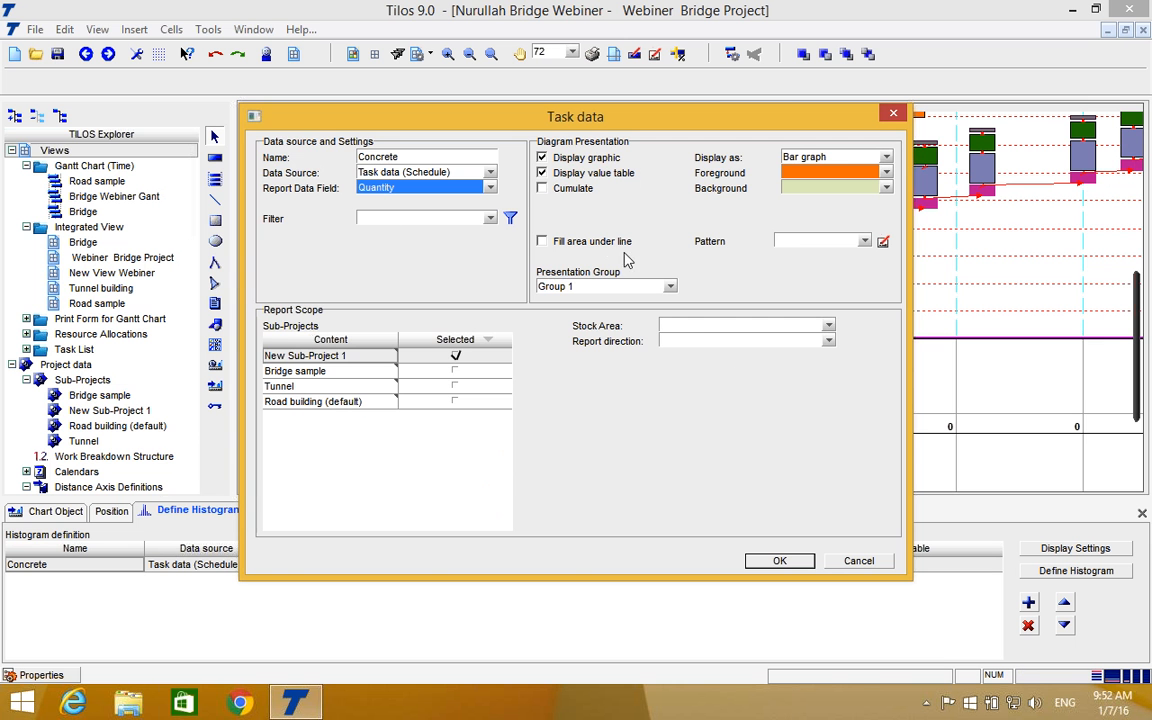
{"action": "left_click", "coordinate": [800, 560]}
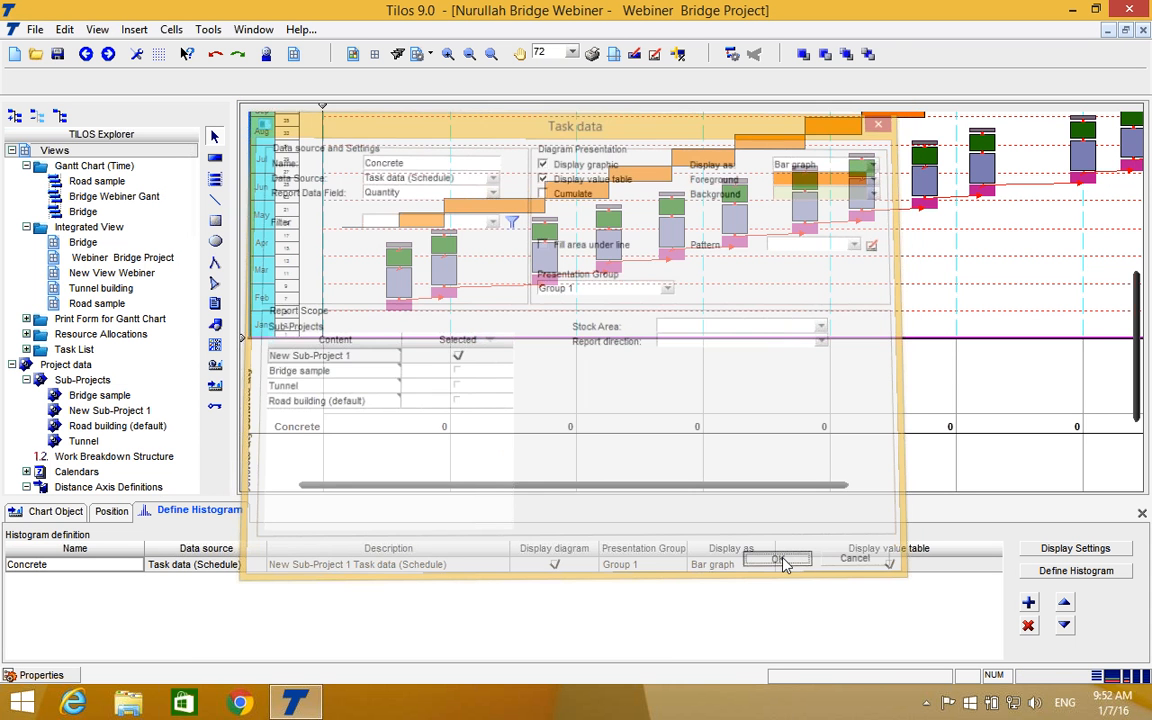
Reschedule the project and check the concrete quantity charts below the schedule.
{"action": "scroll", "coordinate": [692, 404], "scroll_direction": "down", "scroll_amount": 3}
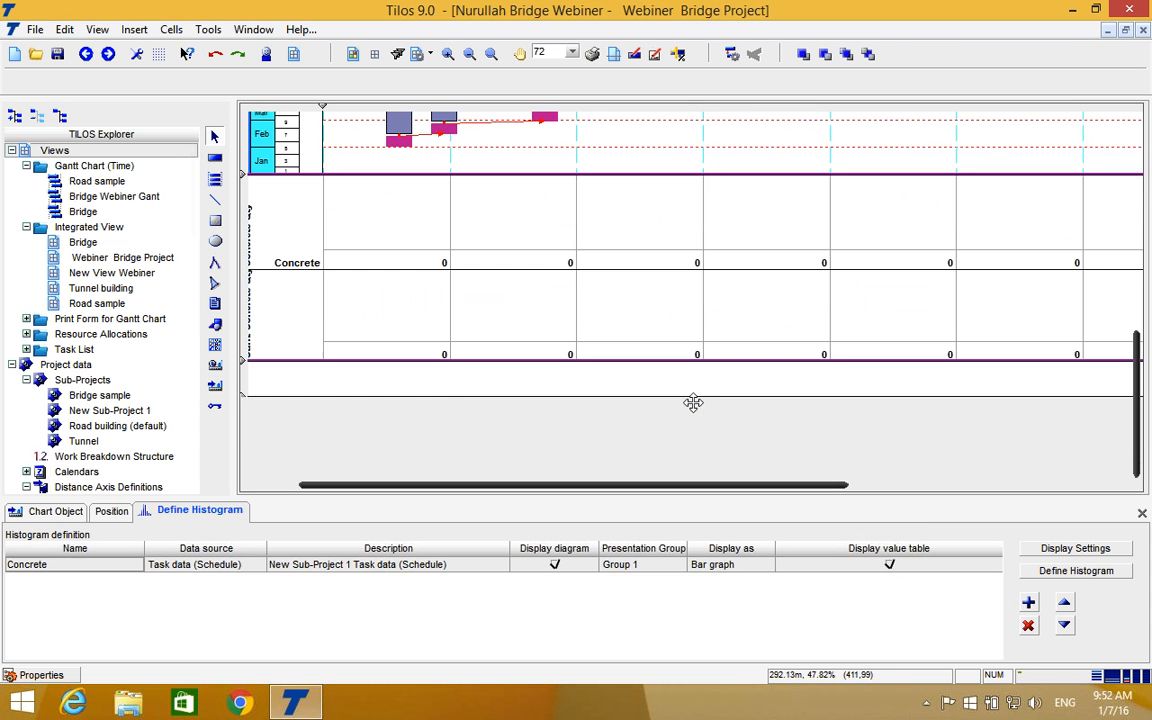
{"action": "scroll", "coordinate": [693, 403], "scroll_direction": "up", "scroll_amount": 1}
{"action": "left_click", "coordinate": [738, 55]}
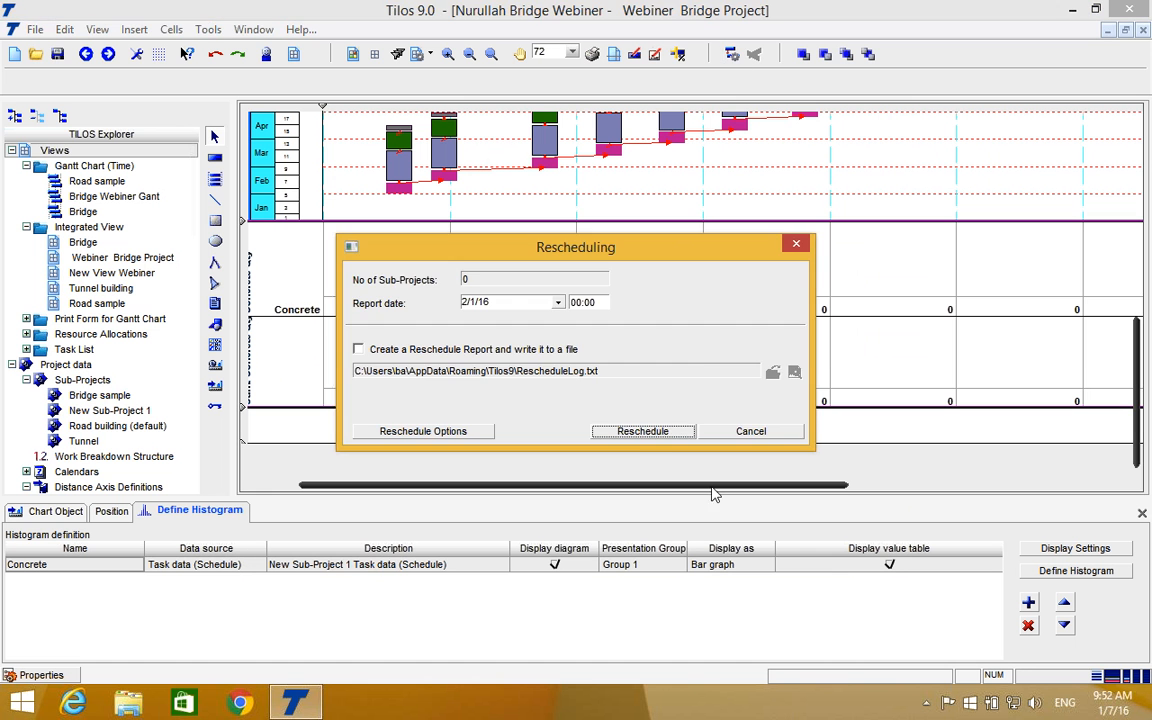
{"action": "left_click", "coordinate": [645, 435]}
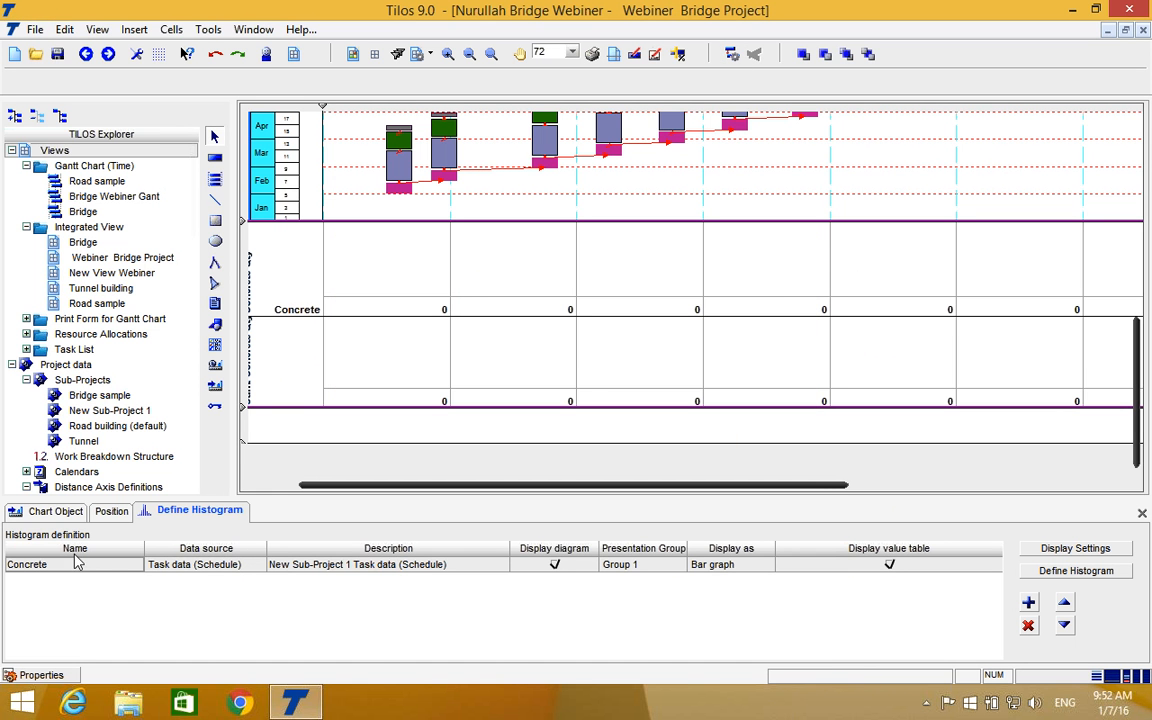
Switch the Concrete histogram's data source to Profile data, using the BRIDGE AXES PROFILE profile.
{"action": "double_click", "coordinate": [80, 566]}
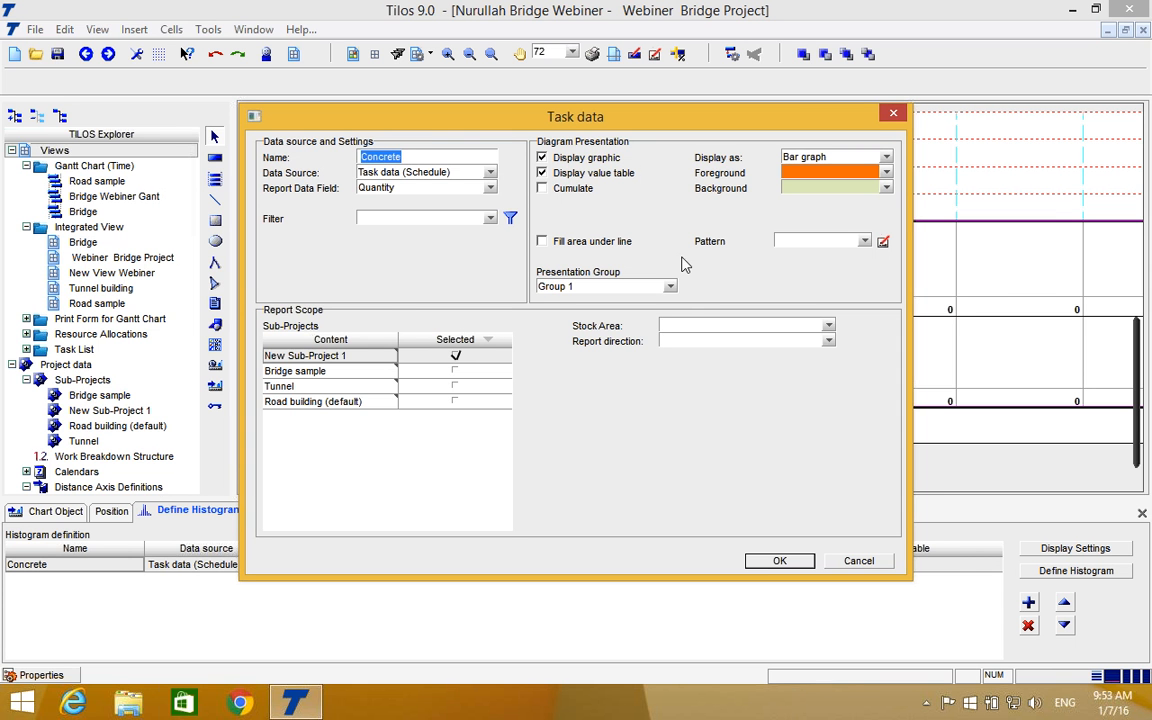
{"action": "left_click", "coordinate": [491, 173]}
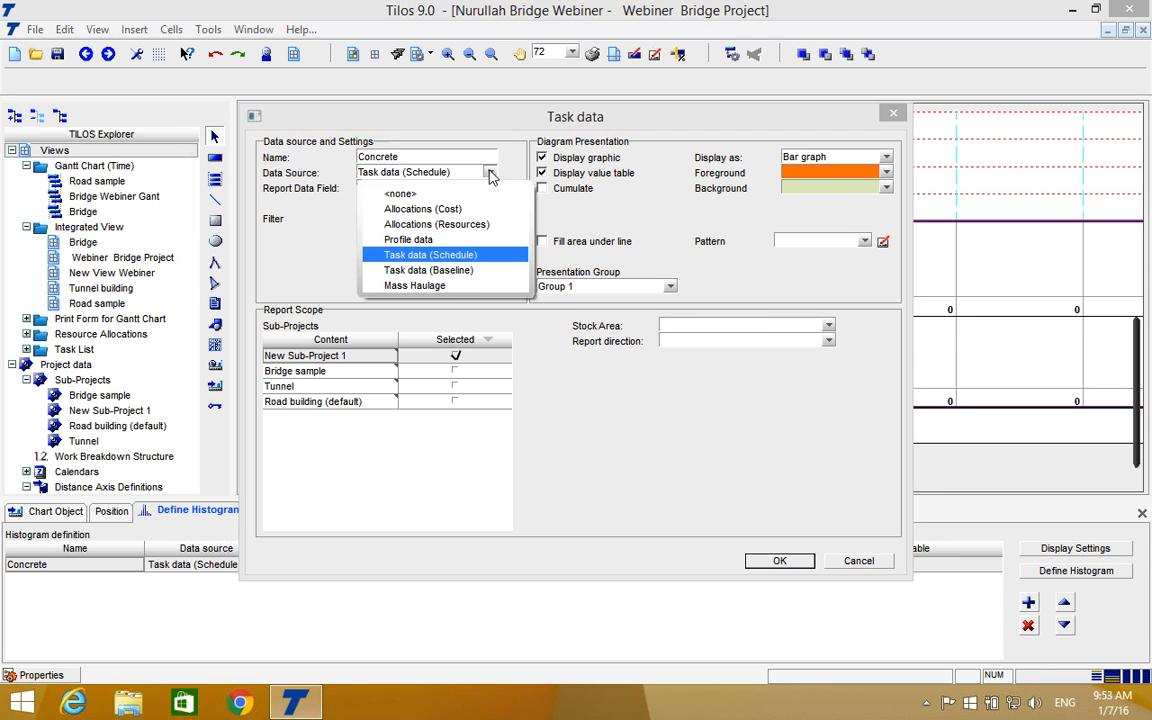
{"action": "left_click", "coordinate": [470, 244]}
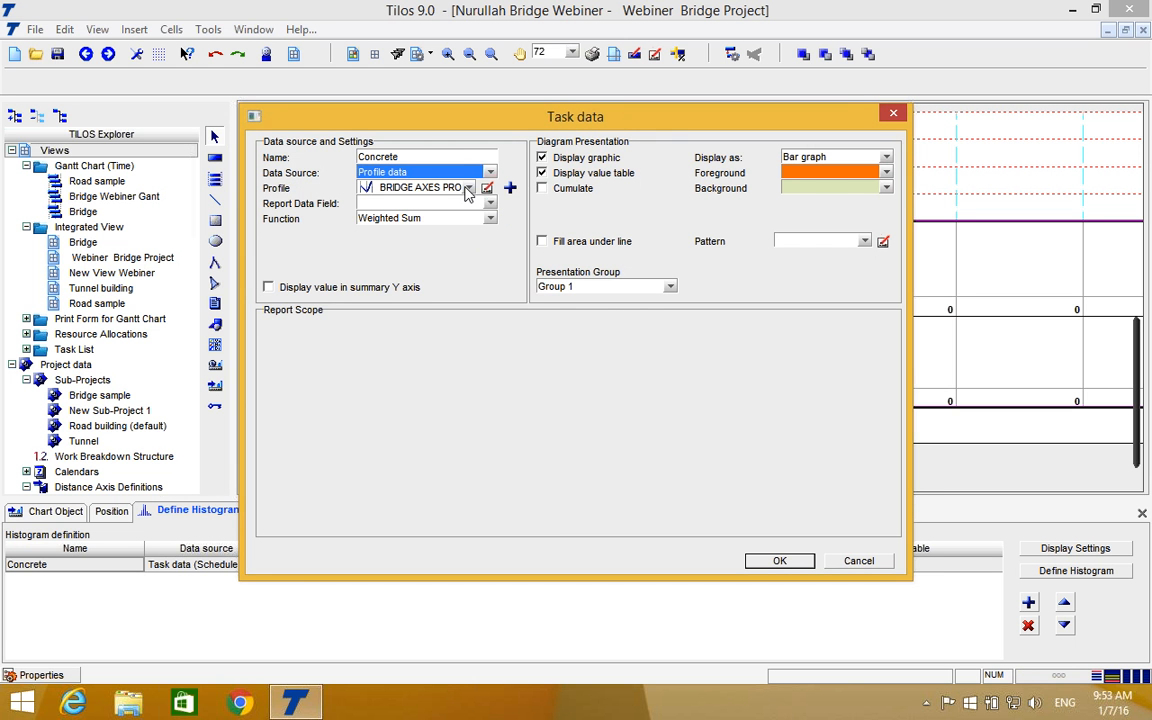
{"action": "left_click", "coordinate": [467, 189]}
{"action": "left_click", "coordinate": [447, 226]}
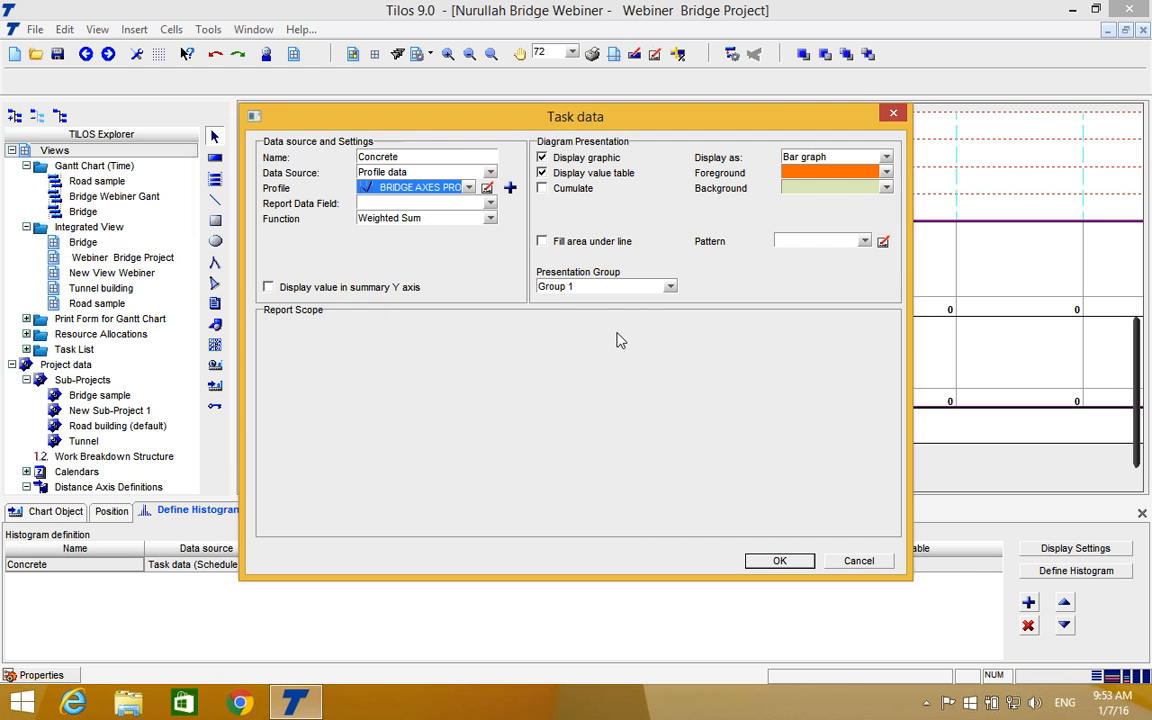
{"action": "left_click", "coordinate": [775, 561]}
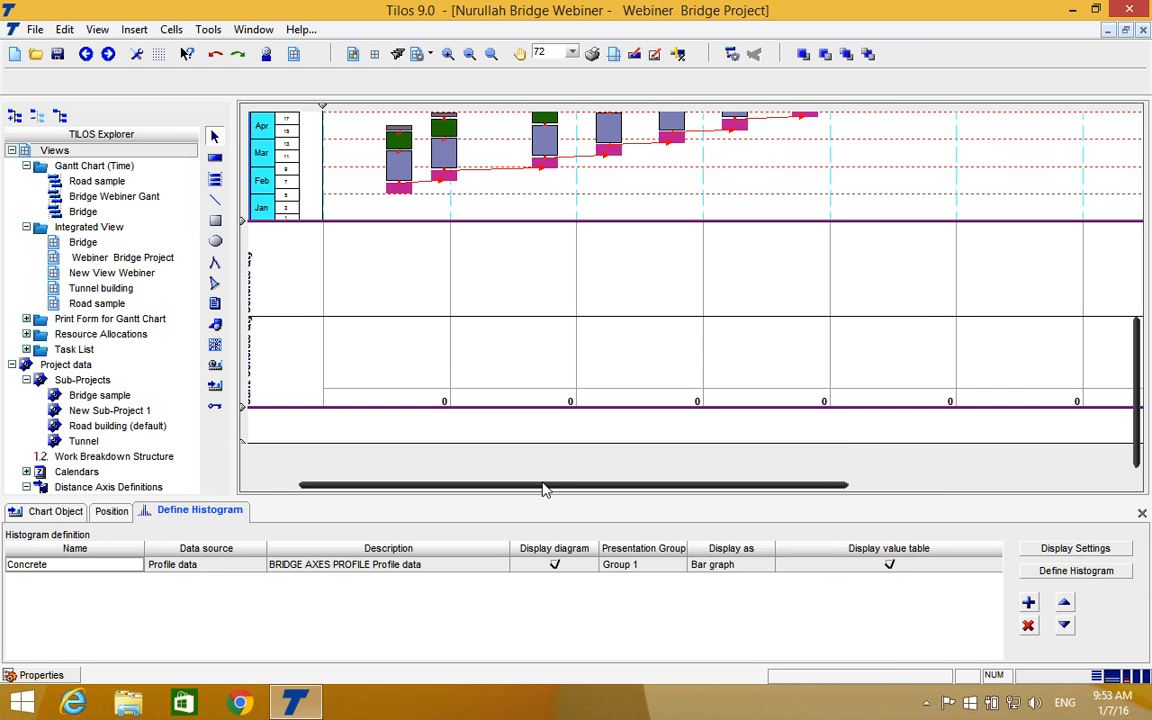
Reschedule the project and reopen the Webiner Bridge Project integrated view.
{"action": "left_click_drag", "start_coordinate": [580, 485], "coordinate": [538, 485]}
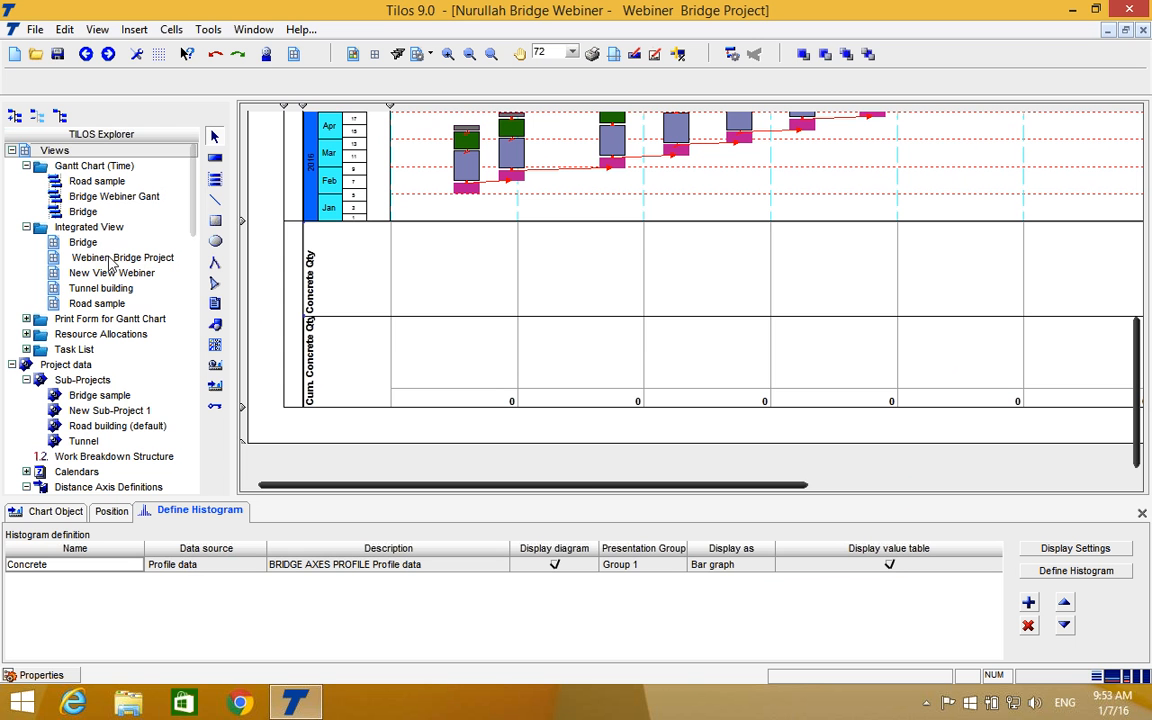
{"action": "left_click", "coordinate": [732, 55]}
{"action": "left_click", "coordinate": [660, 432]}
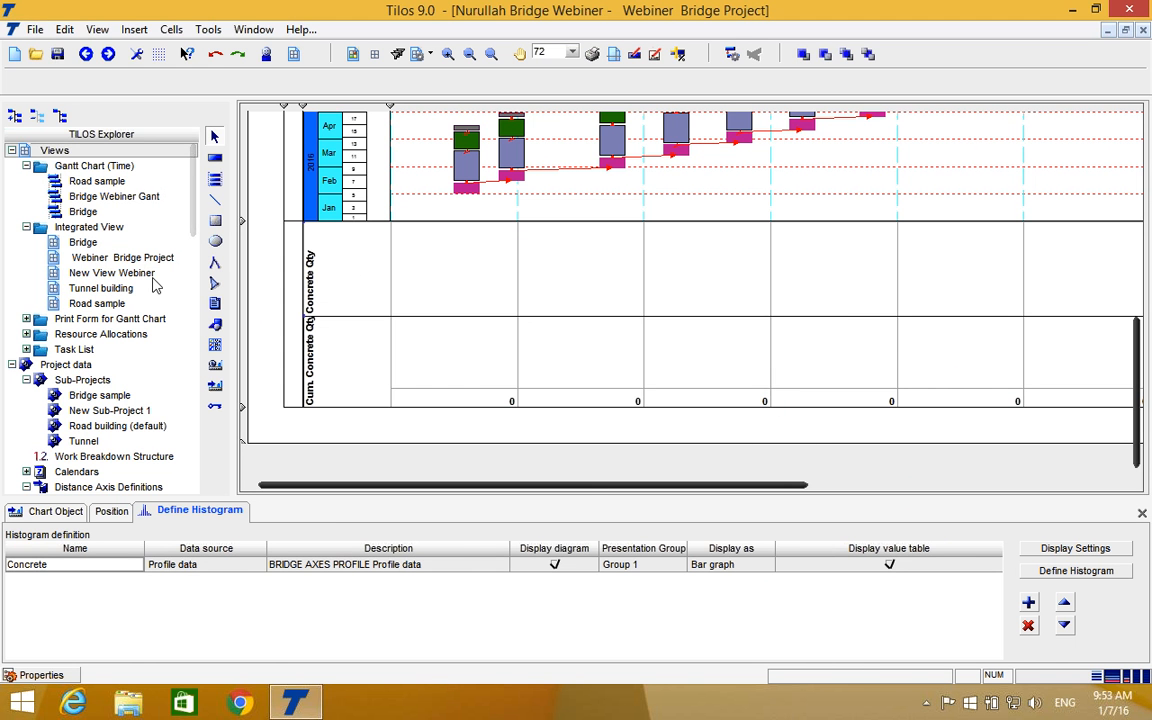
{"action": "double_click", "coordinate": [85, 242]}
{"action": "double_click", "coordinate": [90, 258]}
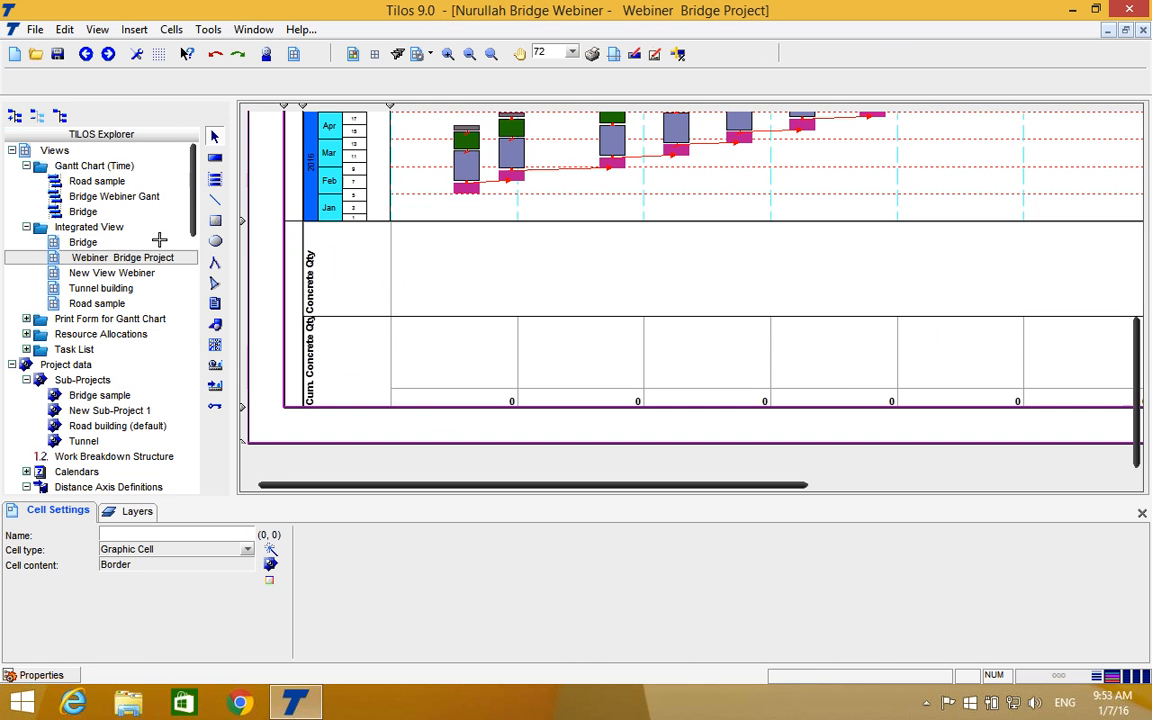
Examine the schedule across its full distance range, the time histograms beside it, the concrete charts below and the bridge profile.
{"action": "scroll", "coordinate": [590, 285], "scroll_direction": "up", "scroll_amount": 3}
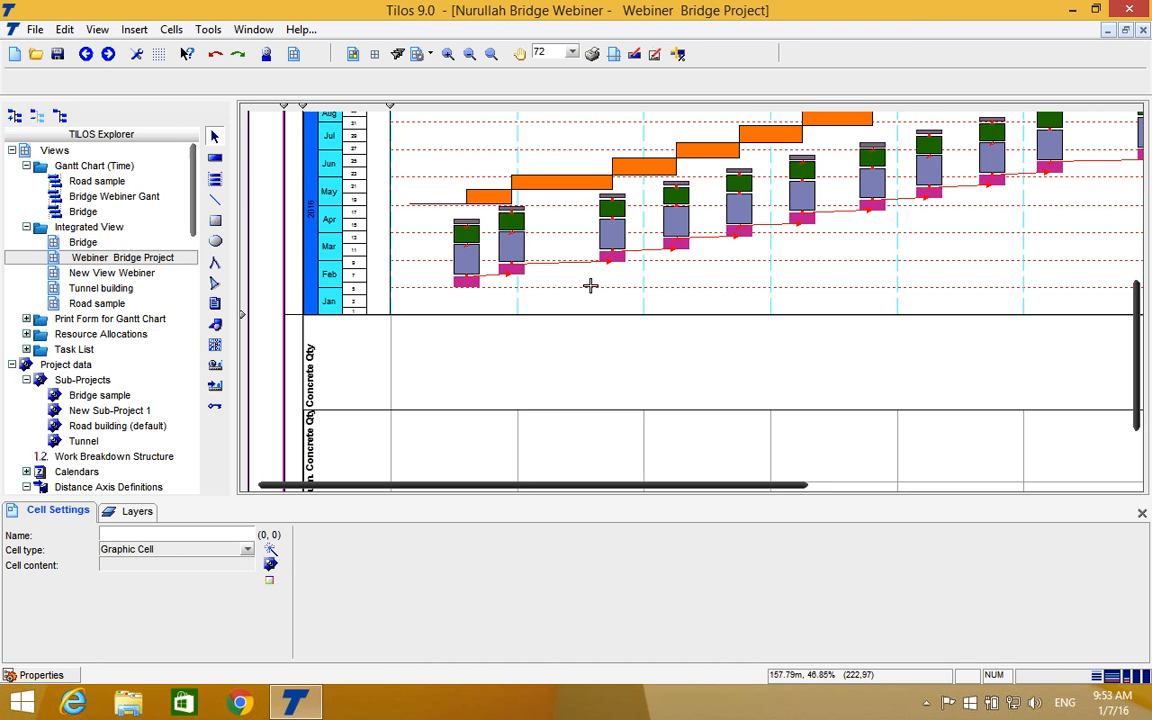
{"action": "left_click_drag", "start_coordinate": [519, 490], "coordinate": [649, 382]}
{"action": "left_click", "coordinate": [649, 383]}
{"action": "scroll", "coordinate": [649, 383], "scroll_direction": "up", "scroll_amount": 9}
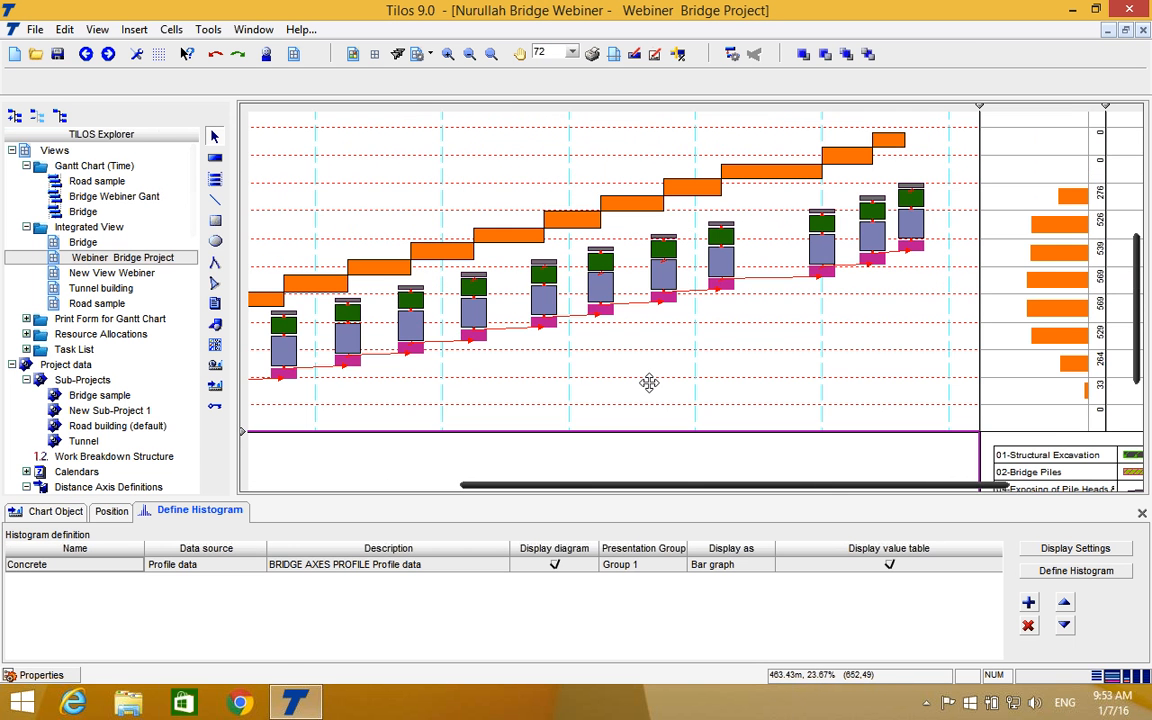
{"action": "scroll", "coordinate": [650, 382], "scroll_direction": "down", "scroll_amount": 10}
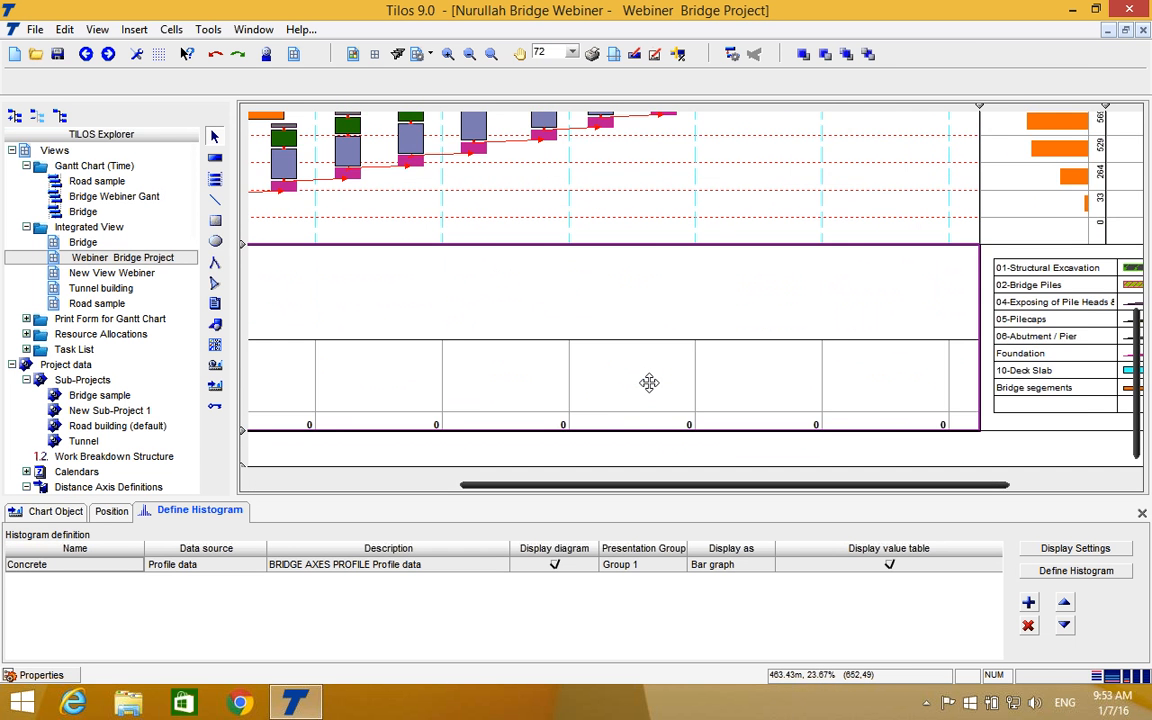
{"action": "scroll", "coordinate": [650, 385], "scroll_direction": "up", "scroll_amount": 9}
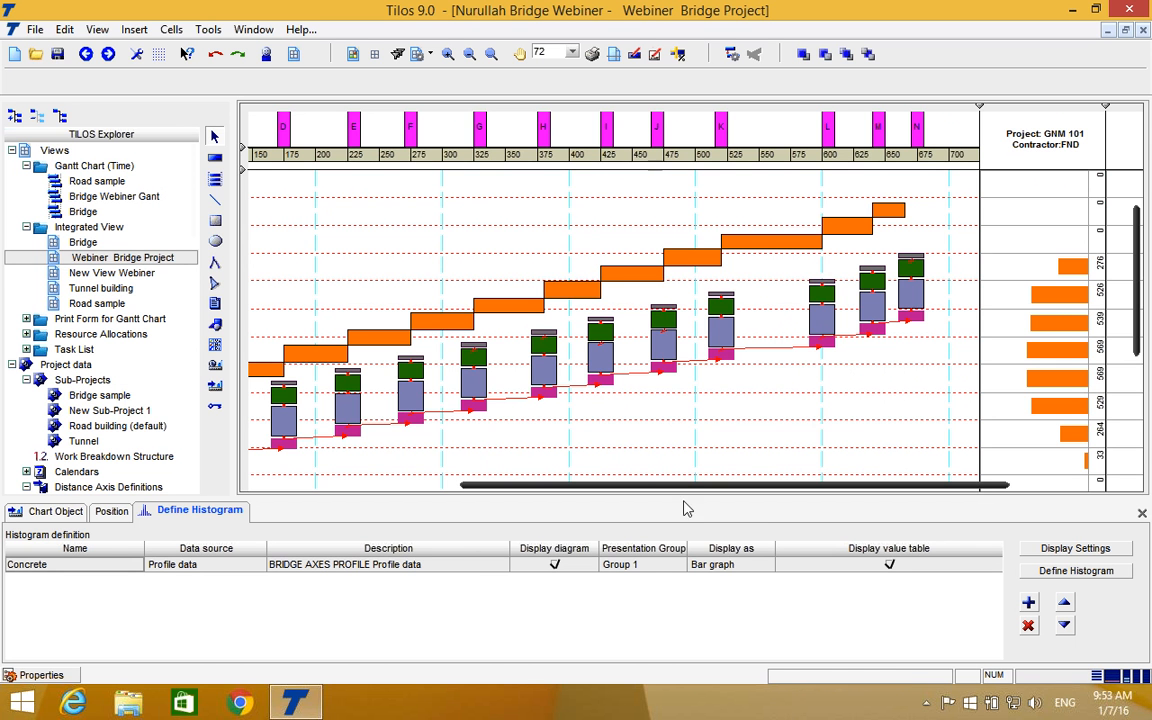
{"action": "scroll", "coordinate": [630, 490], "scroll_direction": "left", "scroll_amount": 5}
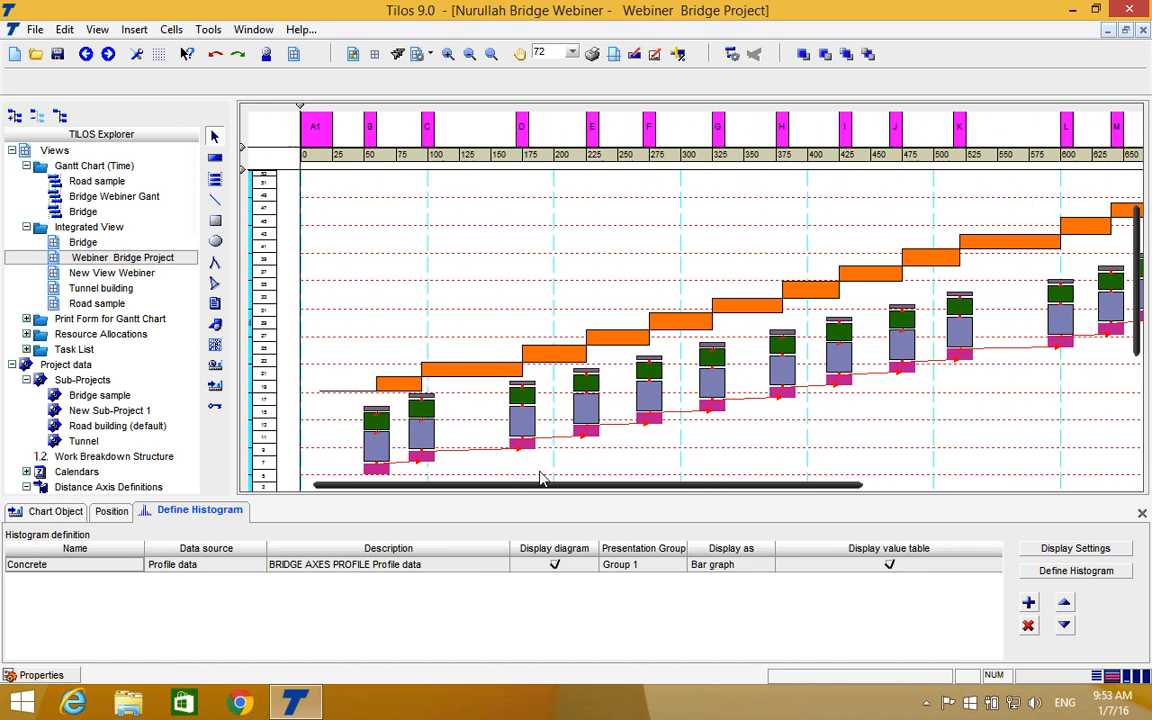
{"action": "scroll", "coordinate": [546, 490], "scroll_direction": "right", "scroll_amount": 5}
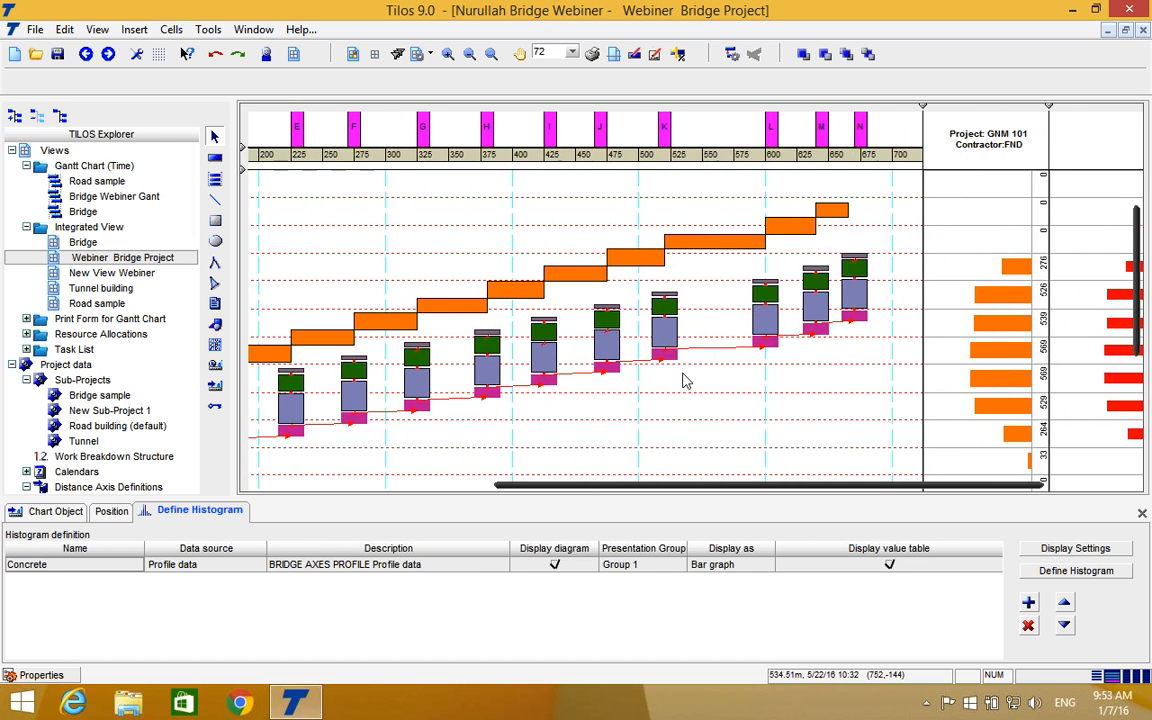
{"action": "scroll", "coordinate": [684, 381], "scroll_direction": "down", "scroll_amount": 5}
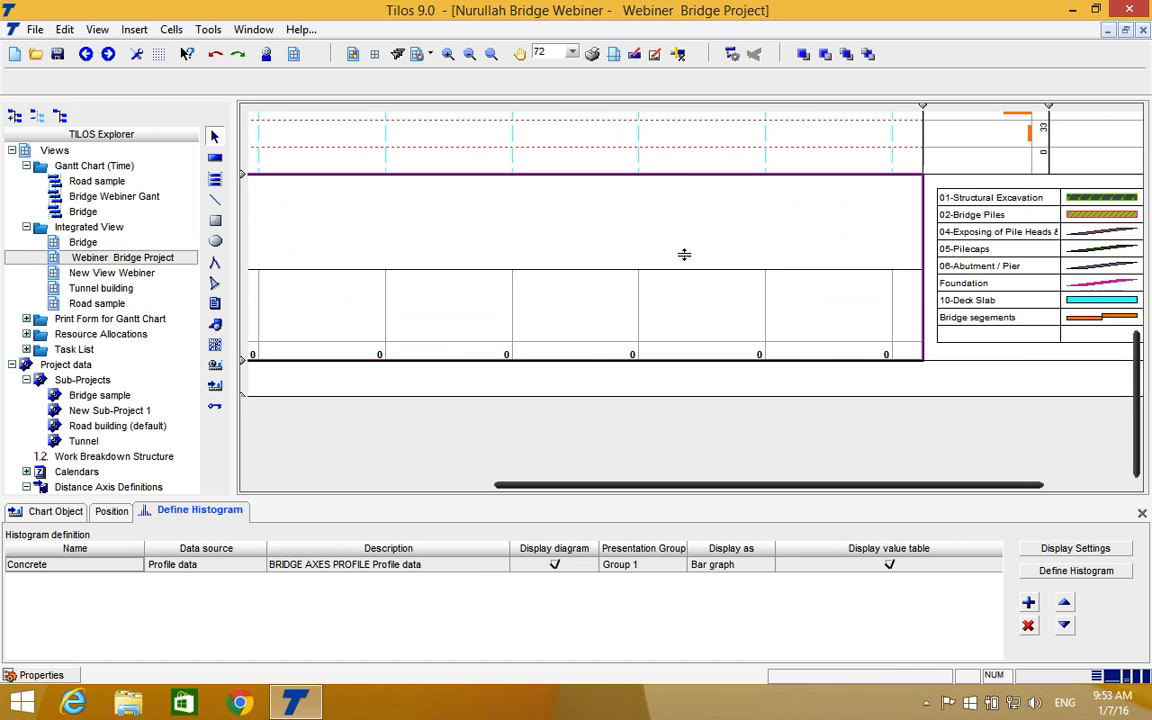
{"action": "scroll", "coordinate": [573, 457], "scroll_direction": "left", "scroll_amount": 3}
{"action": "scroll", "coordinate": [573, 457], "scroll_direction": "up", "scroll_amount": 6}
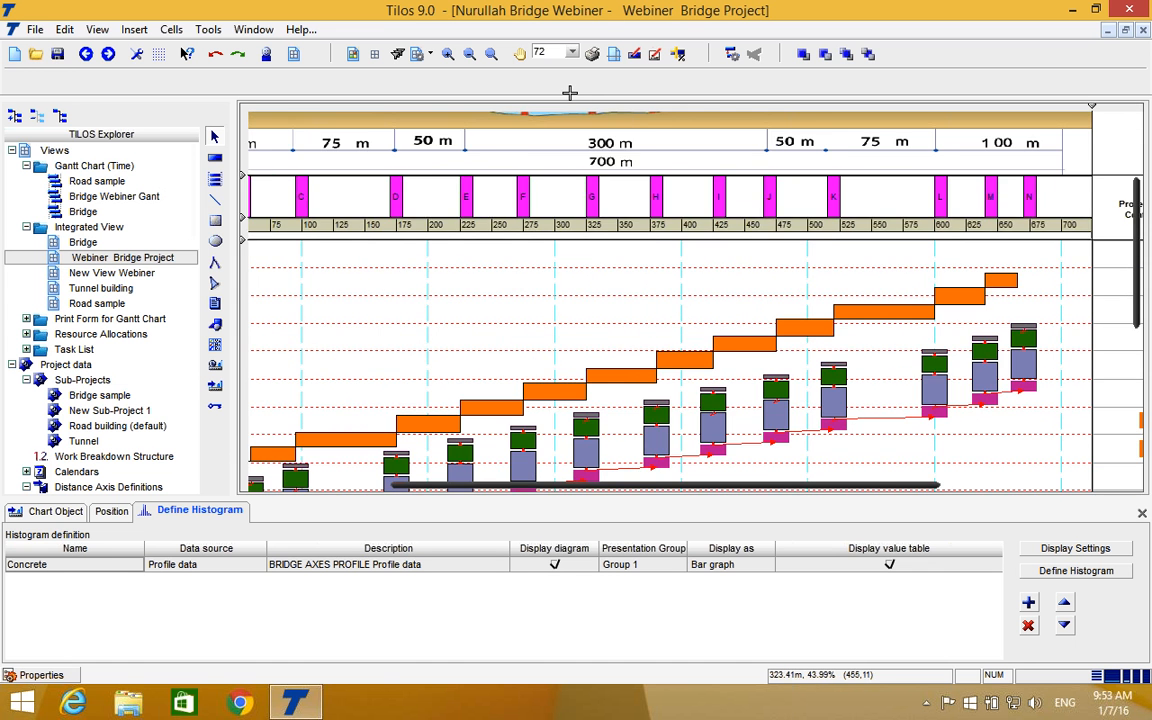
Shrink the row with the concrete quantity charts below the schedule to a narrow strip.
{"action": "scroll", "coordinate": [570, 96], "scroll_direction": "down", "scroll_amount": 3}
{"action": "scroll", "coordinate": [486, 491], "scroll_direction": "left", "scroll_amount": 4}
{"action": "scroll", "coordinate": [453, 486], "scroll_direction": "down", "scroll_amount": 3}
{"action": "scroll", "coordinate": [453, 486], "scroll_direction": "down", "scroll_amount": 2}
{"action": "left_click_drag", "start_coordinate": [246, 383], "coordinate": [247, 217]}
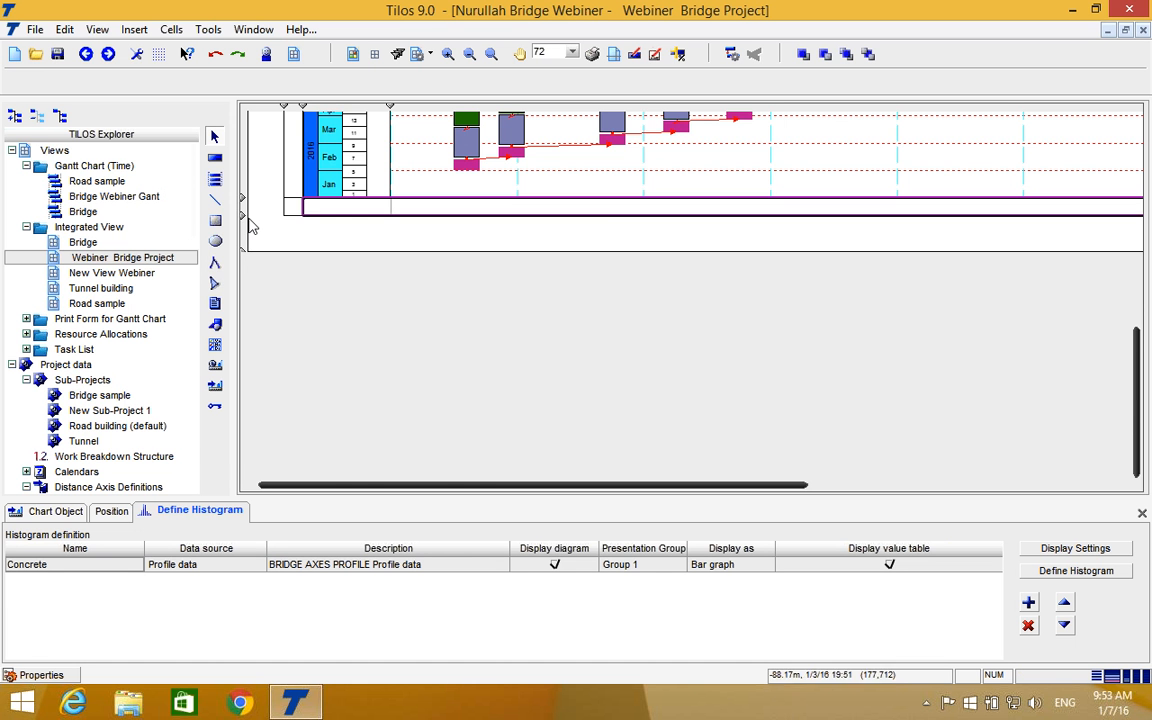
Zoom the view out to 48 and examine the bridge profile, logos, pier axes, task sequence and time histograms together.
{"action": "scroll", "coordinate": [249, 226], "scroll_direction": "up", "scroll_amount": 7}
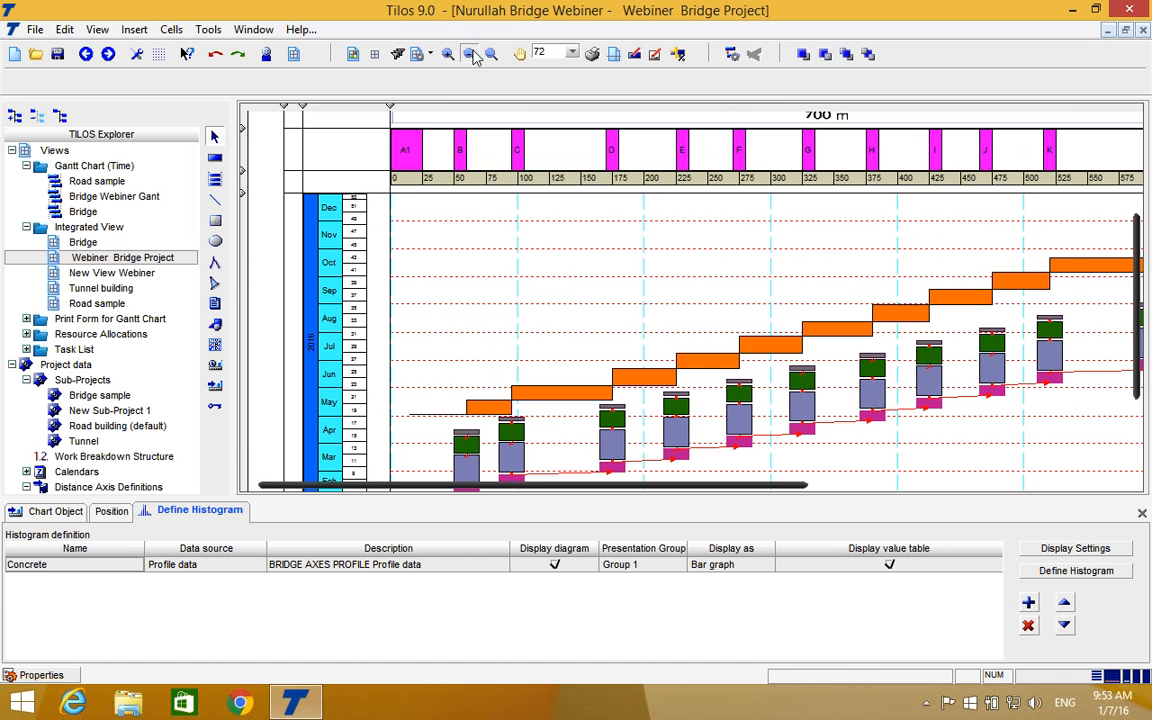
{"action": "left_click", "coordinate": [470, 54]}
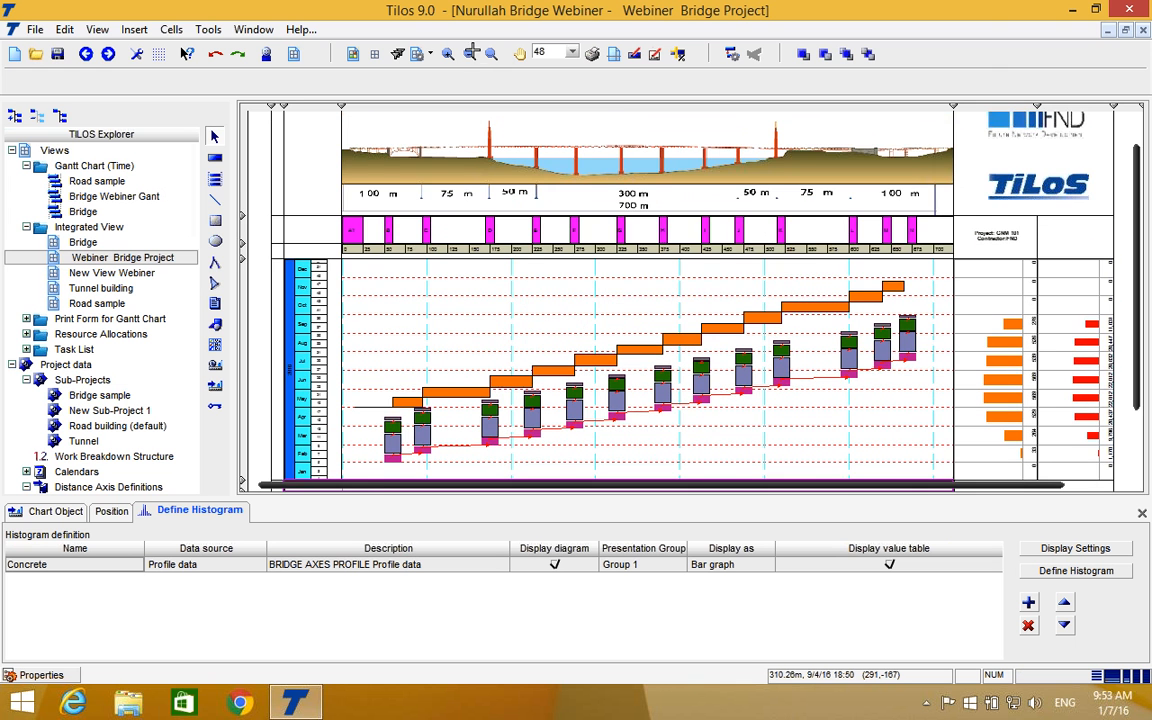
{"action": "scroll", "coordinate": [671, 275], "scroll_direction": "up", "scroll_amount": 1}
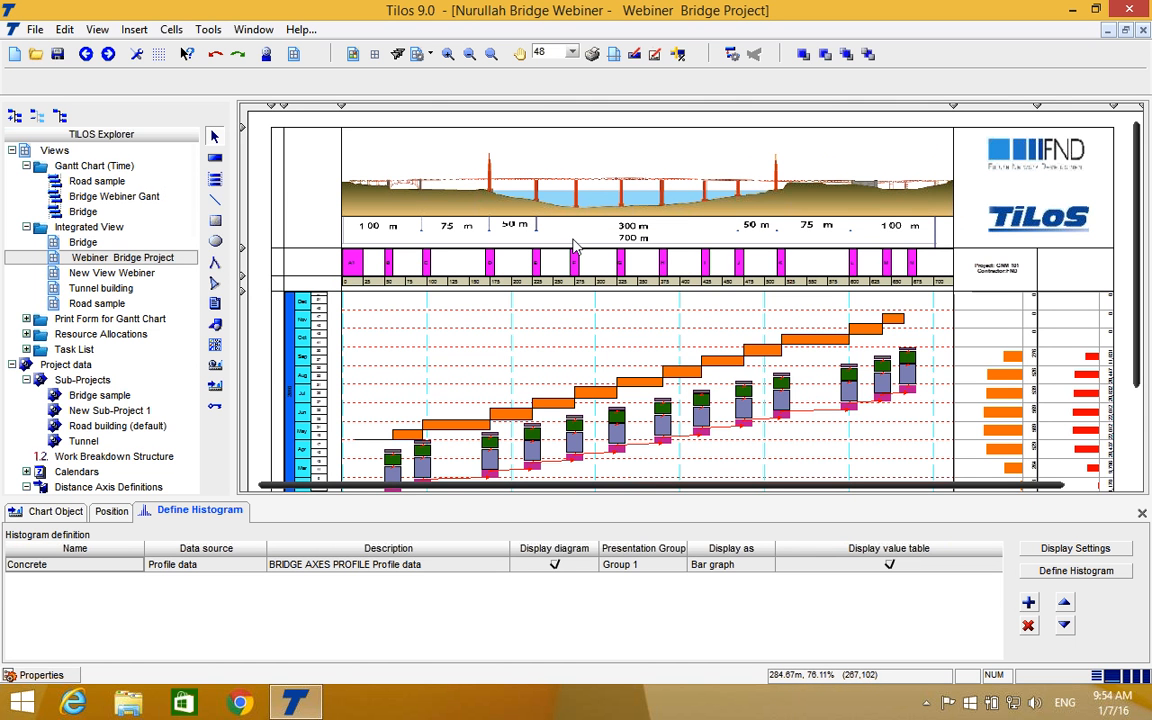
{"action": "scroll", "coordinate": [571, 243], "scroll_direction": "down", "scroll_amount": 1}
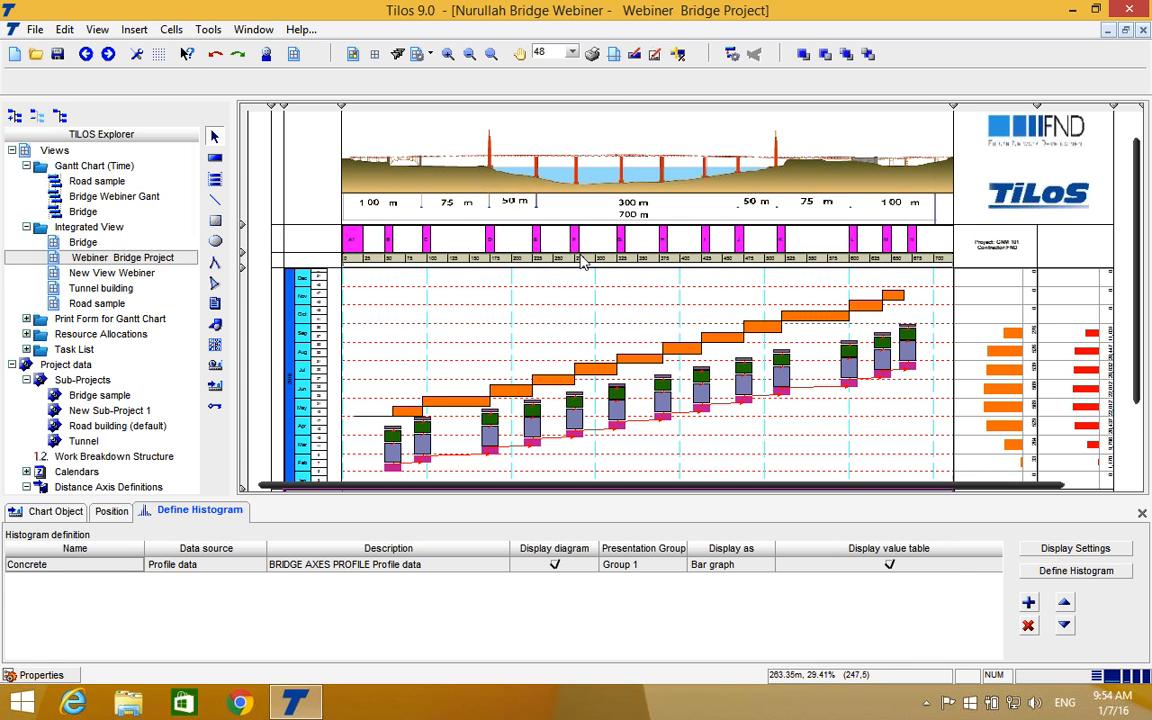
{"action": "scroll", "coordinate": [558, 268], "scroll_direction": "down", "scroll_amount": 2}
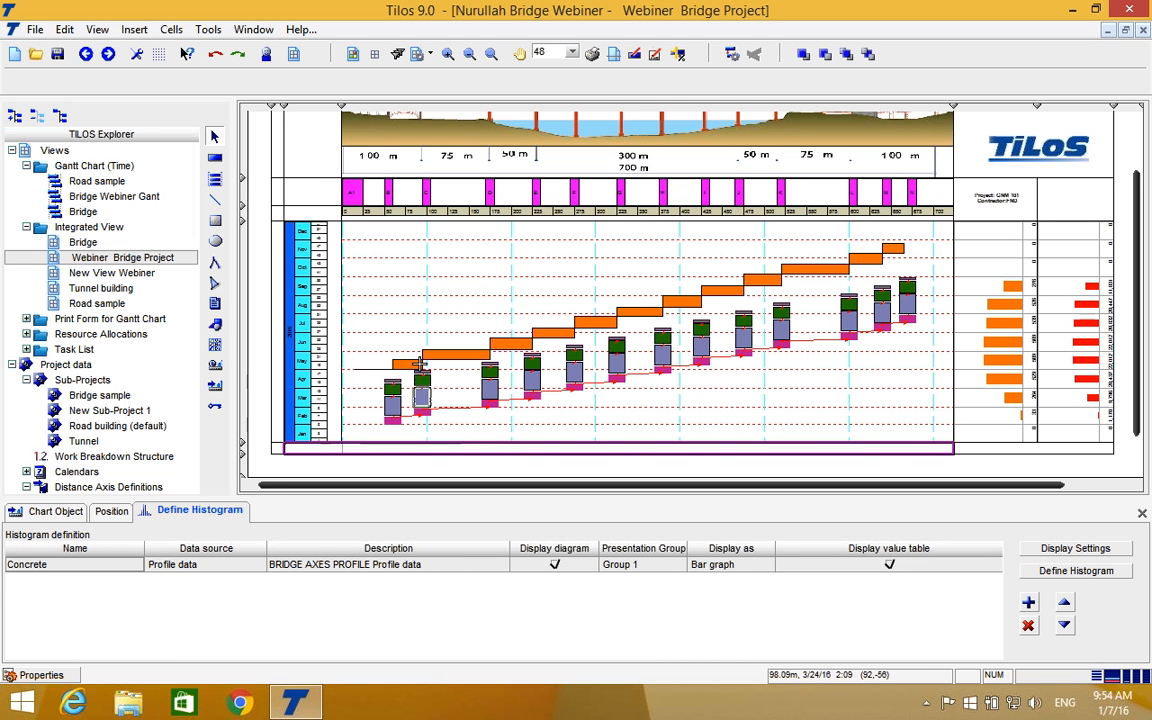
{"action": "left_click", "coordinate": [577, 334]}
{"action": "left_click", "coordinate": [509, 325]}
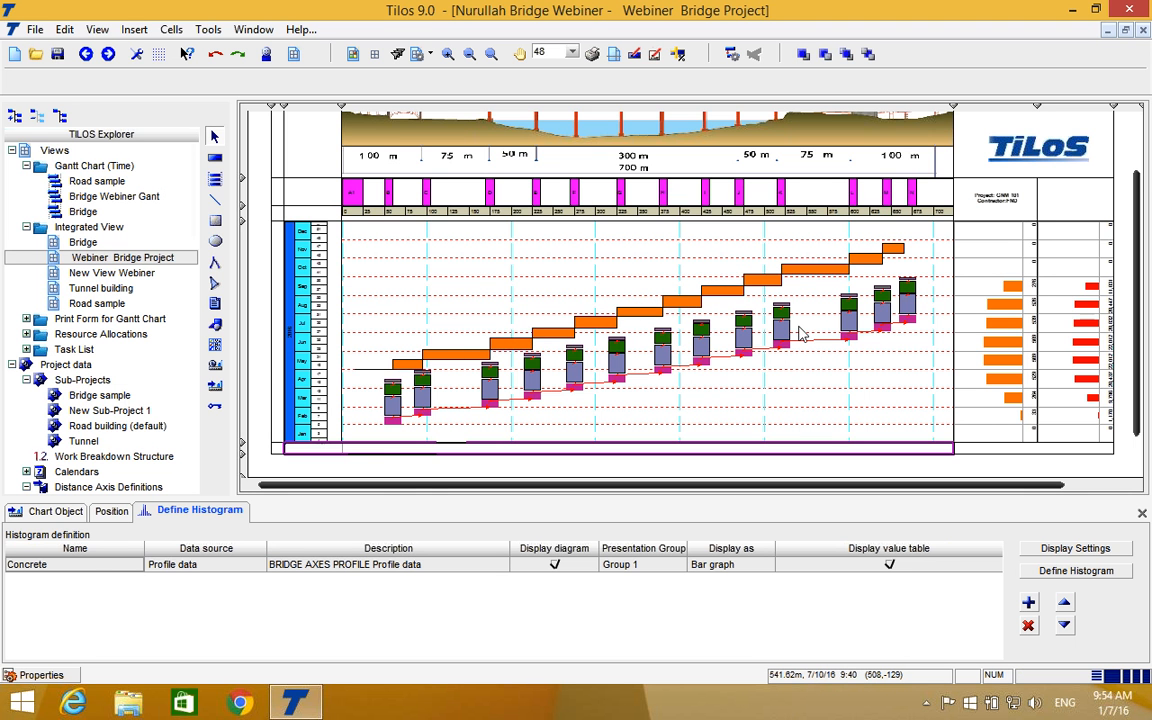
{"action": "scroll", "coordinate": [872, 365], "scroll_direction": "up", "scroll_amount": 3}
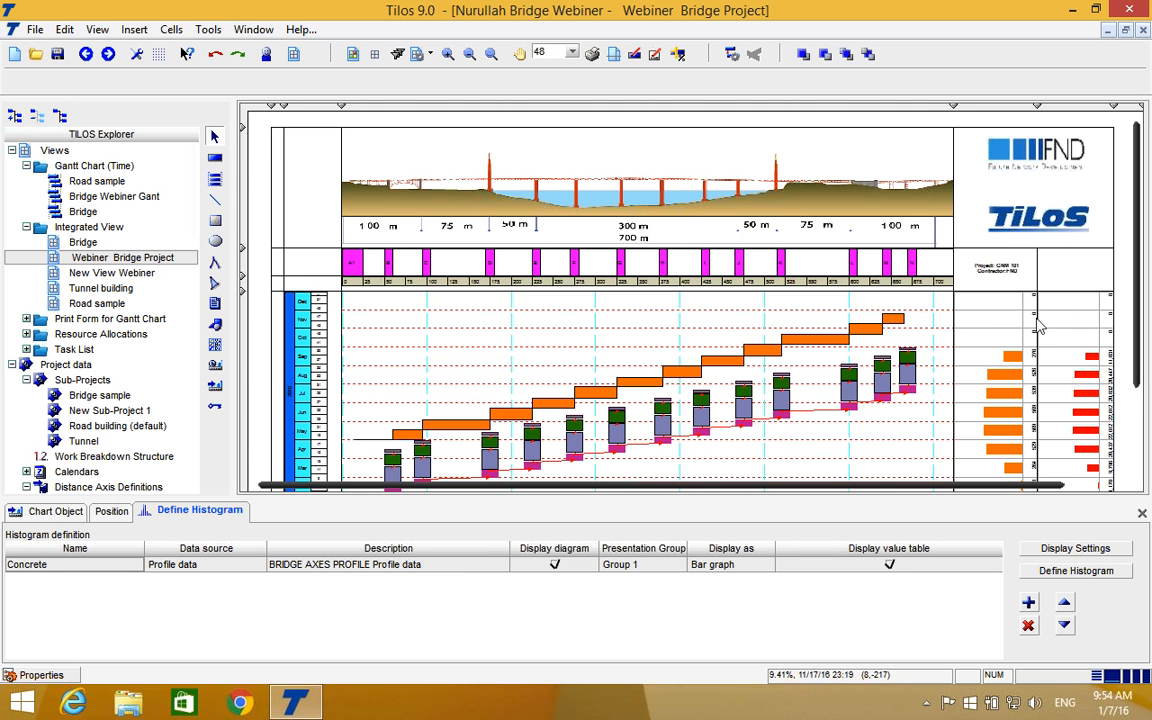
Enlarge the row below the schedule to make room for both concrete quantity charts and the task legend.
{"action": "scroll", "coordinate": [1038, 318], "scroll_direction": "down", "scroll_amount": 3}
{"action": "scroll", "coordinate": [1038, 318], "scroll_direction": "down", "scroll_amount": 3}
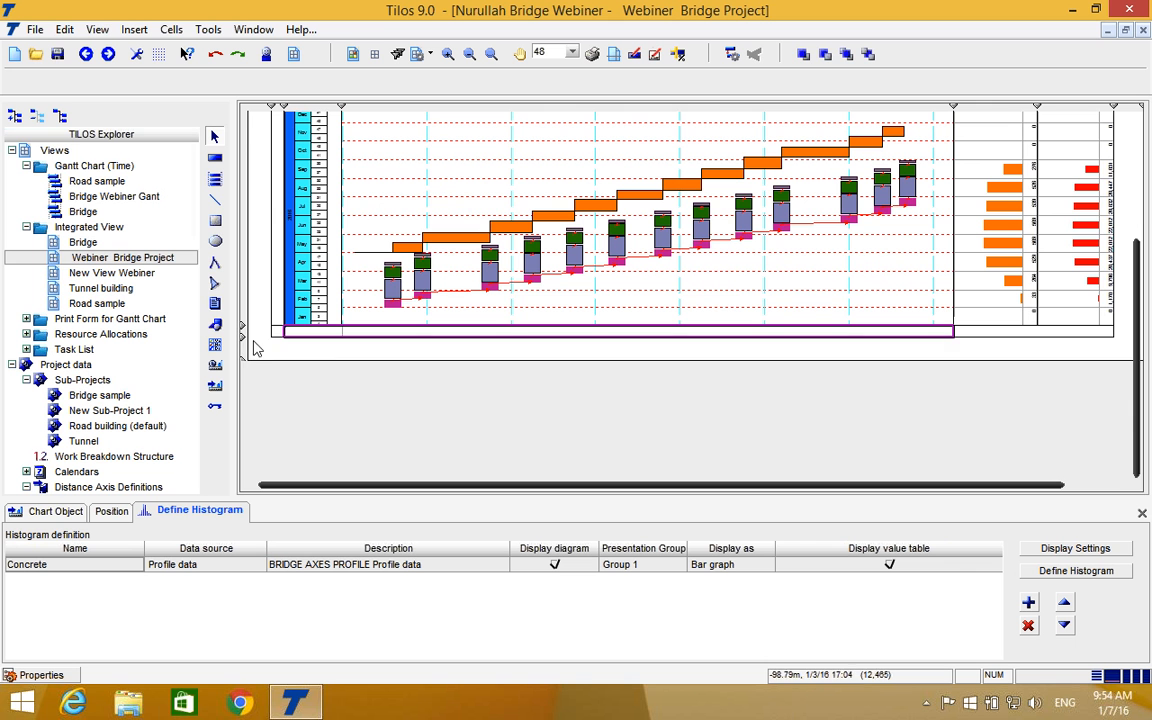
{"action": "left_click_drag", "start_coordinate": [241, 331], "coordinate": [240, 458]}
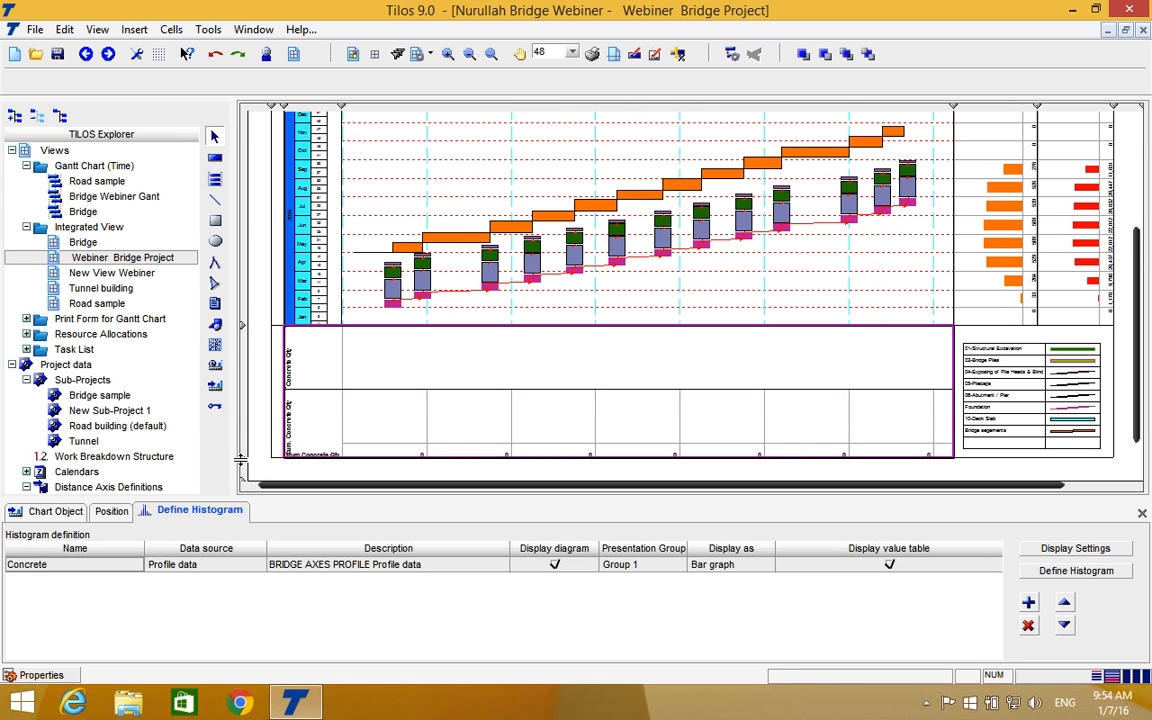
Examine the chain of orange bridge segment tasks running above the pier tasks along the whole bridge.
{"action": "left_click", "coordinate": [1007, 346]}
{"action": "scroll", "coordinate": [1007, 346], "scroll_direction": "up", "scroll_amount": 5}
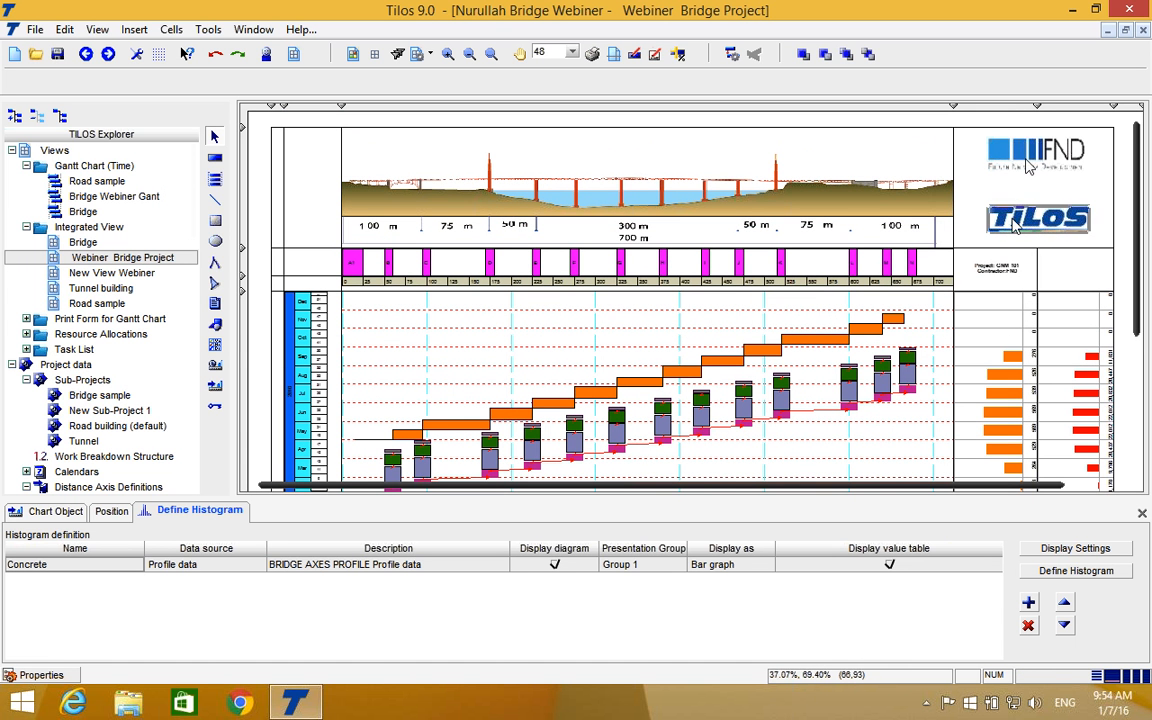
{"action": "left_click", "coordinate": [818, 344]}
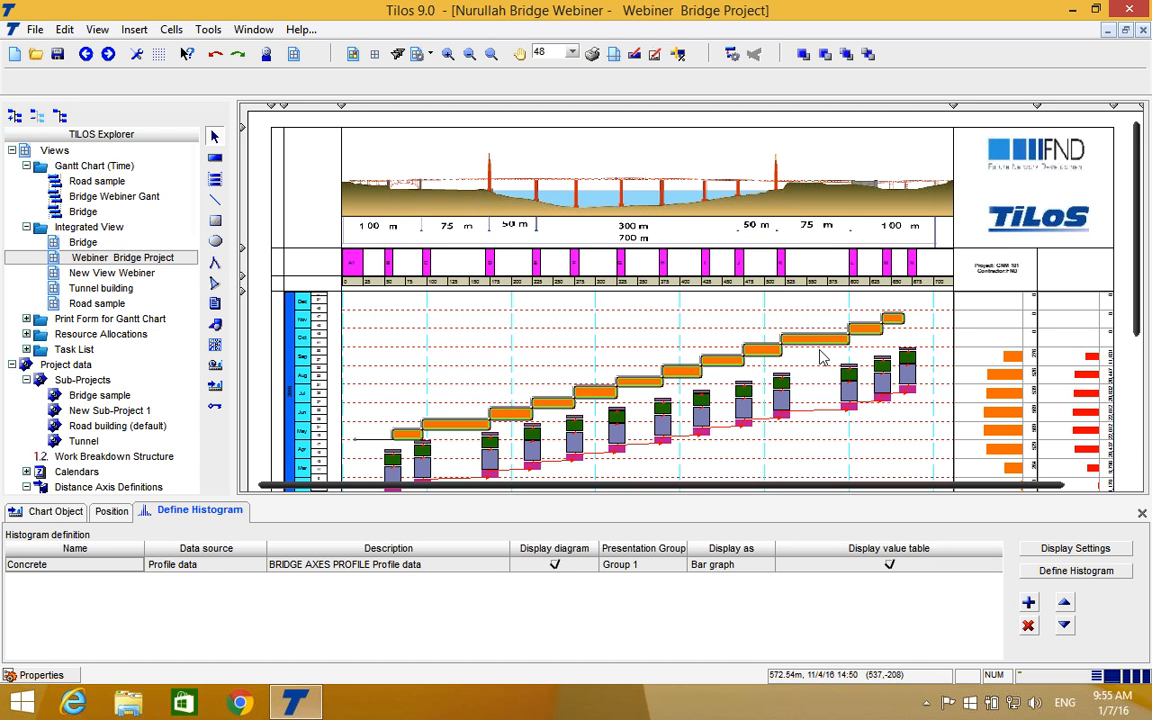
{"action": "left_click", "coordinate": [815, 326]}
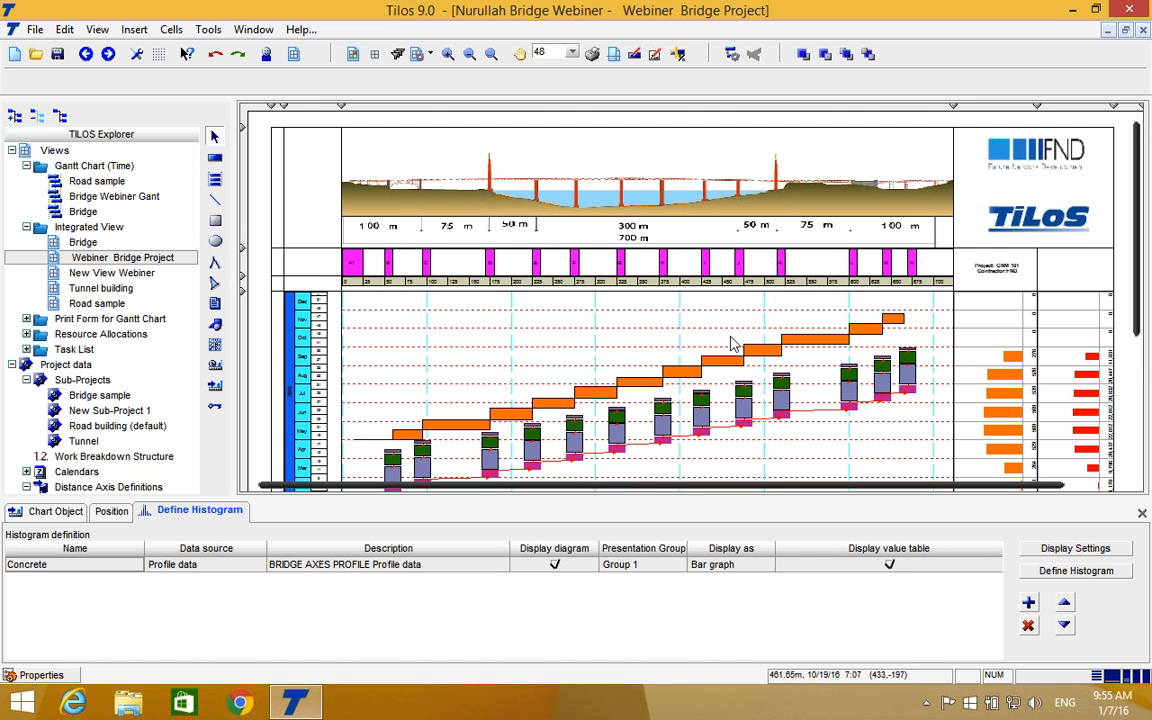
Show the actual resource allocations of the Pier task at station 425.
{"action": "scroll", "coordinate": [733, 330], "scroll_direction": "down", "scroll_amount": 1}
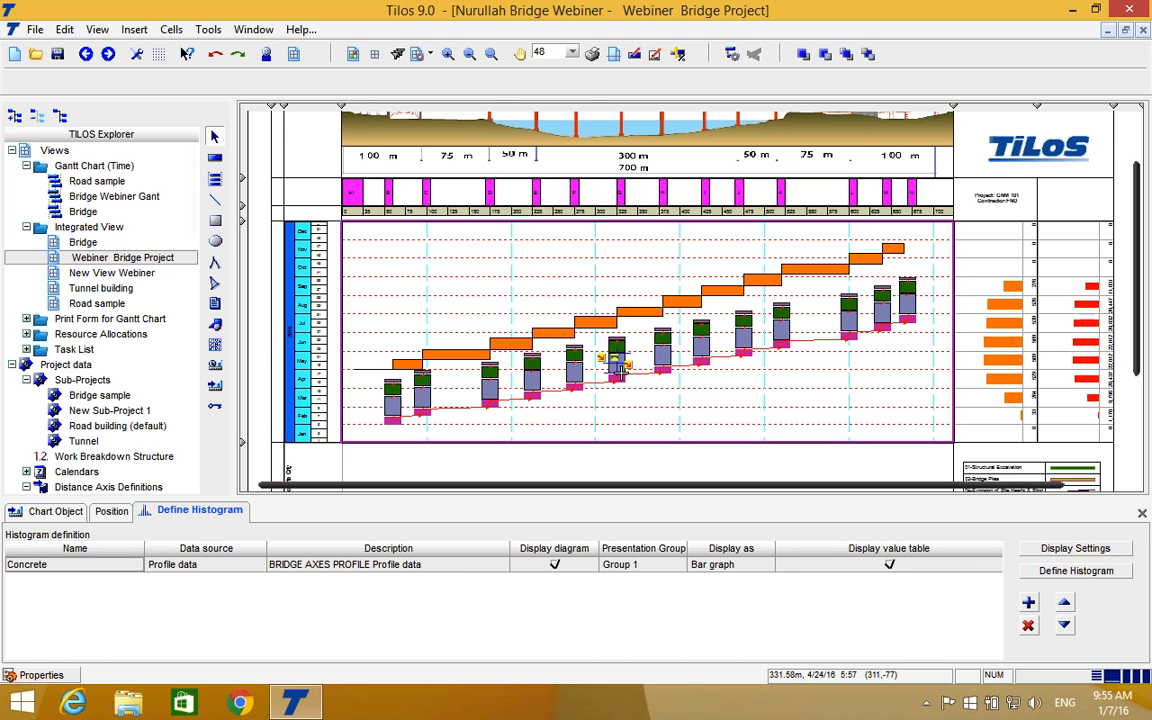
{"action": "left_click", "coordinate": [617, 365]}
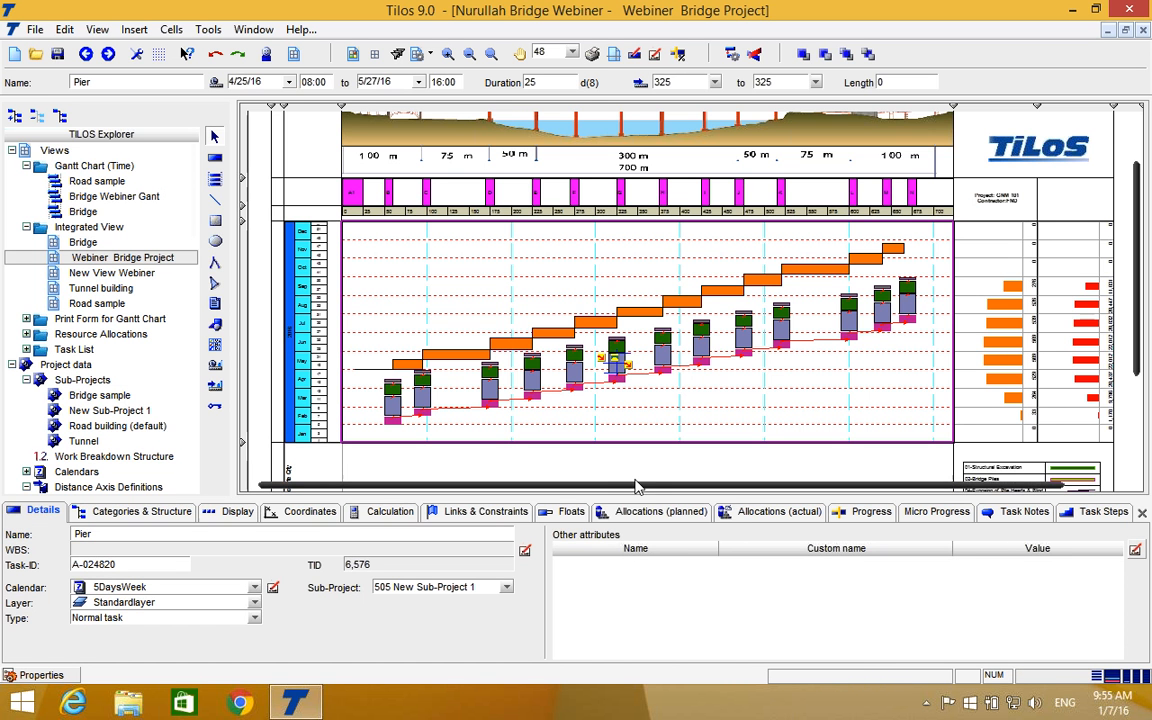
{"action": "left_click", "coordinate": [700, 352]}
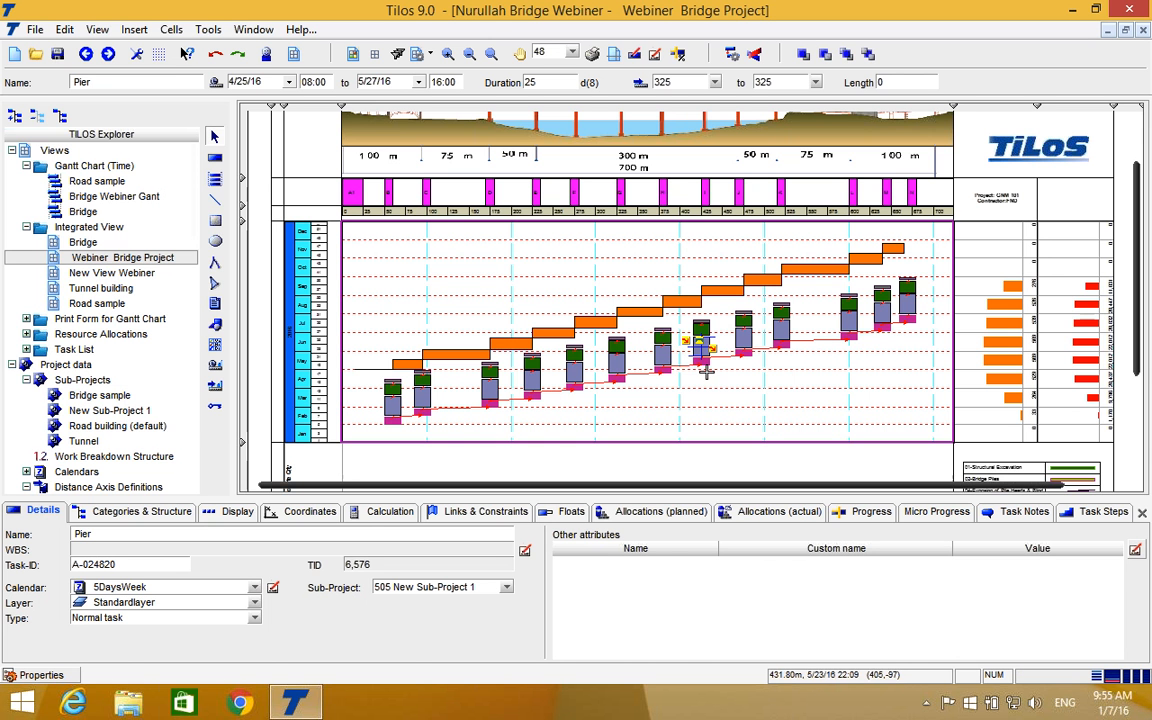
{"action": "left_click", "coordinate": [784, 512]}
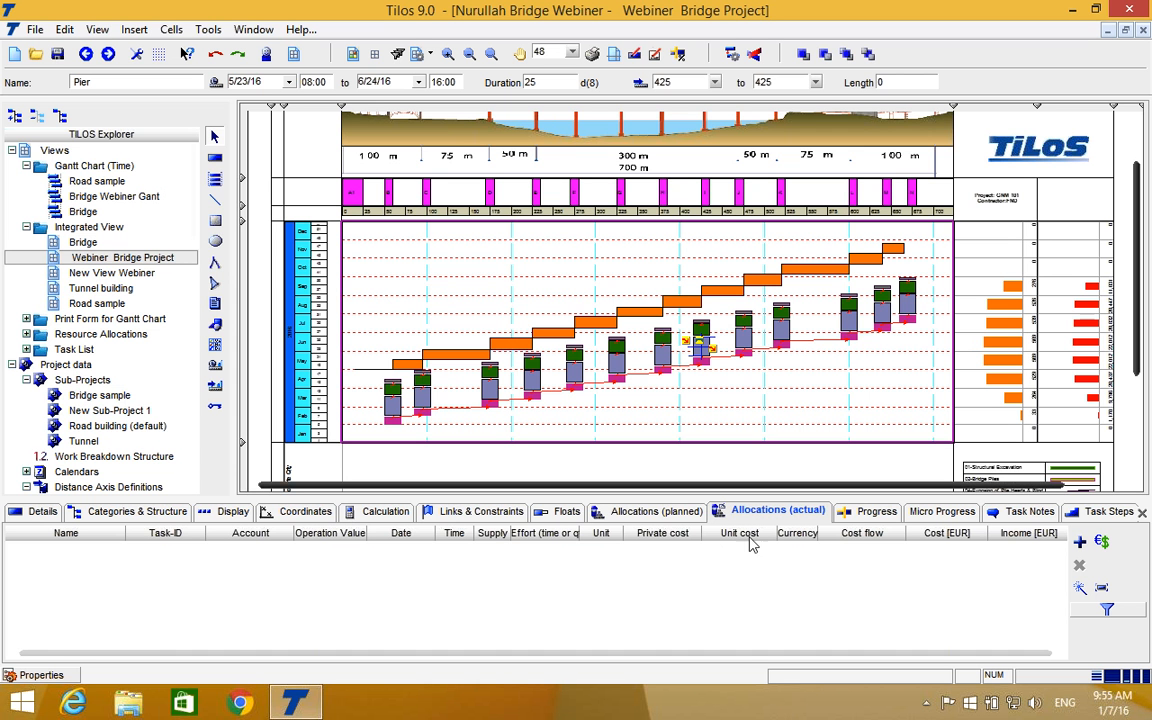
Mark the Caterpillar machine as a resource for the Pier task, and dismiss the resource selection without adding it.
{"action": "left_click", "coordinate": [1080, 541]}
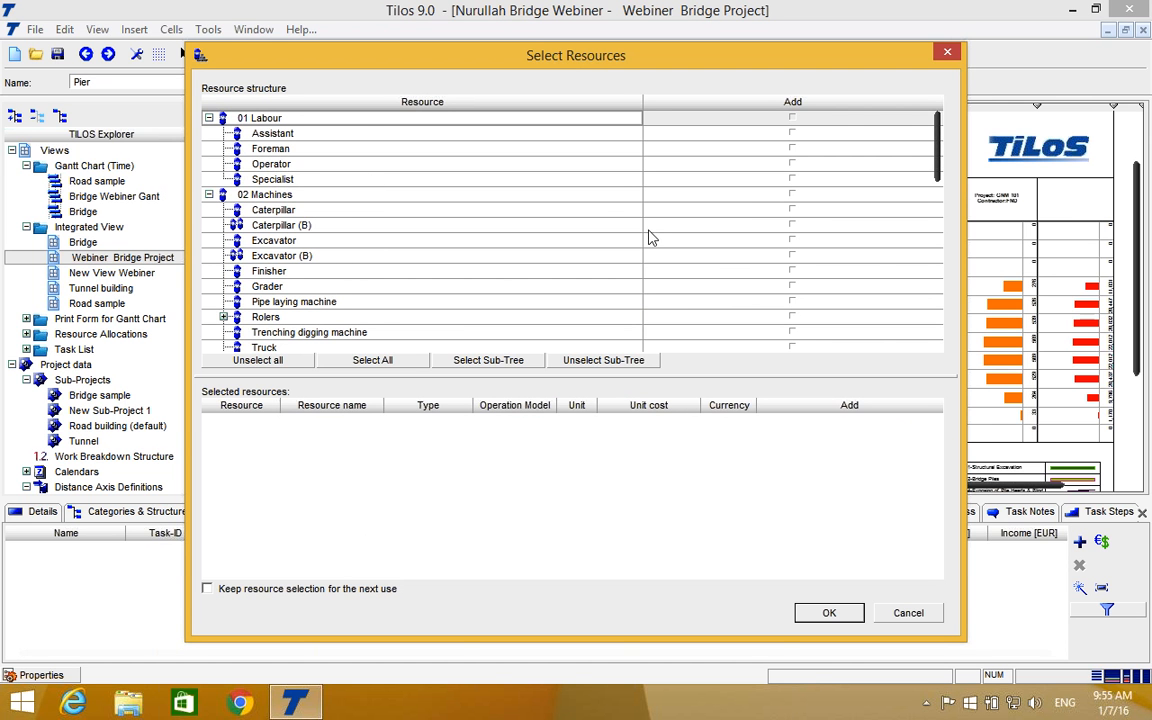
{"action": "left_click", "coordinate": [792, 211]}
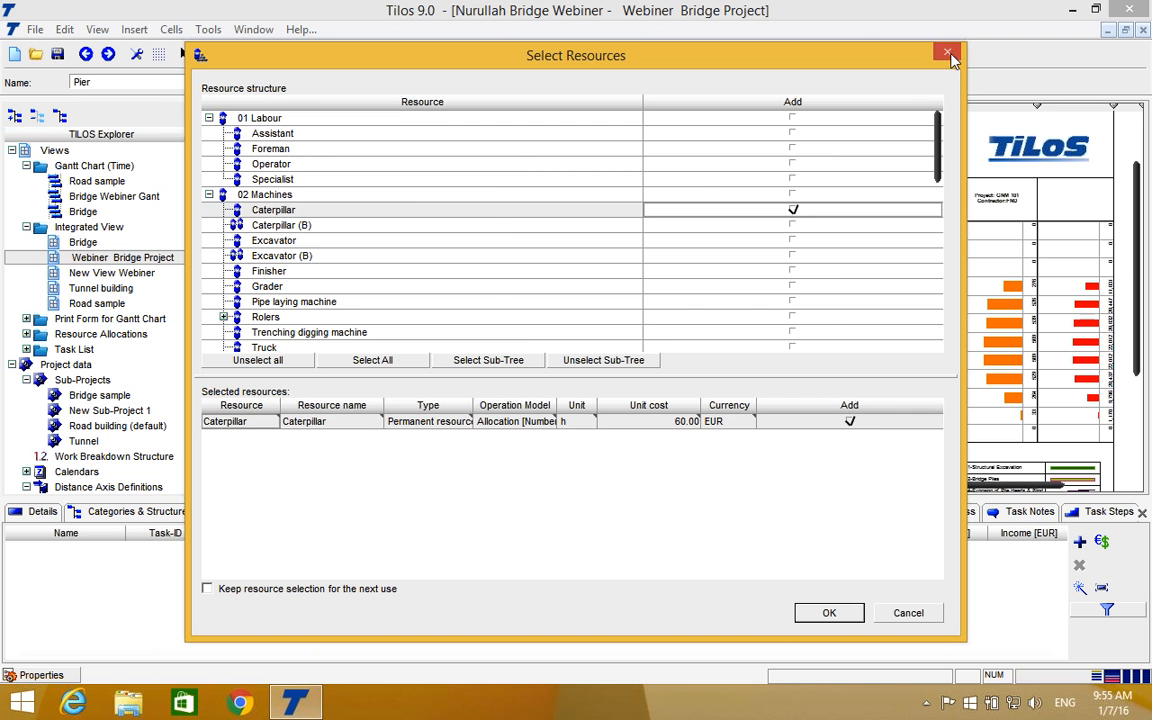
{"action": "left_click", "coordinate": [946, 51]}
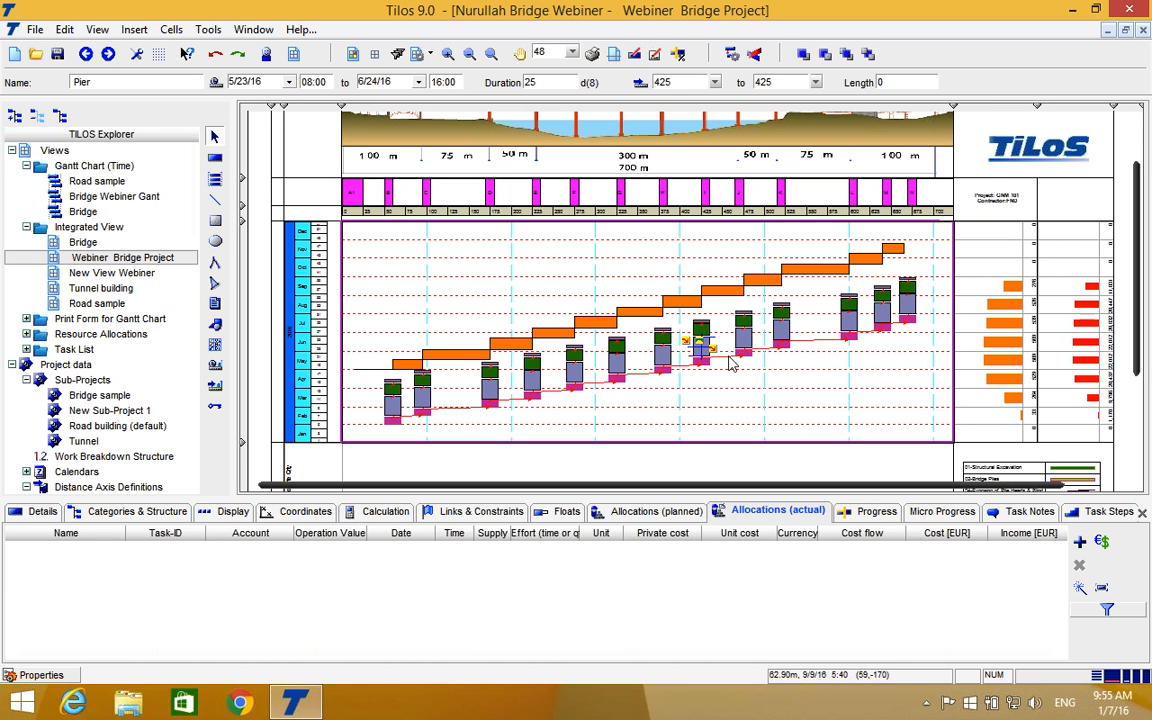
Open the Bridge Webiner Gant view and move the first Foundation task's bar to start on 28.01.2016.
{"action": "double_click", "coordinate": [97, 198]}
{"action": "left_click_drag", "start_coordinate": [917, 484], "coordinate": [874, 485]}
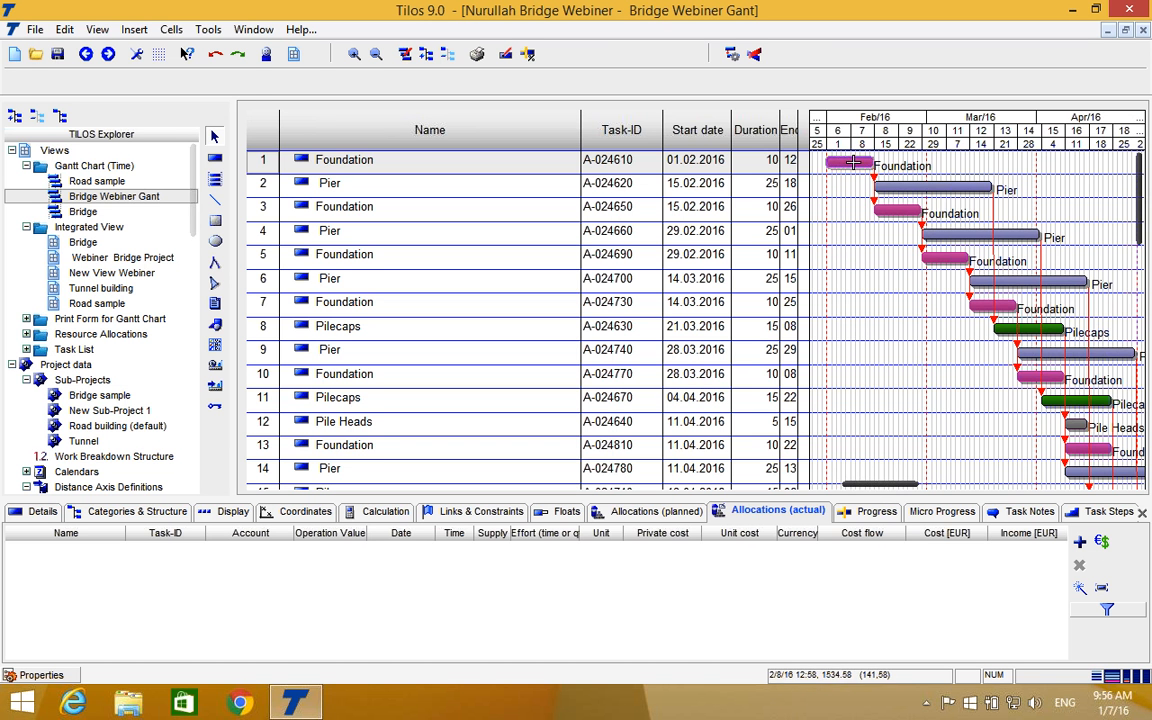
{"action": "left_click", "coordinate": [946, 162]}
{"action": "left_click_drag", "start_coordinate": [946, 160], "coordinate": [846, 168]}
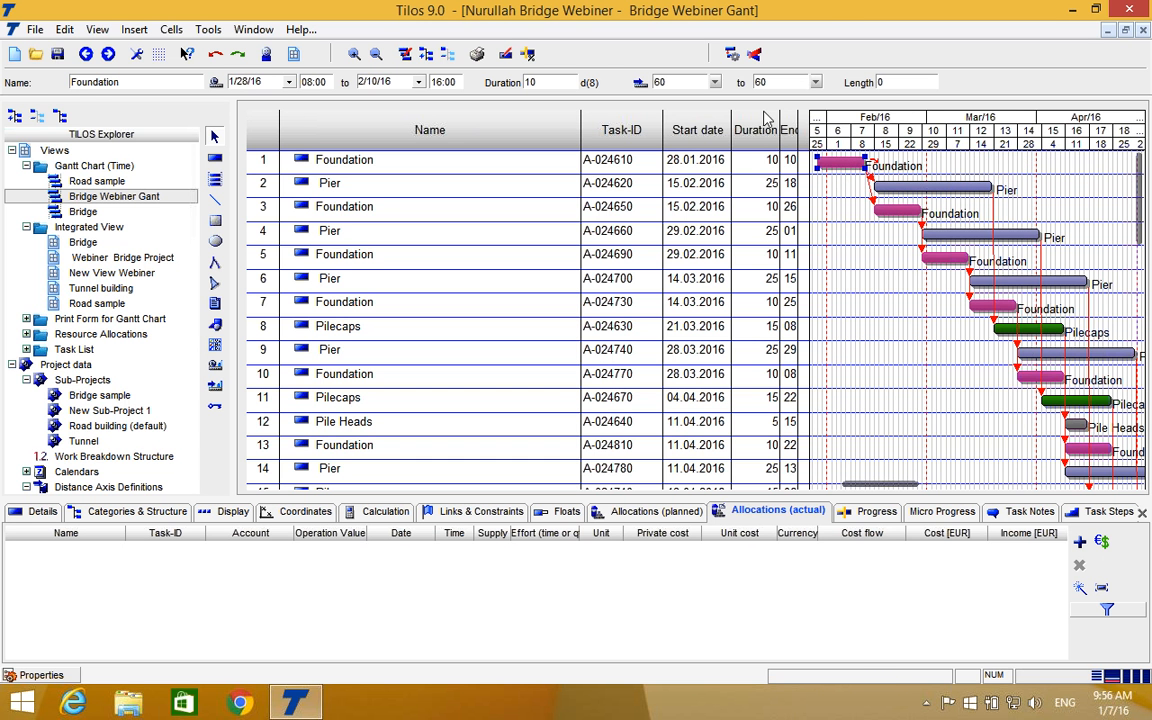
Set the duration of the first Foundation task to 20 days.
{"action": "left_click", "coordinate": [770, 162]}
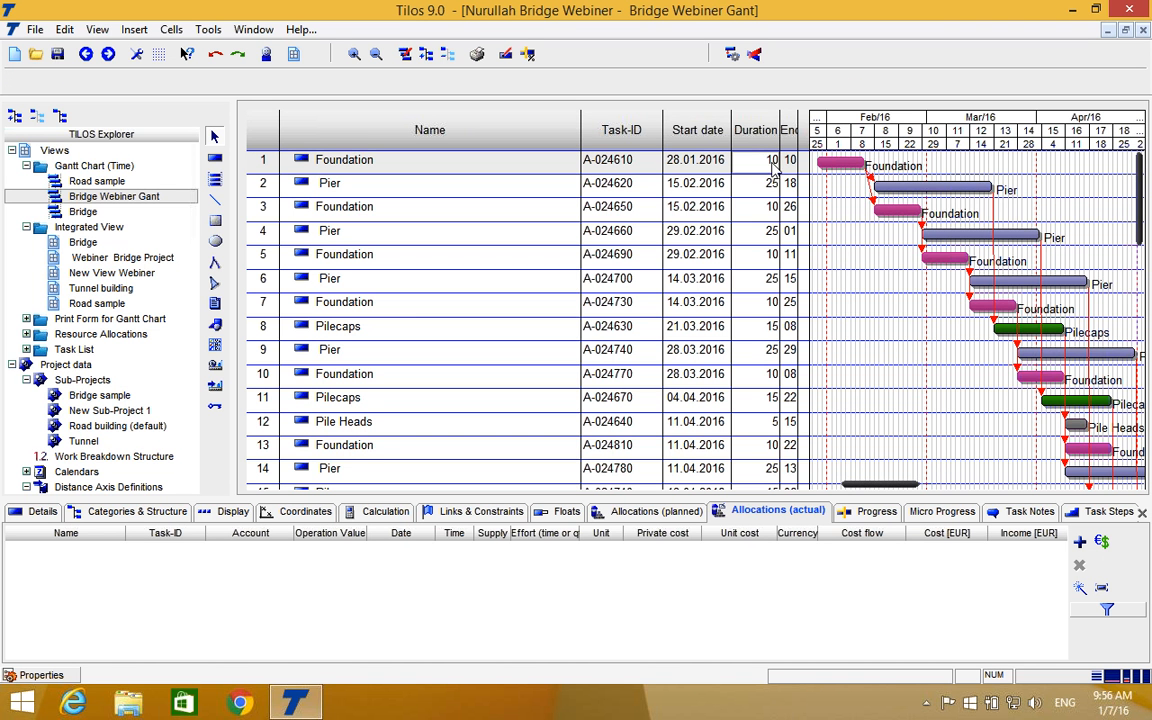
{"action": "type", "text": "20"}
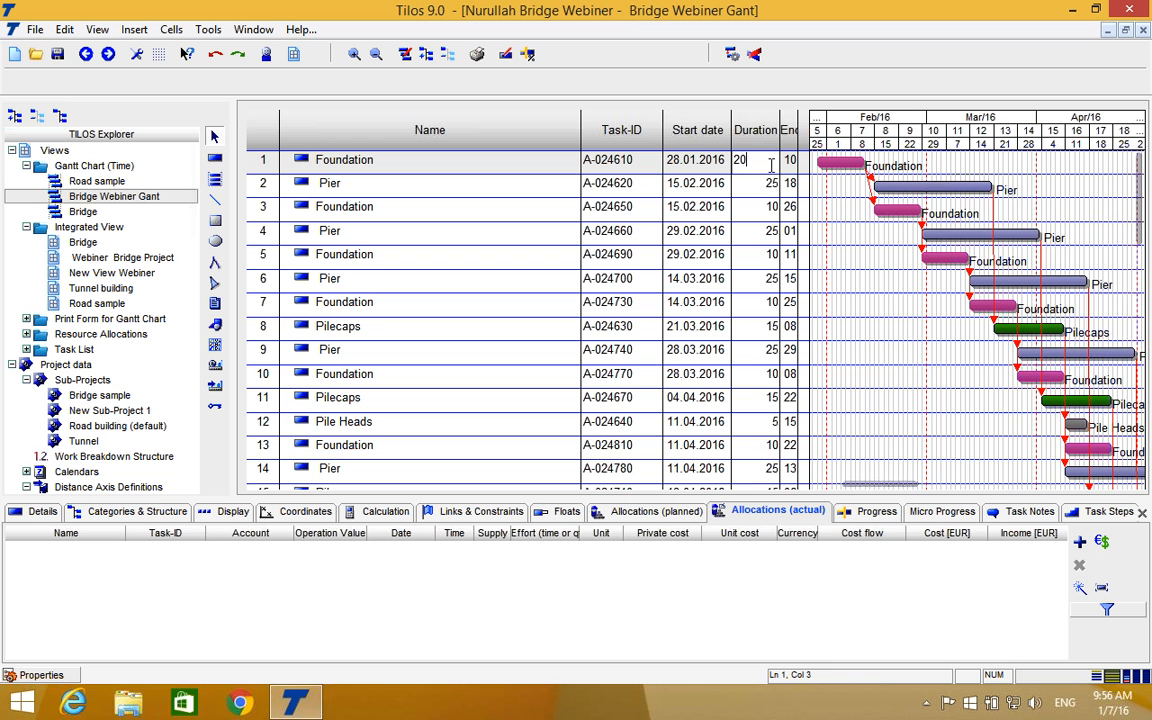
{"action": "key", "text": "Return"}
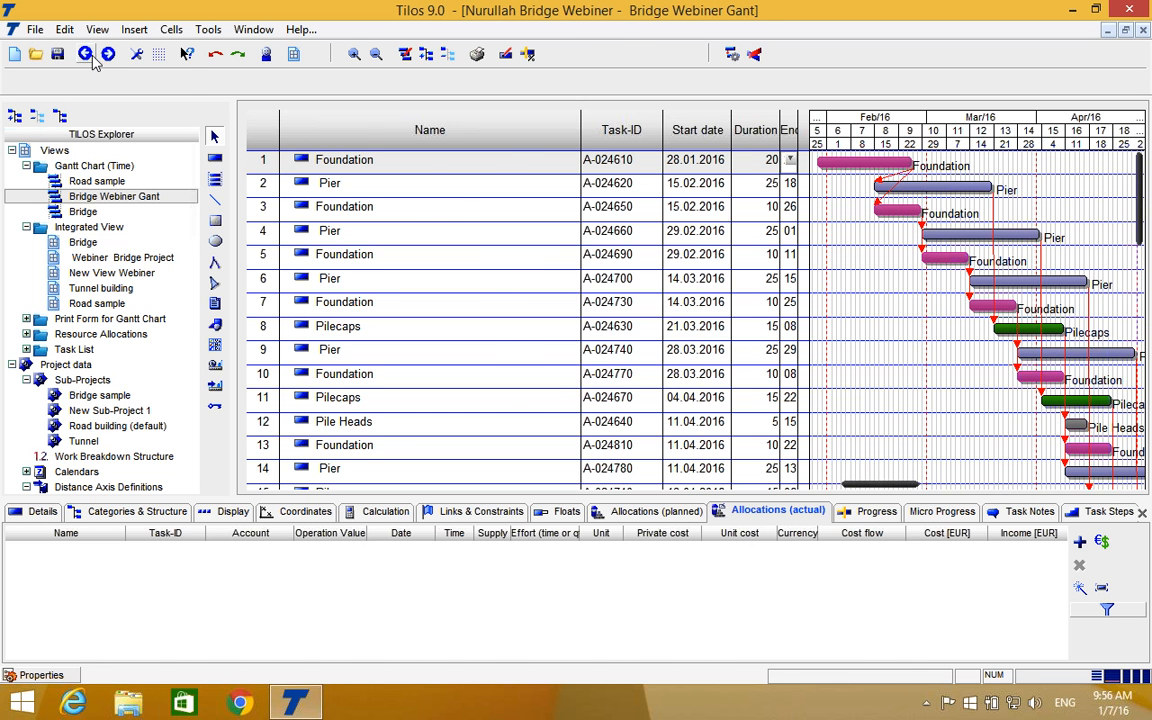
Return to the Webiner Bridge Project view and examine the first Foundation task and the schedule there.
{"action": "left_click", "coordinate": [86, 55]}
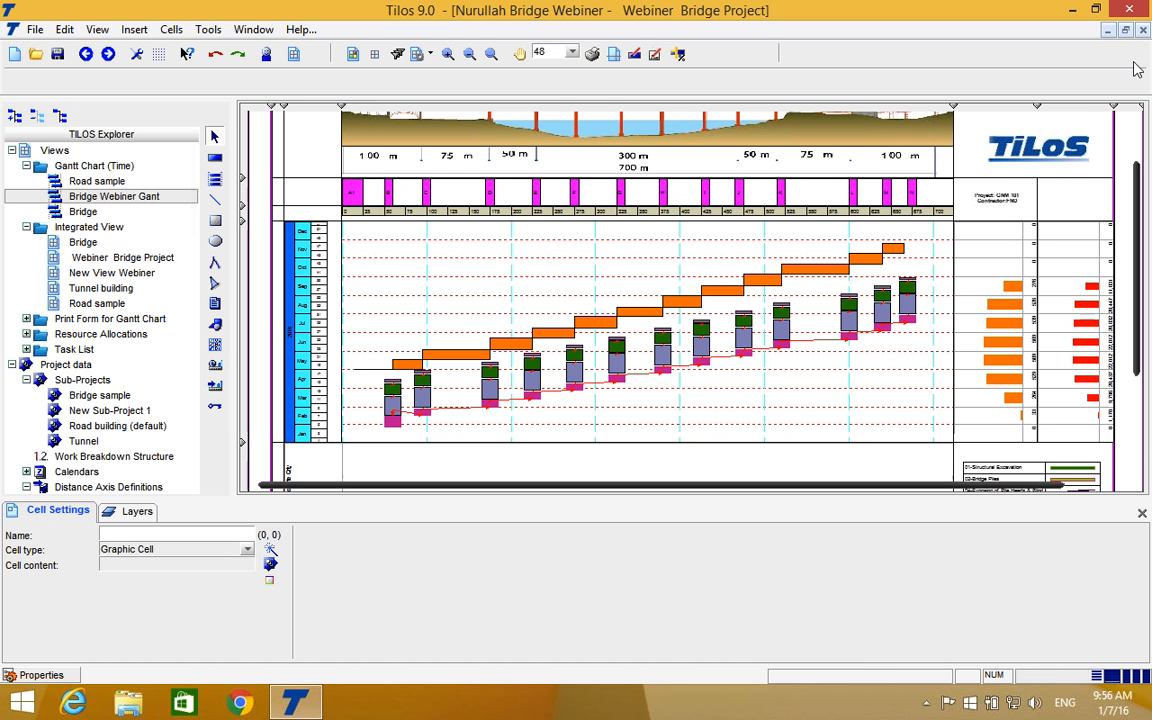
{"action": "left_click", "coordinate": [757, 287]}
{"action": "scroll", "coordinate": [757, 291], "scroll_direction": "up", "scroll_amount": 1}
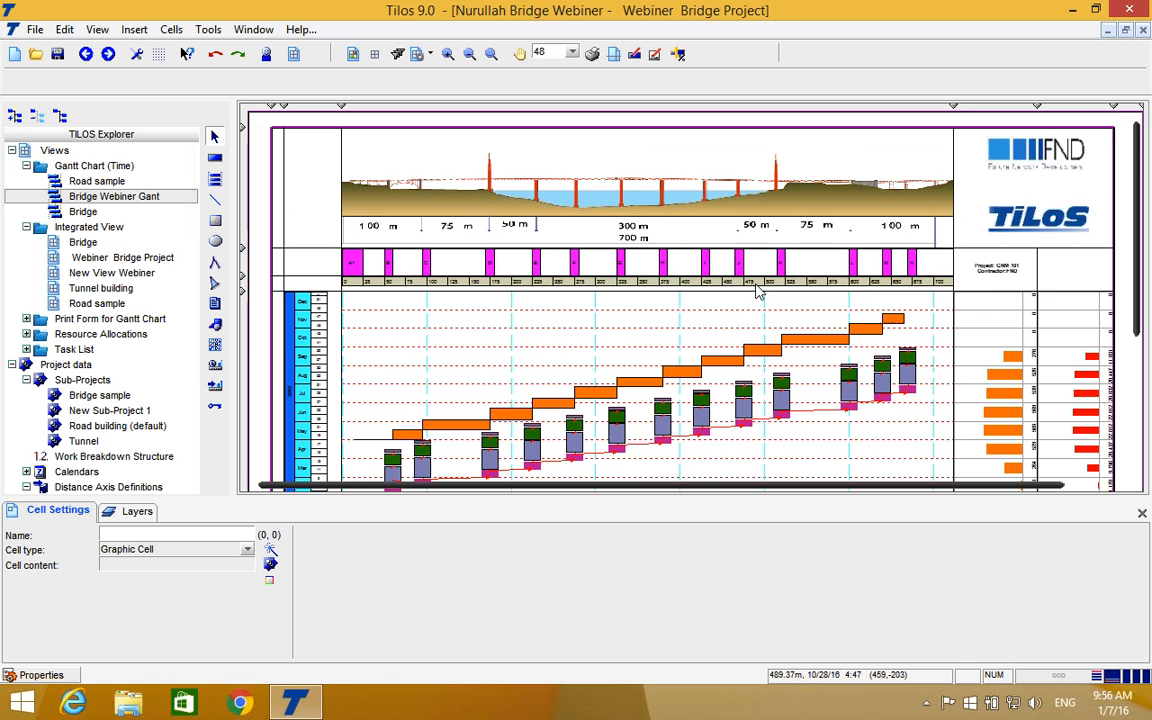
{"action": "scroll", "coordinate": [757, 291], "scroll_direction": "down", "scroll_amount": 1}
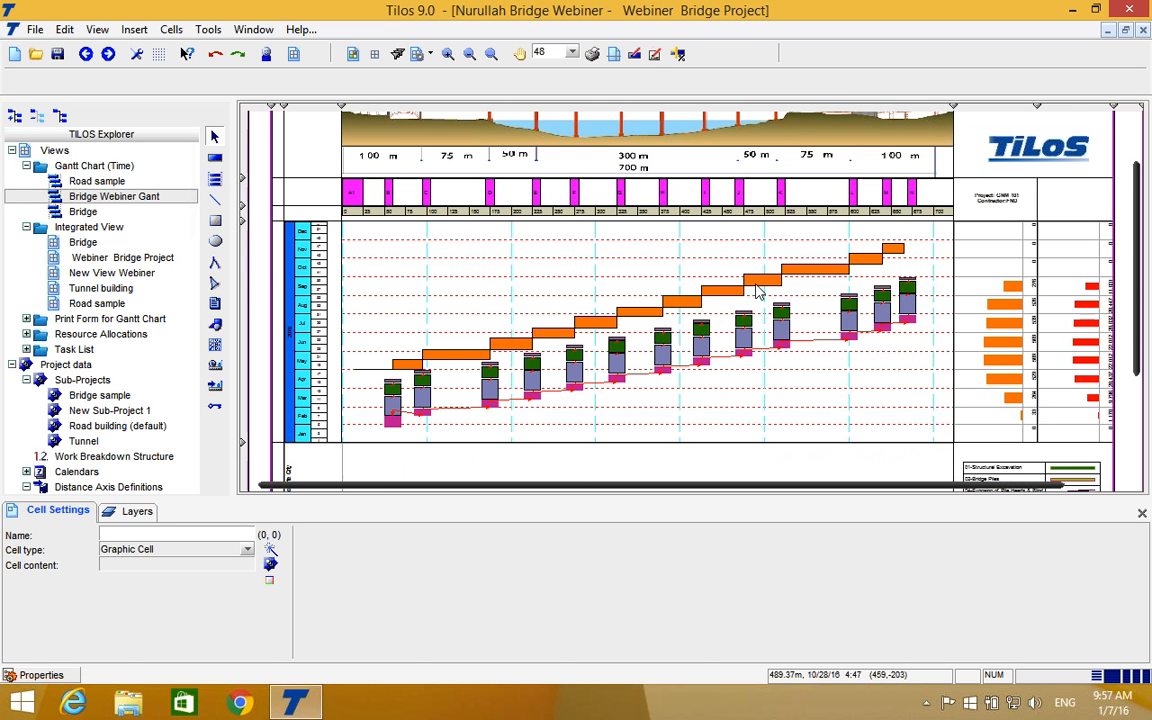